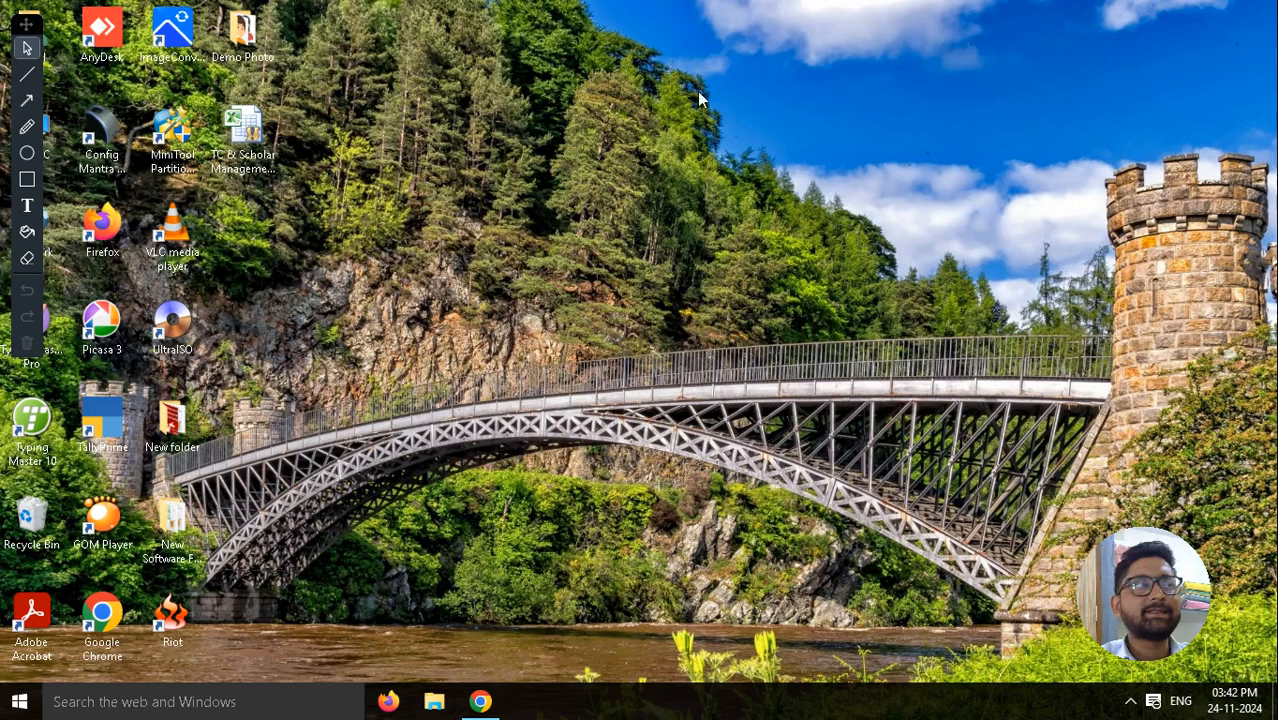
Open the TC & Scholar Management System workbook from the desktop.
double_click(243, 135)
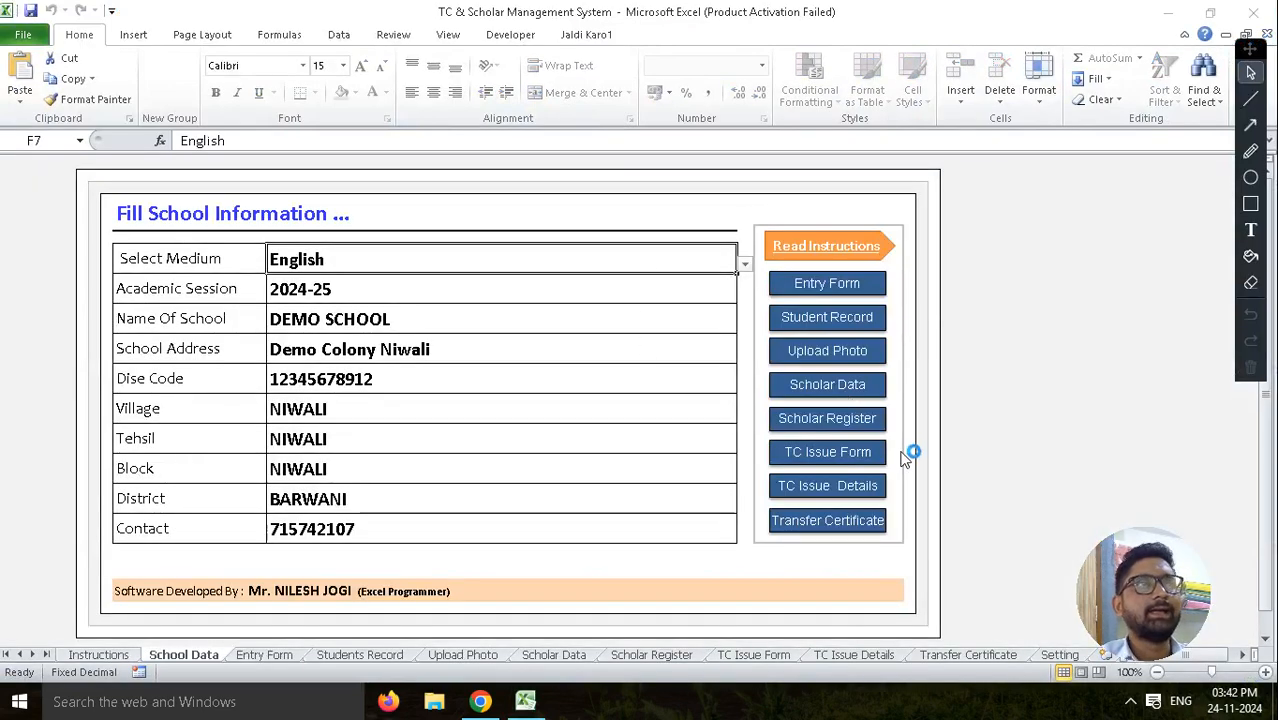
left_click(826, 528)
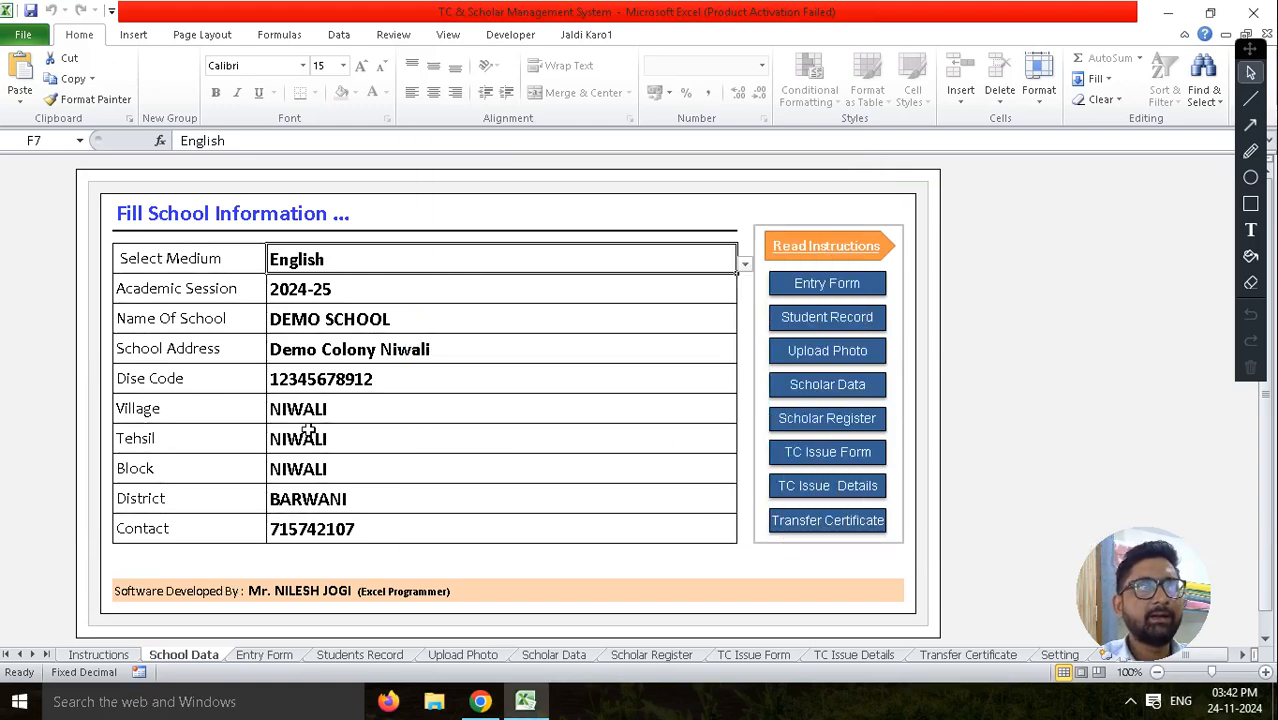
Set the medium of the school information form to Hindi.
key("alt+Down")
key("Down")
key("Return")
left_click(513, 461)
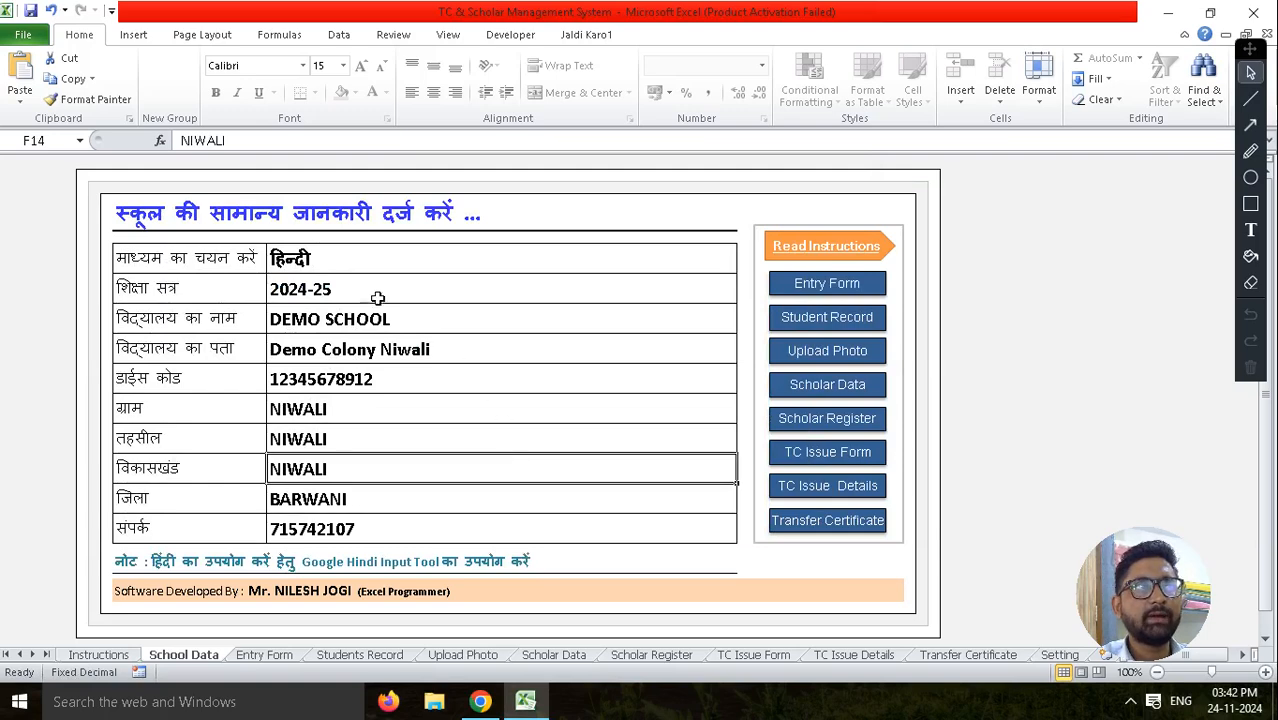
Alternate the form's medium between English and Hindi, finishing with English selected.
left_click(349, 261)
key("alt+Down")
left_click(373, 285)
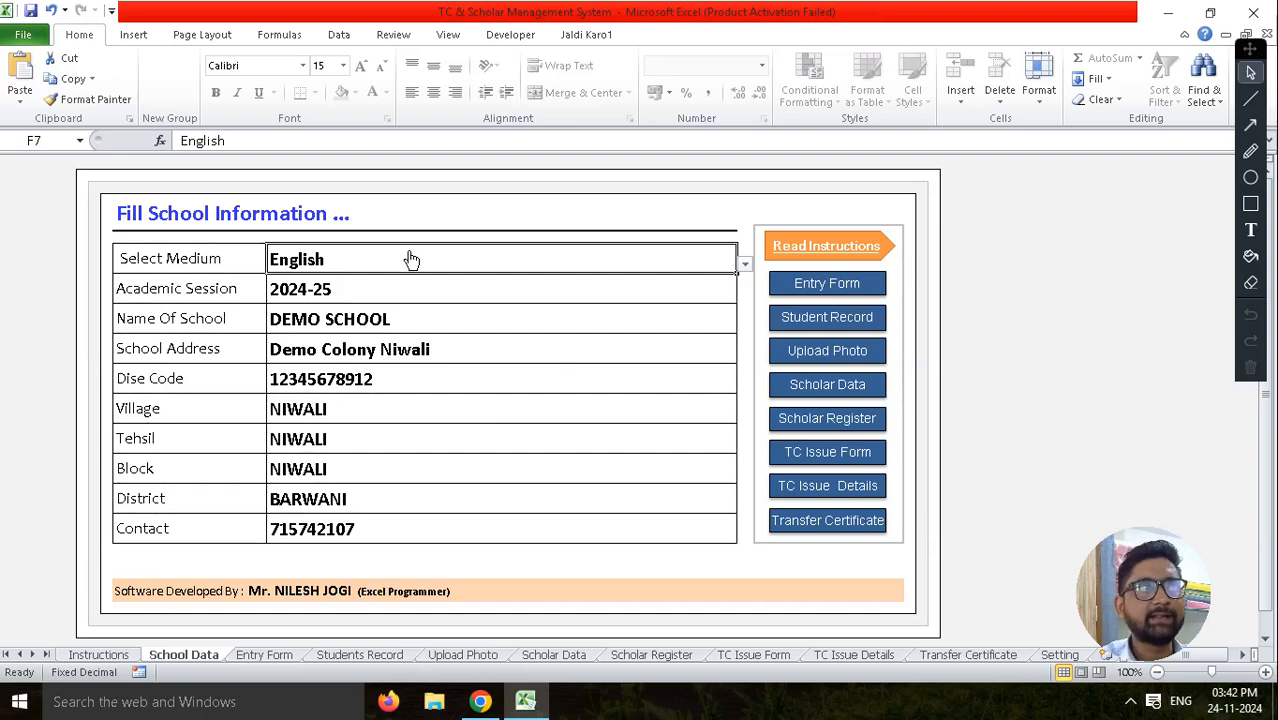
key("alt+Down")
left_click(360, 291)
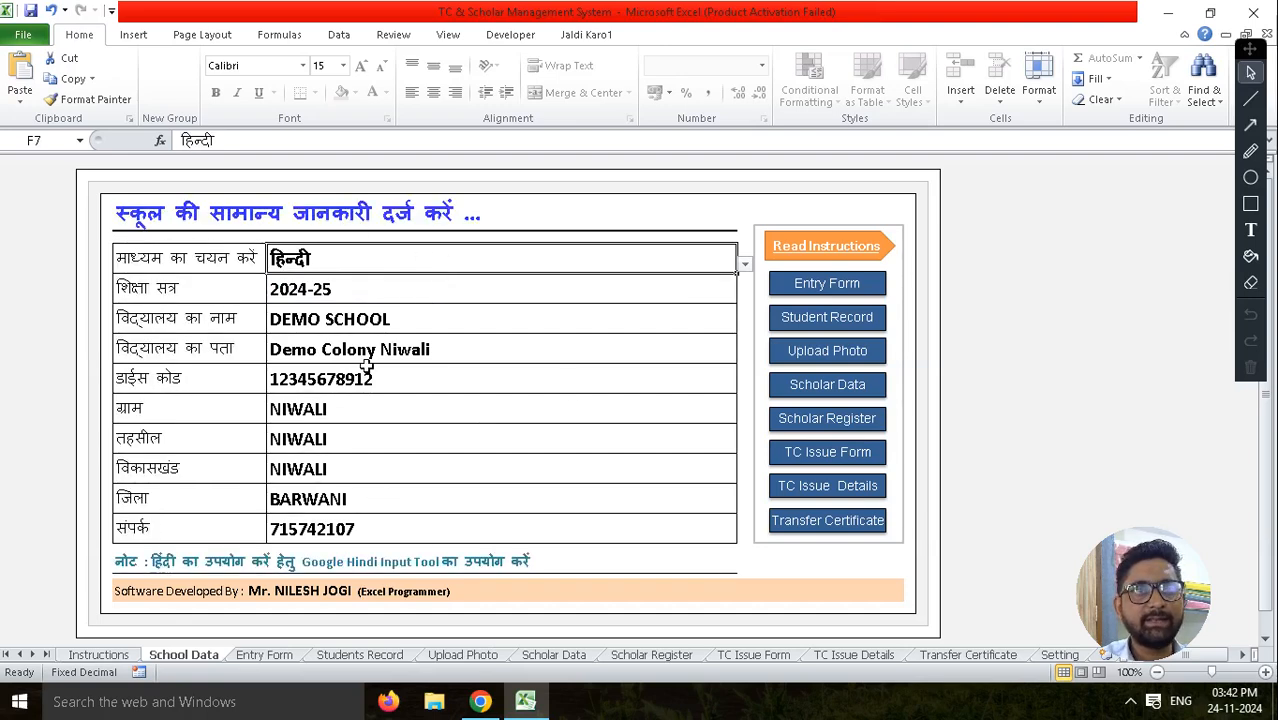
key("alt+Down")
left_click(323, 287)
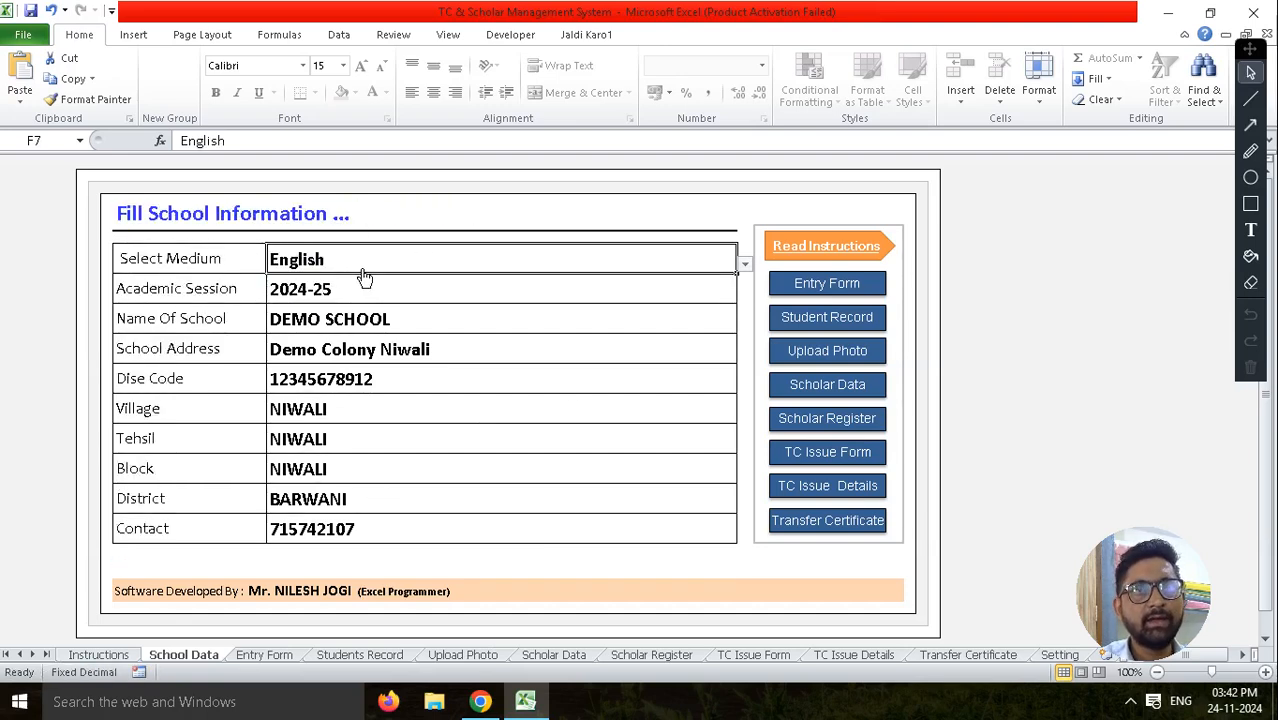
key("alt+Down")
left_click(342, 288)
left_click(551, 473)
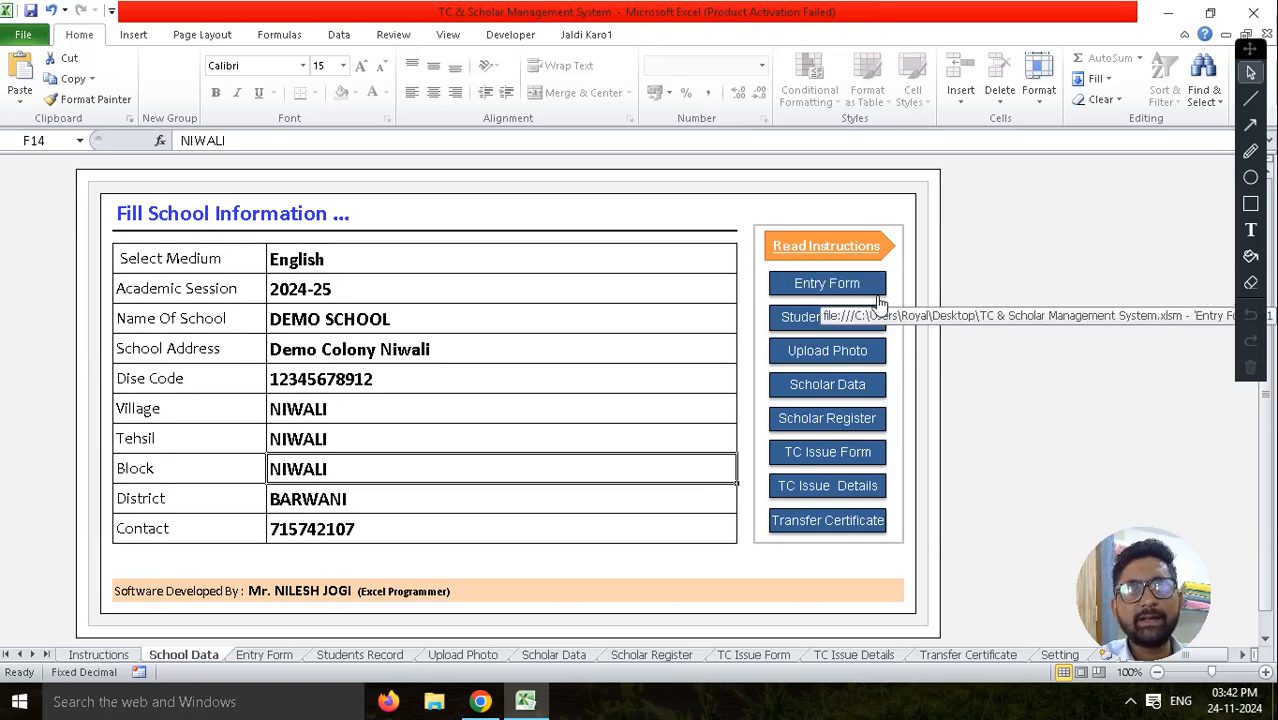
On the Upload Photo sheet, add Boy Picture from the Desktop's Demo Photo folder as the photo of STUDENTS-1.
left_click(813, 361)
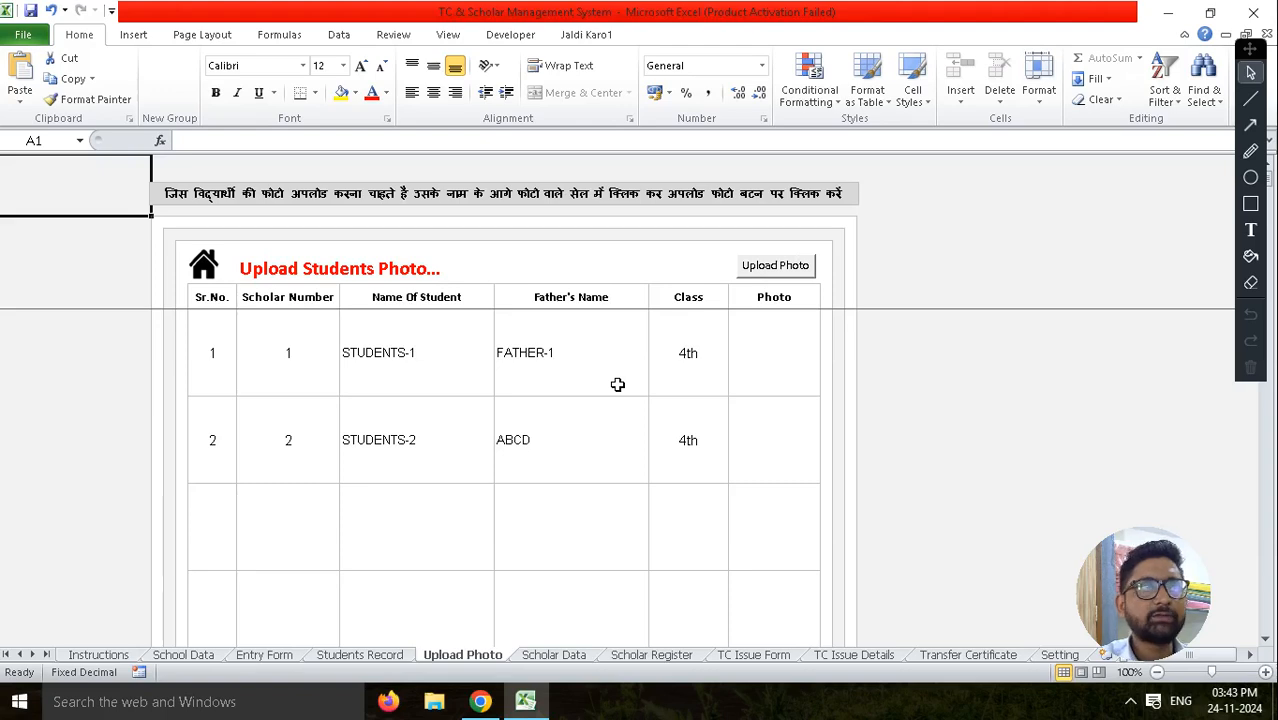
left_click_drag(335, 352, 701, 461)
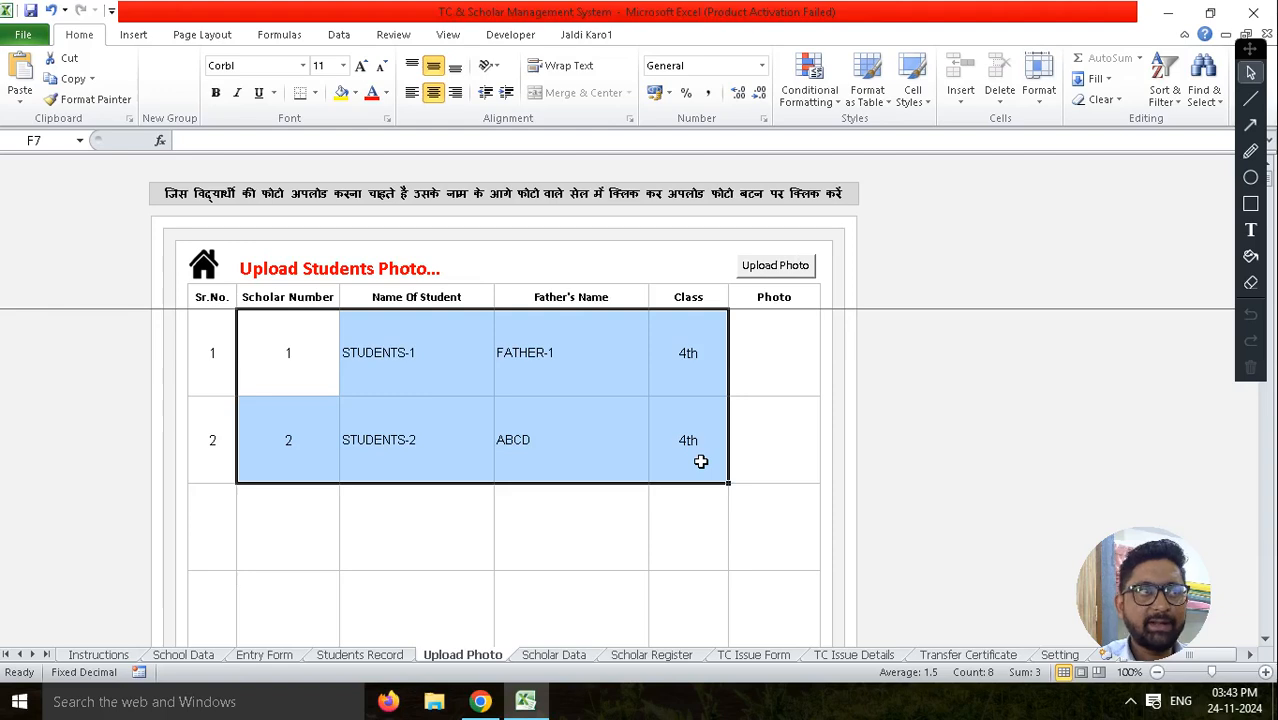
left_click(776, 375)
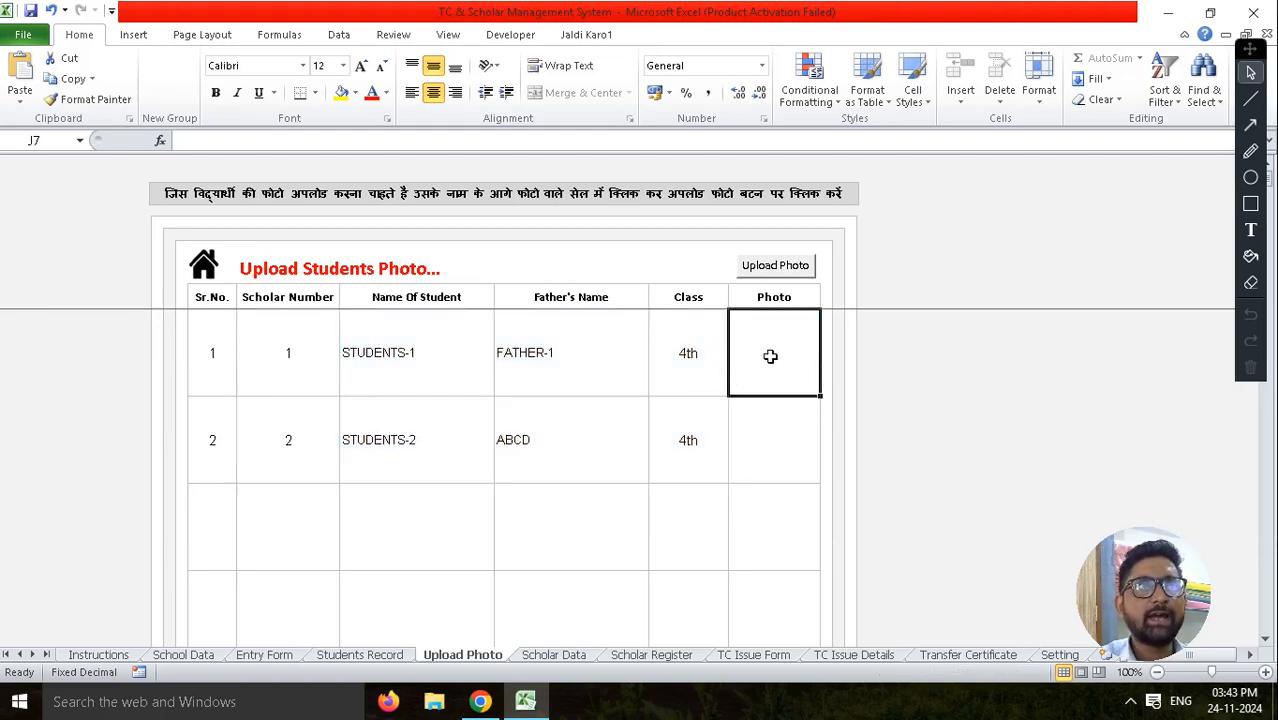
left_click(778, 272)
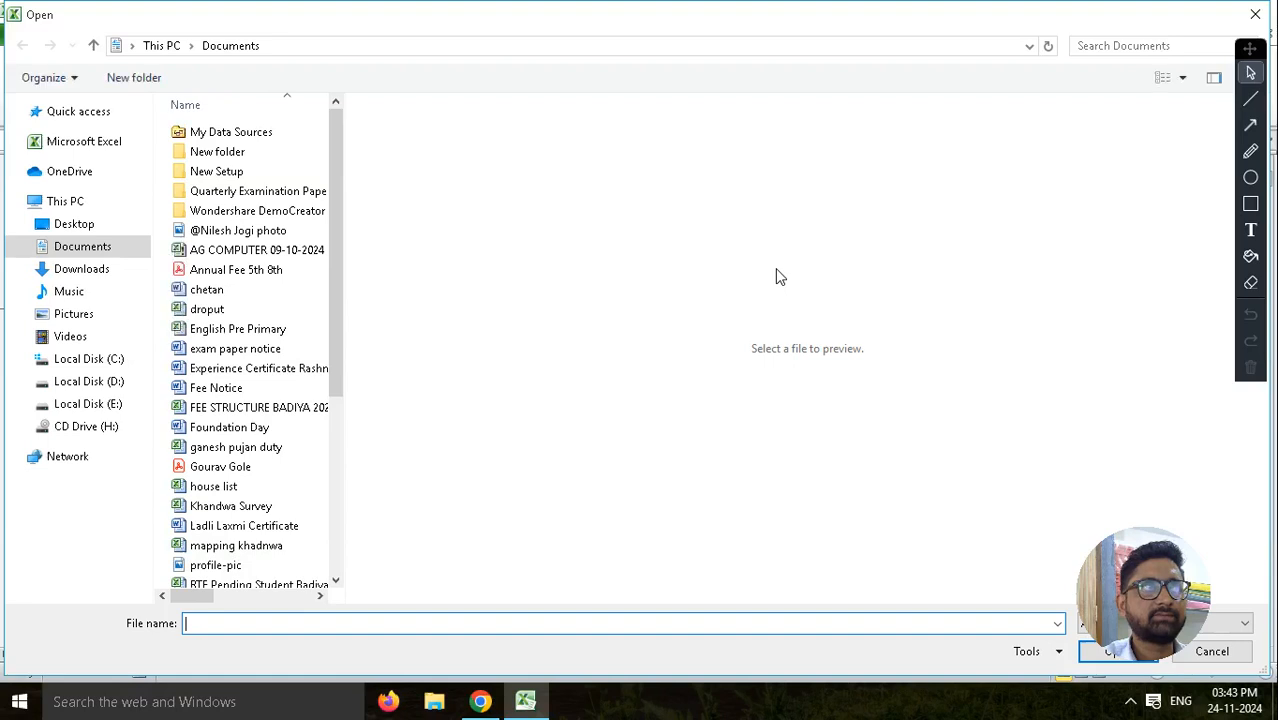
left_click(89, 230)
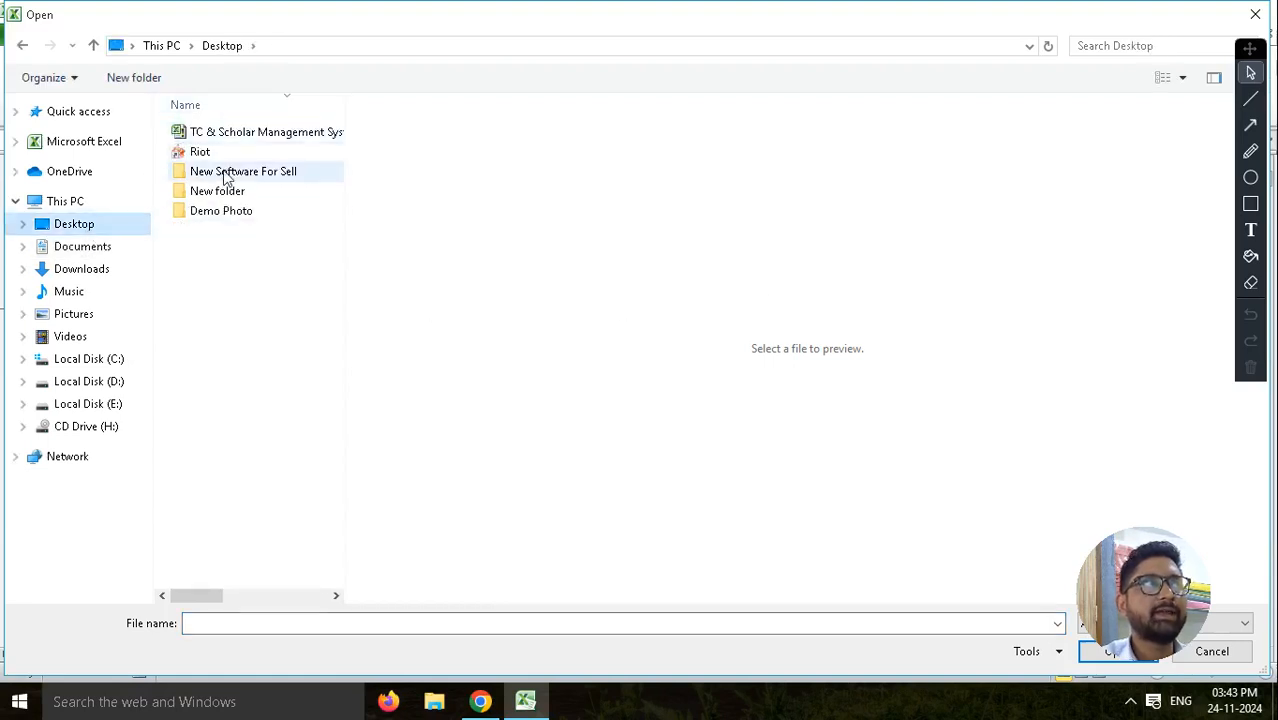
double_click(238, 212)
left_click(208, 163)
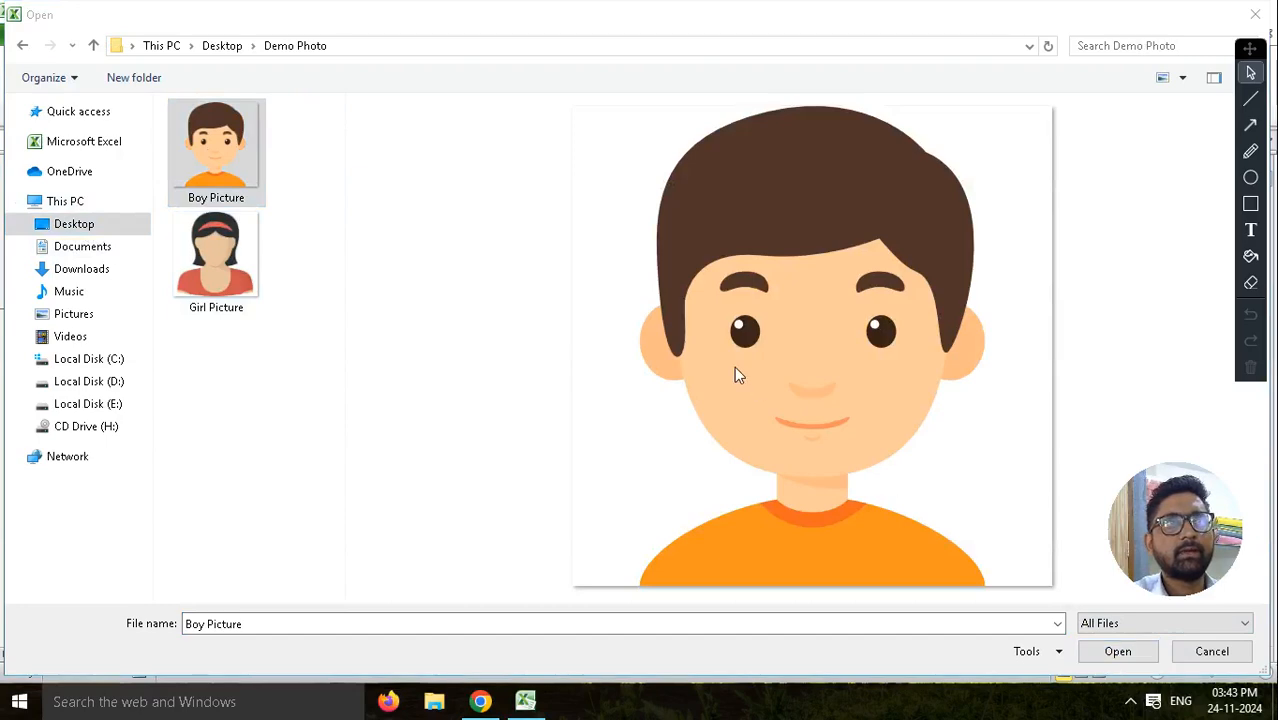
left_click(255, 160)
left_click(1118, 651)
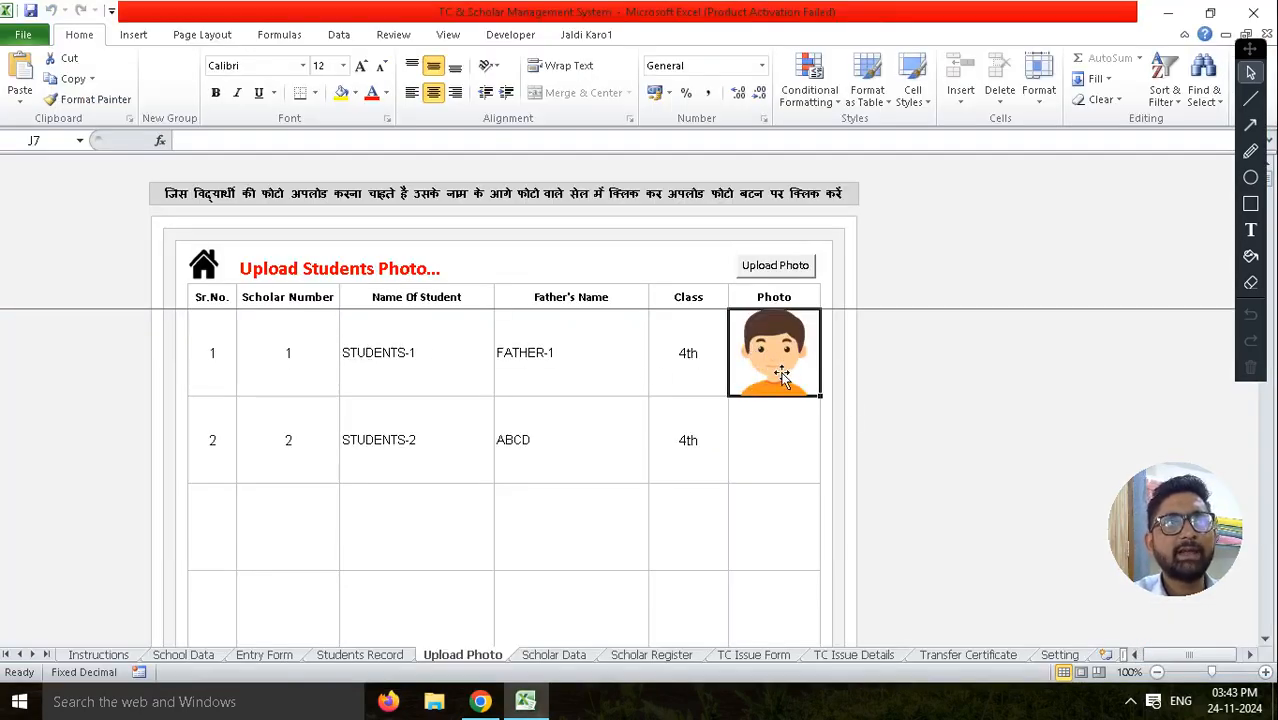
Add Girl Picture from the Demo Photo folder as the photo of STUDENTS-2.
left_click(776, 451)
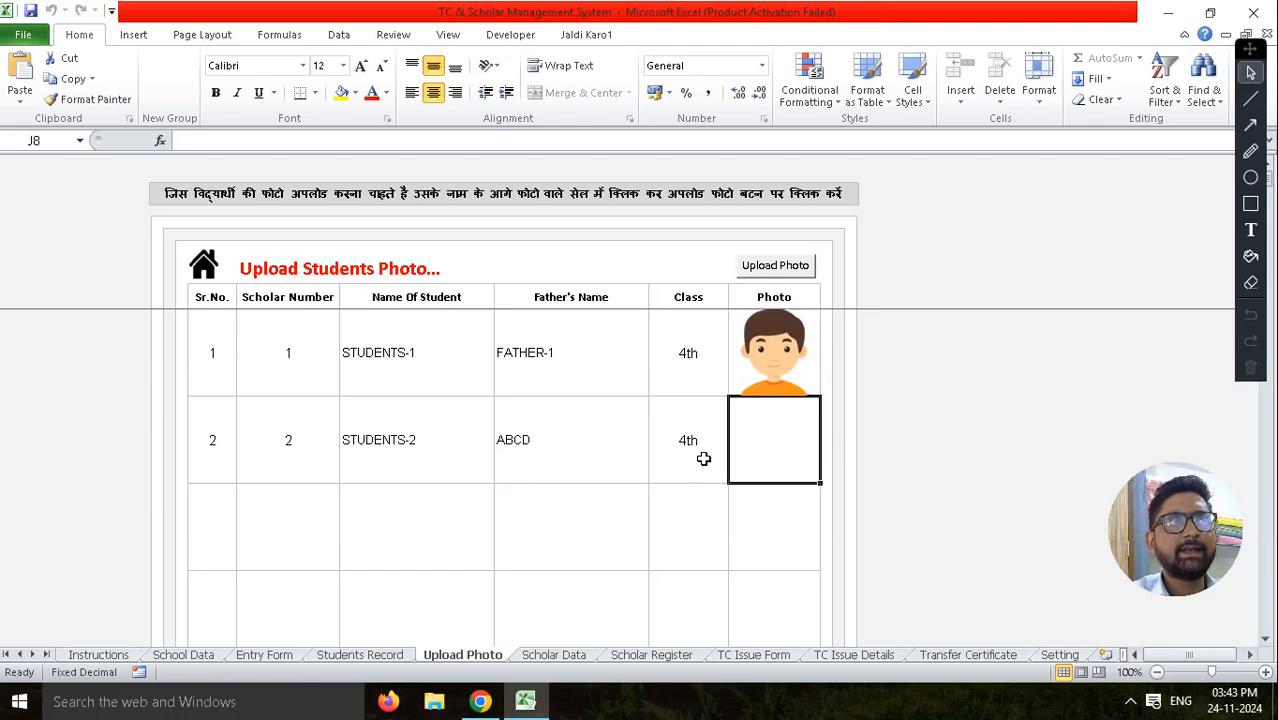
left_click(778, 267)
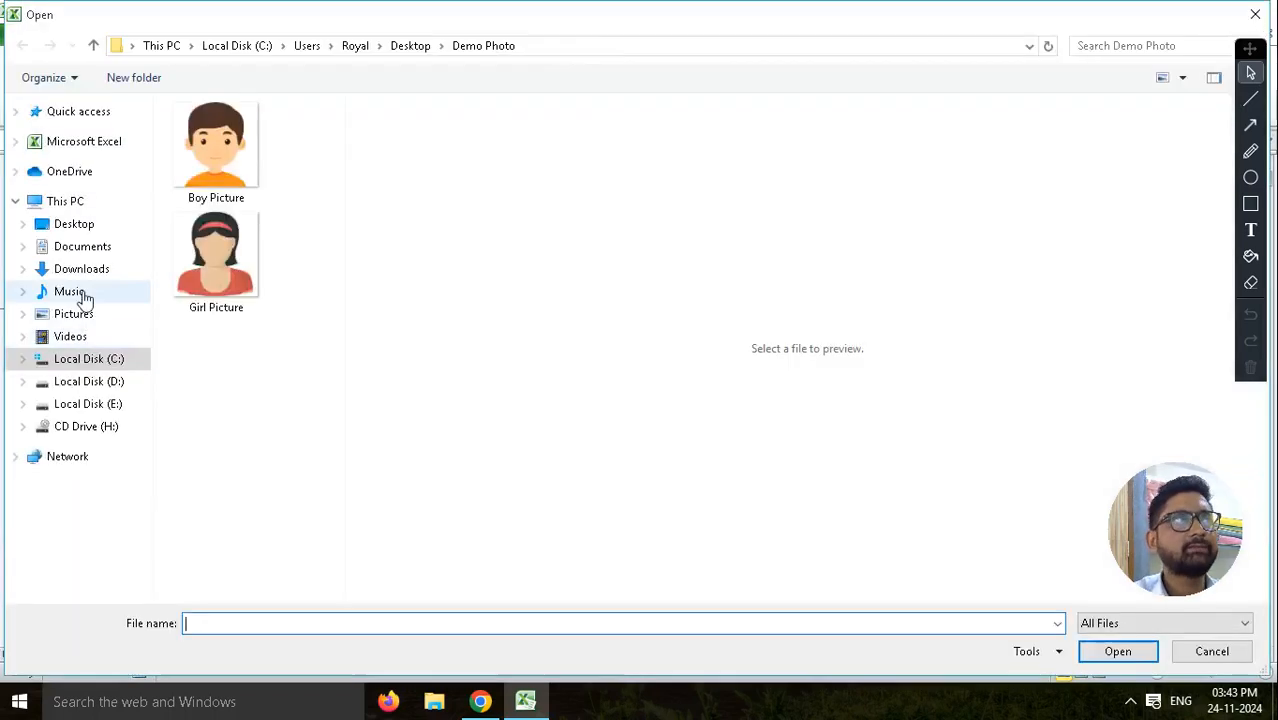
left_click(205, 255)
left_click(1132, 648)
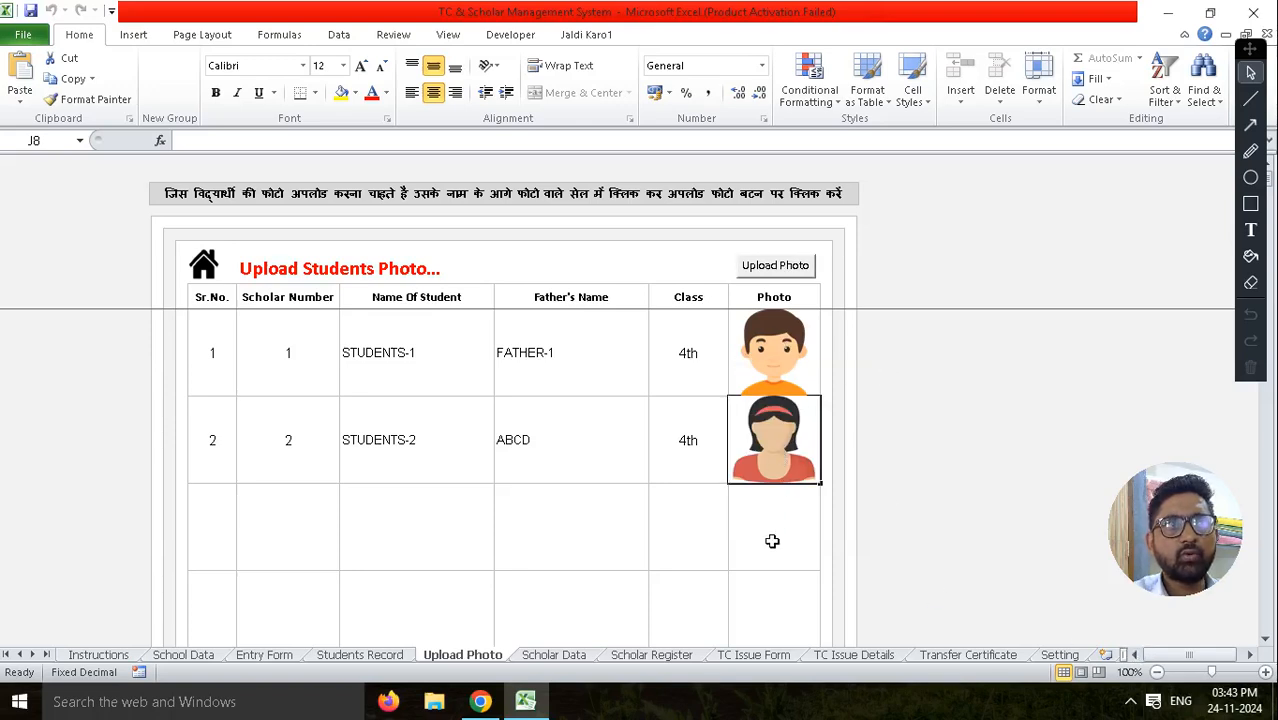
left_click(772, 541)
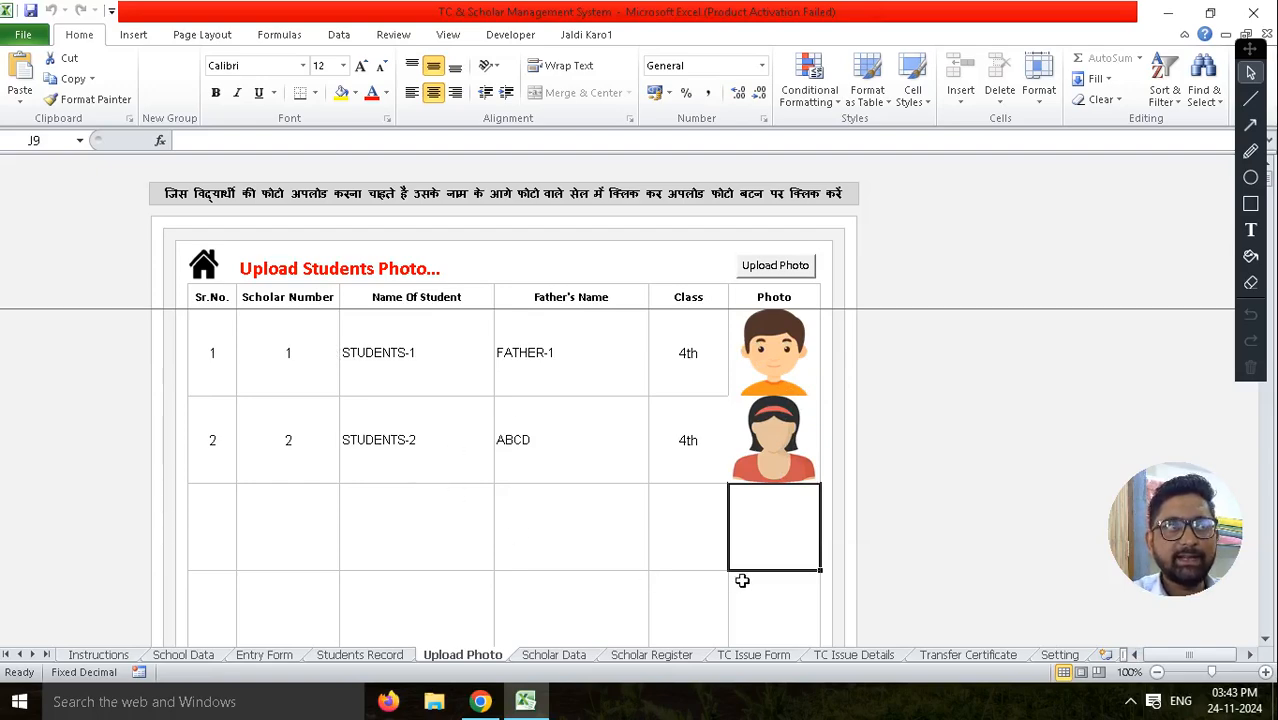
scroll(769, 578, "down", 1)
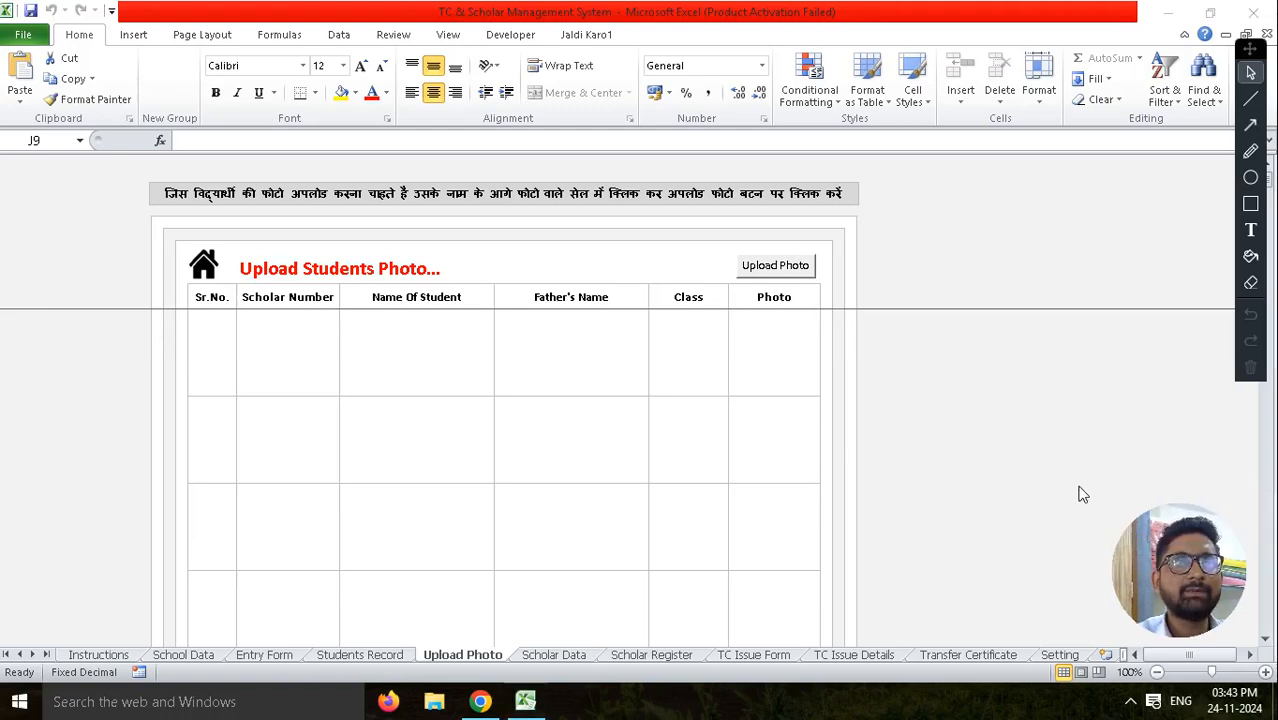
scroll(1005, 494, "up", 1)
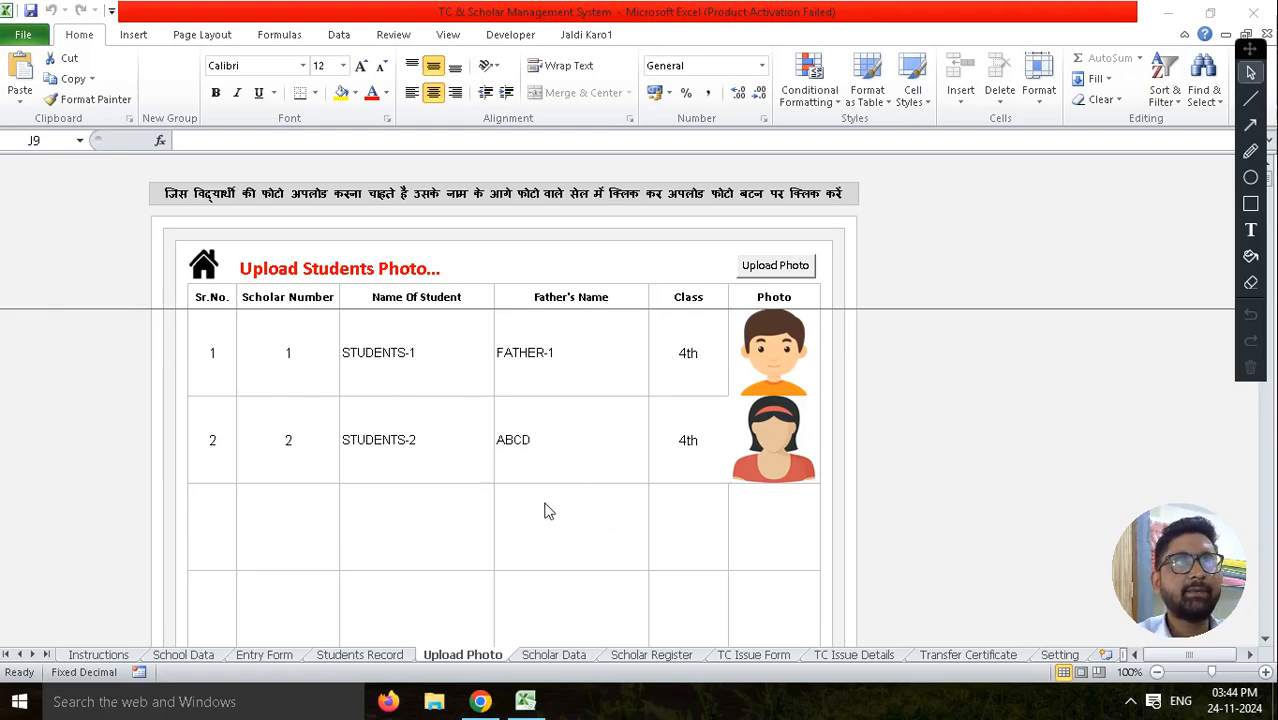
Go to the Scholar Data sheet from the home page and examine the Nursery detail columns, from Admission Date to Class Teacher Remark.
left_click(205, 266)
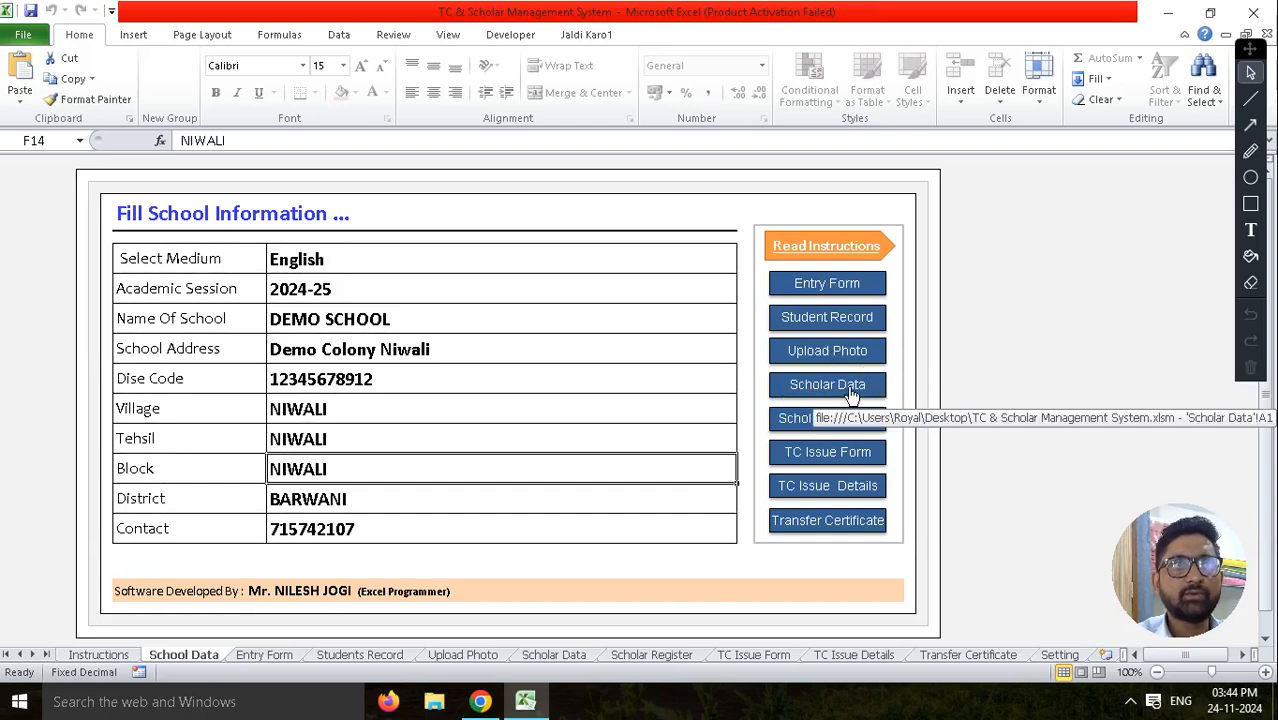
left_click(864, 394)
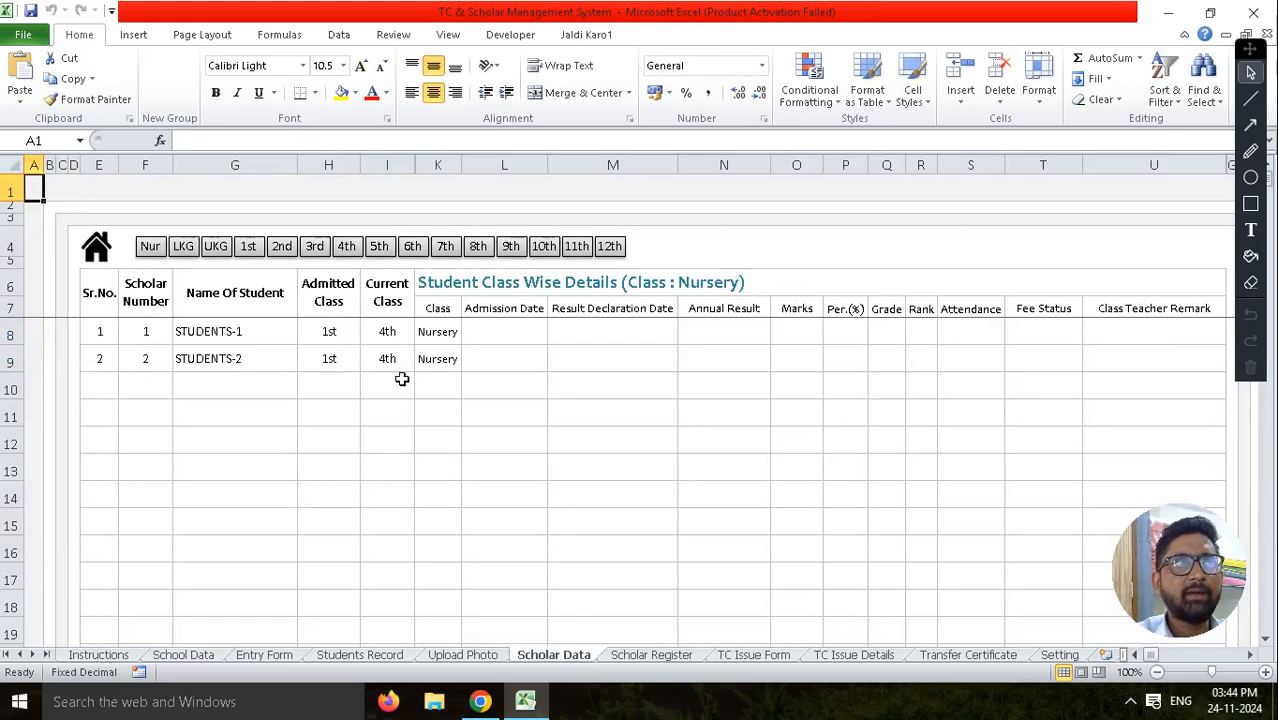
left_click_drag(295, 334, 621, 406)
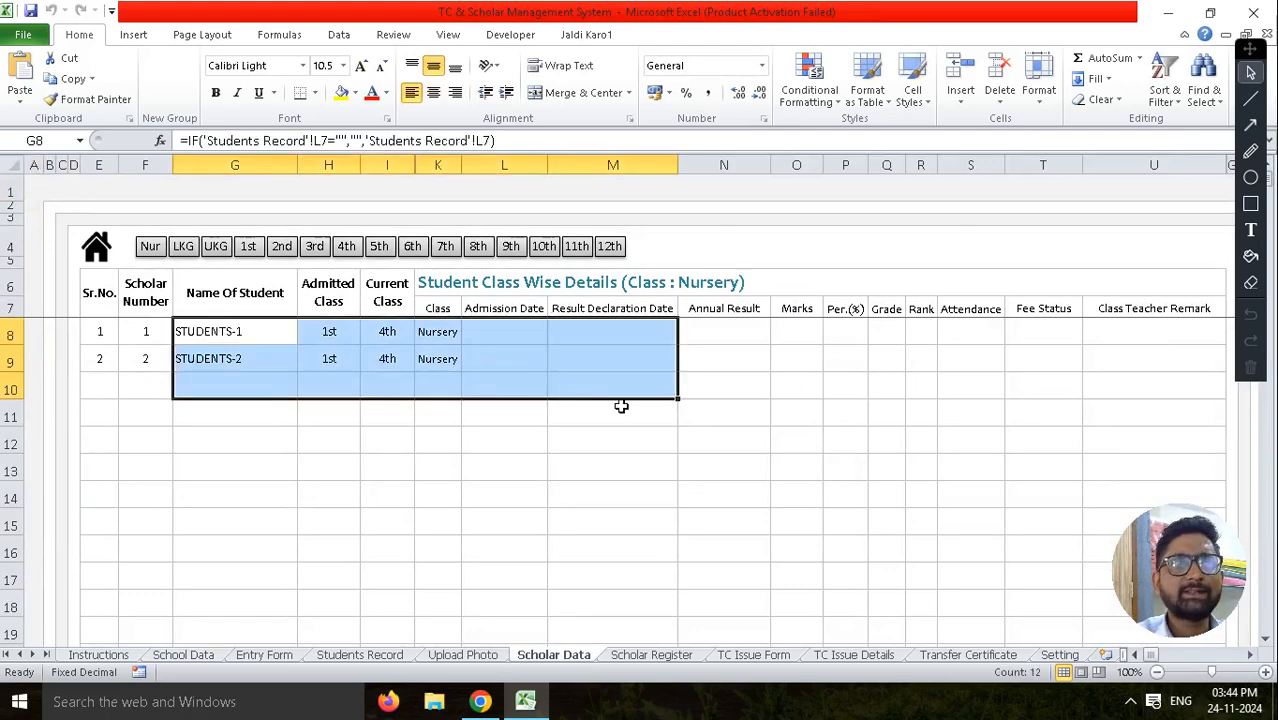
left_click(553, 337)
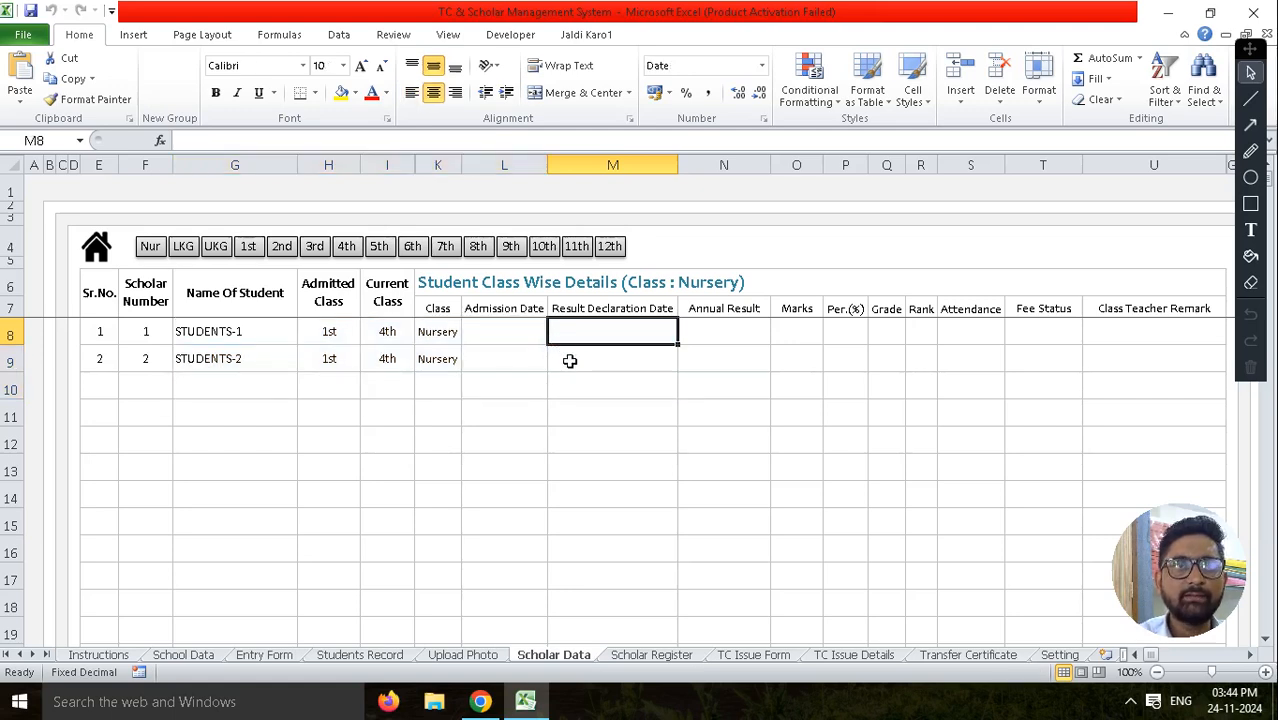
left_click_drag(499, 334, 1160, 372)
left_click(860, 366)
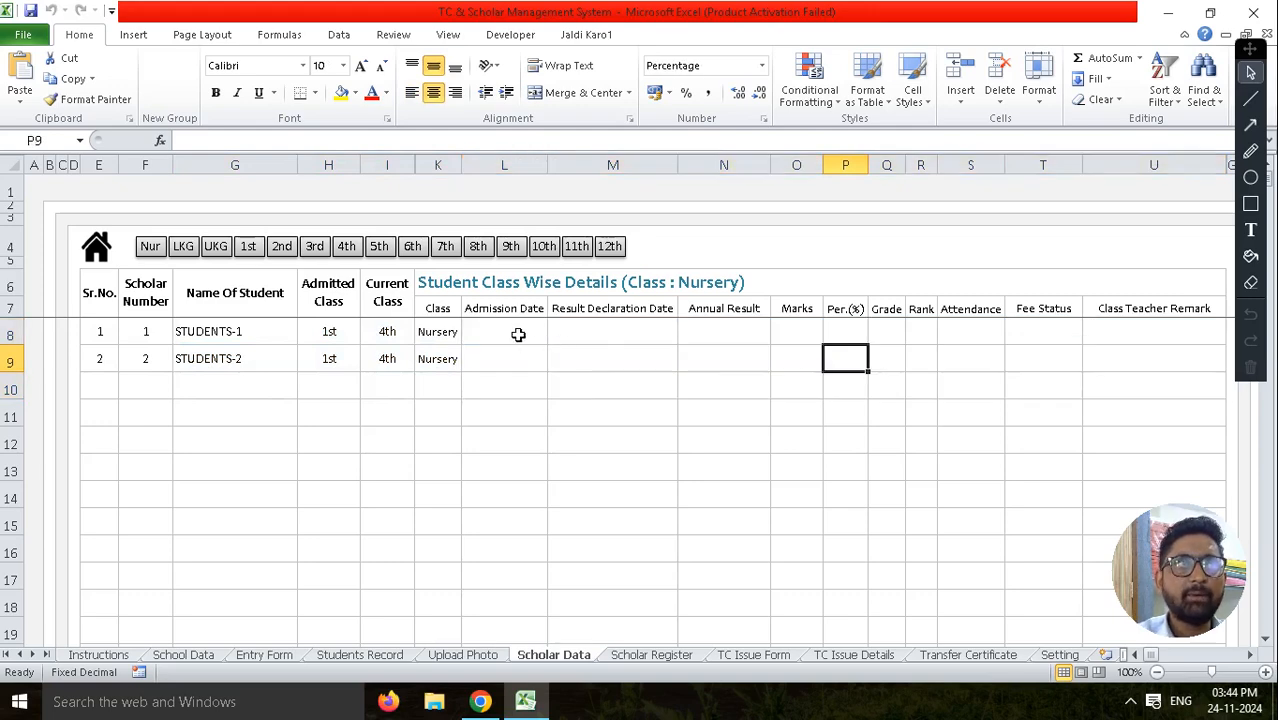
left_click_drag(513, 334, 530, 363)
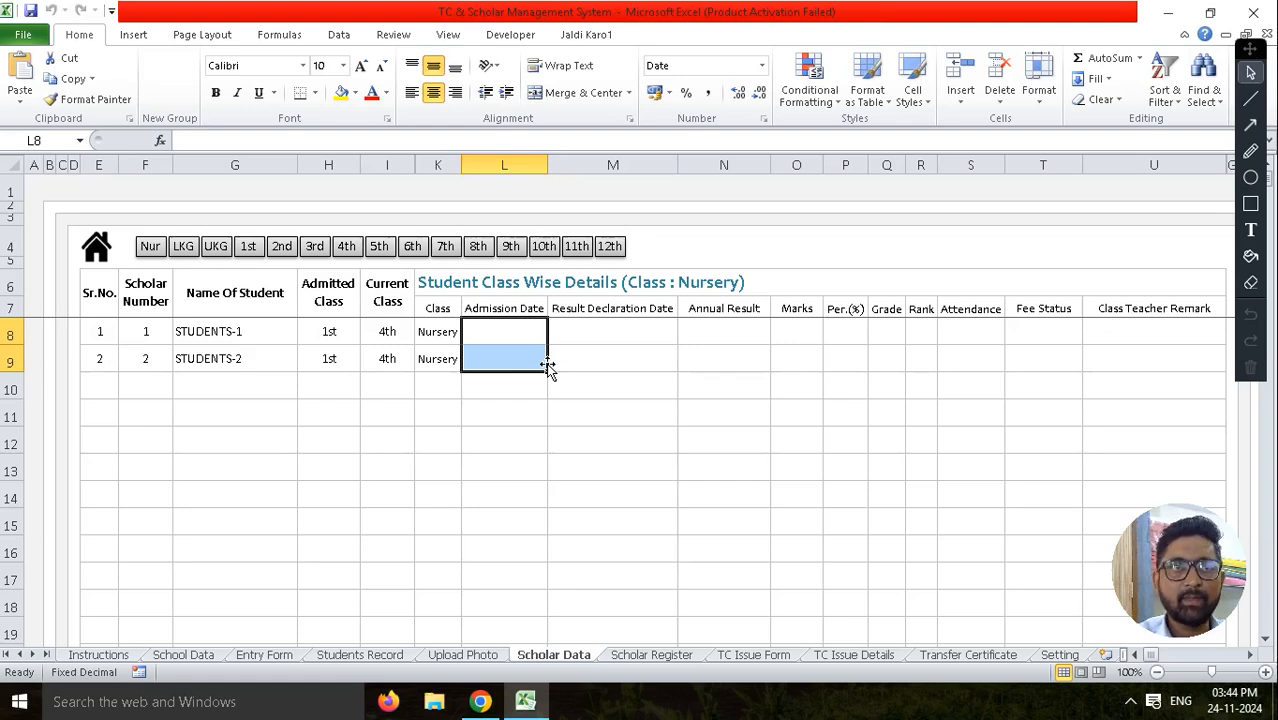
left_click(572, 358)
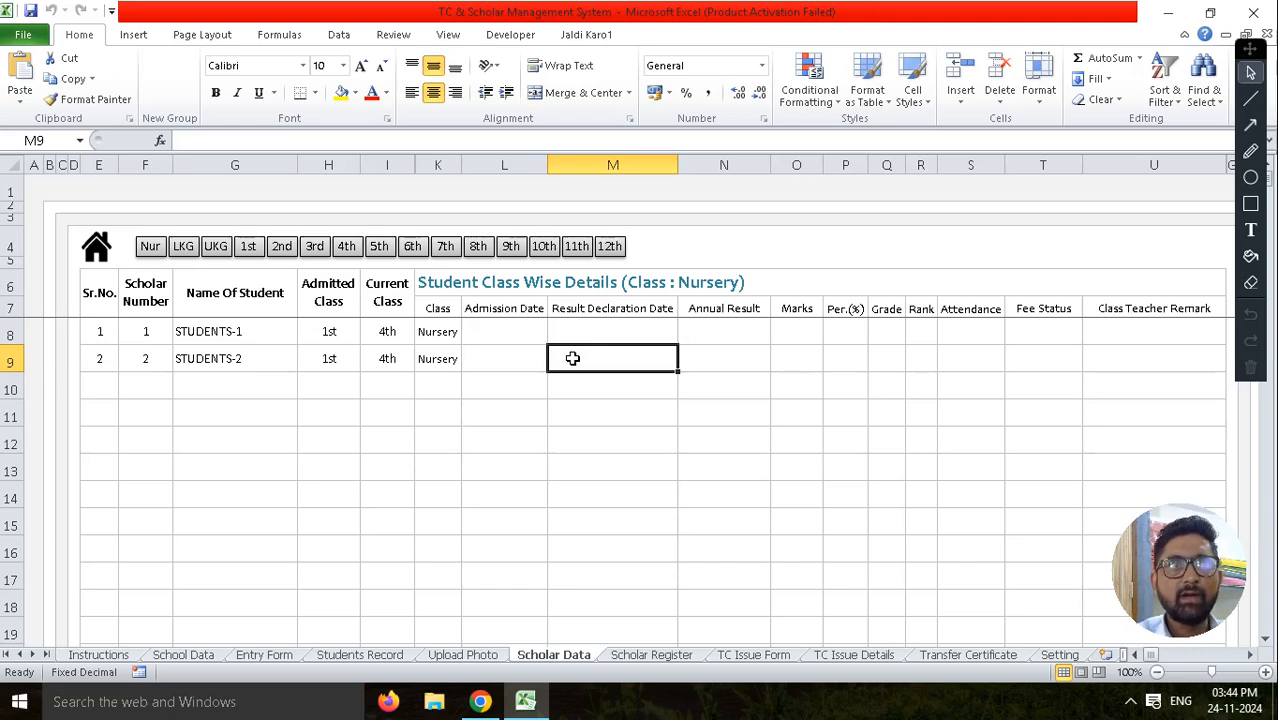
left_click_drag(516, 331, 510, 360)
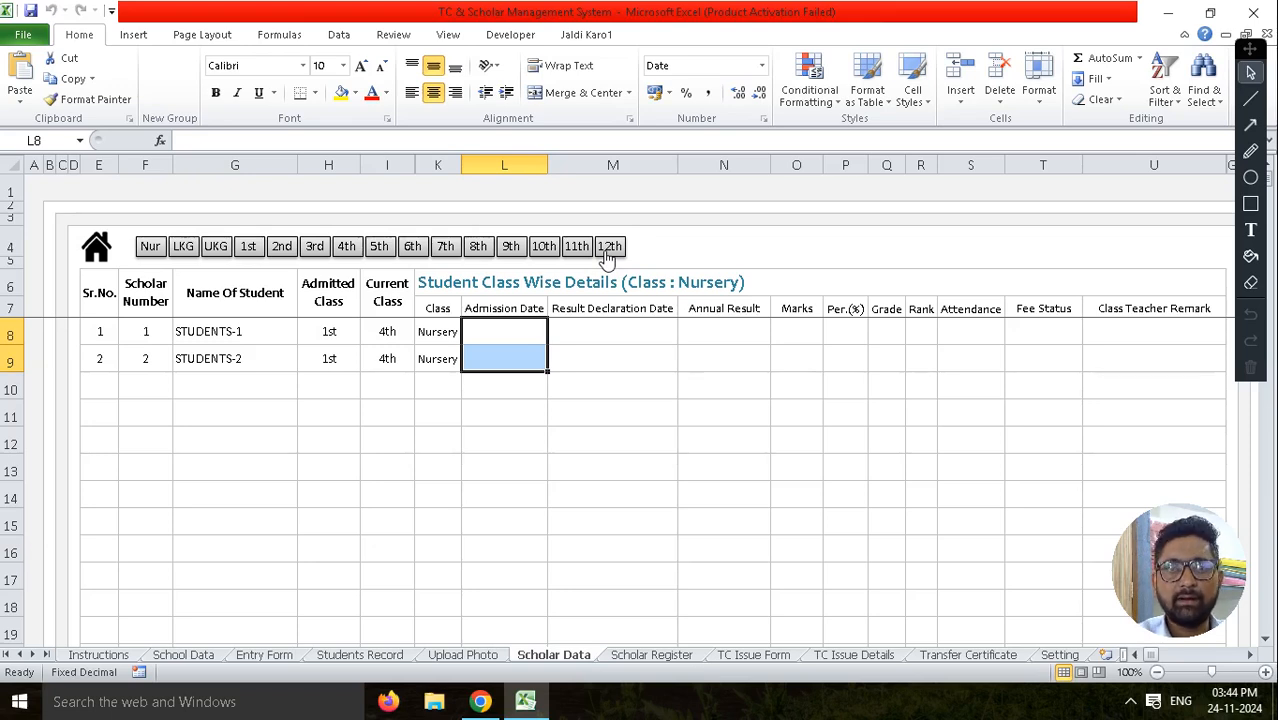
left_click(608, 360)
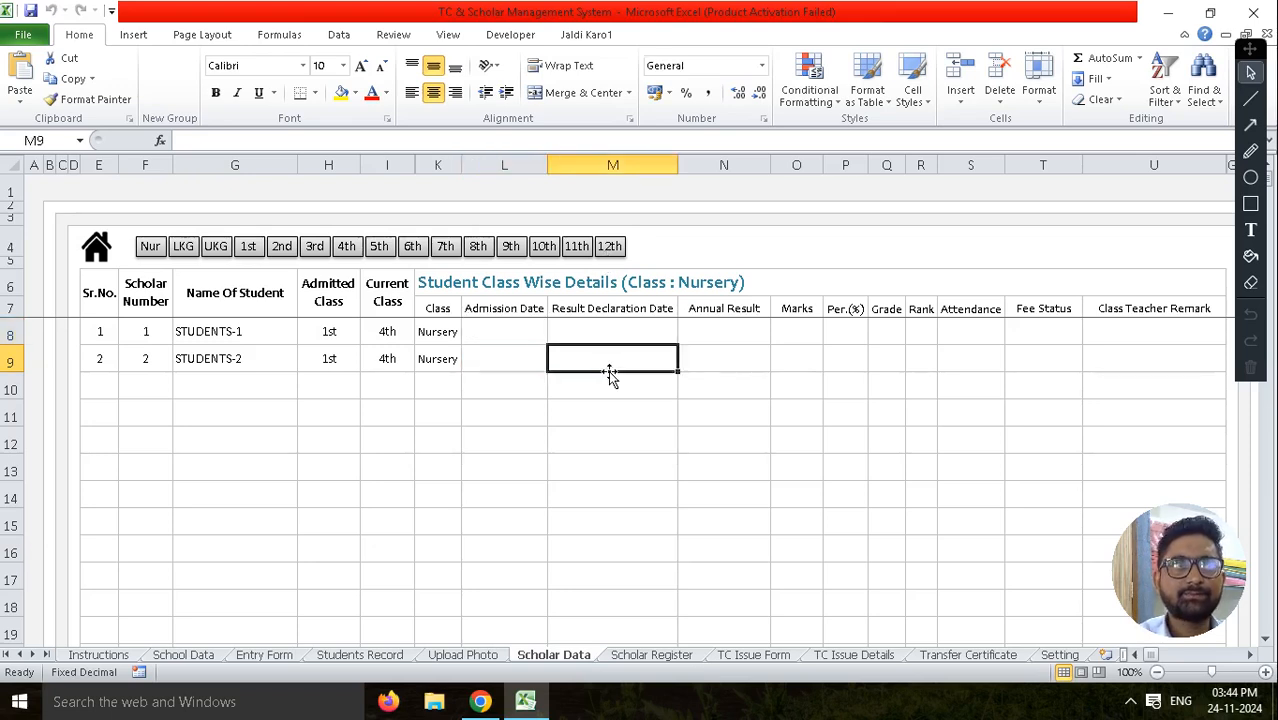
left_click(522, 327)
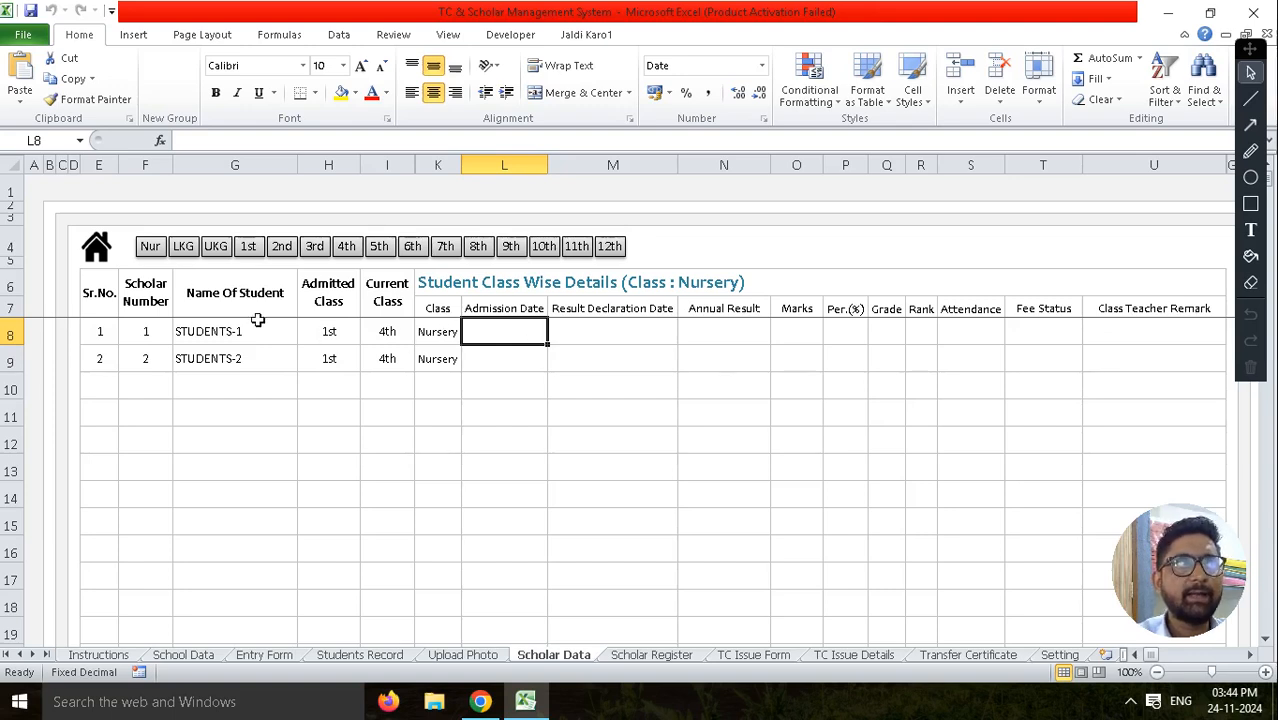
Examine the scholar number, student name, admitted class and current class columns for both students.
left_click(222, 332)
left_click(145, 331)
left_click(195, 335)
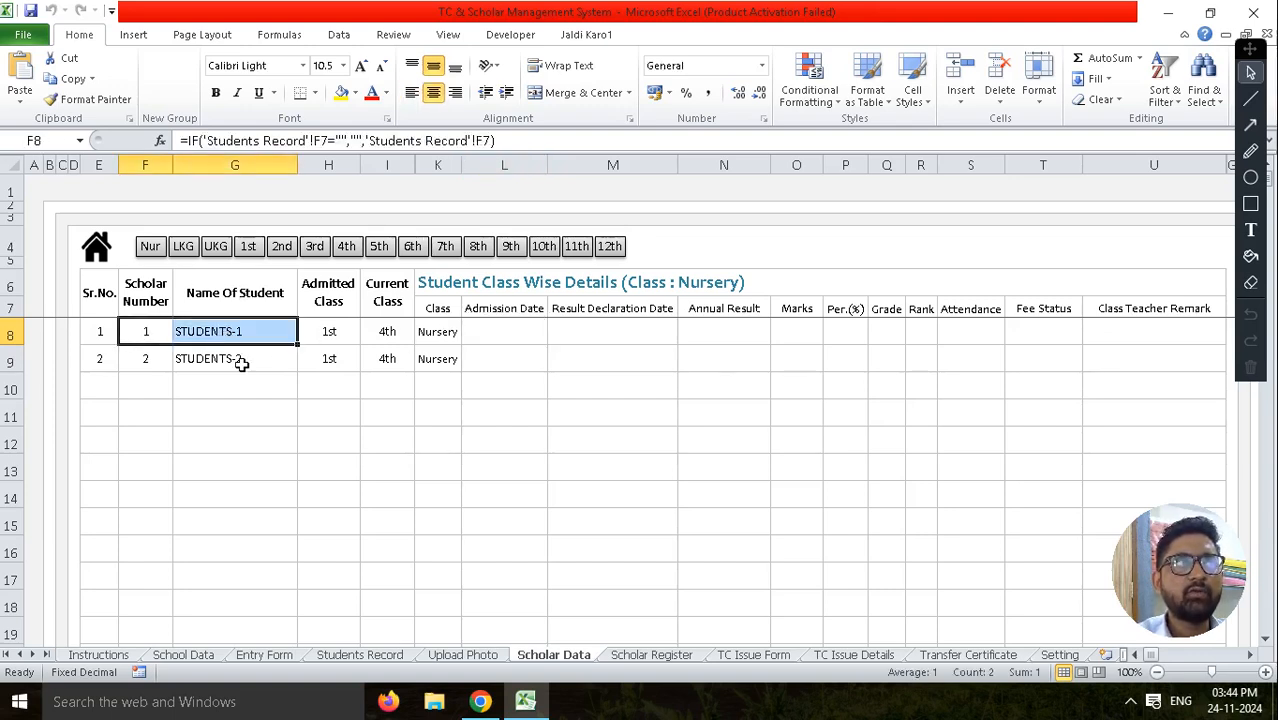
left_click(241, 359)
left_click(148, 334)
left_click(163, 362)
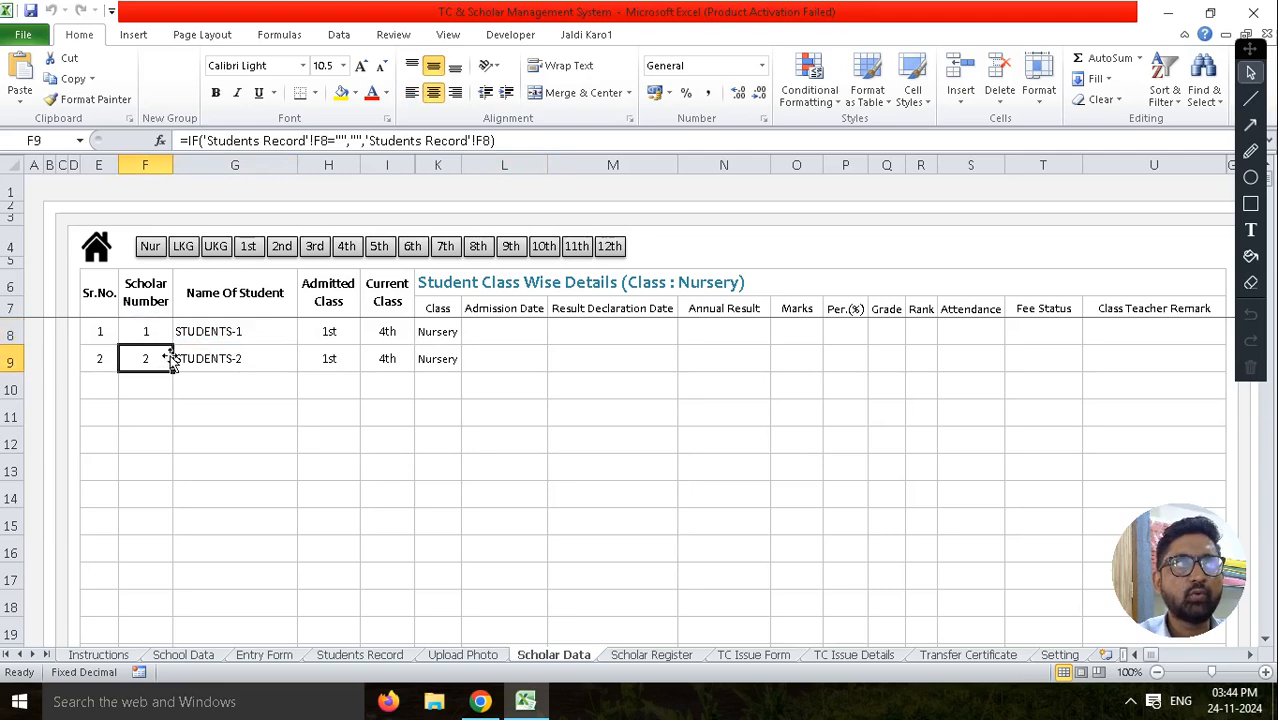
left_click(328, 316)
left_click(329, 331)
left_click(387, 292)
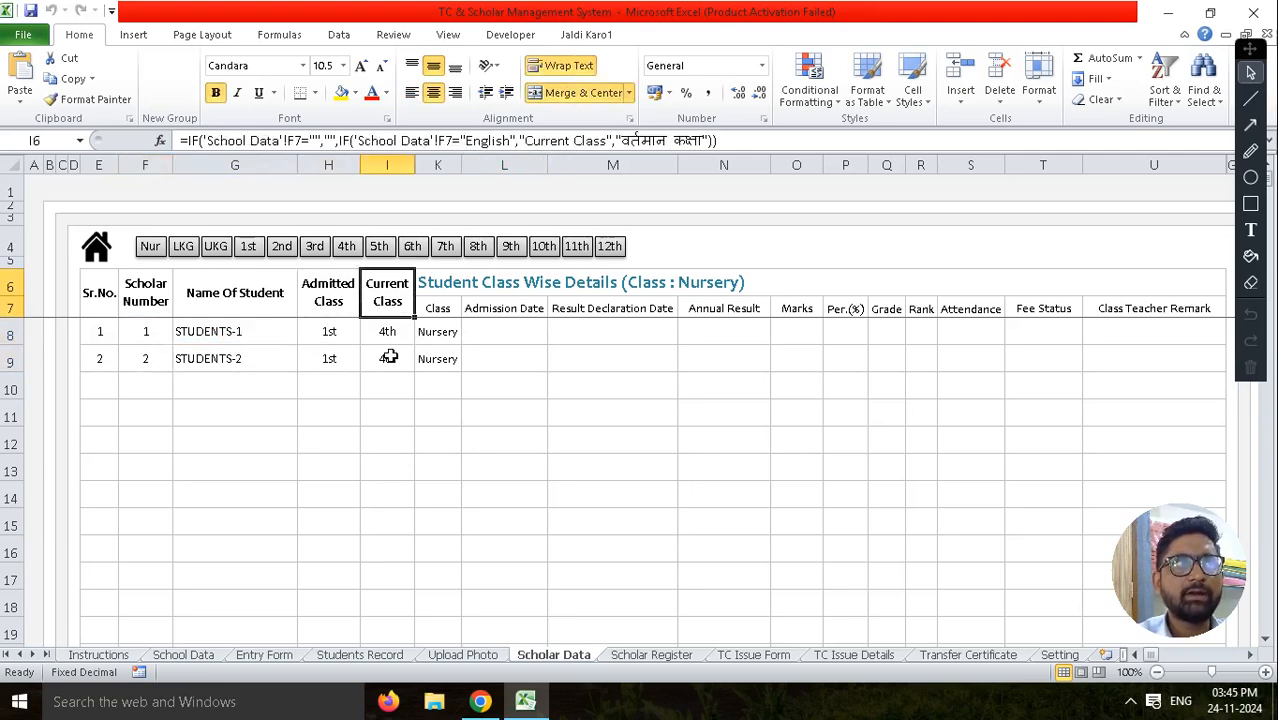
left_click(387, 358)
left_click_drag(123, 300, 420, 383)
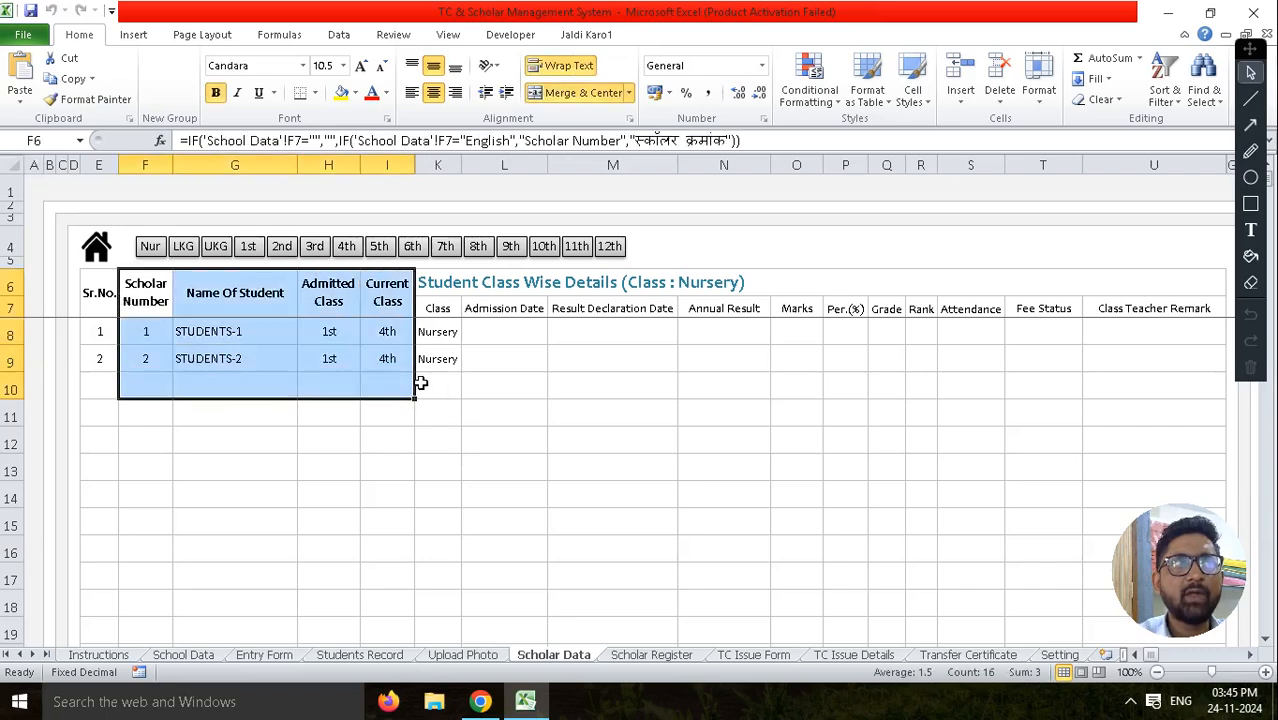
left_click(328, 331)
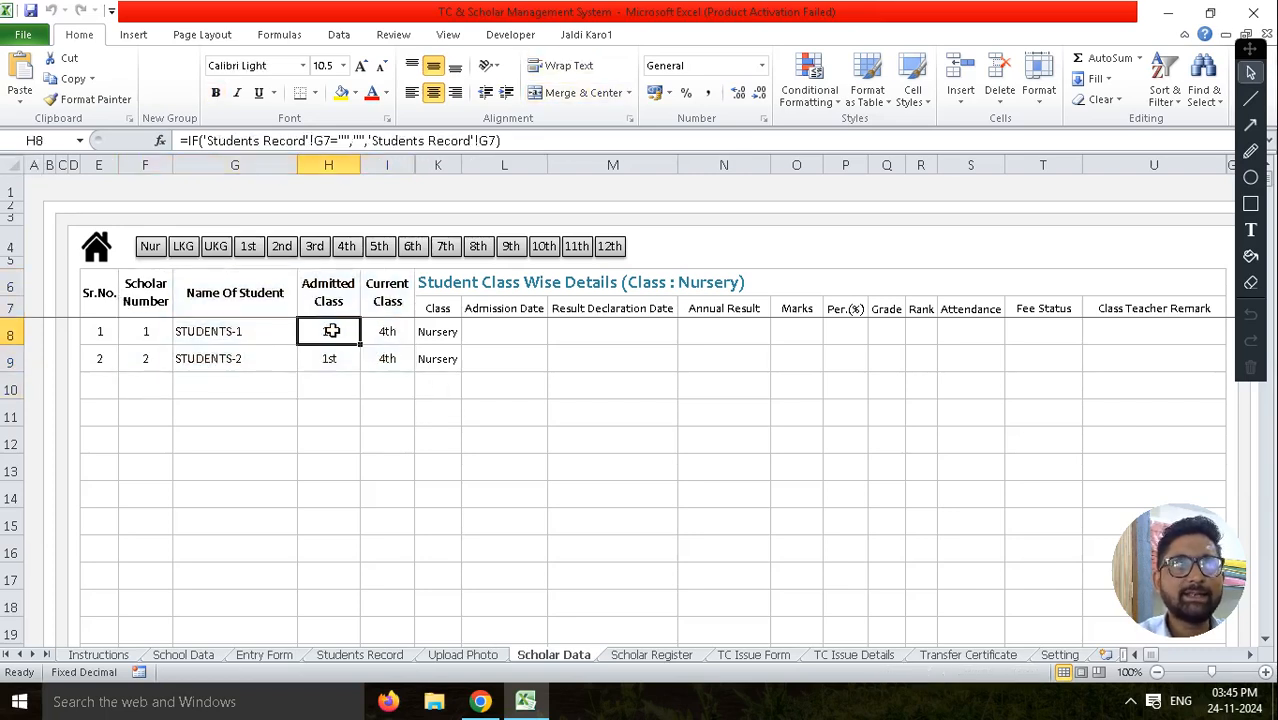
Examine the current class, the blank Nursery detail cells and the admitted class of the two students.
left_click(387, 333)
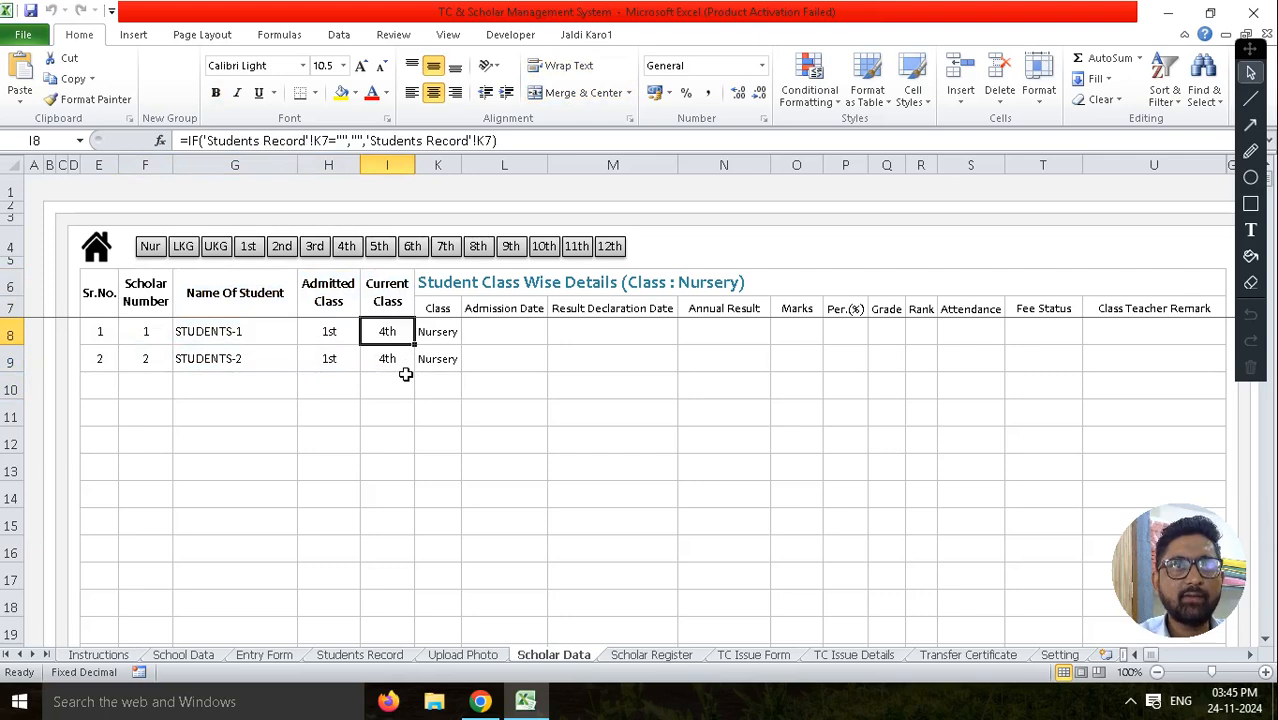
left_click_drag(506, 332, 1153, 375)
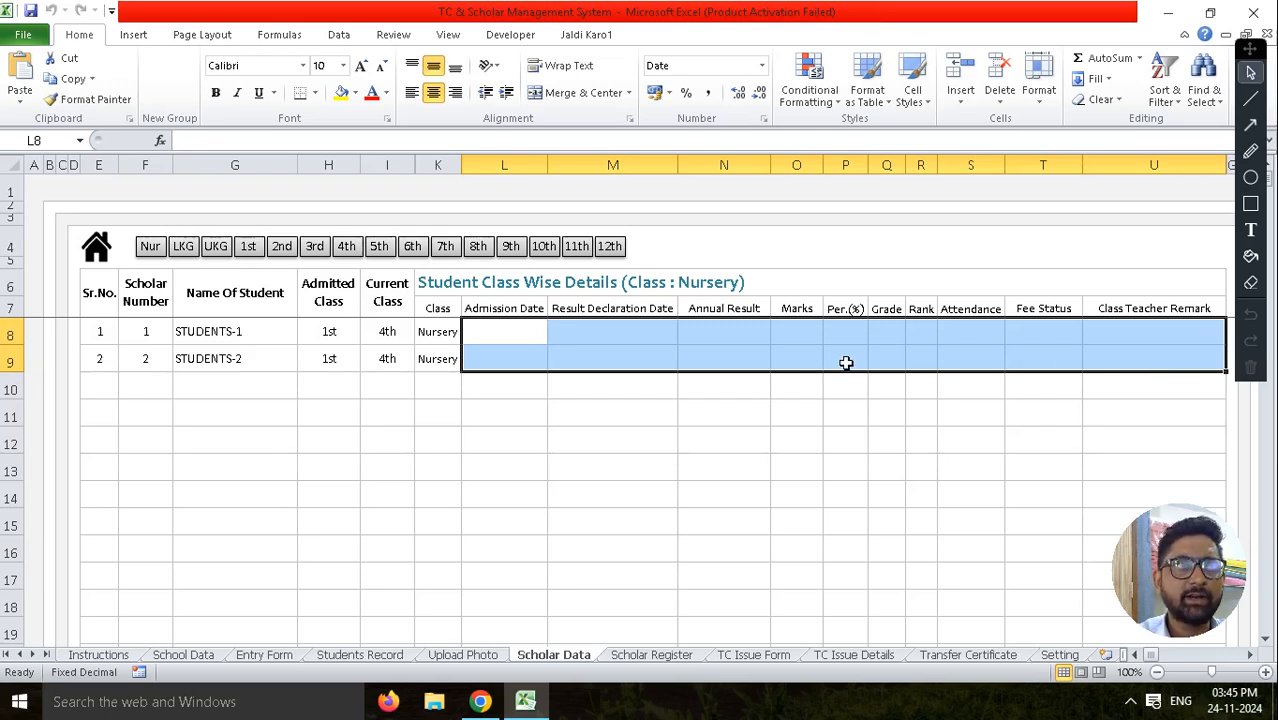
left_click(594, 343)
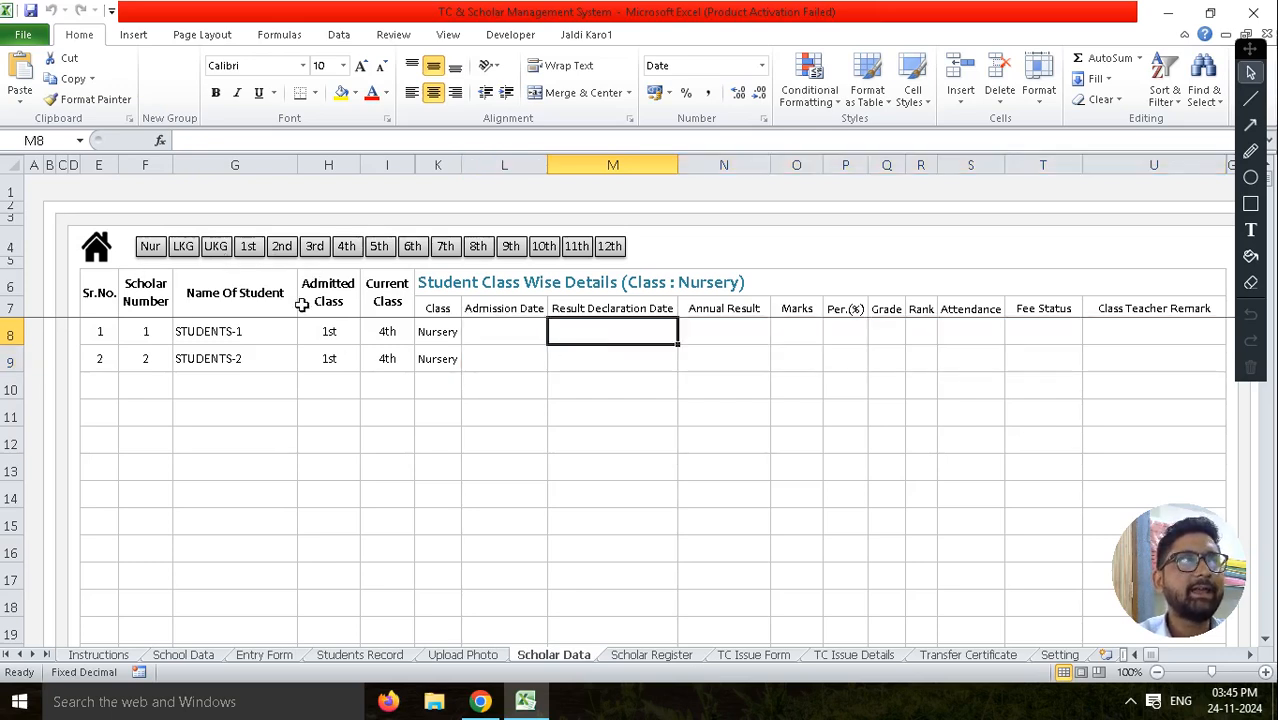
left_click(336, 330)
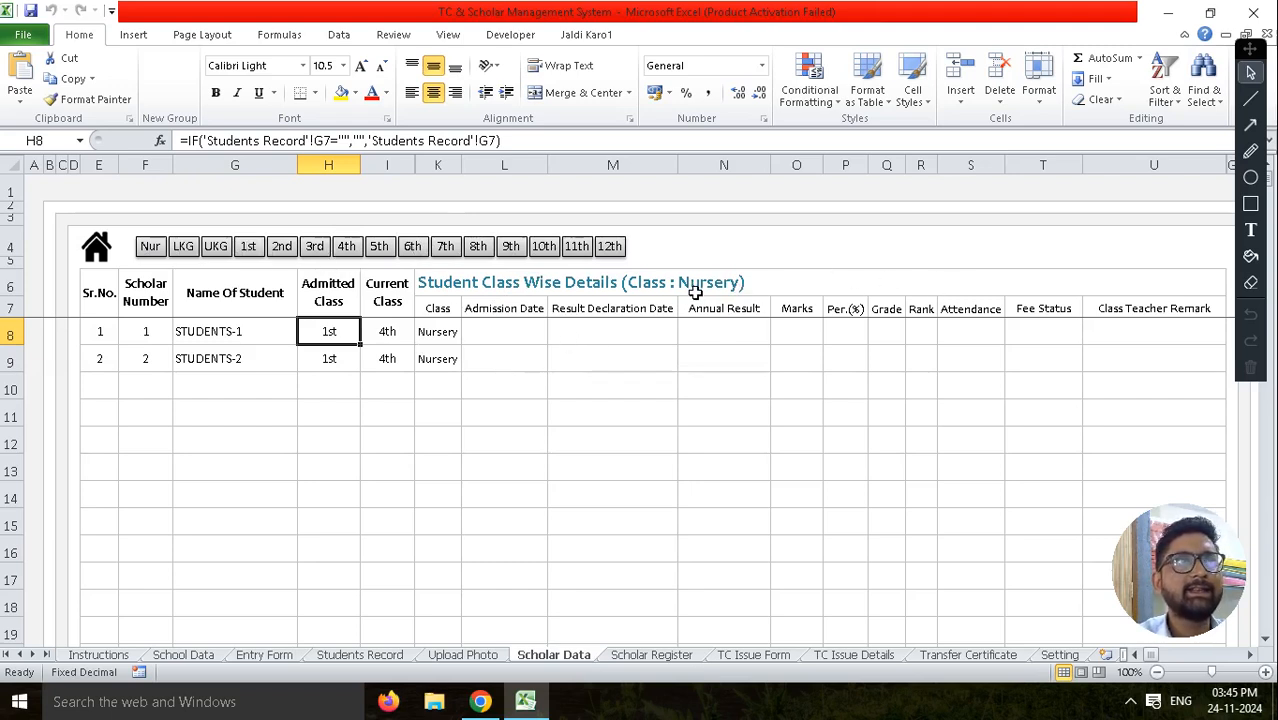
Switch the class-wise details to class 1st and examine its Class cells and detail headings.
left_click(249, 248)
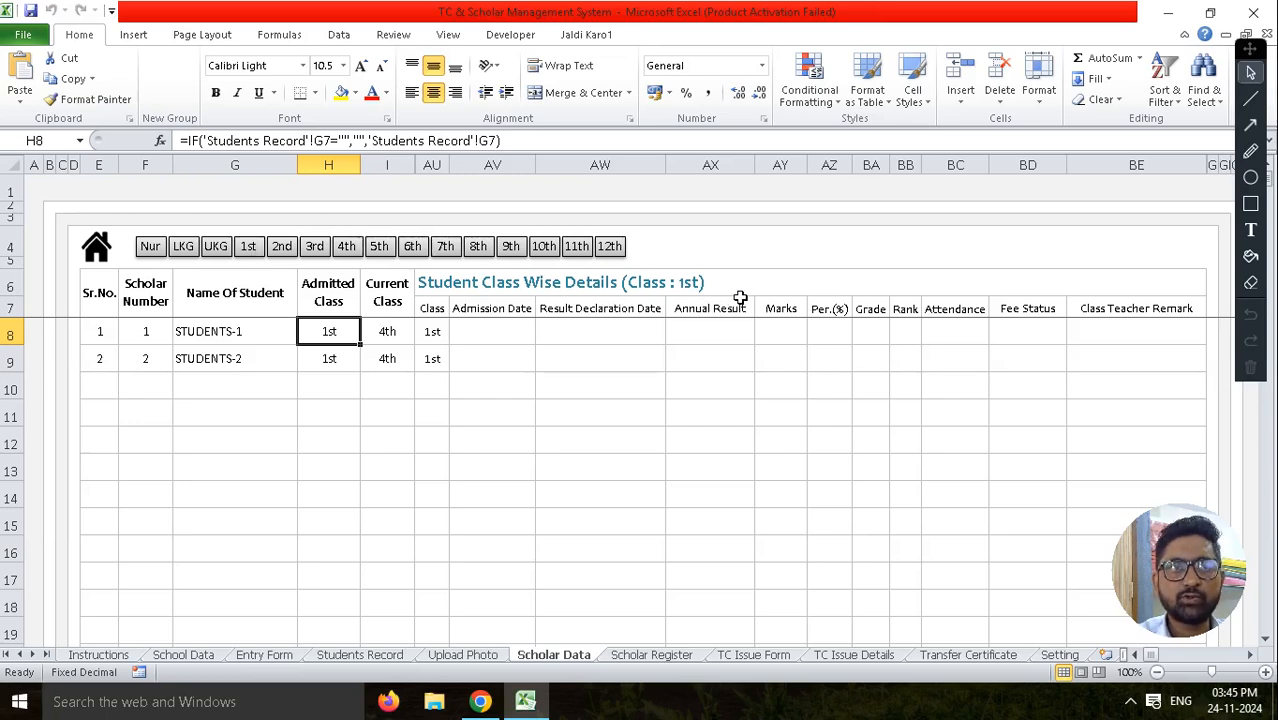
left_click(433, 333)
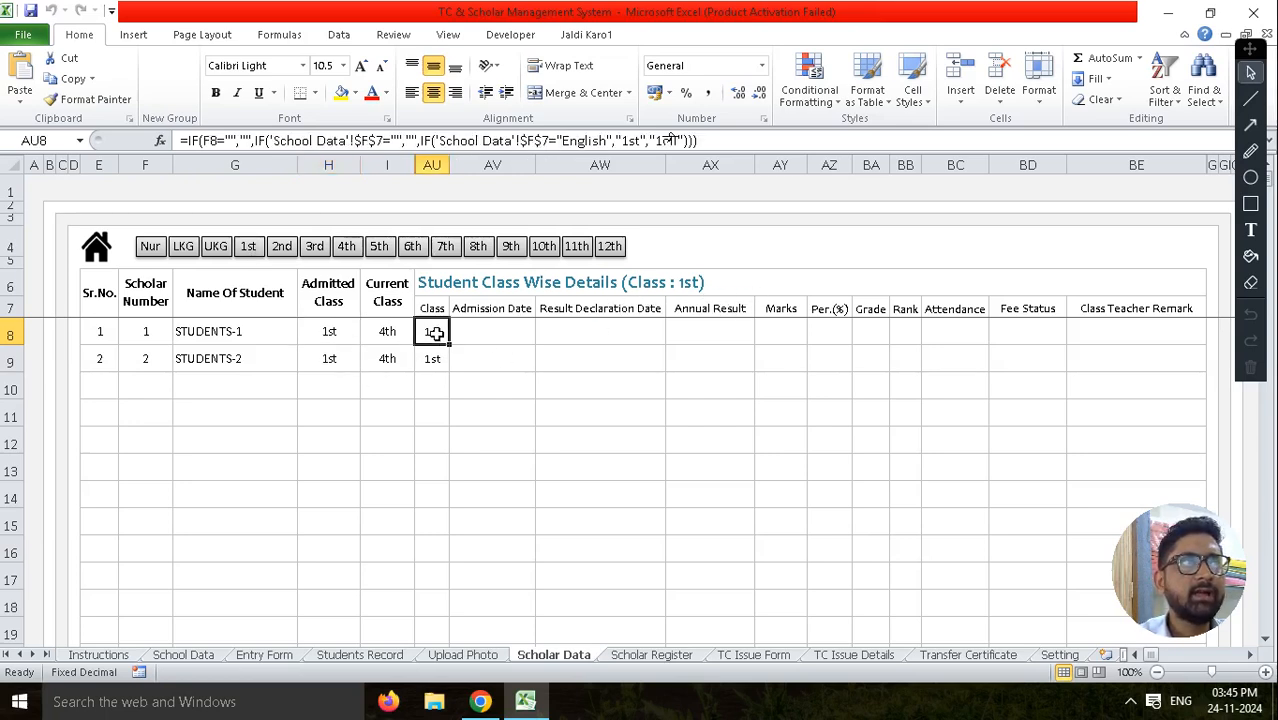
left_click_drag(436, 333, 431, 363)
left_click_drag(492, 310, 1168, 310)
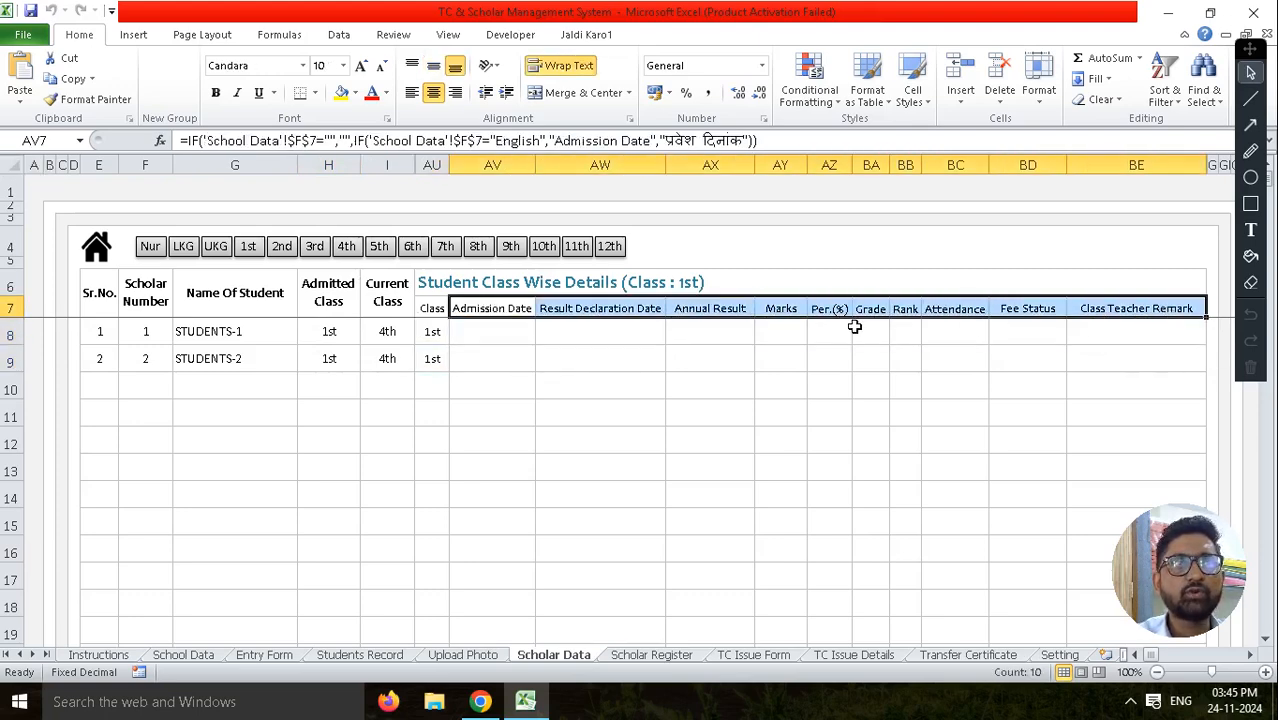
left_click(573, 327)
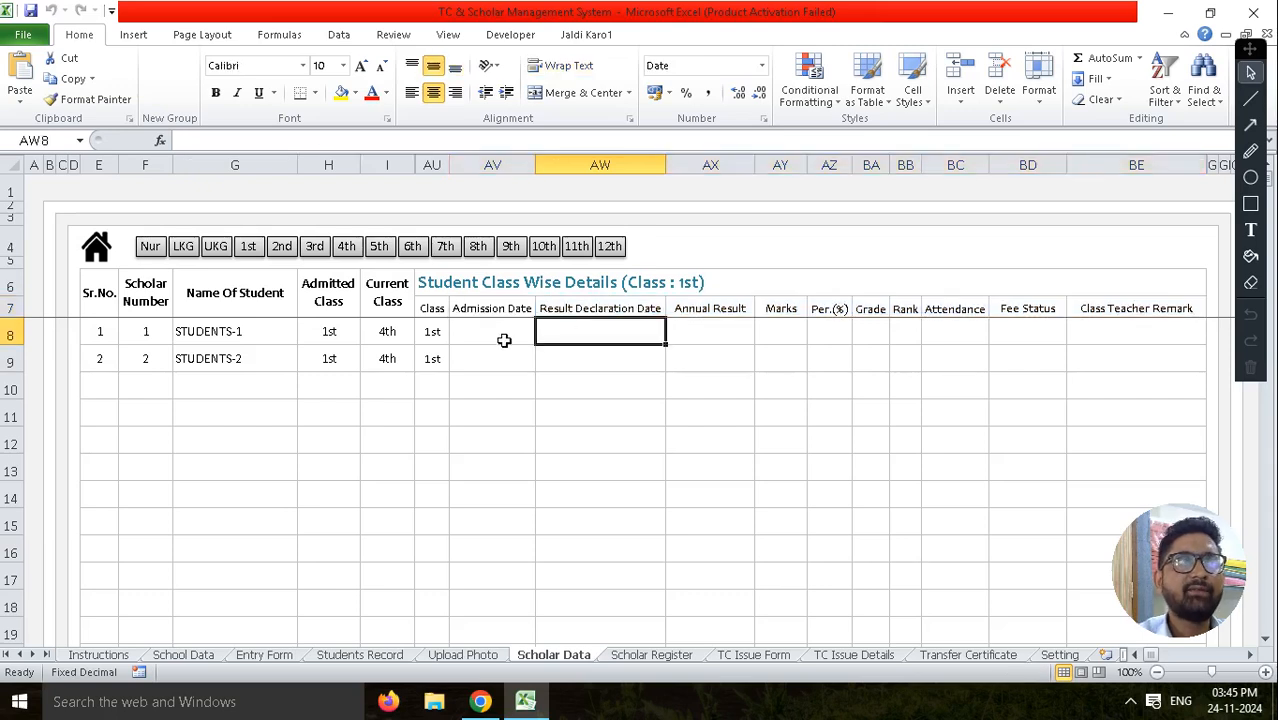
Examine each class 1st detail column in order, from Admission Date through Marks, Grade and Attendance to Class Teacher Remark.
left_click(485, 312)
left_click(488, 355)
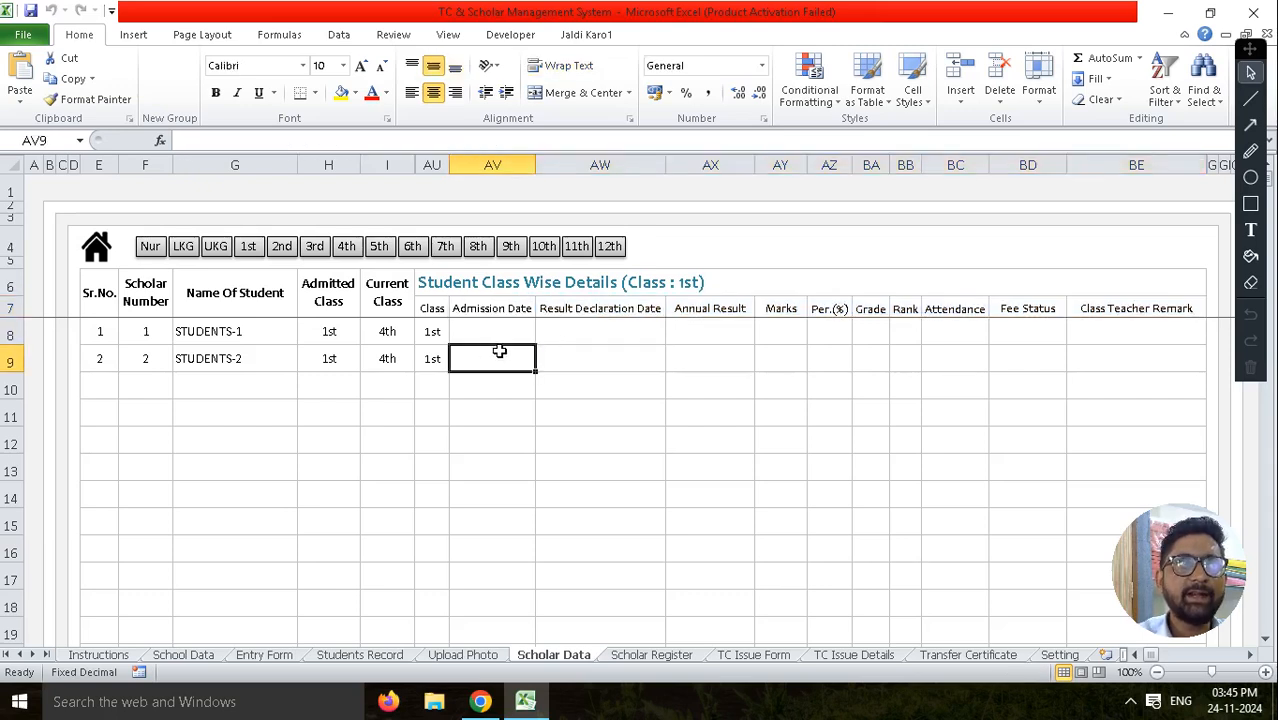
left_click(605, 310)
left_click(600, 332)
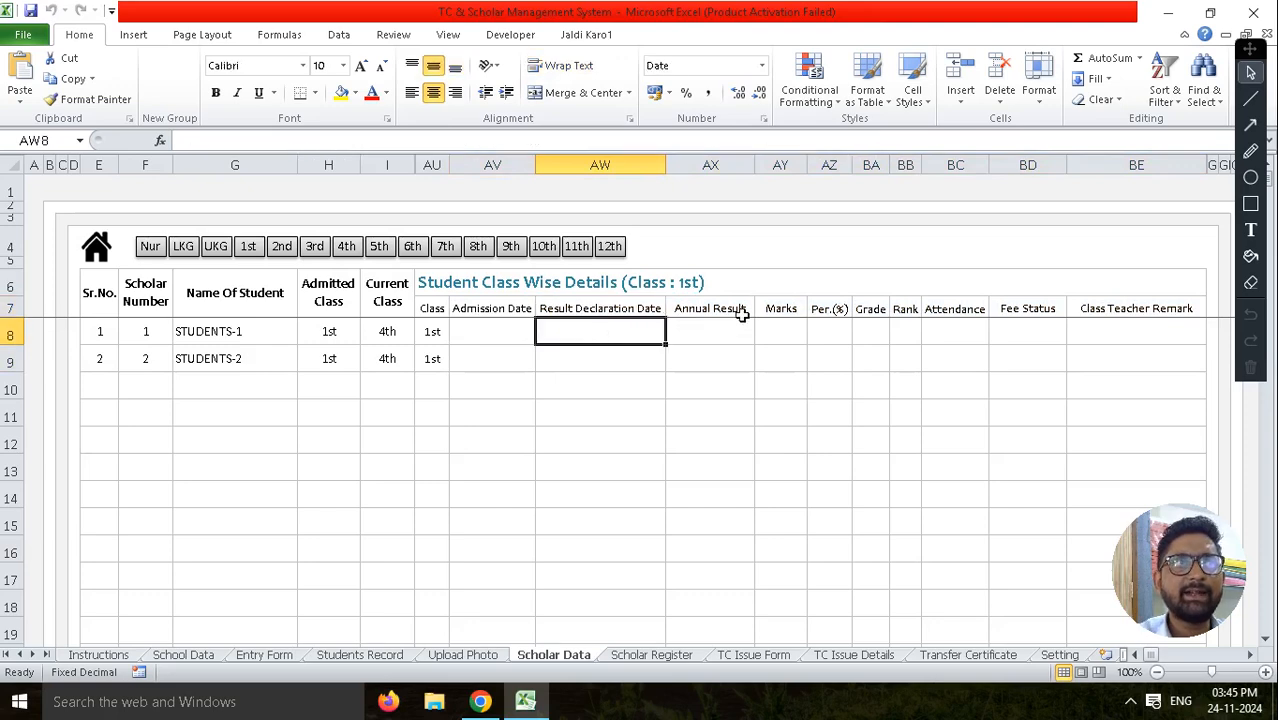
left_click(736, 310)
left_click(722, 330)
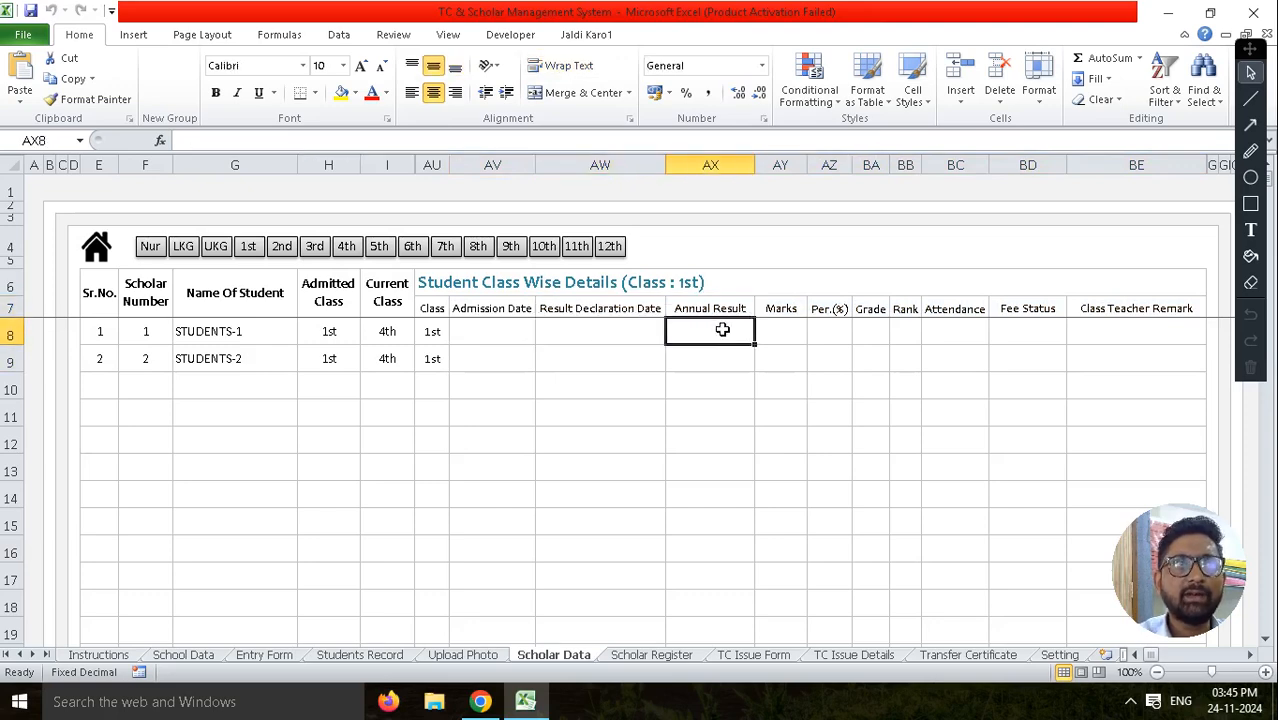
left_click(782, 310)
left_click(796, 334)
left_click(829, 312)
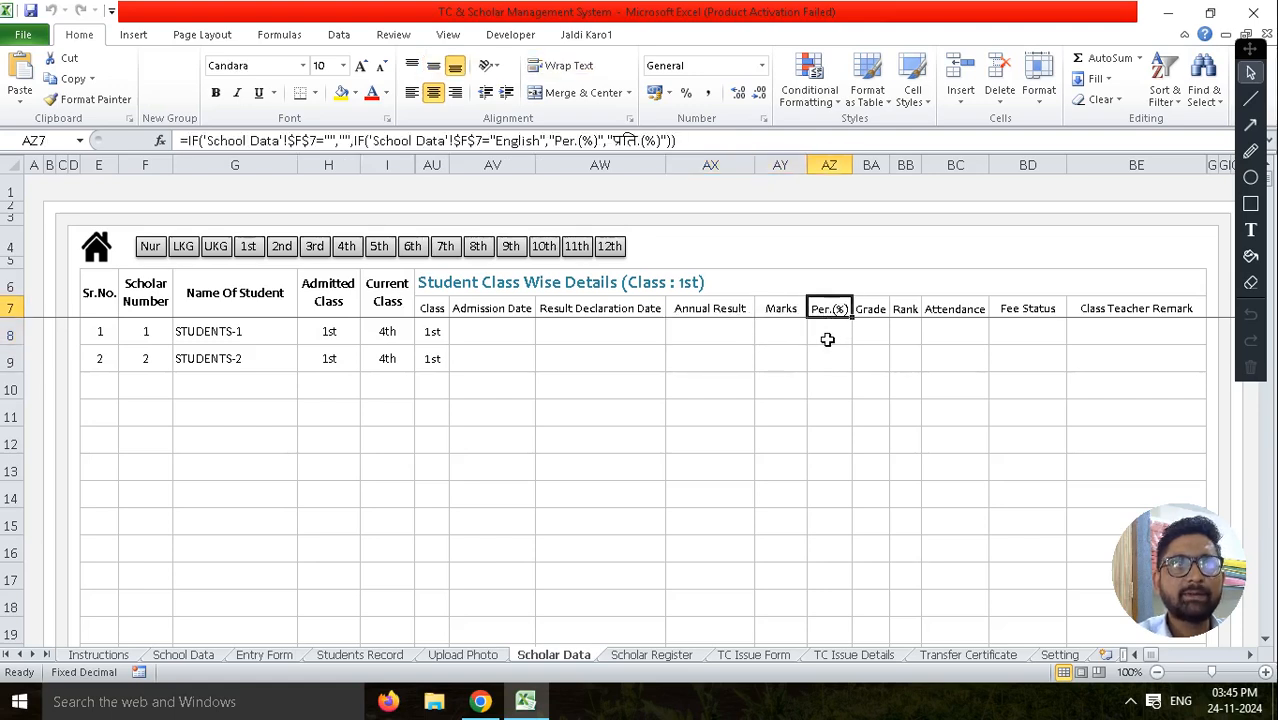
left_click(878, 312)
left_click(906, 312)
left_click(965, 312)
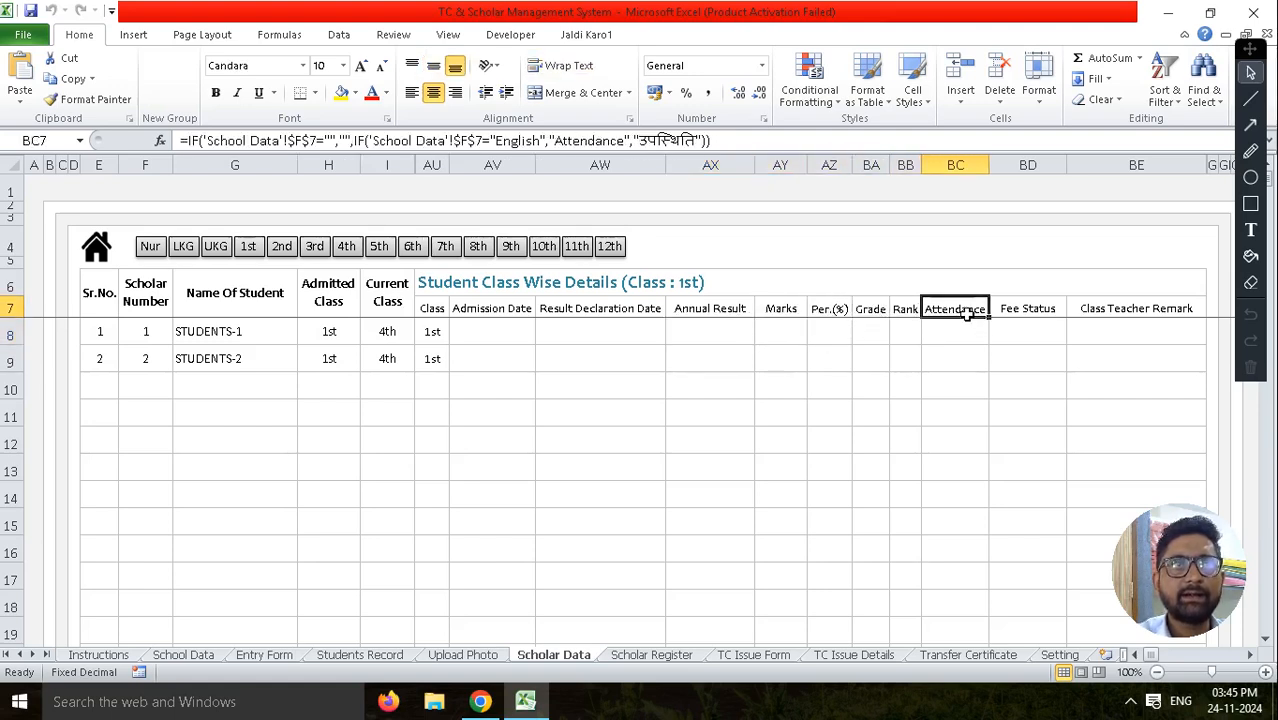
left_click(1038, 316)
left_click(1174, 314)
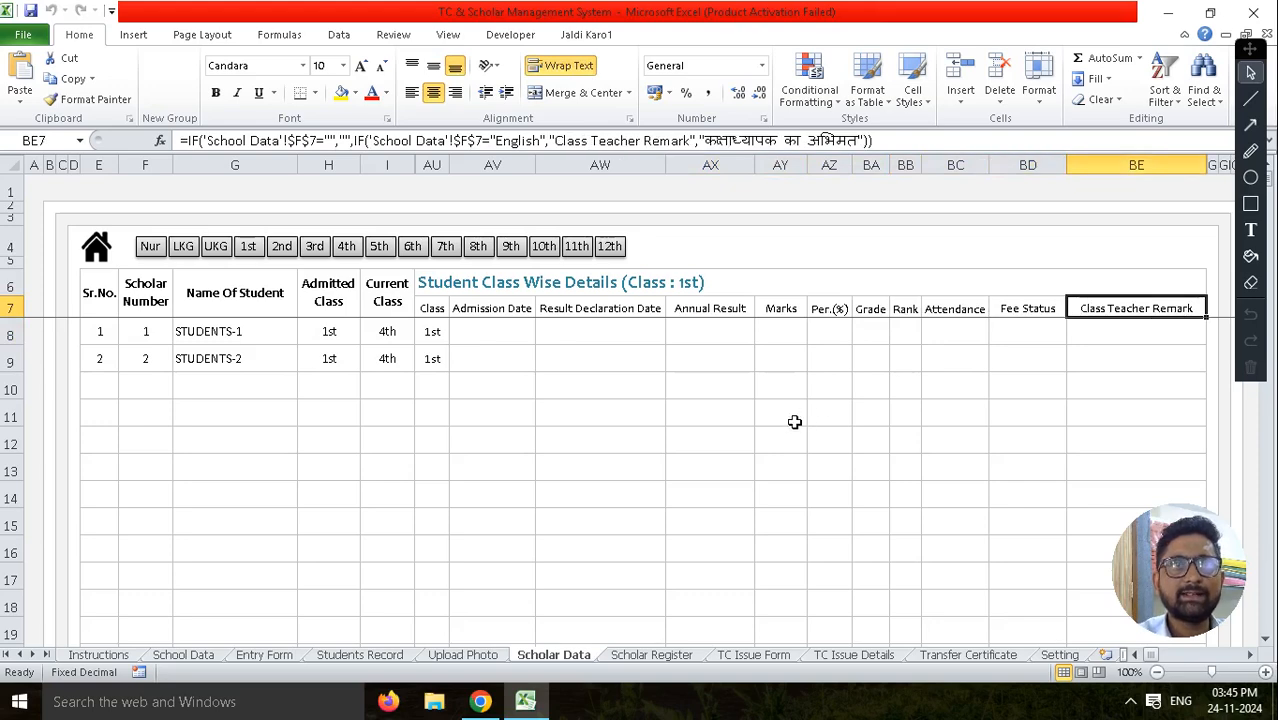
Examine the class 1st Admission Date cells, and look up STUDENTS-1's admission date in the Students Record sheet.
left_click(492, 333)
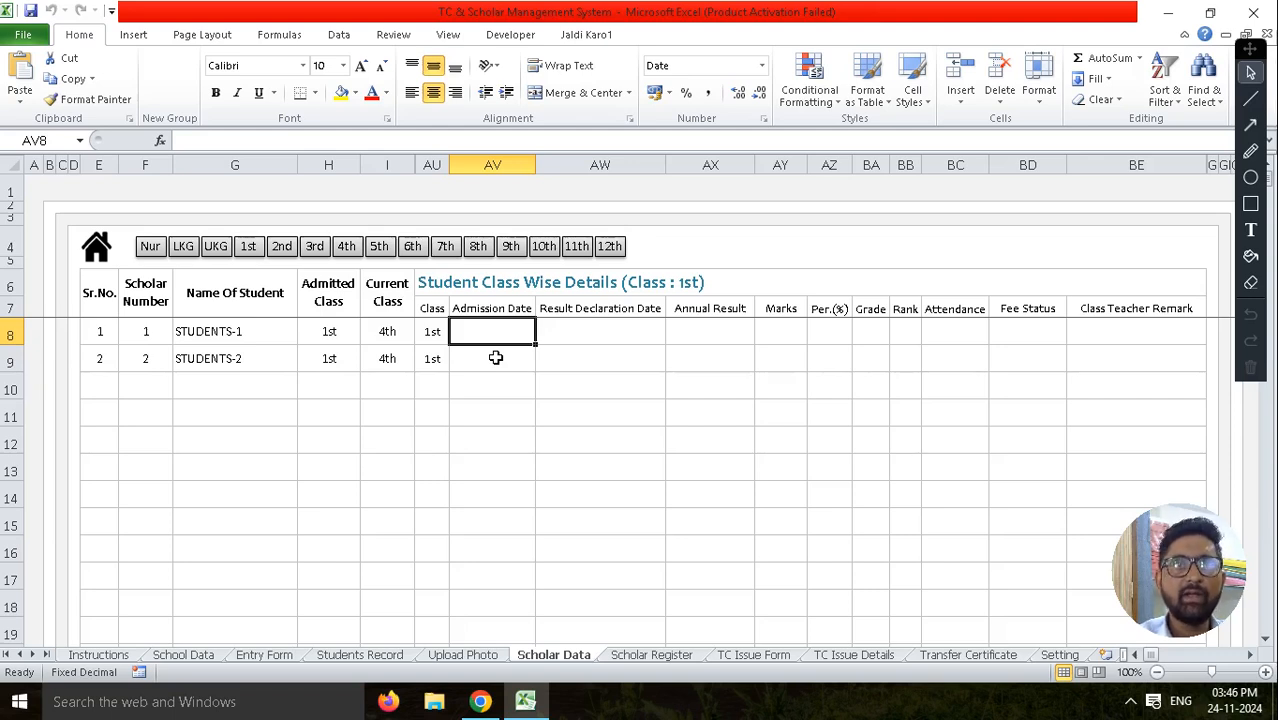
left_click_drag(479, 337, 485, 355)
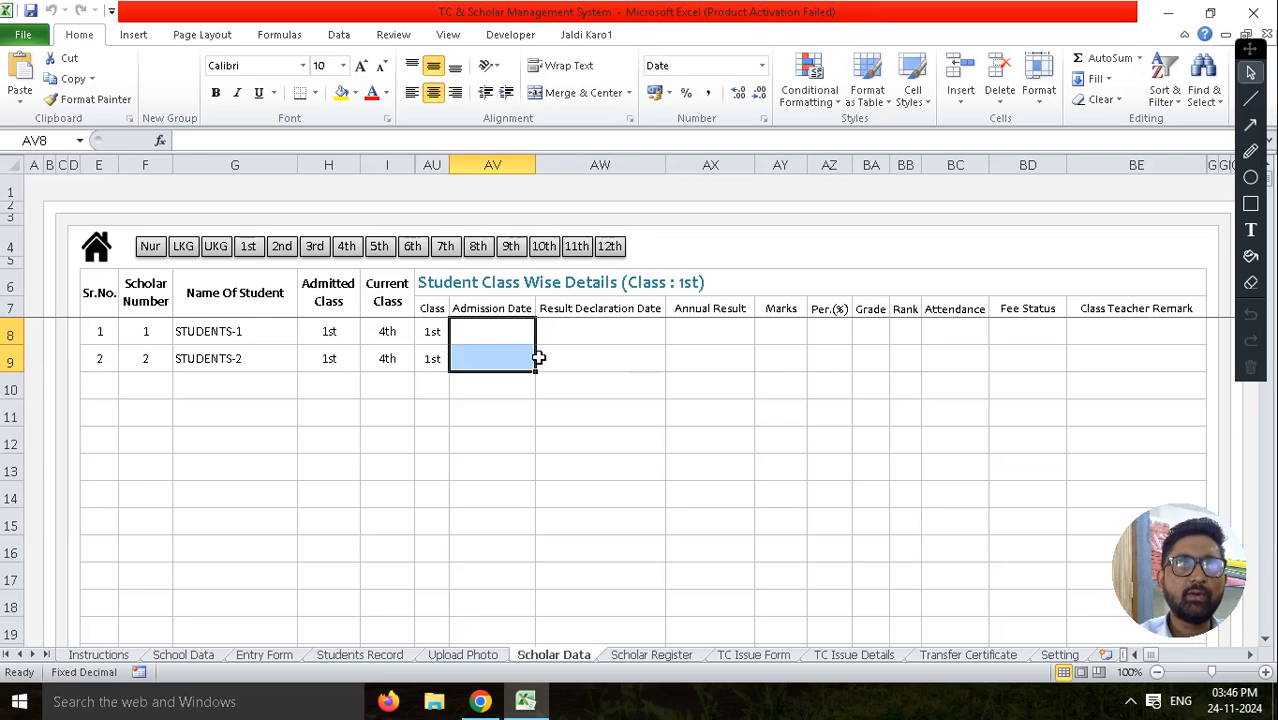
left_click(493, 337)
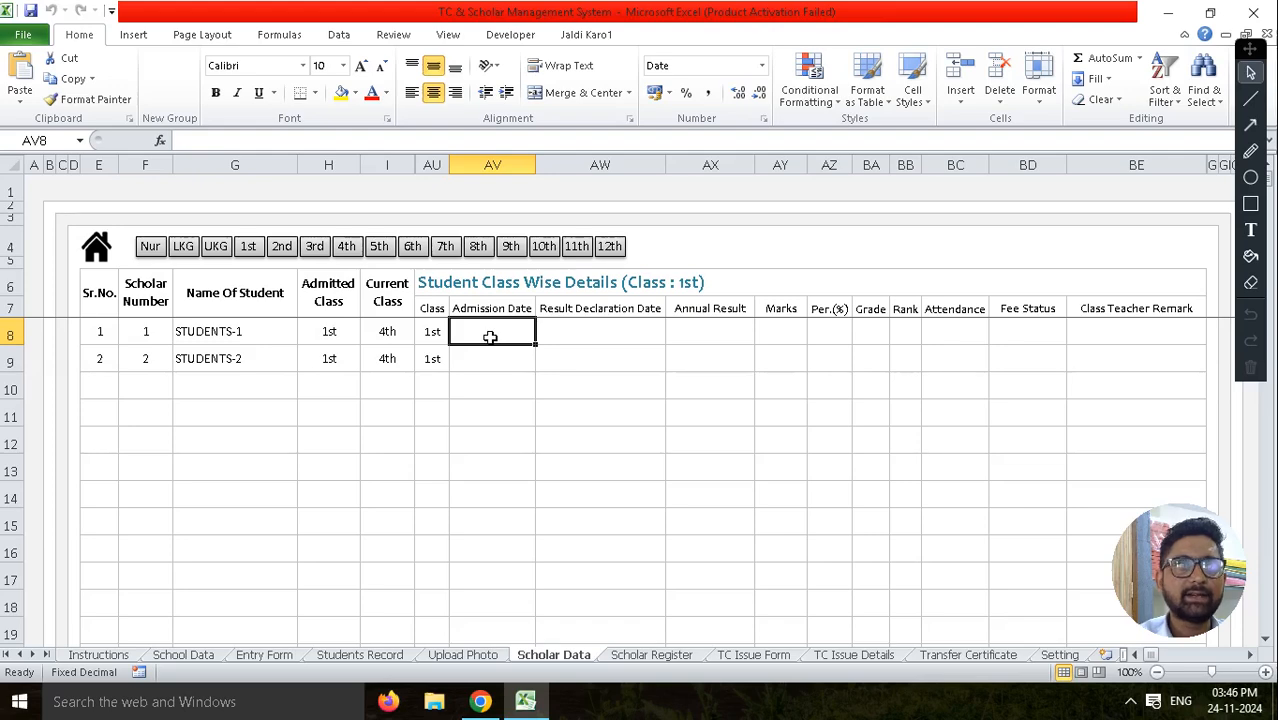
left_click_drag(433, 334, 433, 357)
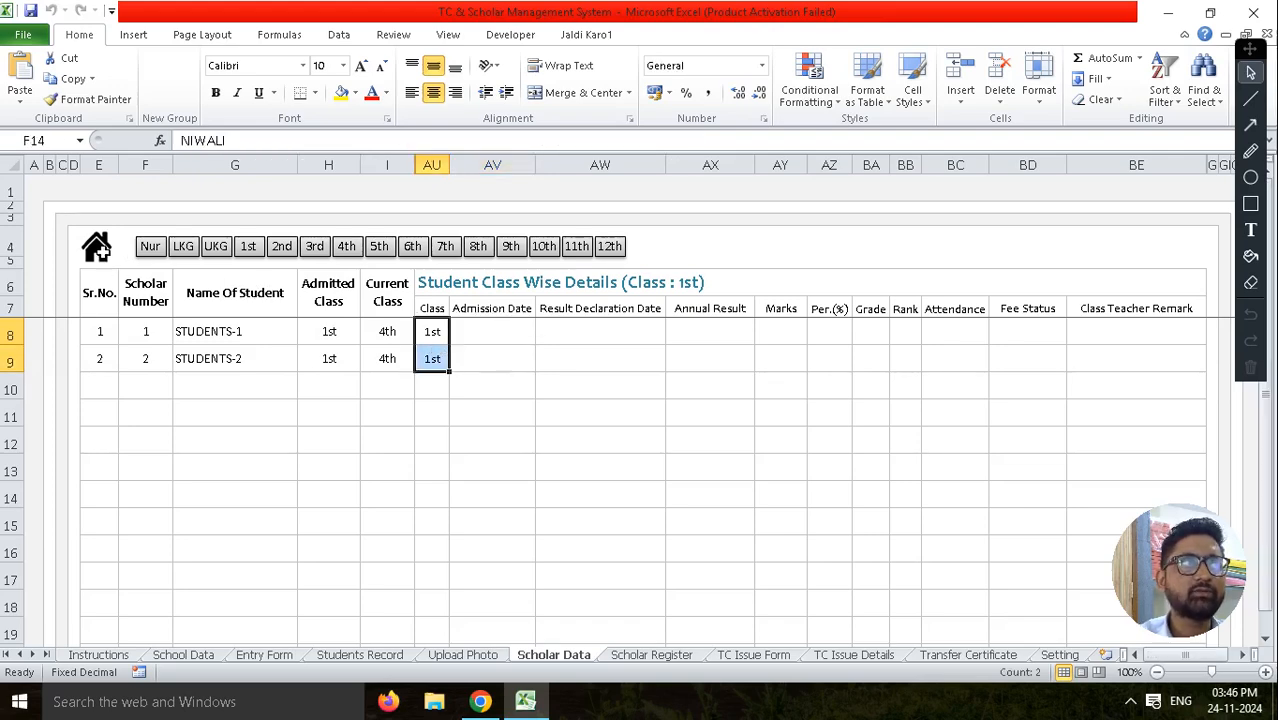
left_click(97, 247)
left_click(823, 316)
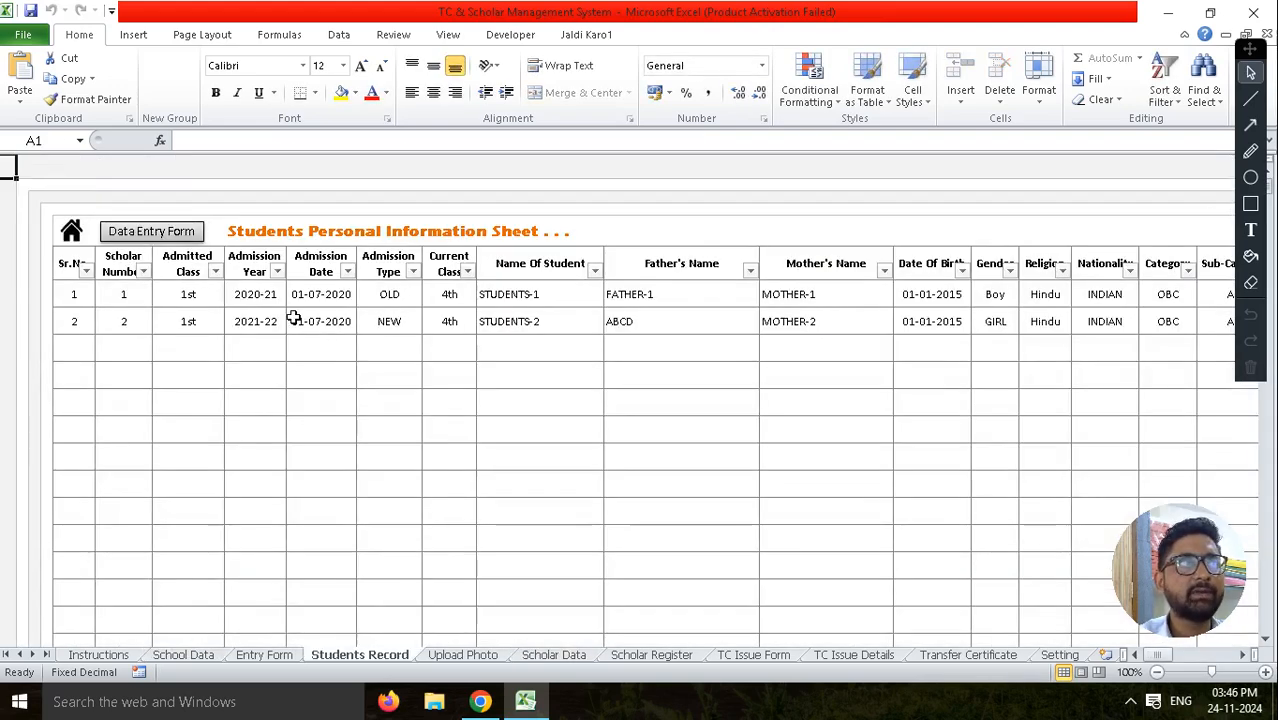
left_click(328, 295)
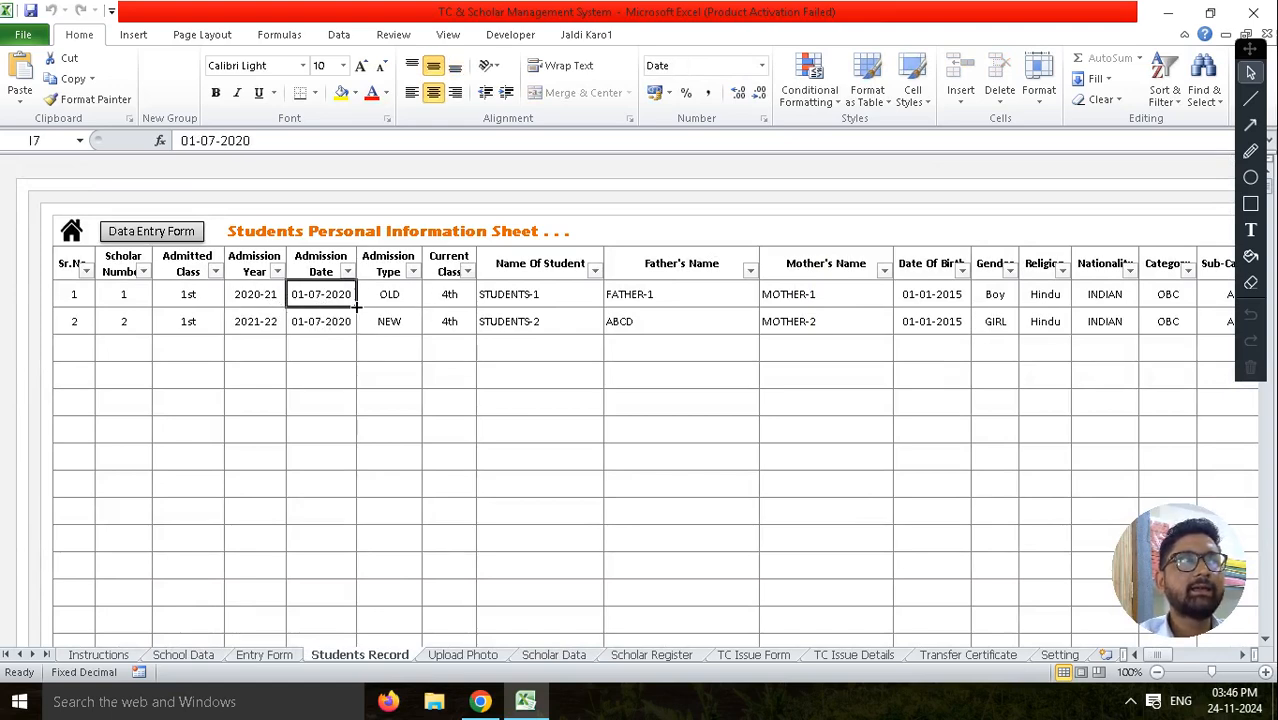
left_click(405, 318)
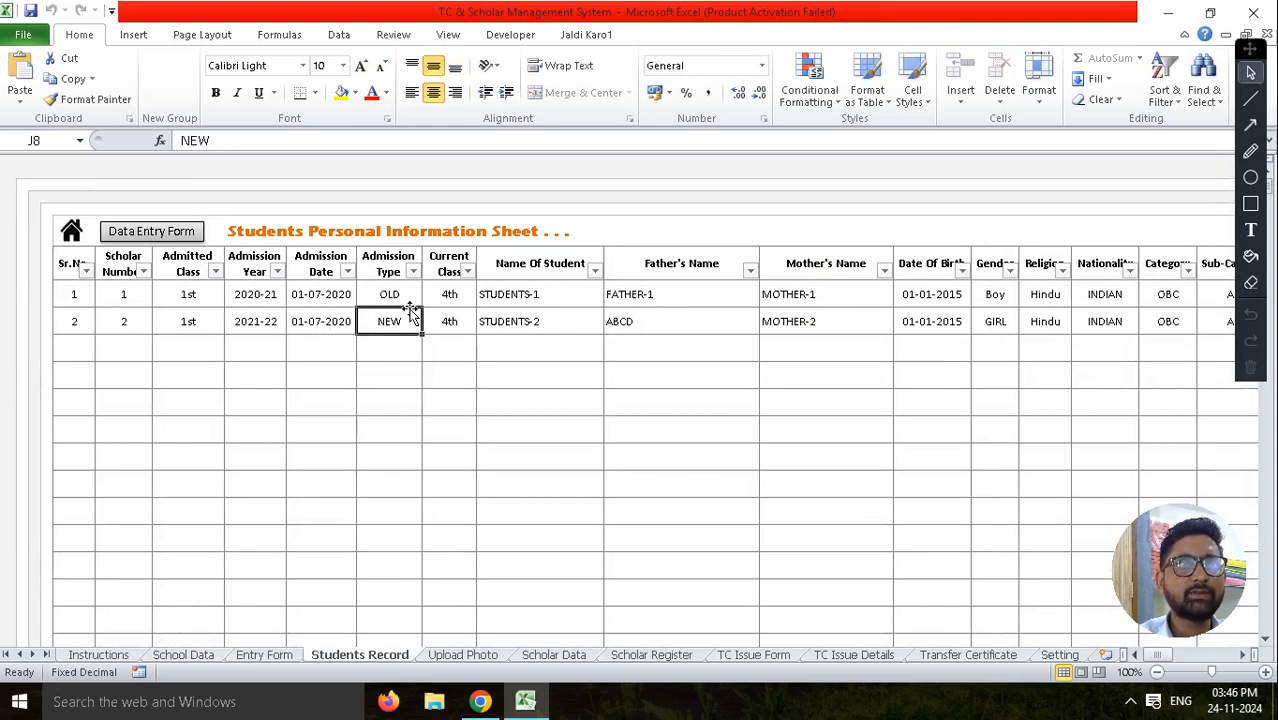
left_click(320, 296)
Return to the Scholar Data sheet through the home page and set STUDENTS-1's class 1st admission date to 01/07/2020.
left_click(73, 238)
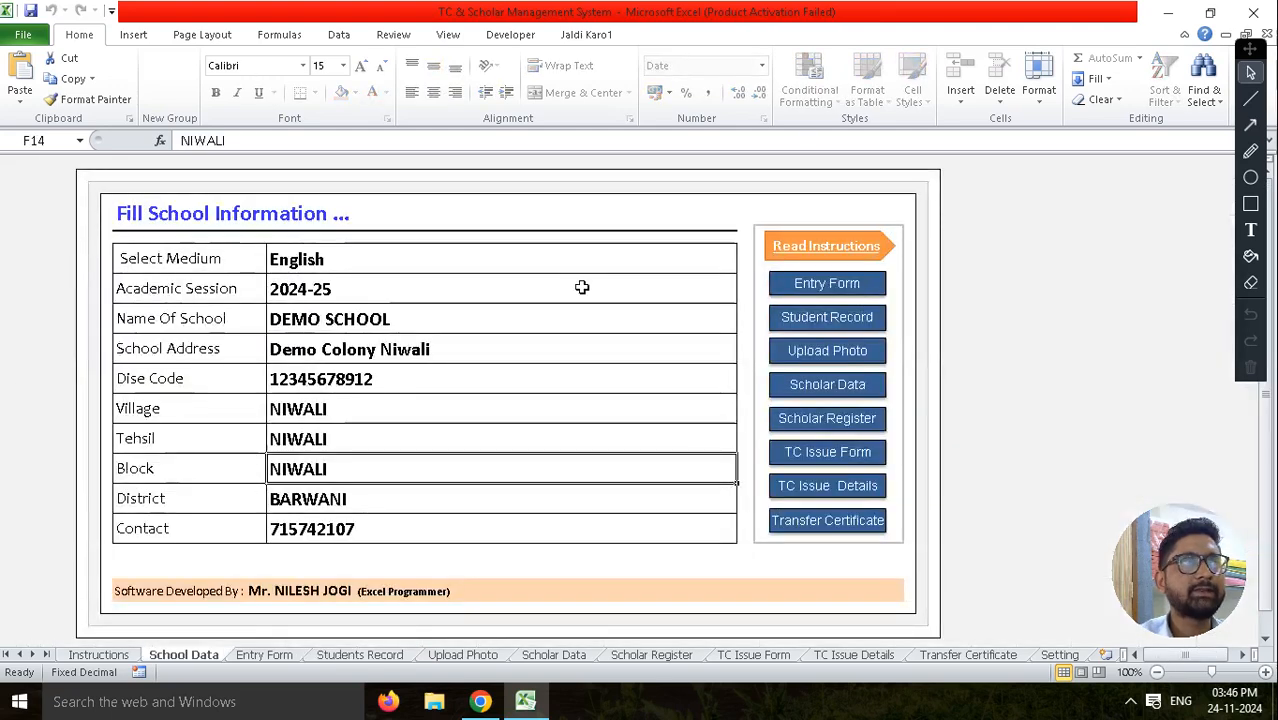
left_click(843, 397)
left_click(486, 340)
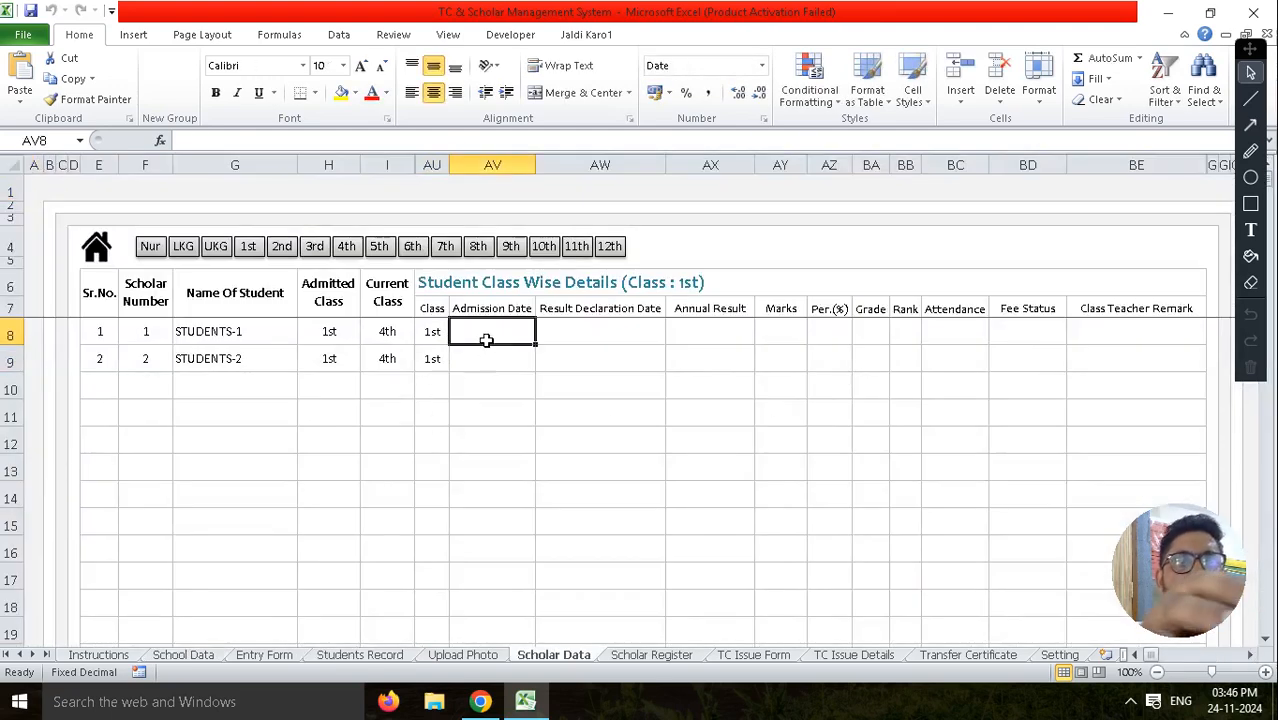
type("01/07/2020")
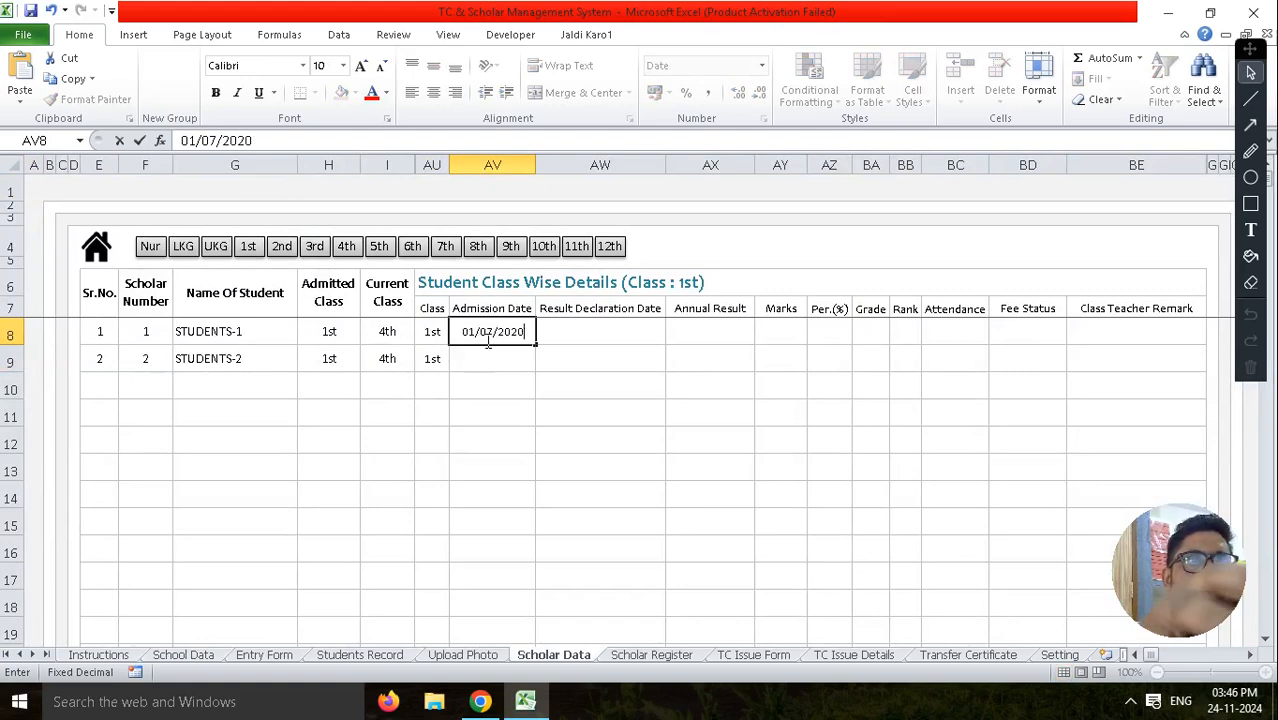
key("Tab")
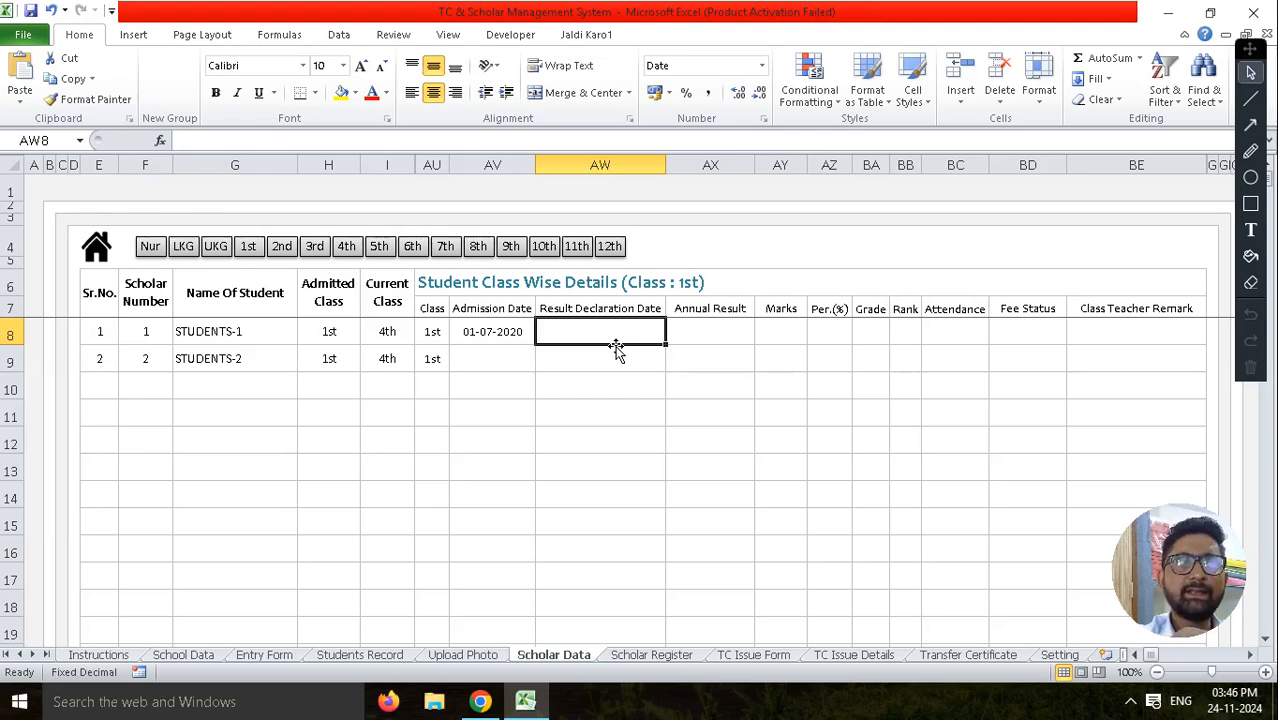
Set STUDENTS-1's class 1st result declaration date to 31/03/2021.
type("3")
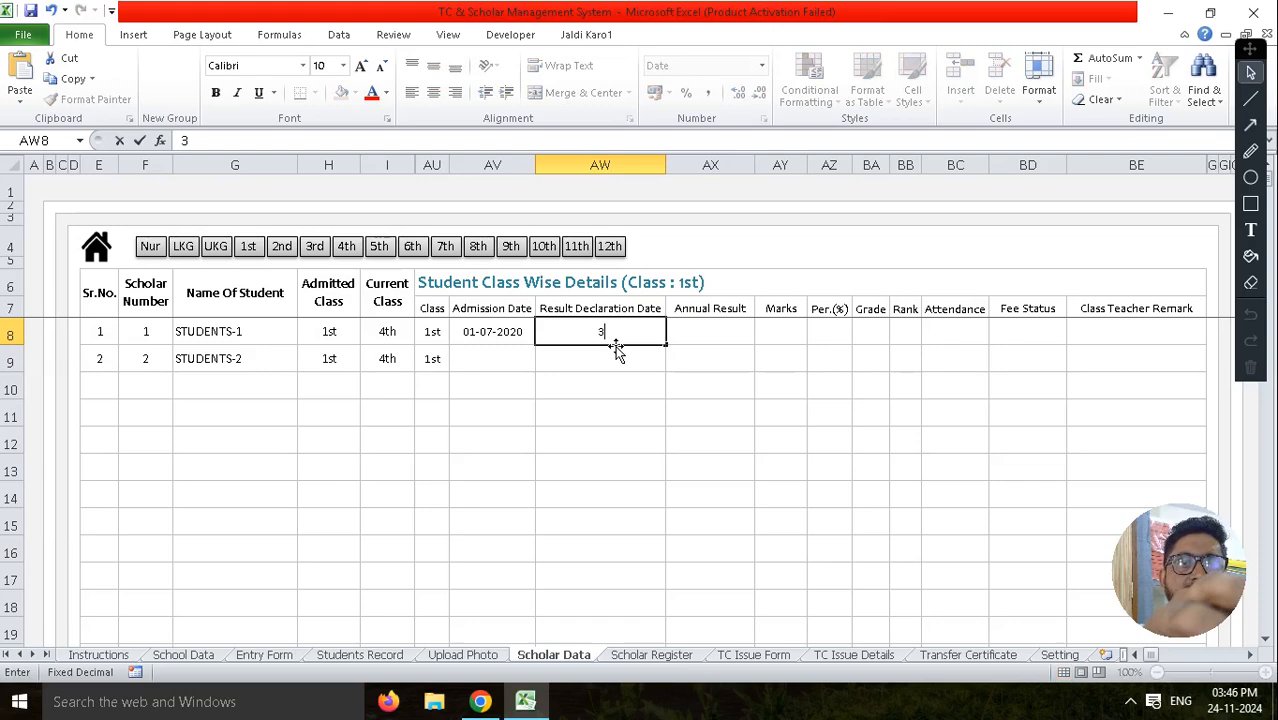
type("1/03/2021")
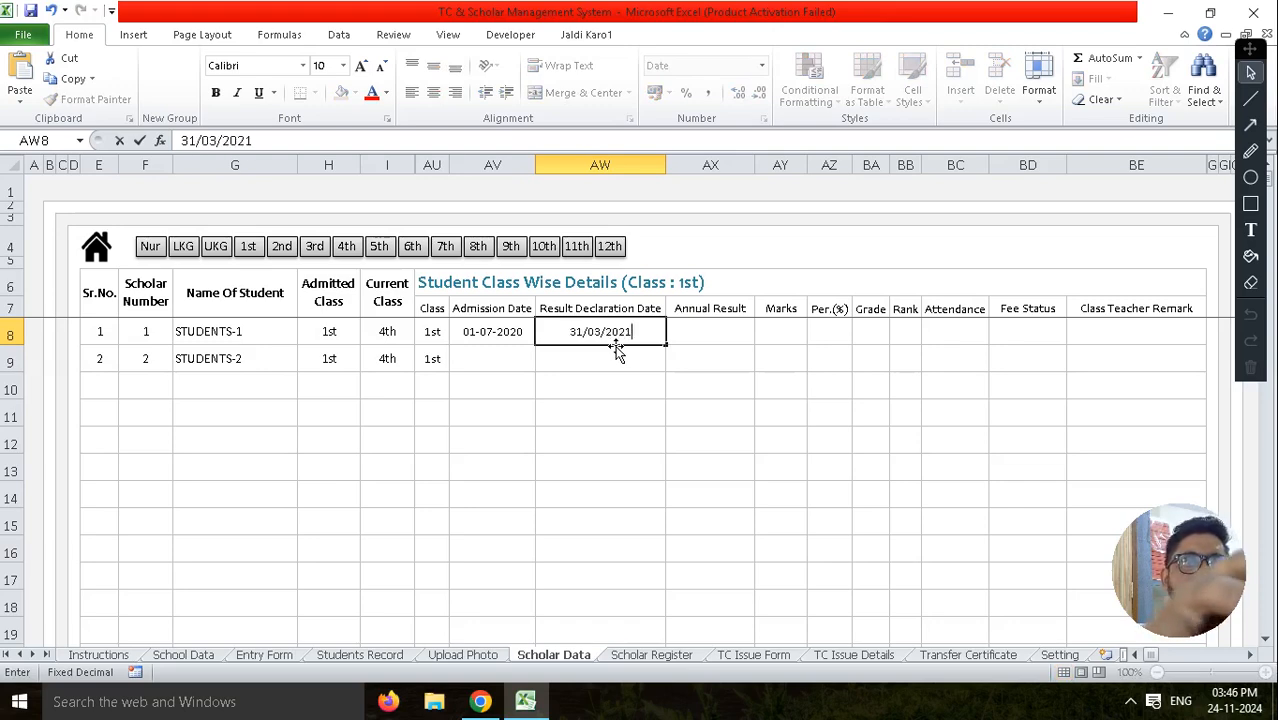
left_click(655, 413)
left_click(574, 331)
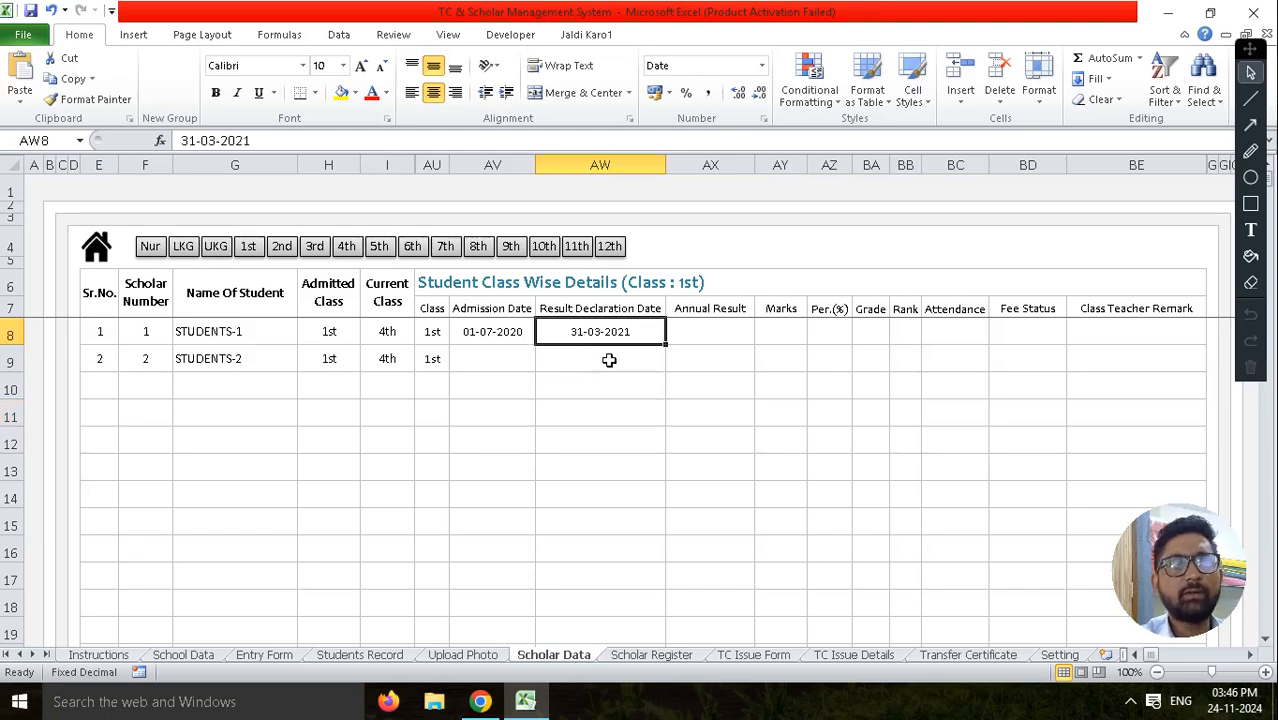
left_click(600, 356)
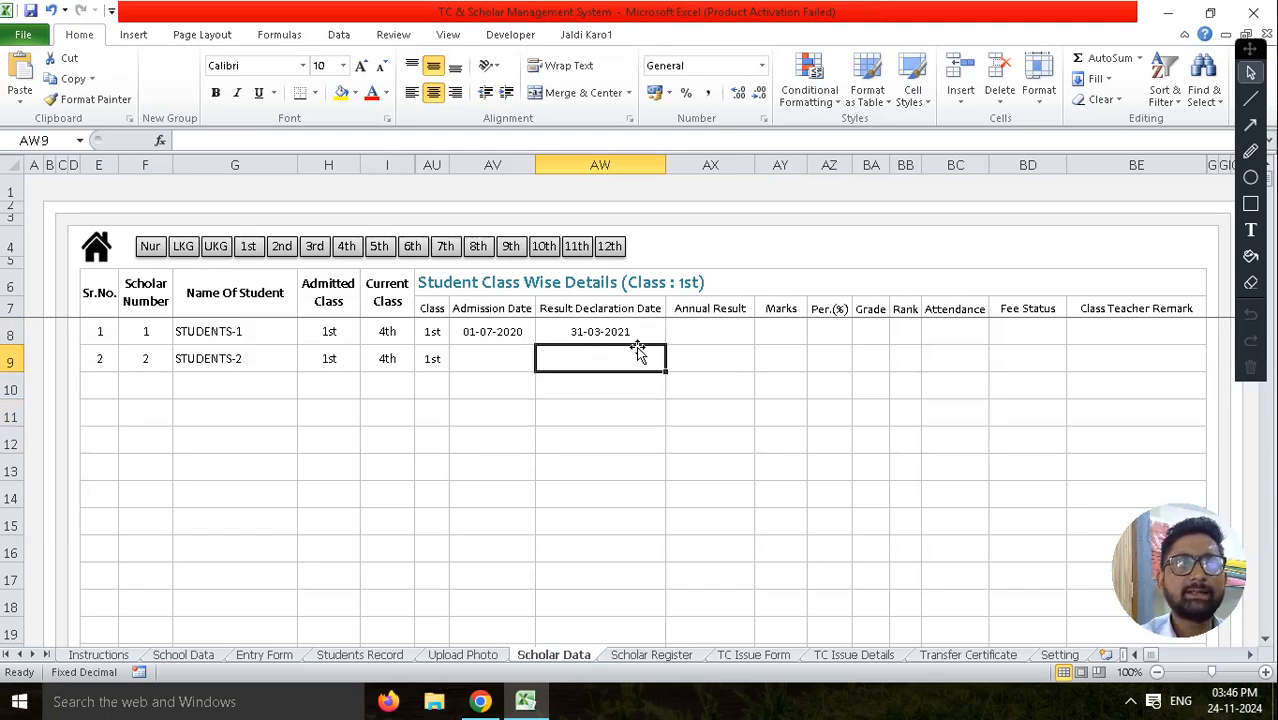
Enter Pass as STUDENTS-1's annual result for class 1st.
left_click(700, 329)
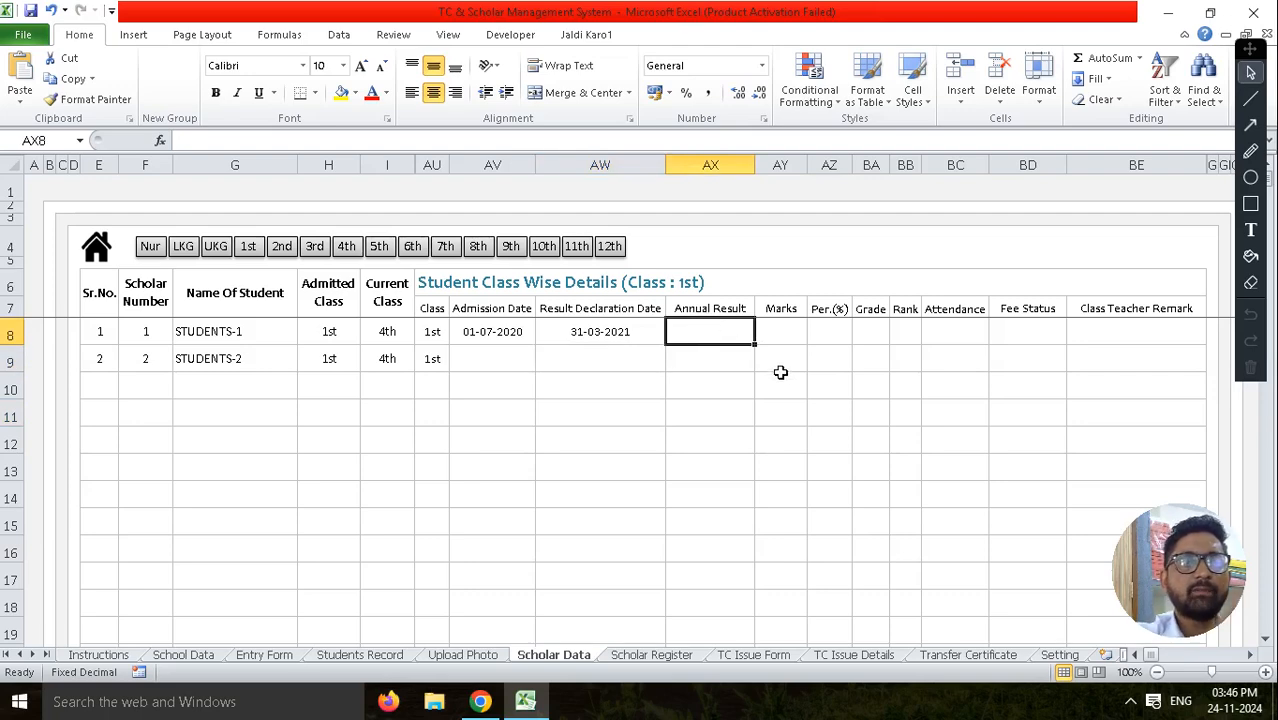
type("Pass")
key("Tab")
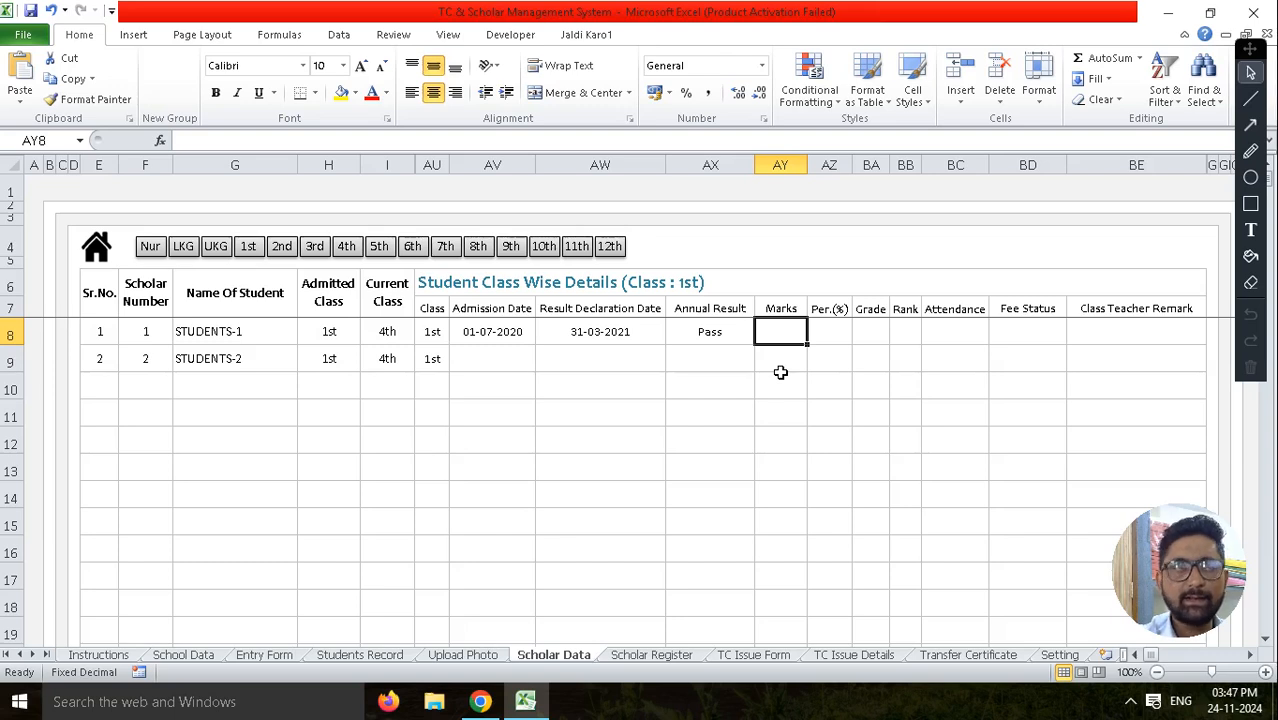
Enter STUDENTS-1's class 1st marks as 60/100 and the percentage as 60%.
type("60")
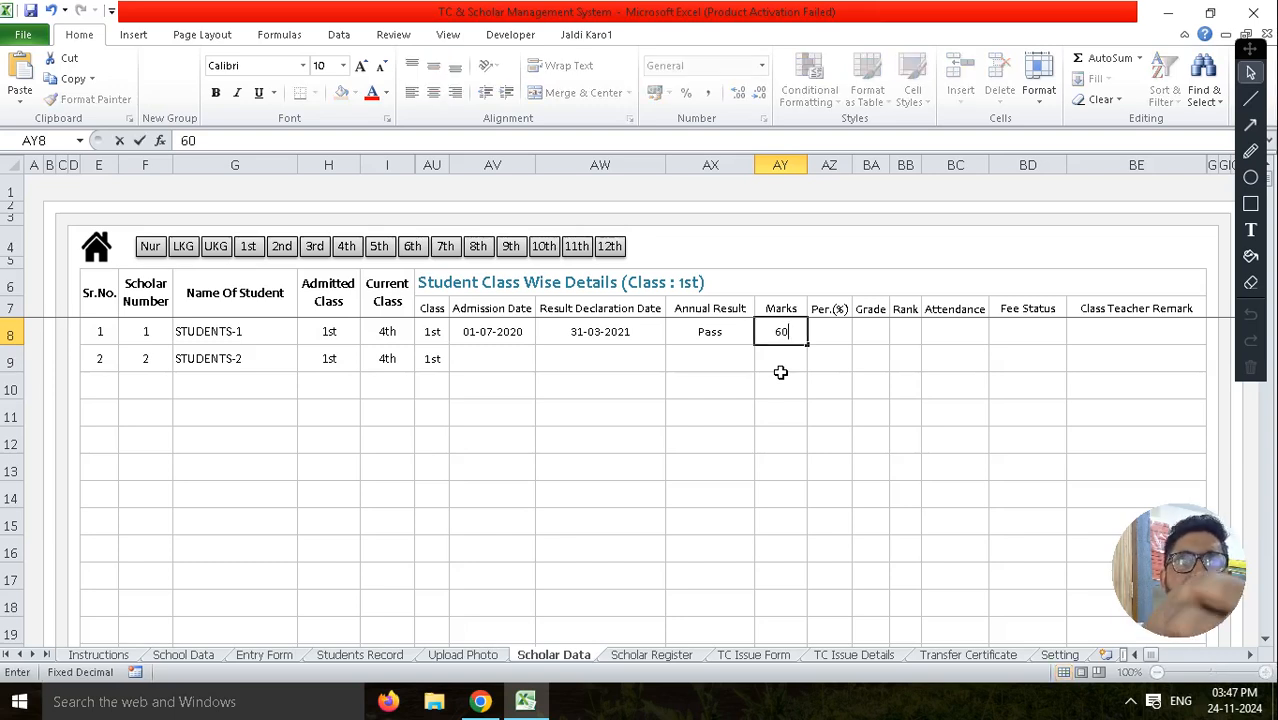
type("/100")
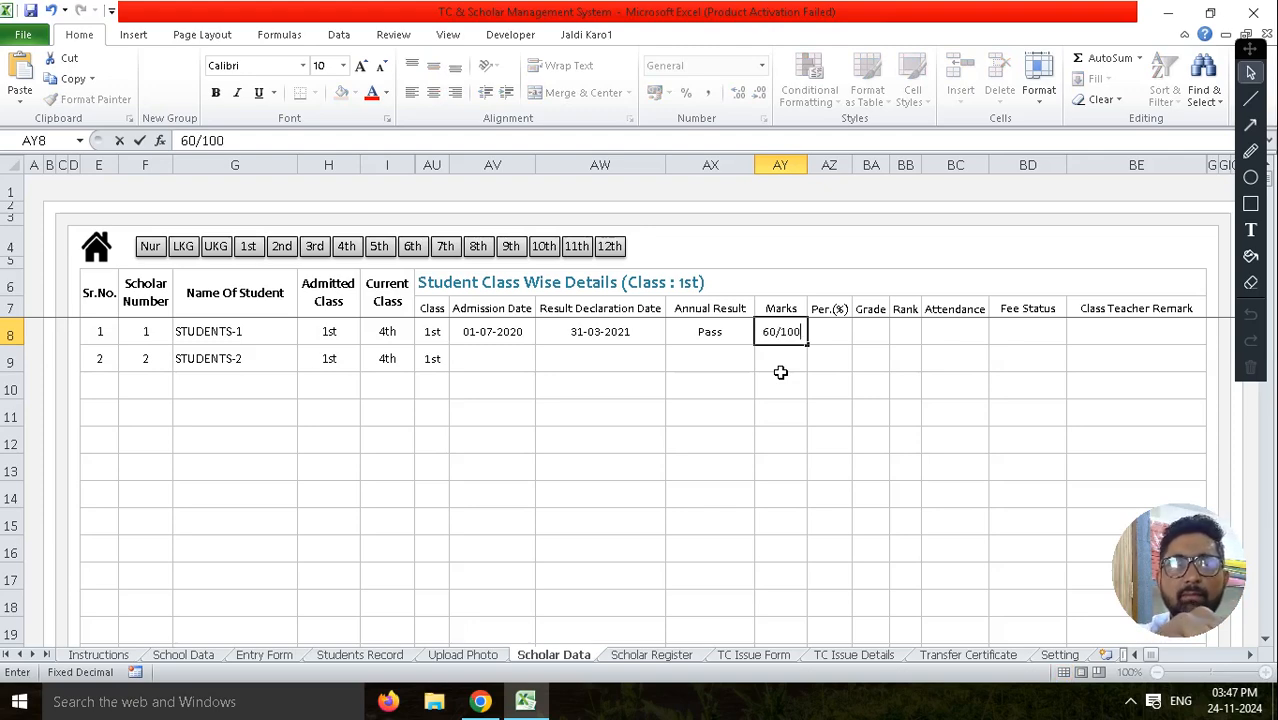
key("Tab")
type("60")
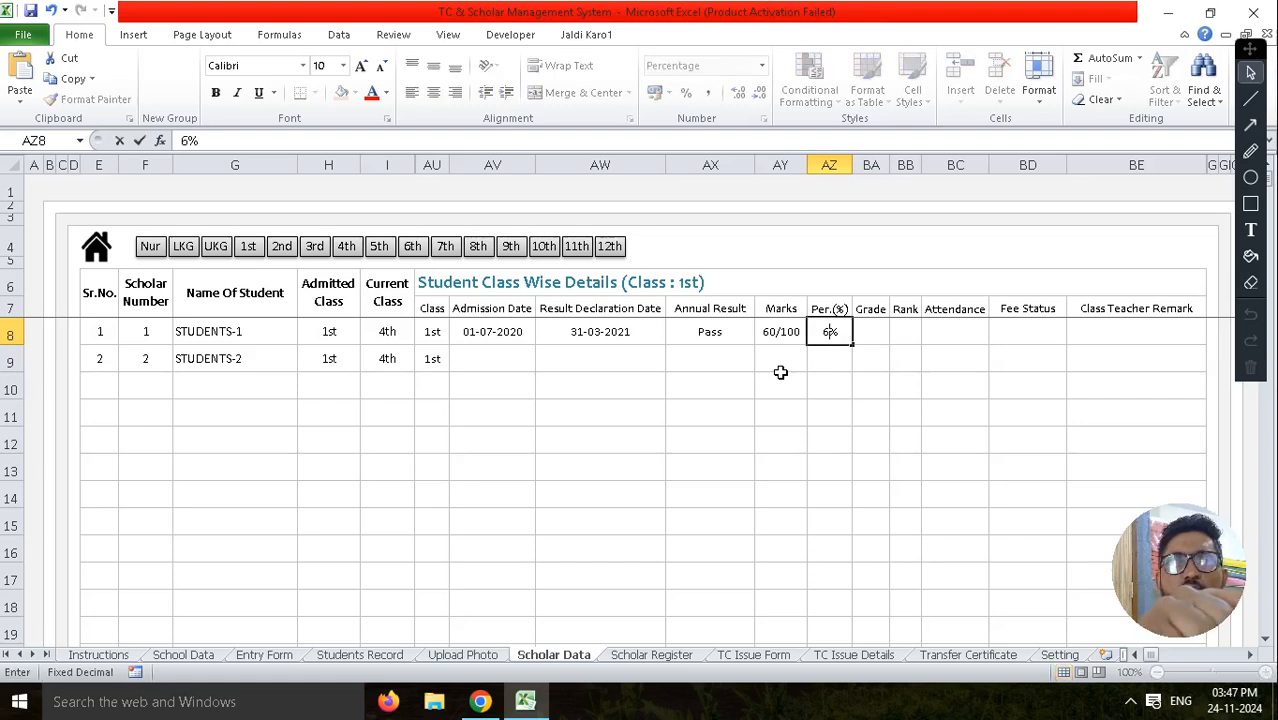
key("Tab")
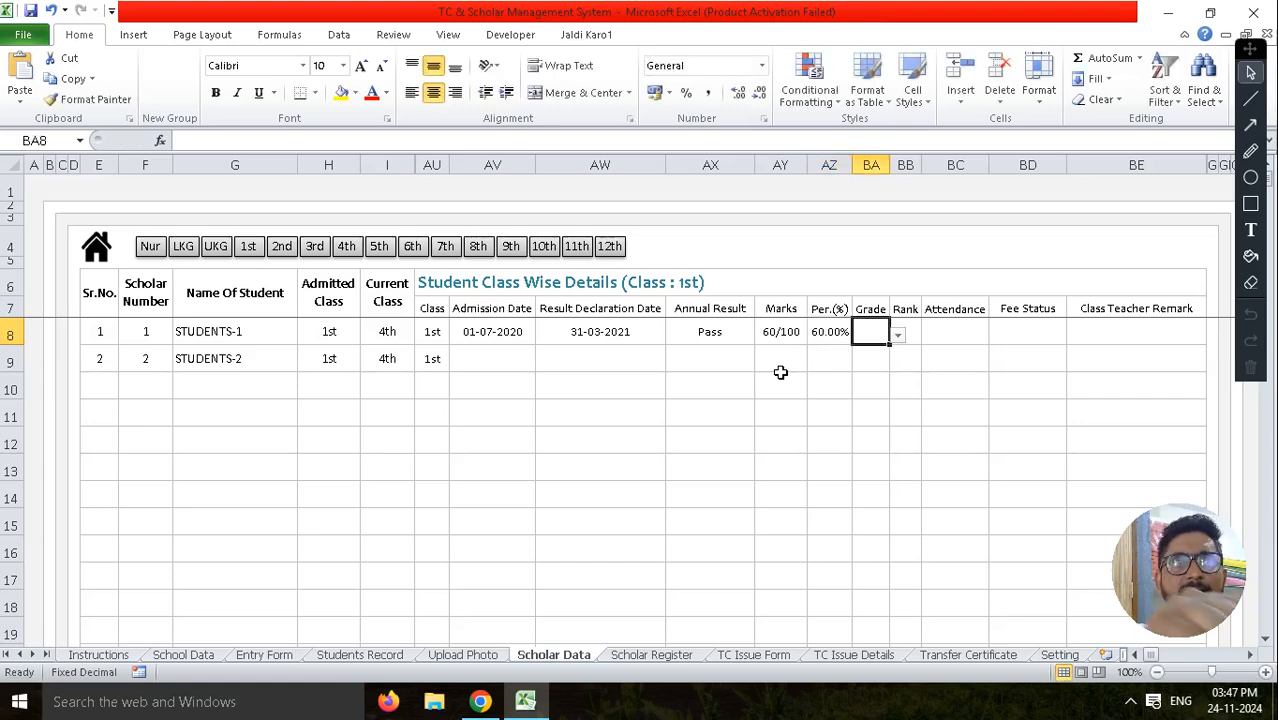
Choose B+ as STUDENTS-1's grade for class 1st.
left_click(898, 336)
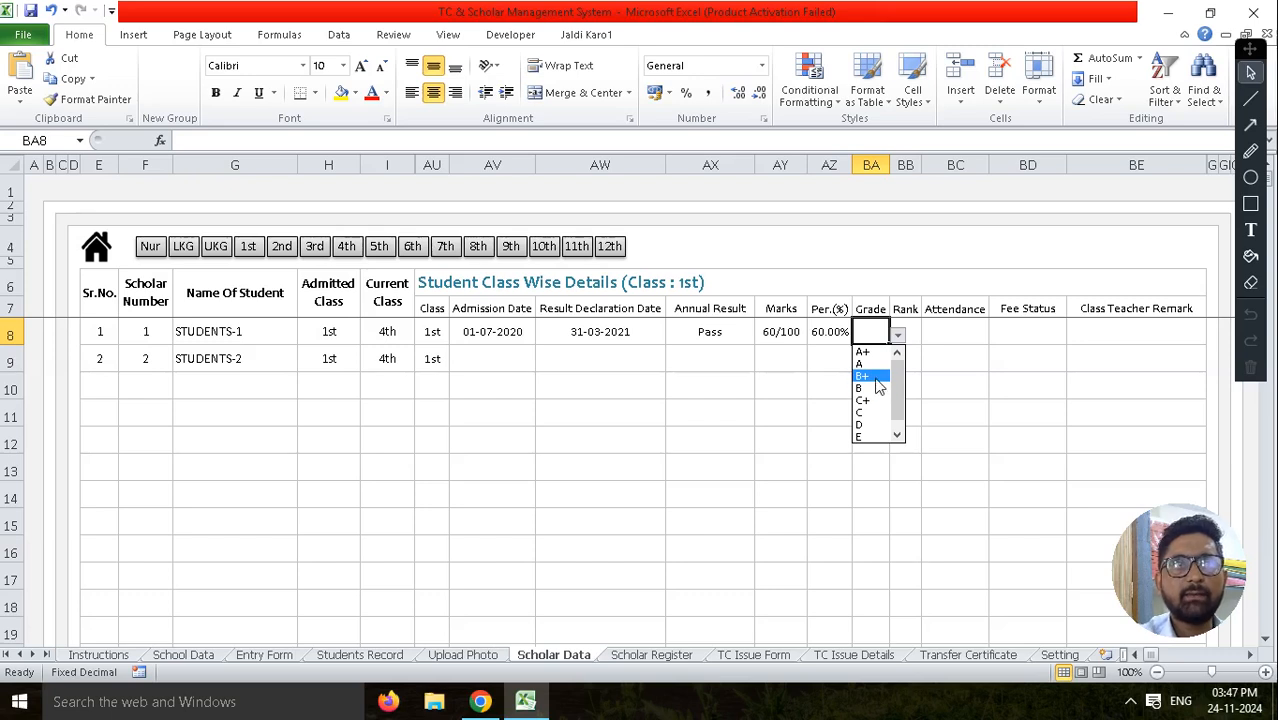
left_click(875, 380)
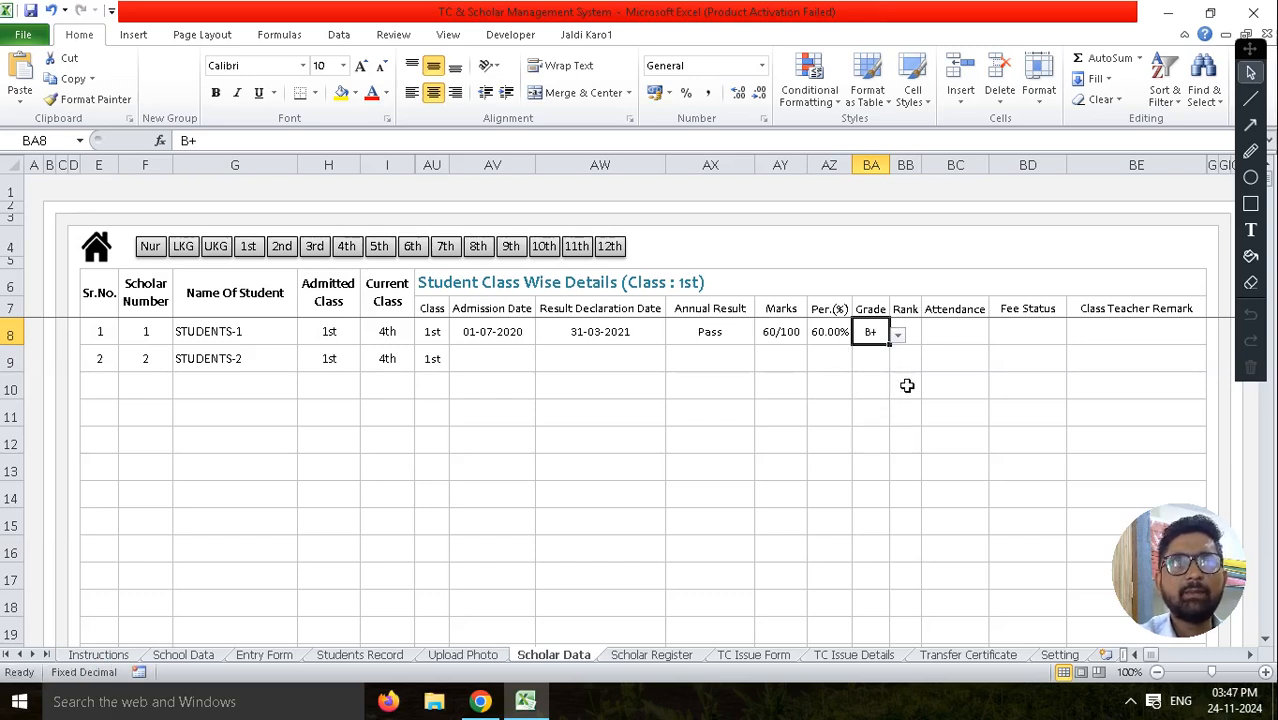
key("Right")
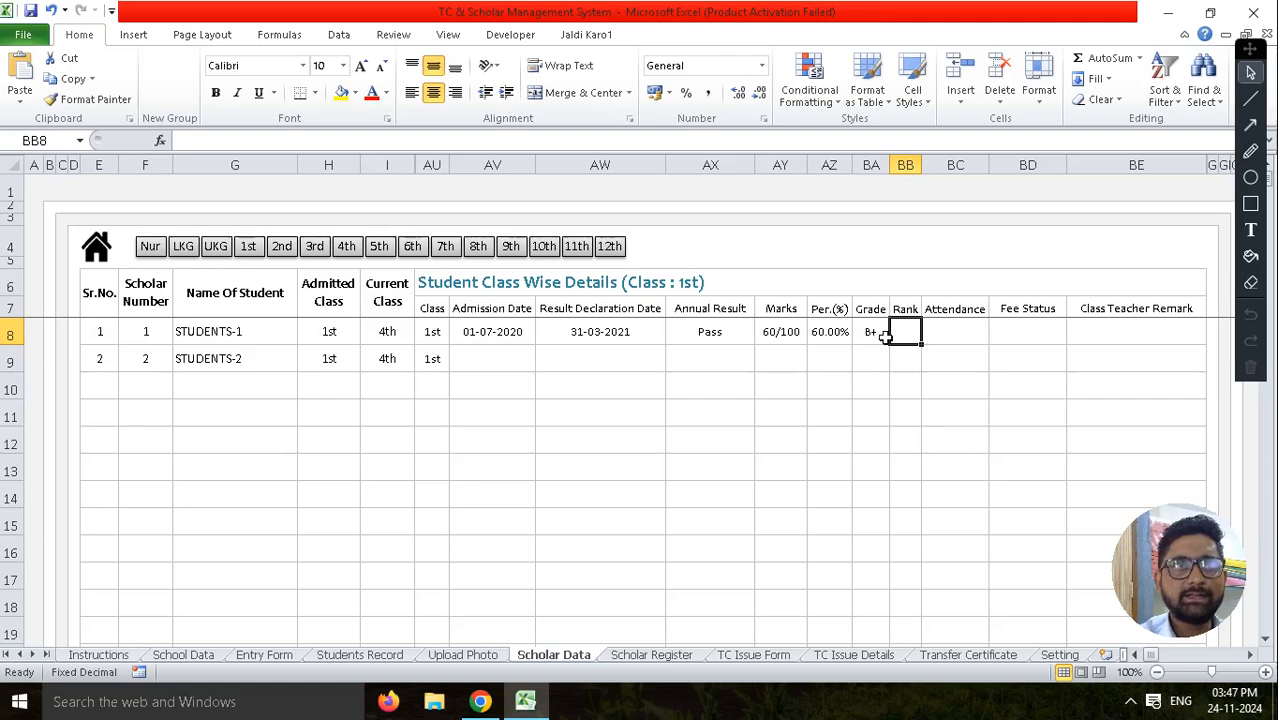
Enter 5 as STUDENTS-1's rank in class 1st.
left_click_drag(911, 333, 901, 480)
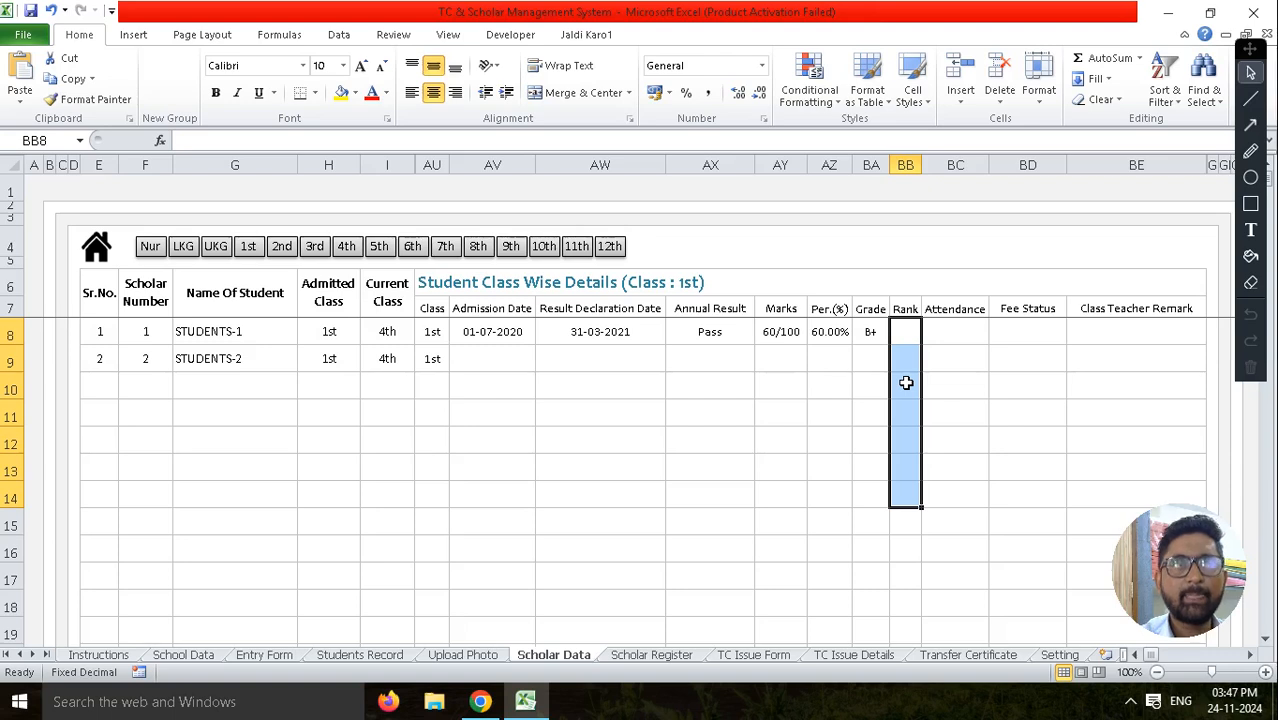
left_click(910, 330)
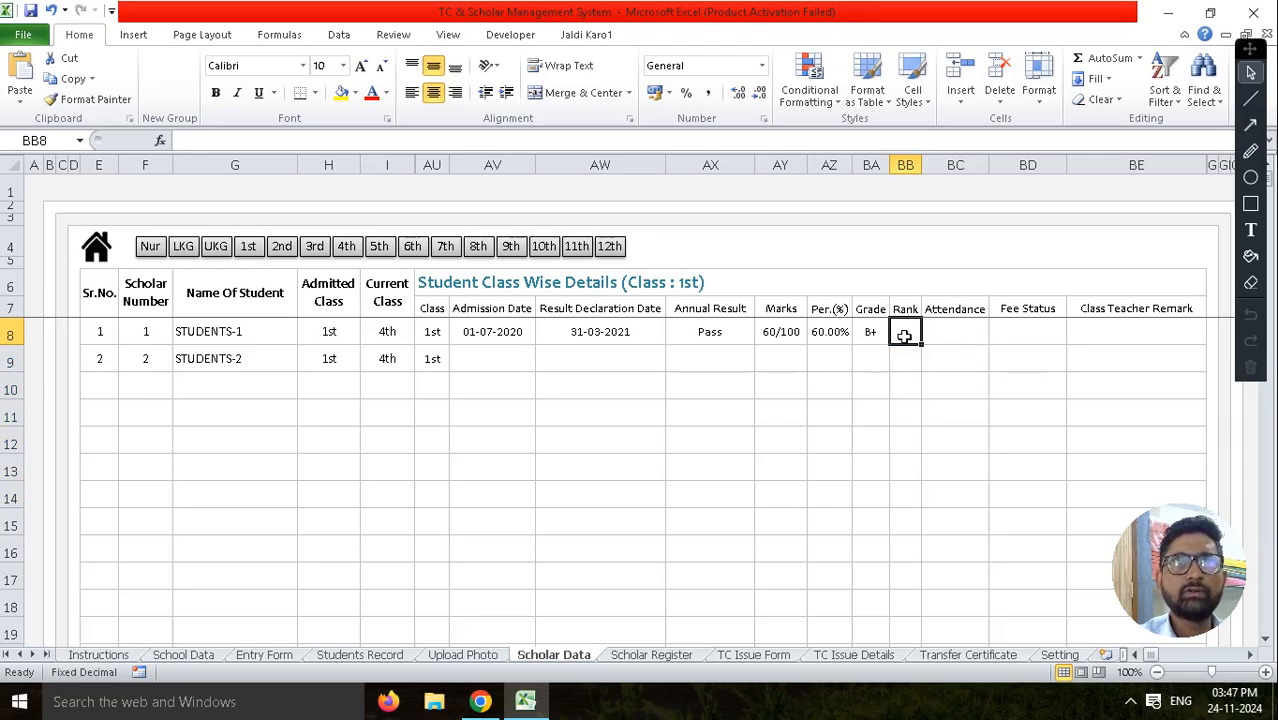
left_click_drag(901, 331, 910, 525)
left_click_drag(897, 338, 903, 530)
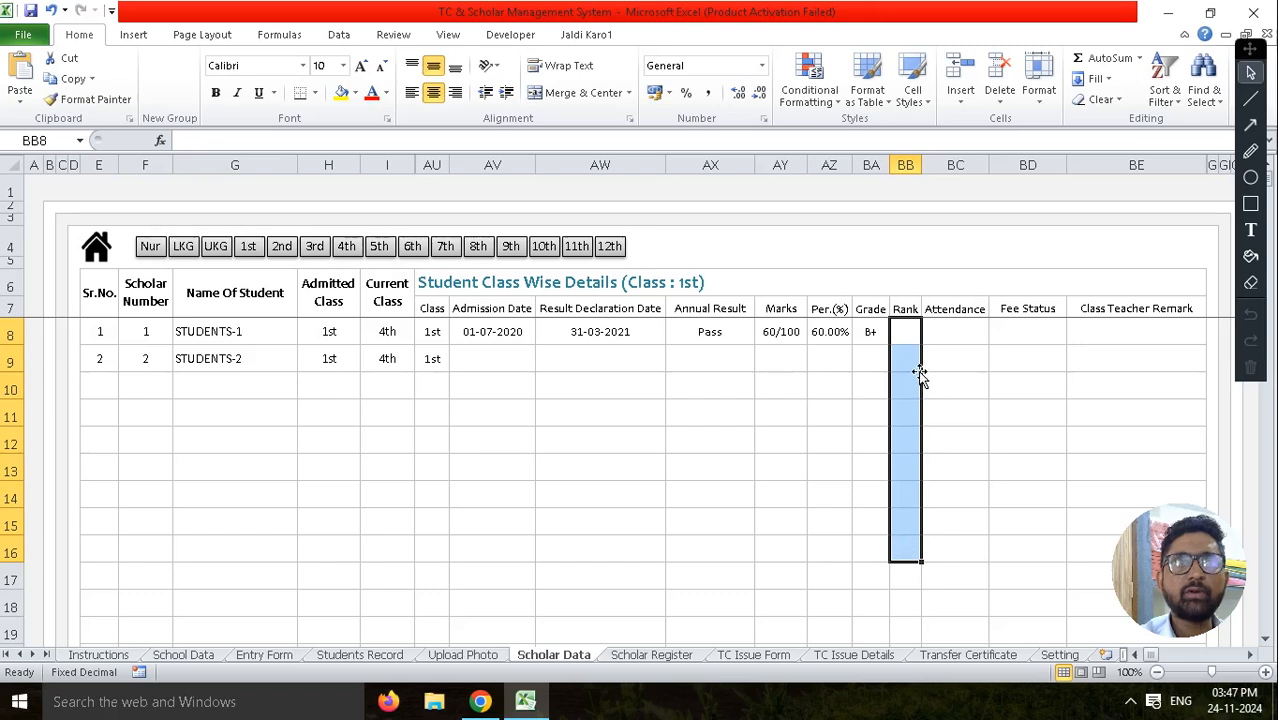
left_click(902, 331)
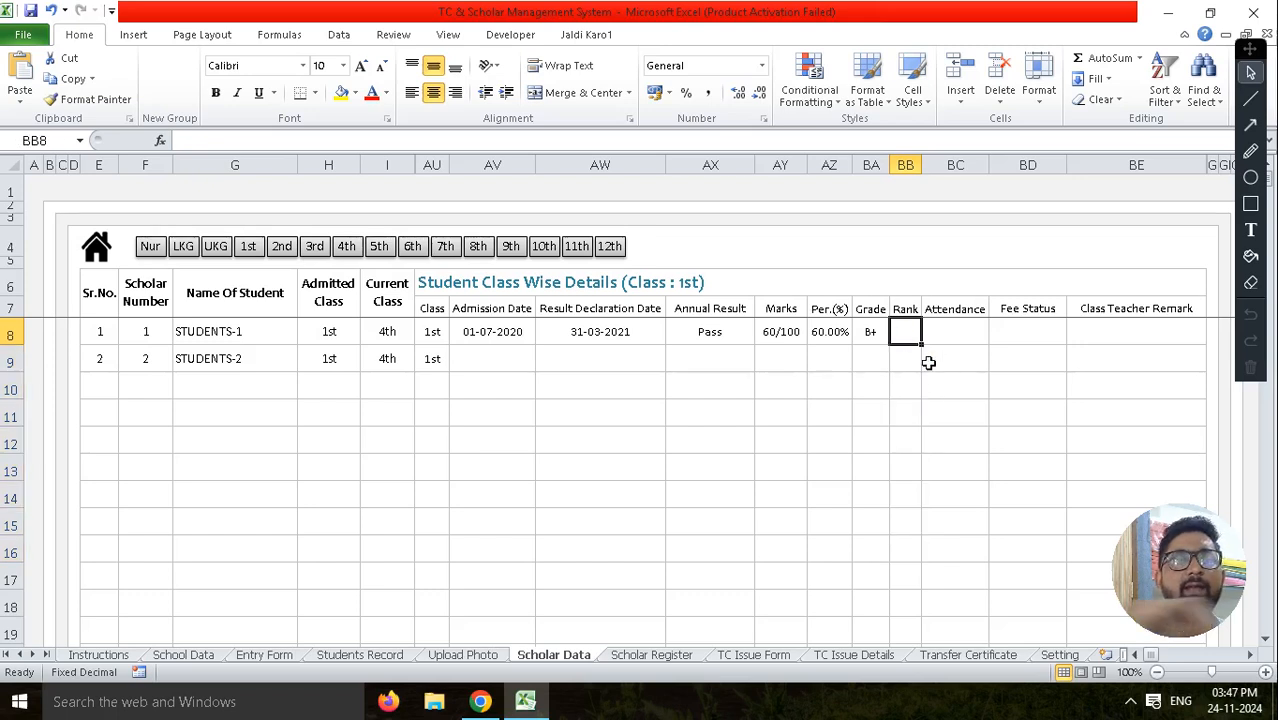
type("5")
key("Tab")
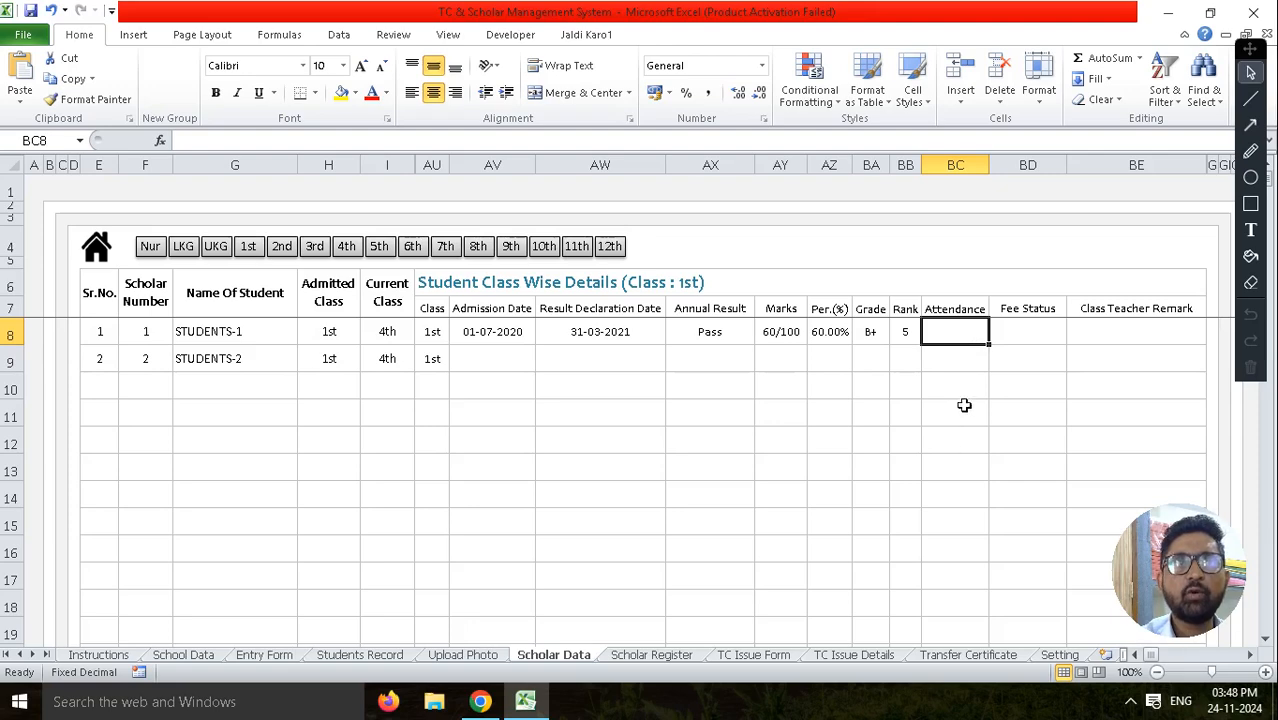
Enter STUDENTS-1's class 1st attendance as 145/180.
type("1")
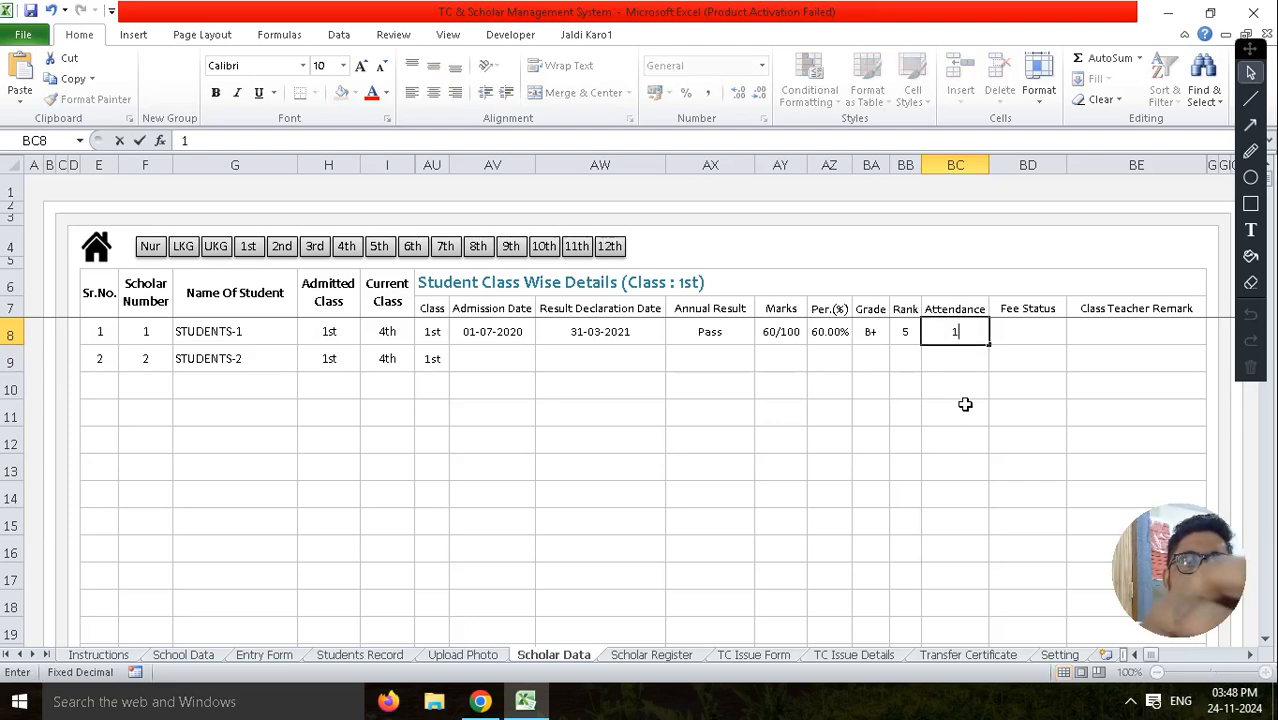
type("45/")
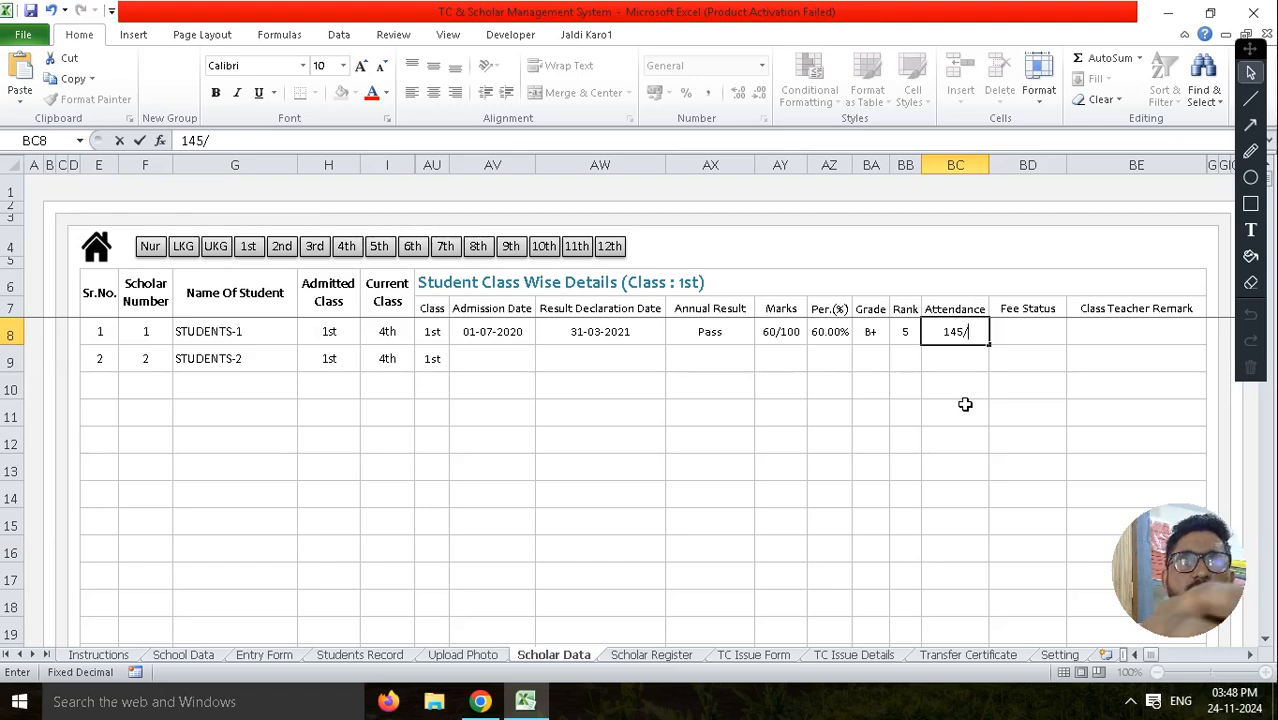
type("180")
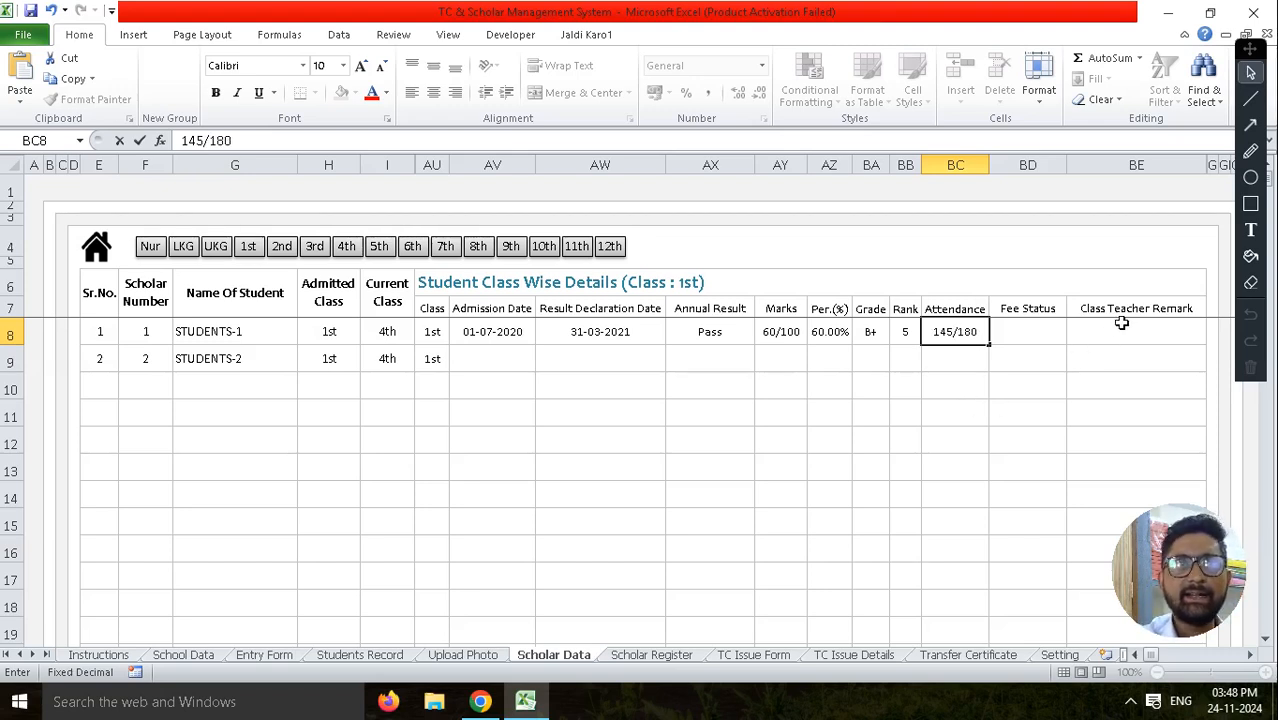
Set STUDENTS-1's class 1st fee status to 0 and choose Good as the class teacher remark.
left_click(1041, 336)
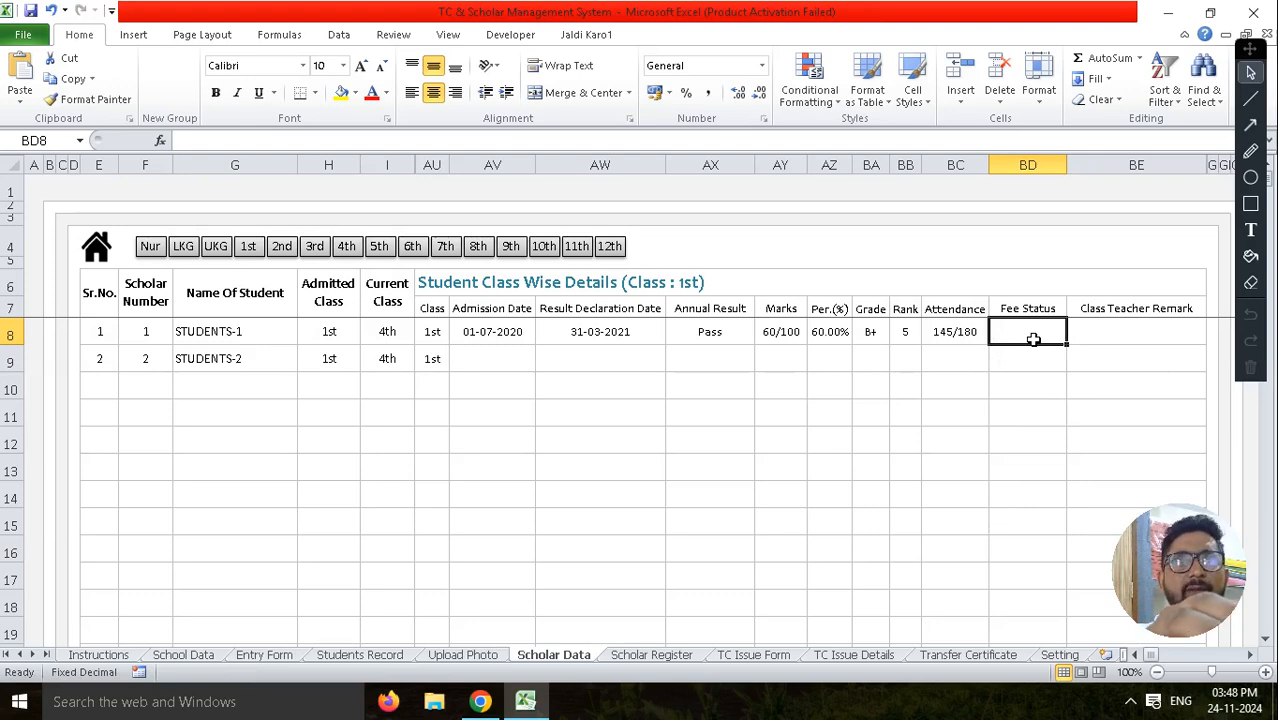
type("0")
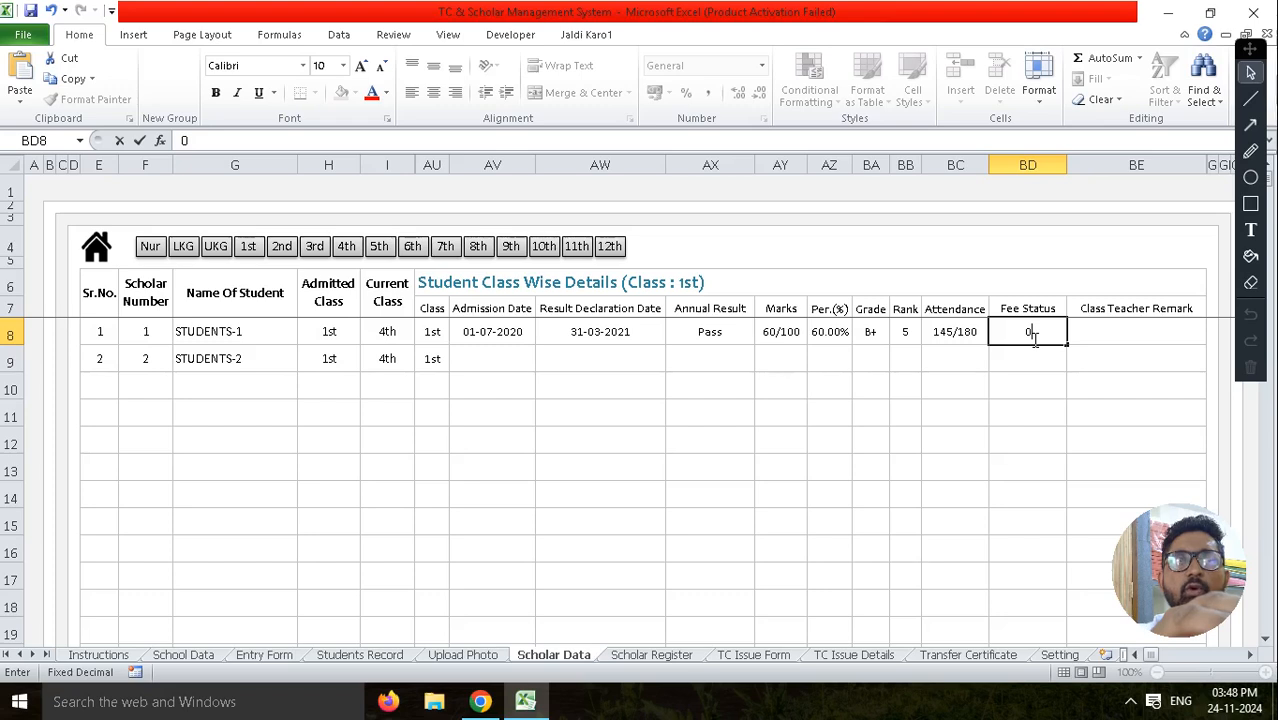
type("1500")
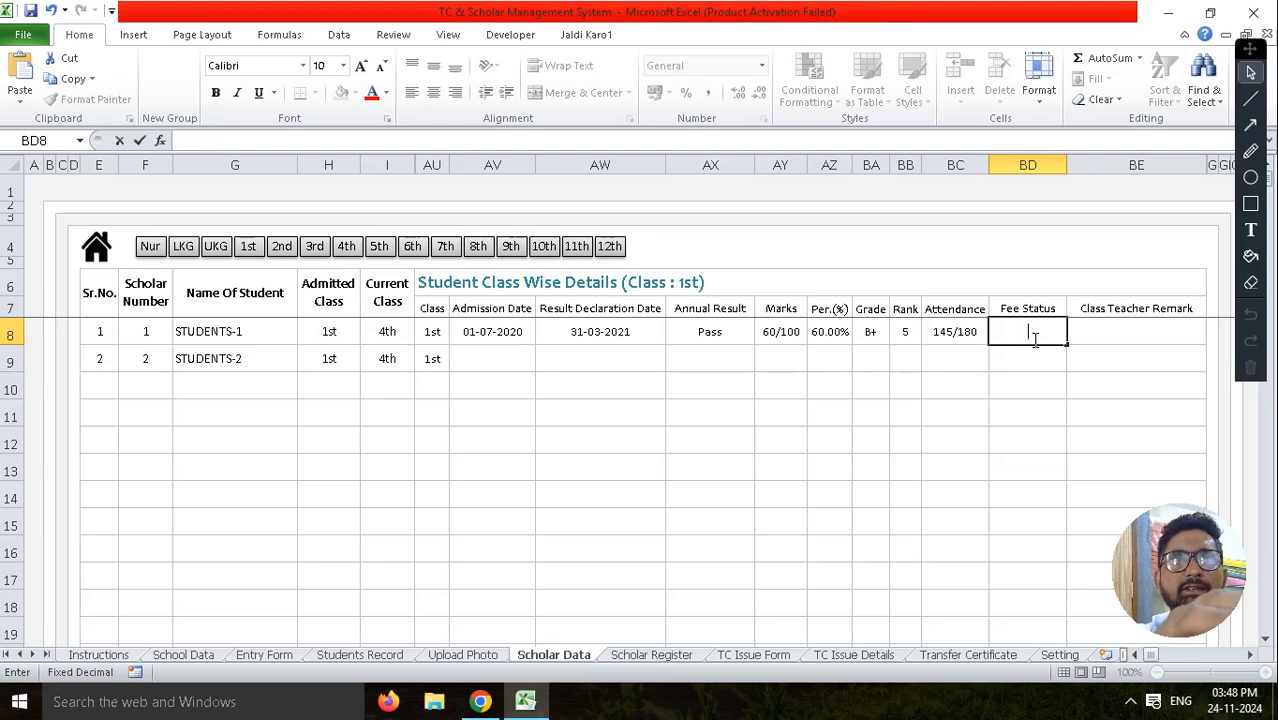
key("Tab")
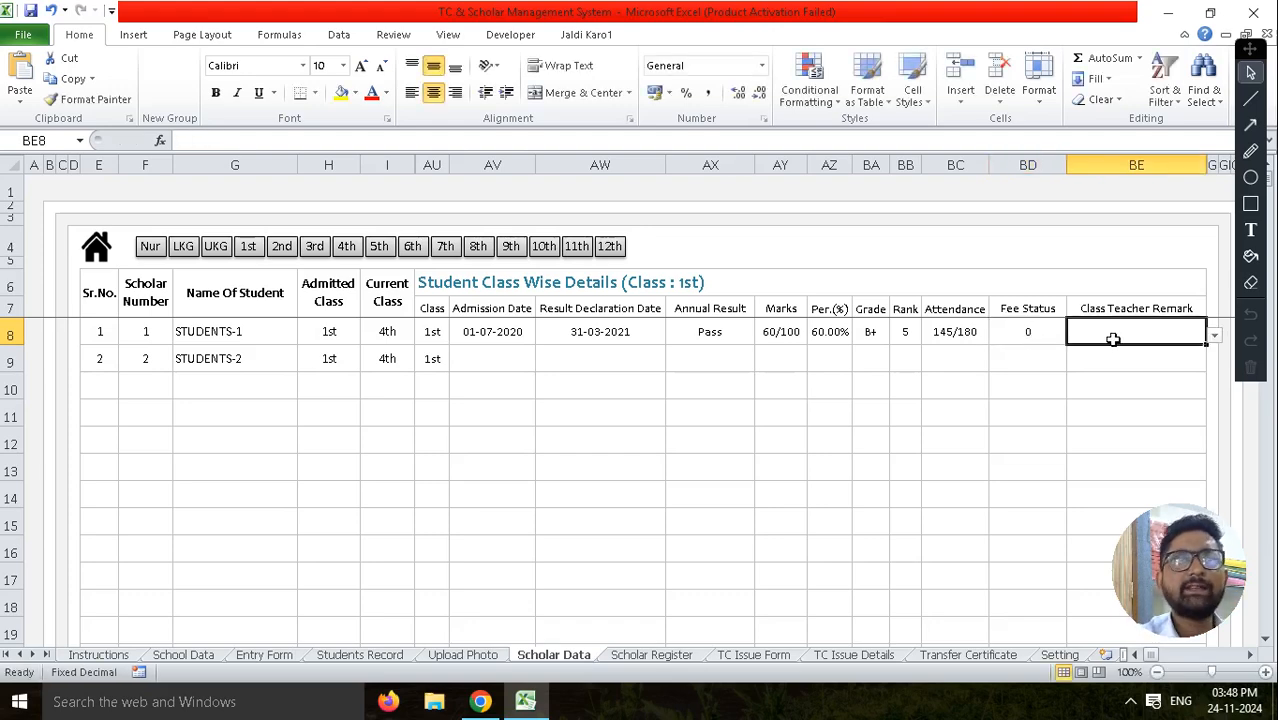
left_click(1213, 340)
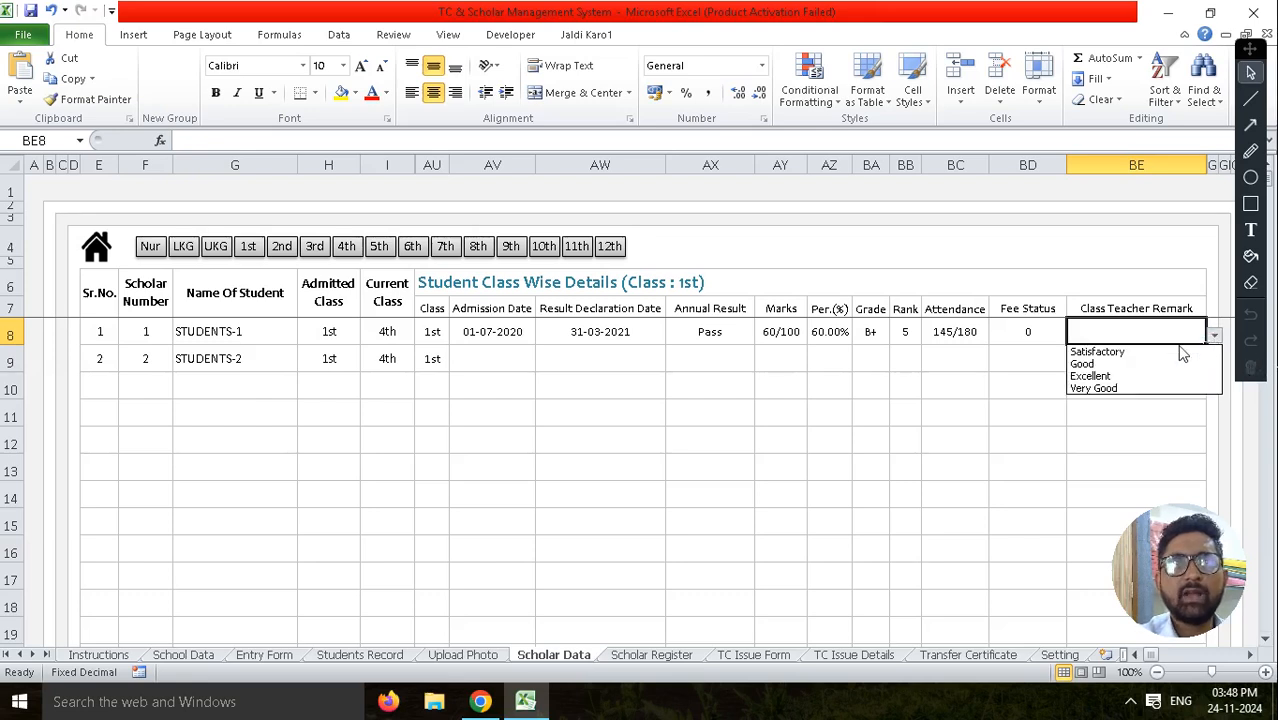
left_click(1090, 364)
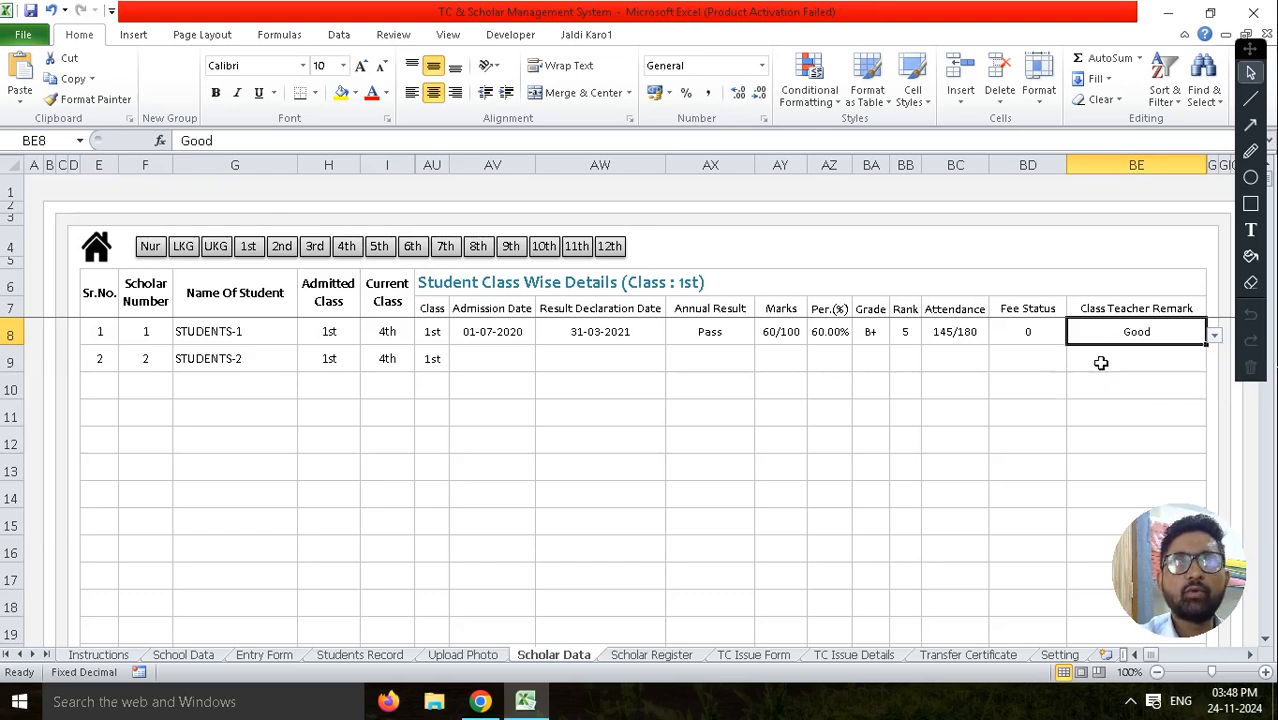
Review STUDENTS-1's completed class 1st entries together with the column headings above them.
left_click_drag(485, 331, 1147, 333)
left_click_drag(430, 333, 1152, 320)
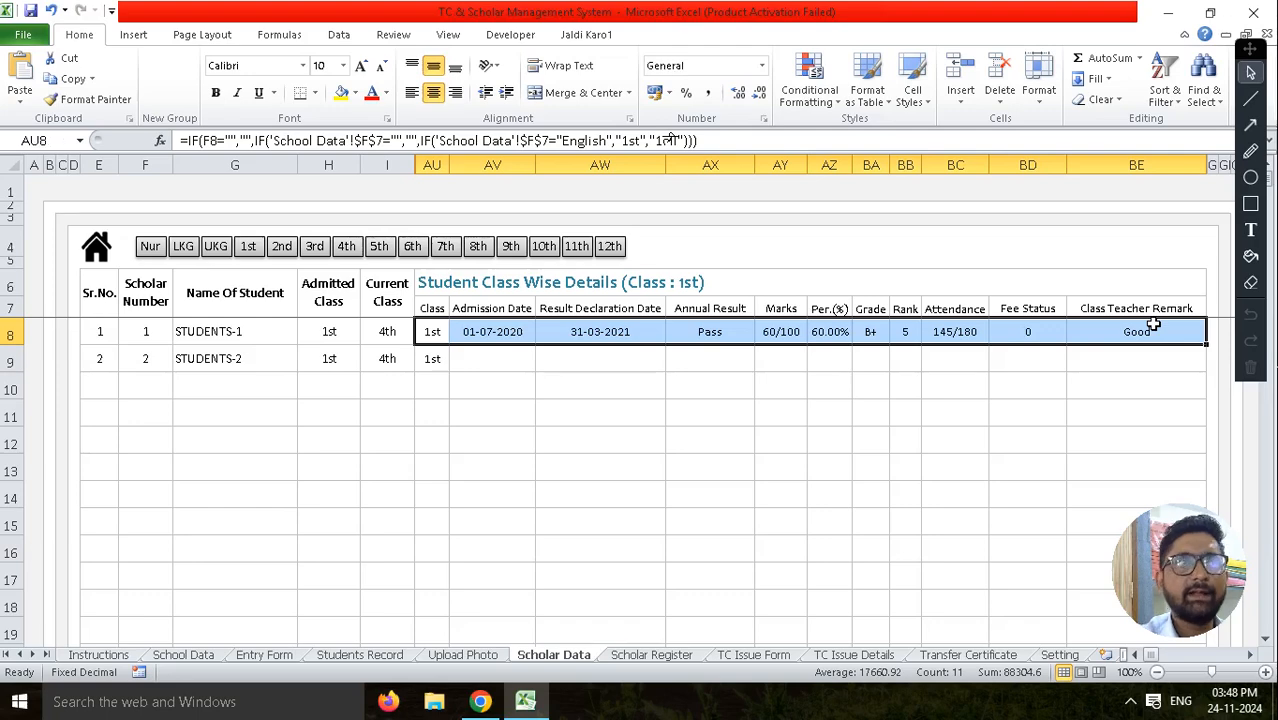
left_click_drag(508, 331, 1143, 332)
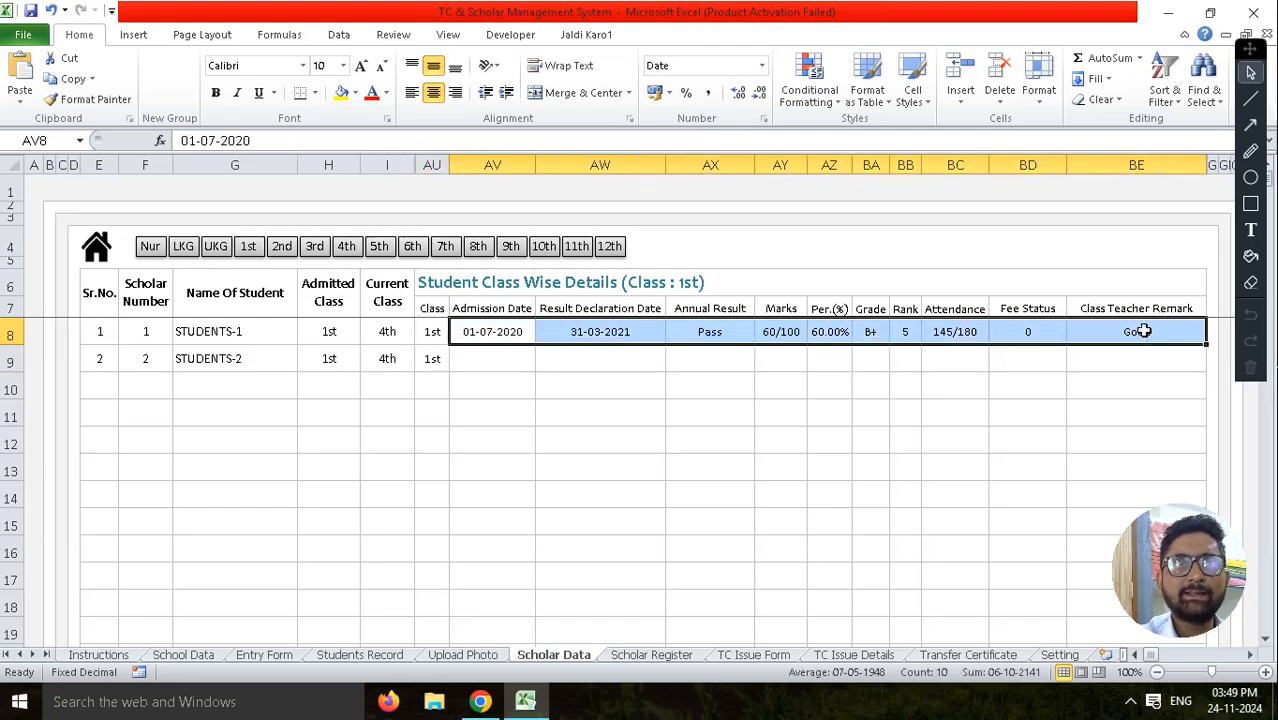
left_click_drag(430, 308, 1154, 310)
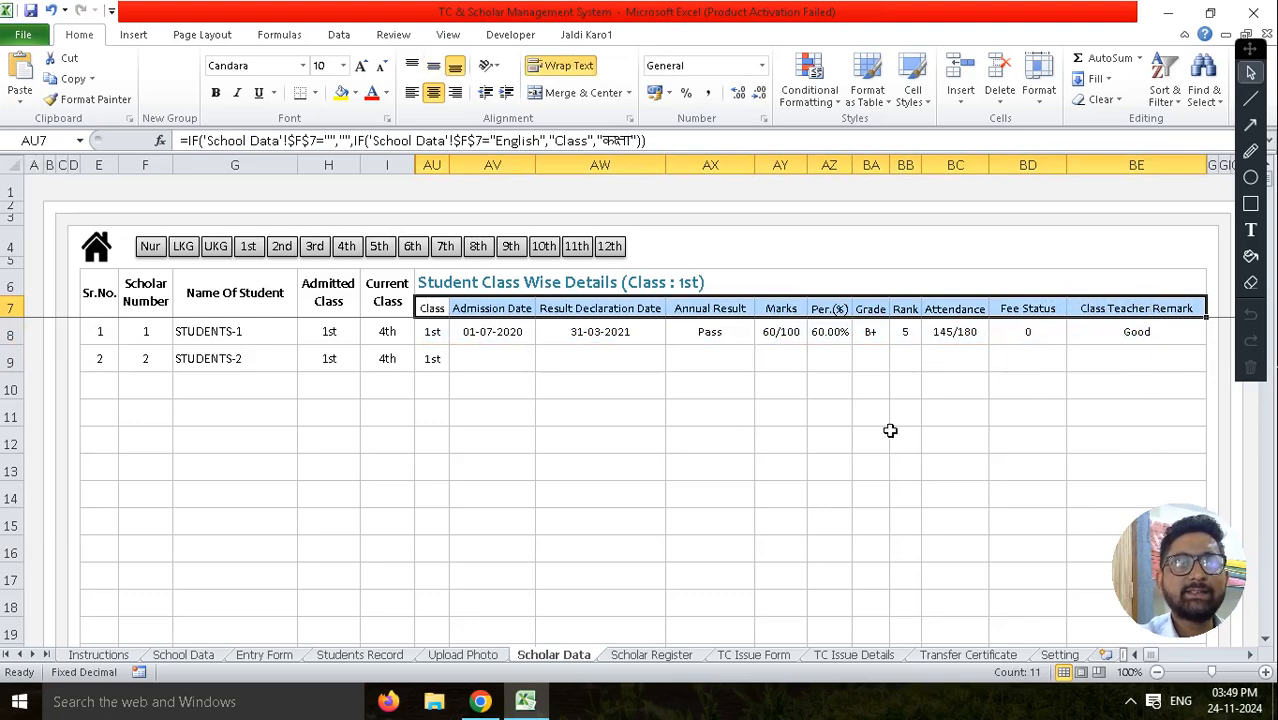
left_click(690, 336)
Switch the school's medium to हिन्दी on the School Data sheet and reopen Scholar Data to review the class 1st entries.
left_click(96, 247)
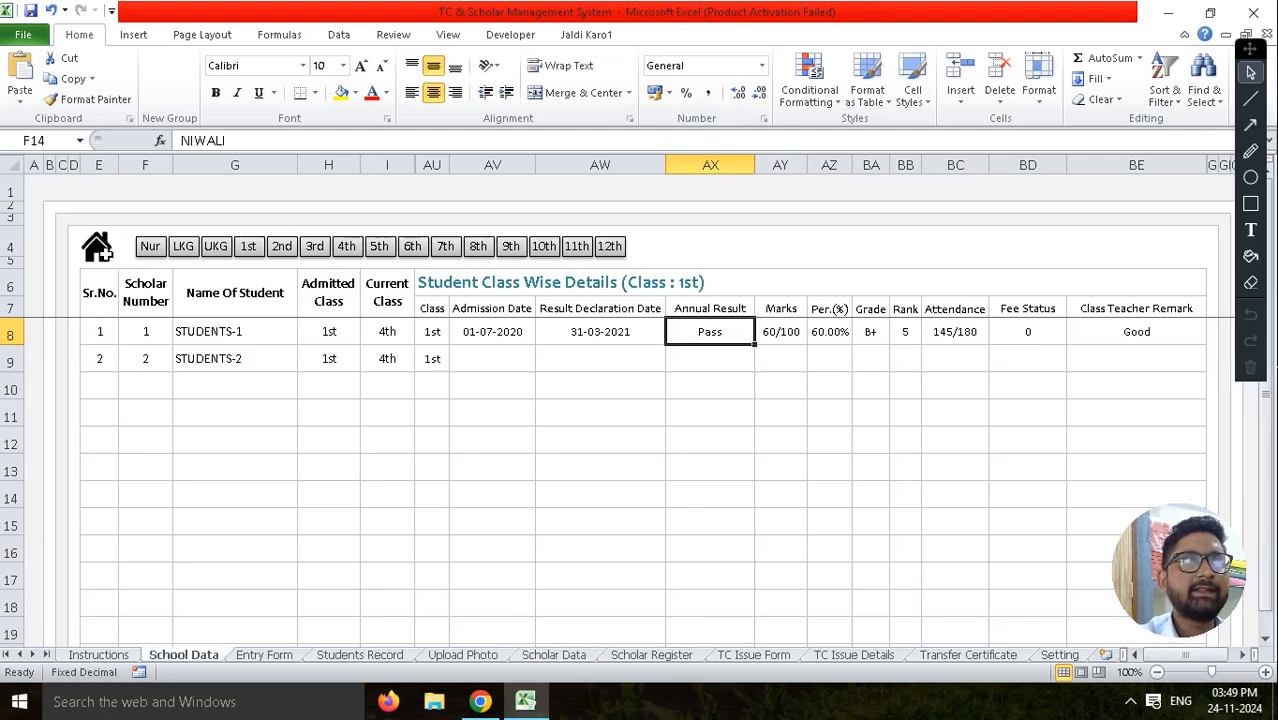
left_click(522, 263)
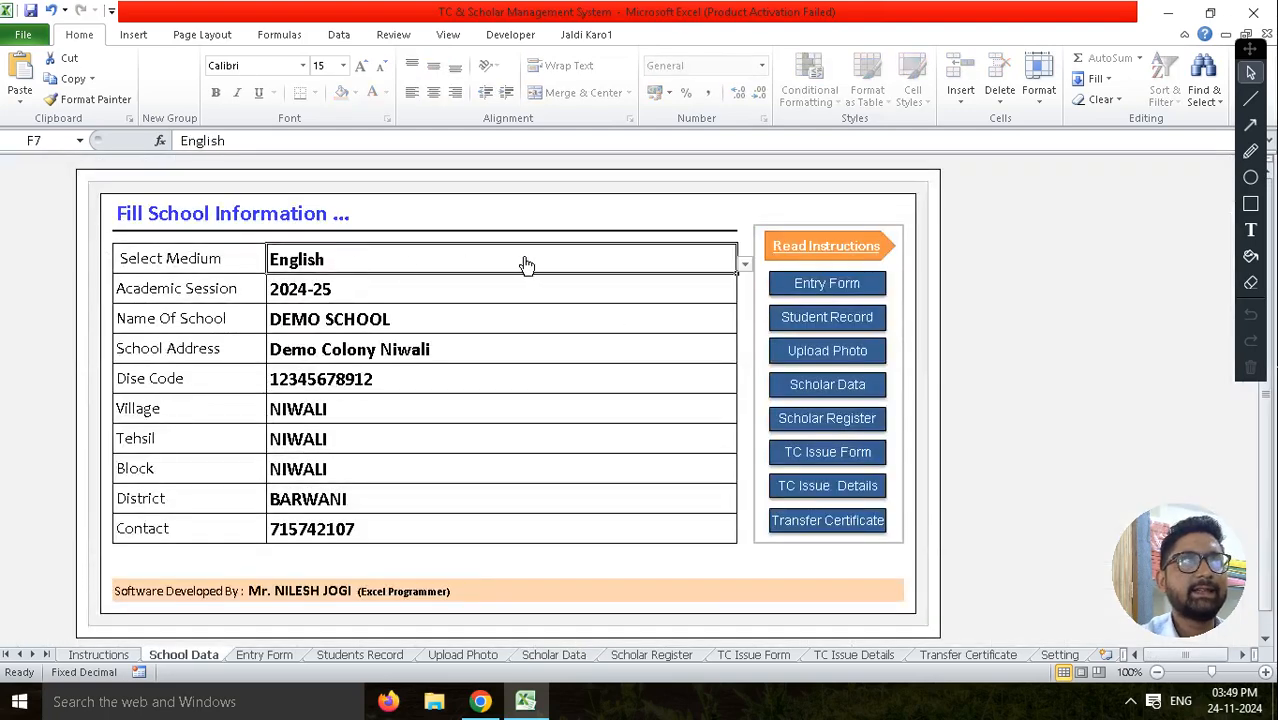
left_click(744, 264)
left_click(606, 293)
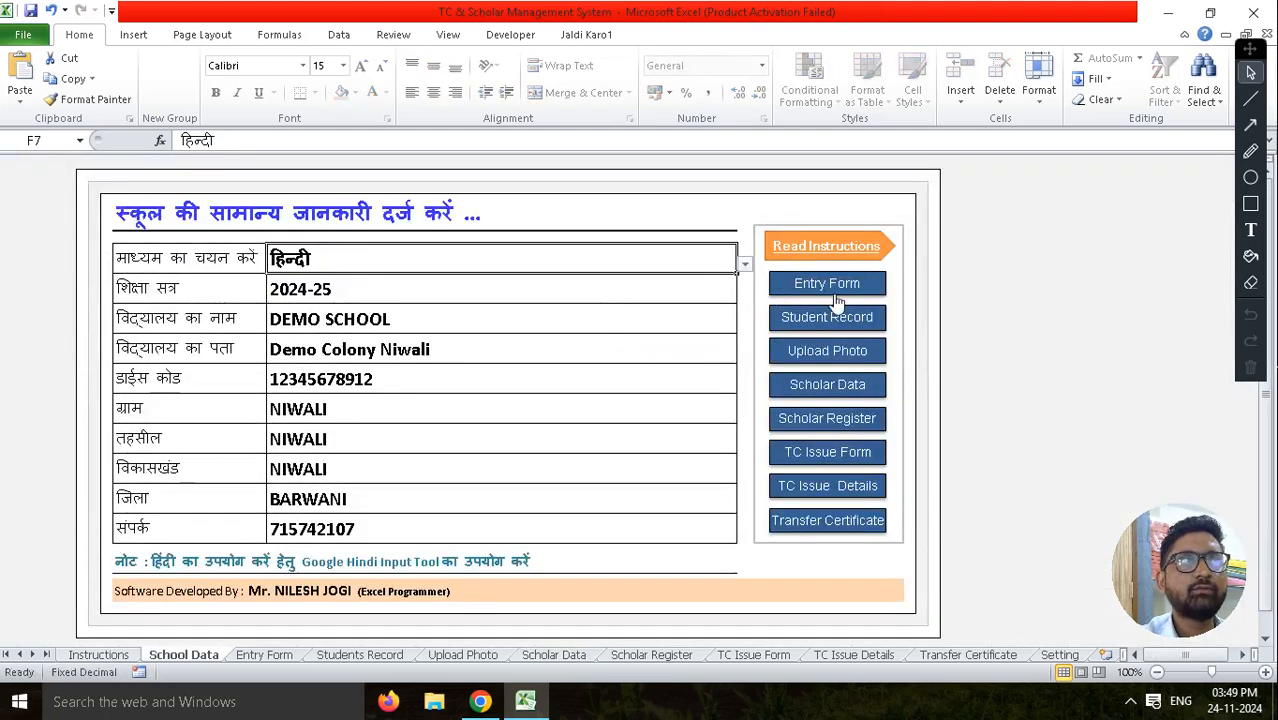
left_click(828, 392)
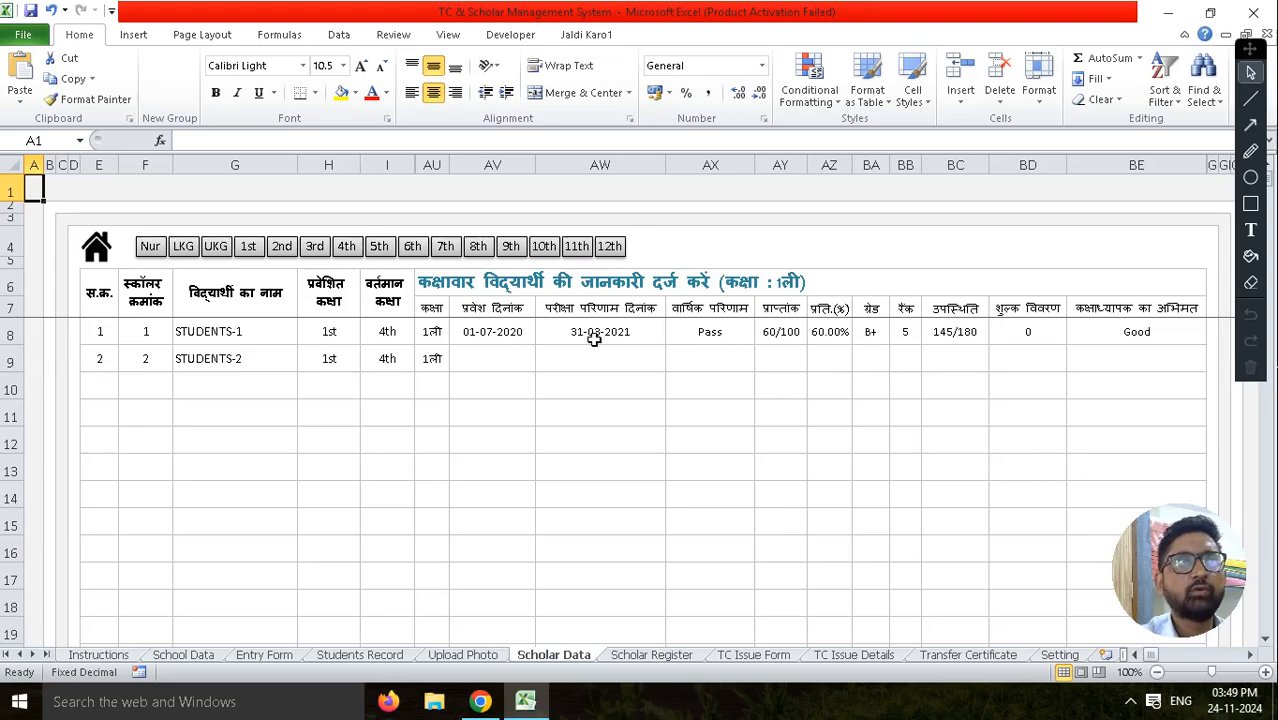
left_click_drag(594, 340, 1050, 346)
Set the school's medium back to English and reopen Scholar Data to review STUDENTS-1's class 1st entries.
left_click(94, 258)
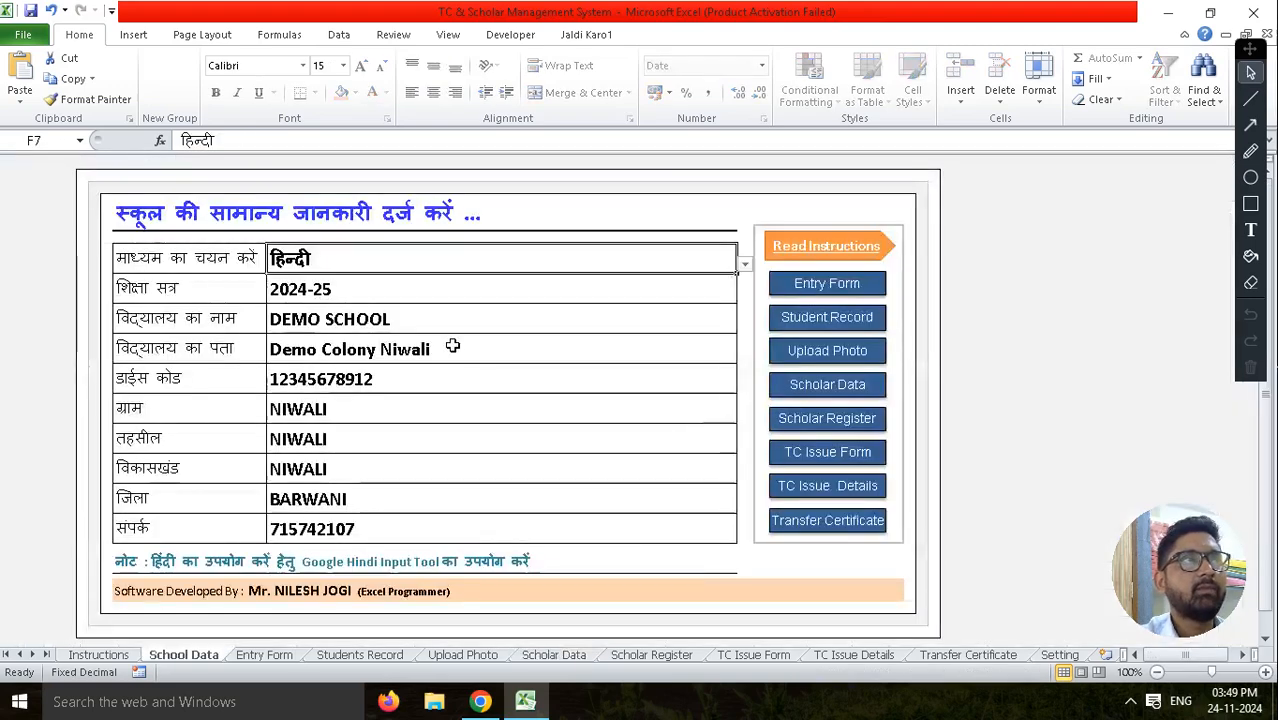
left_click(744, 264)
left_click(700, 289)
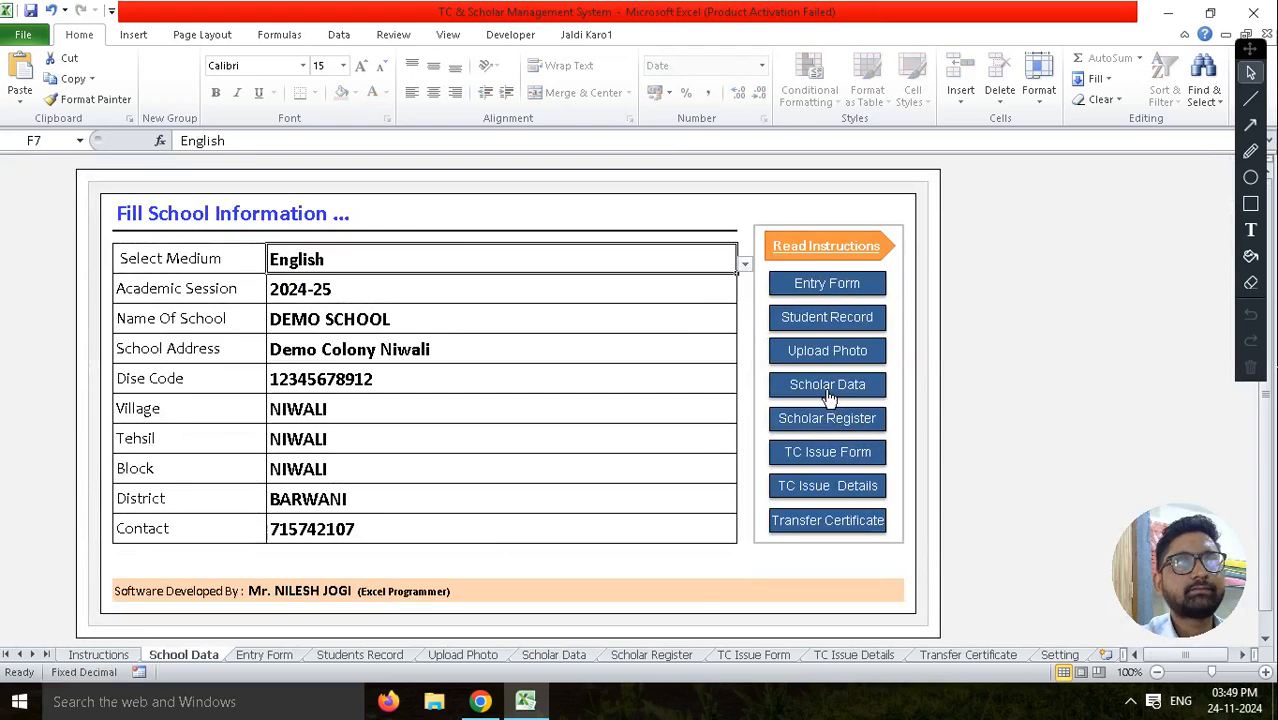
left_click(827, 387)
left_click_drag(491, 328, 1120, 328)
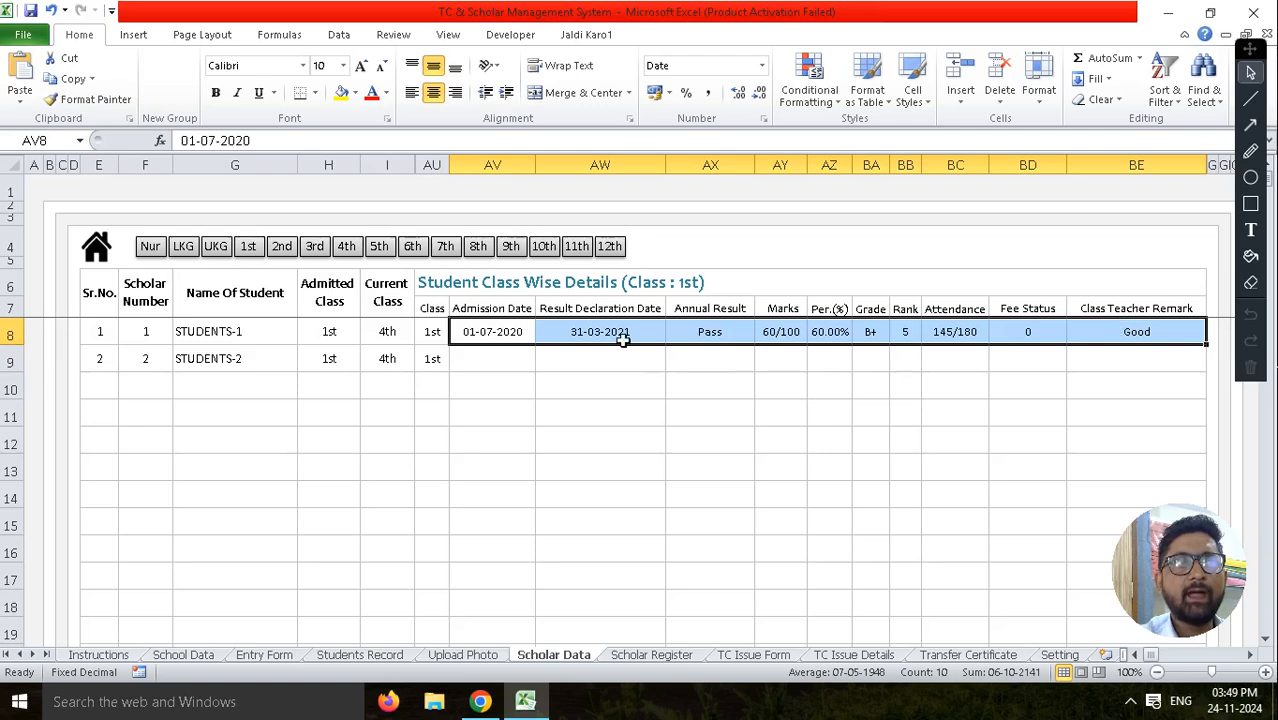
left_click_drag(508, 331, 1113, 328)
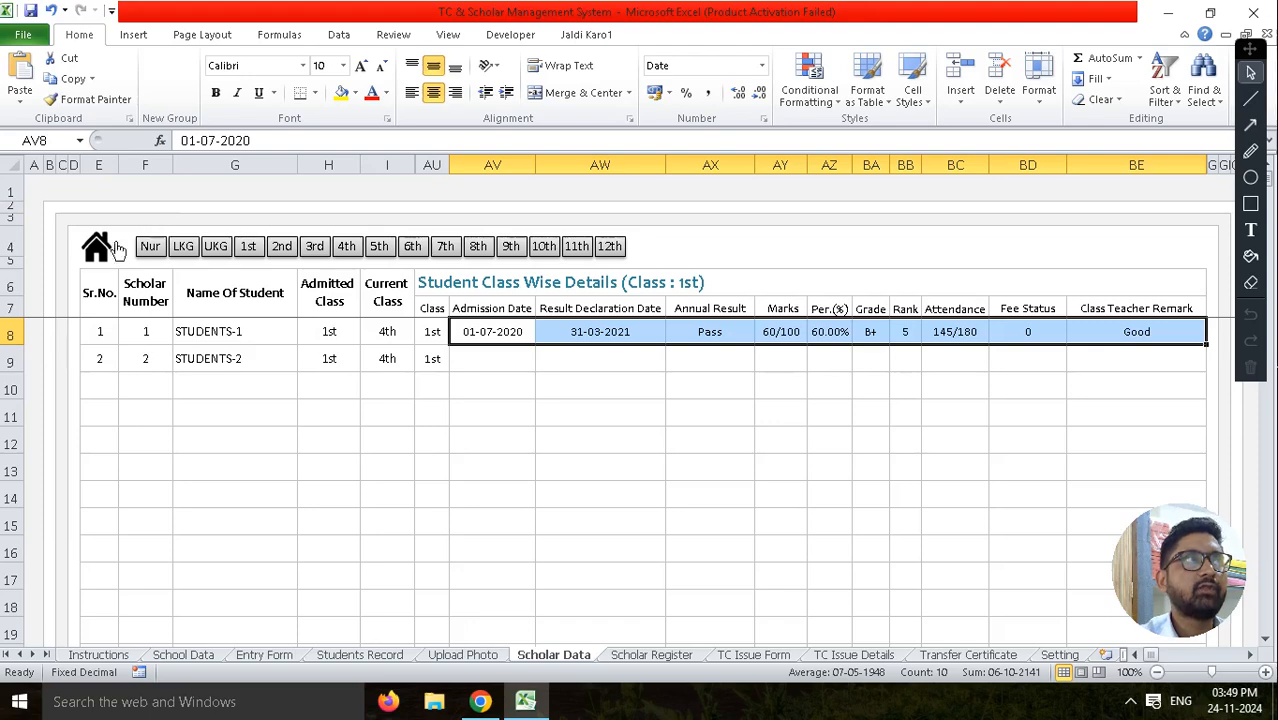
Open the Scholar Register and examine its two lookup fields, student name and scholar number.
left_click(90, 259)
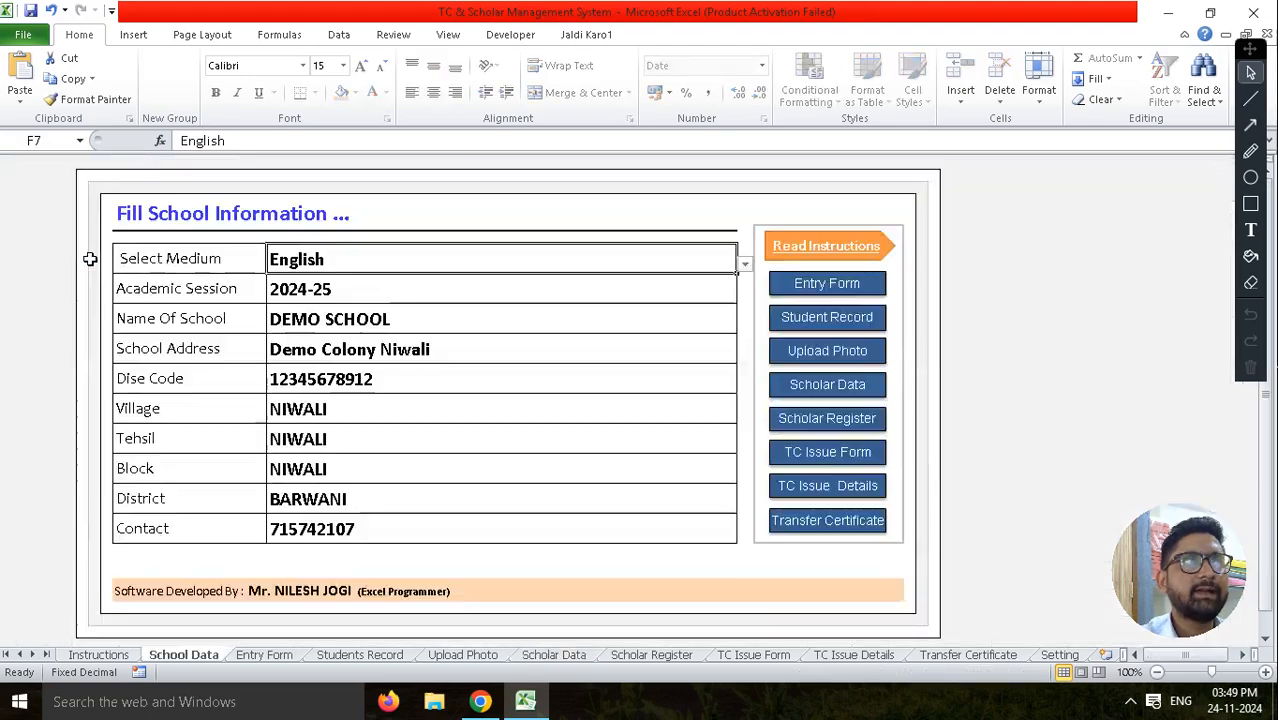
left_click(834, 428)
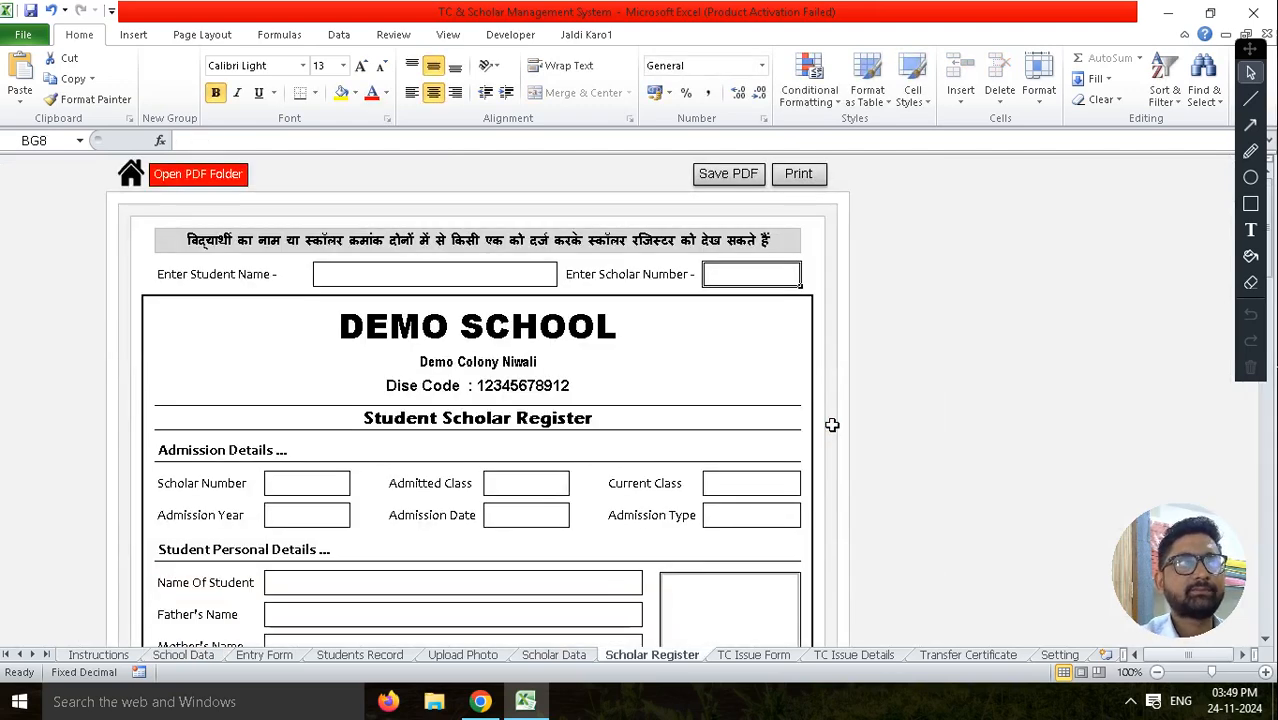
left_click(440, 275)
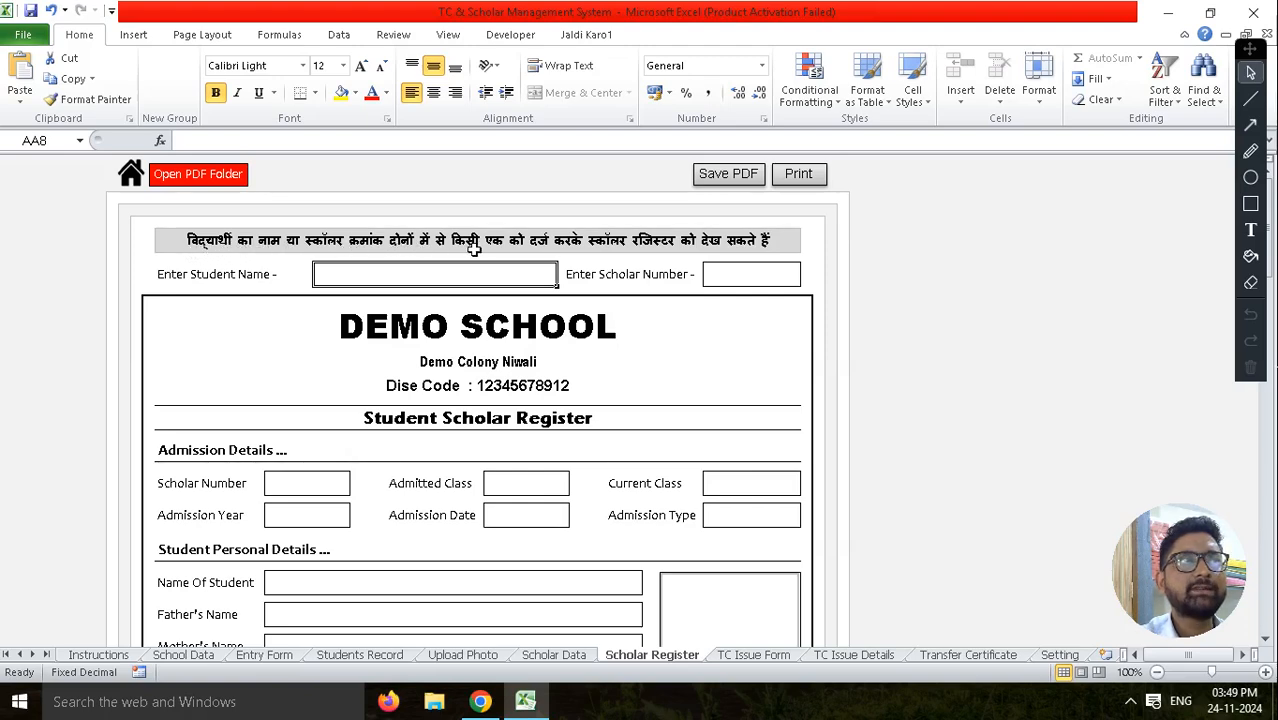
left_click(762, 277)
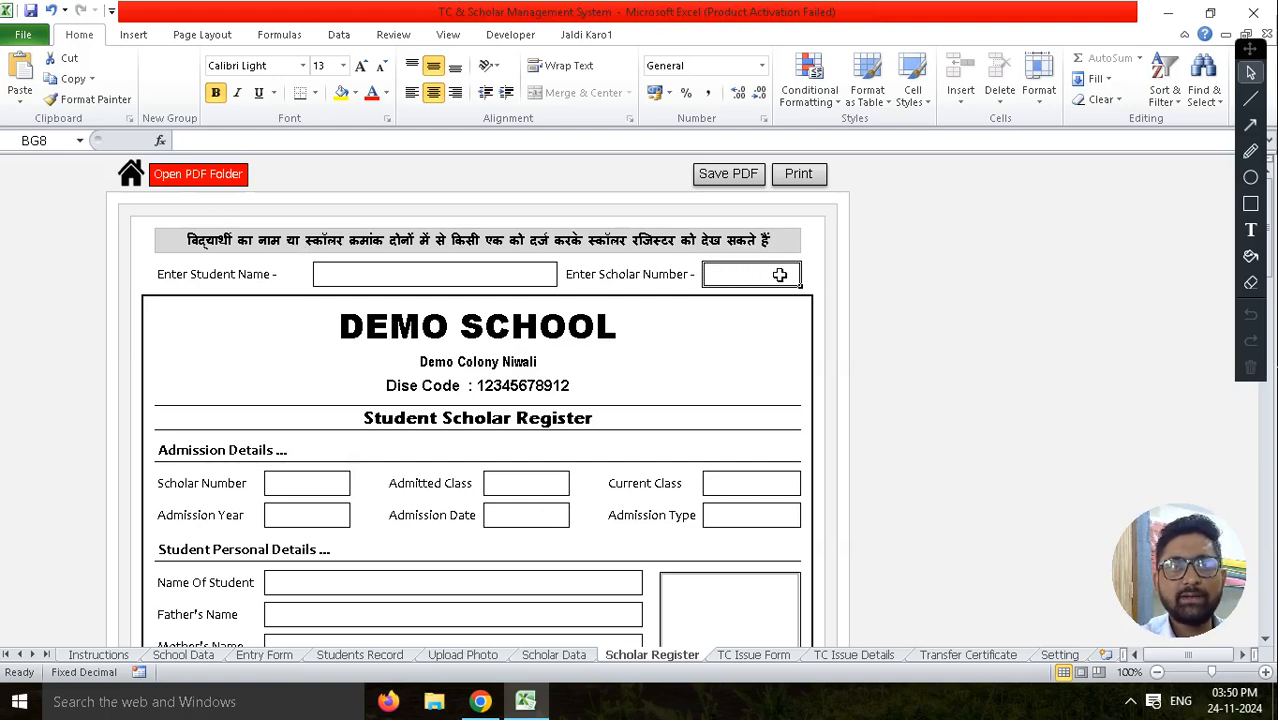
left_click(516, 272)
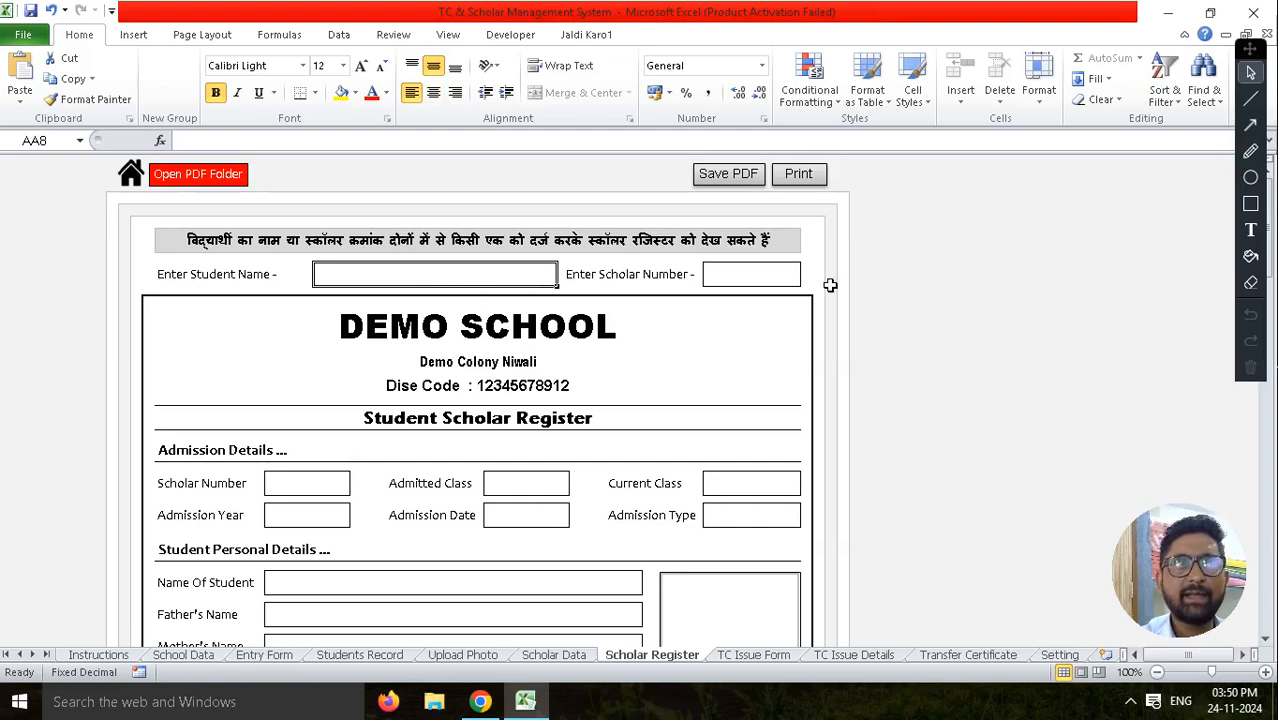
left_click(765, 275)
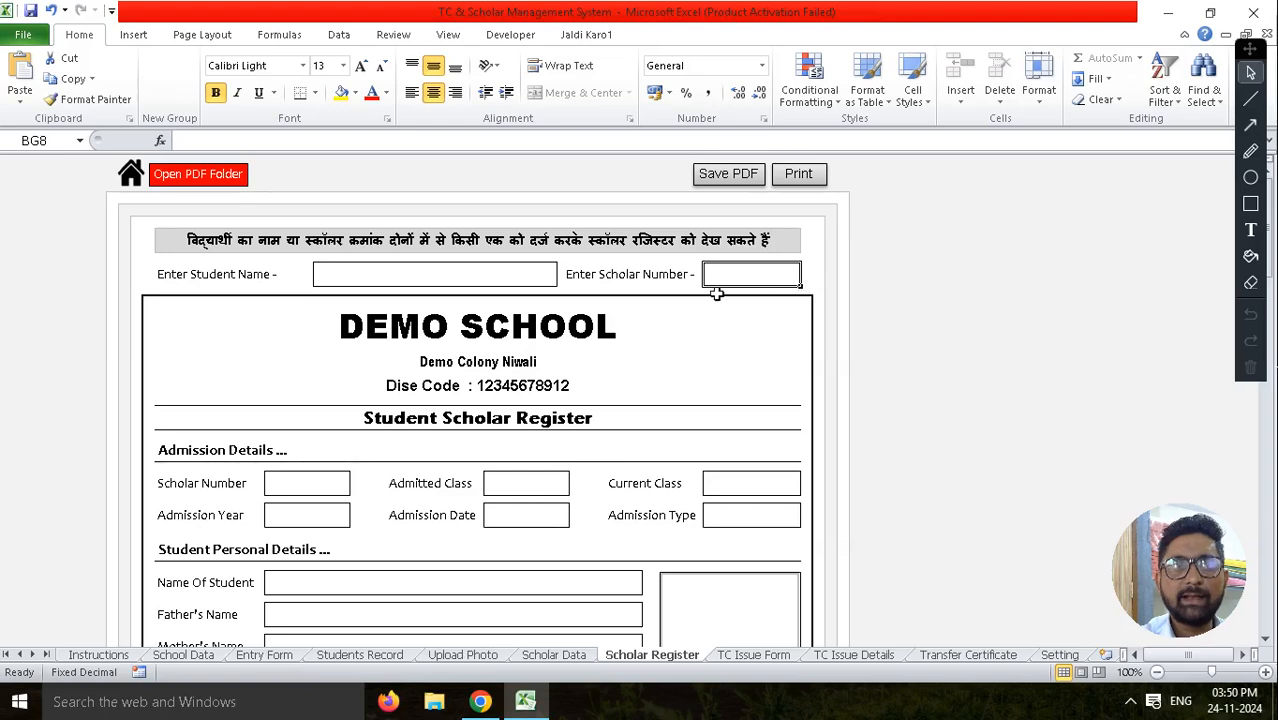
Look up Student-1 in the Scholar Register by student name.
left_click(452, 274)
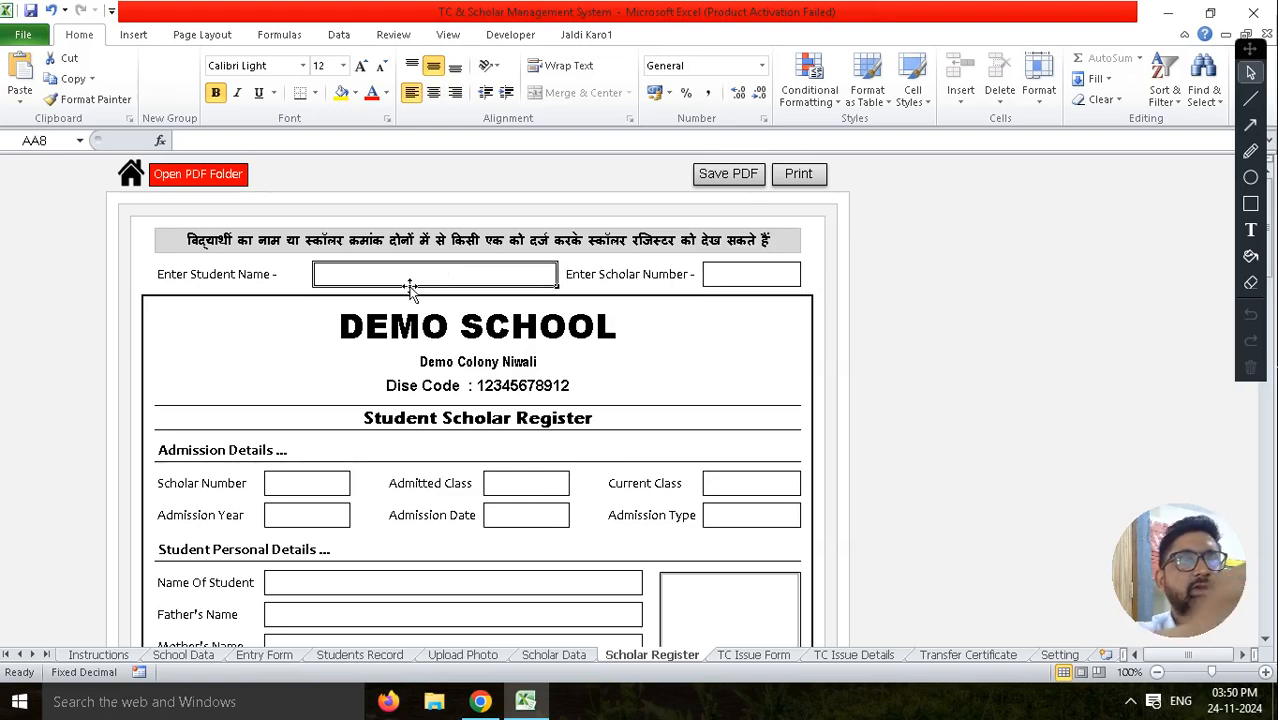
type("Student-1")
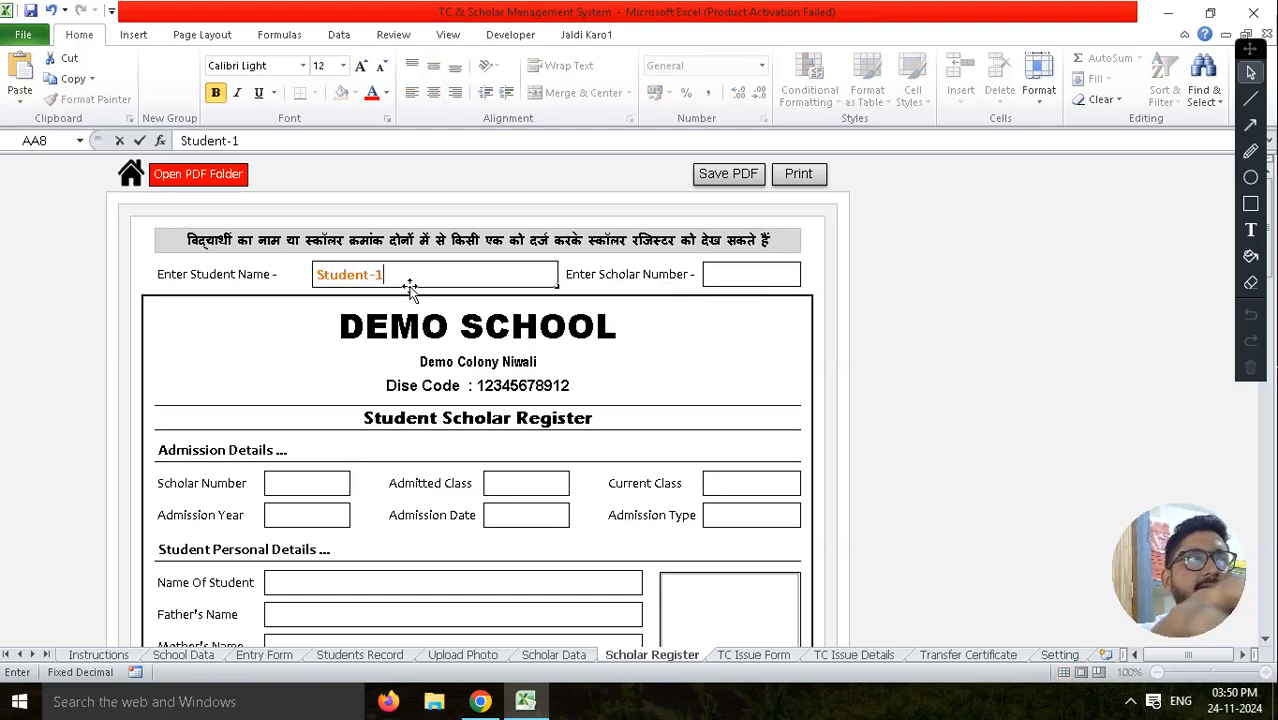
key("Tab")
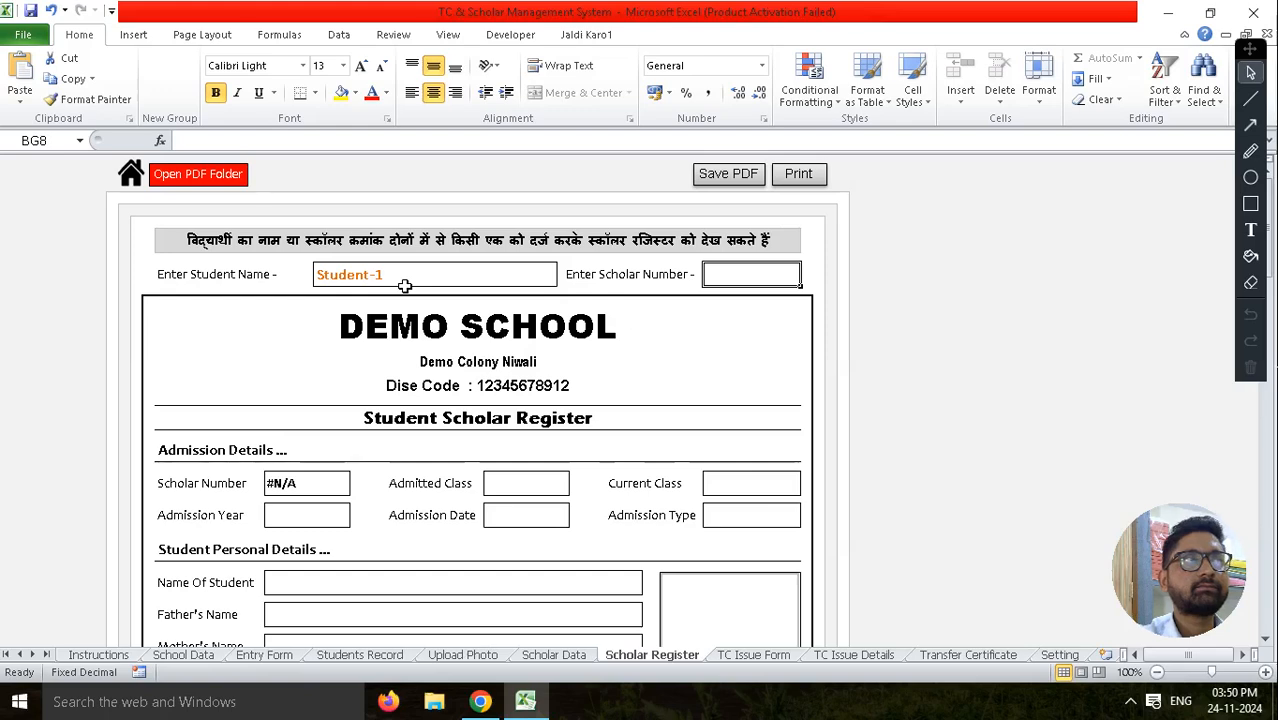
Check the exact spelling of the first student's name in the Students Record sheet.
left_click(385, 277)
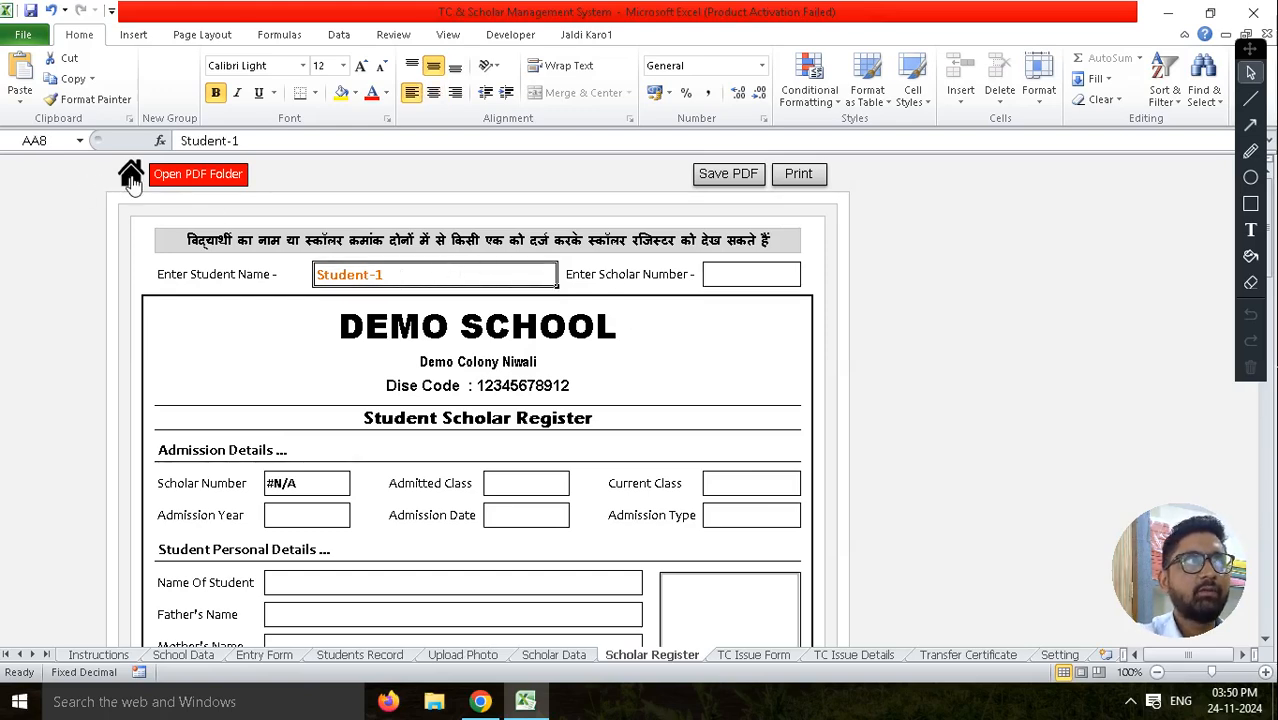
left_click(133, 180)
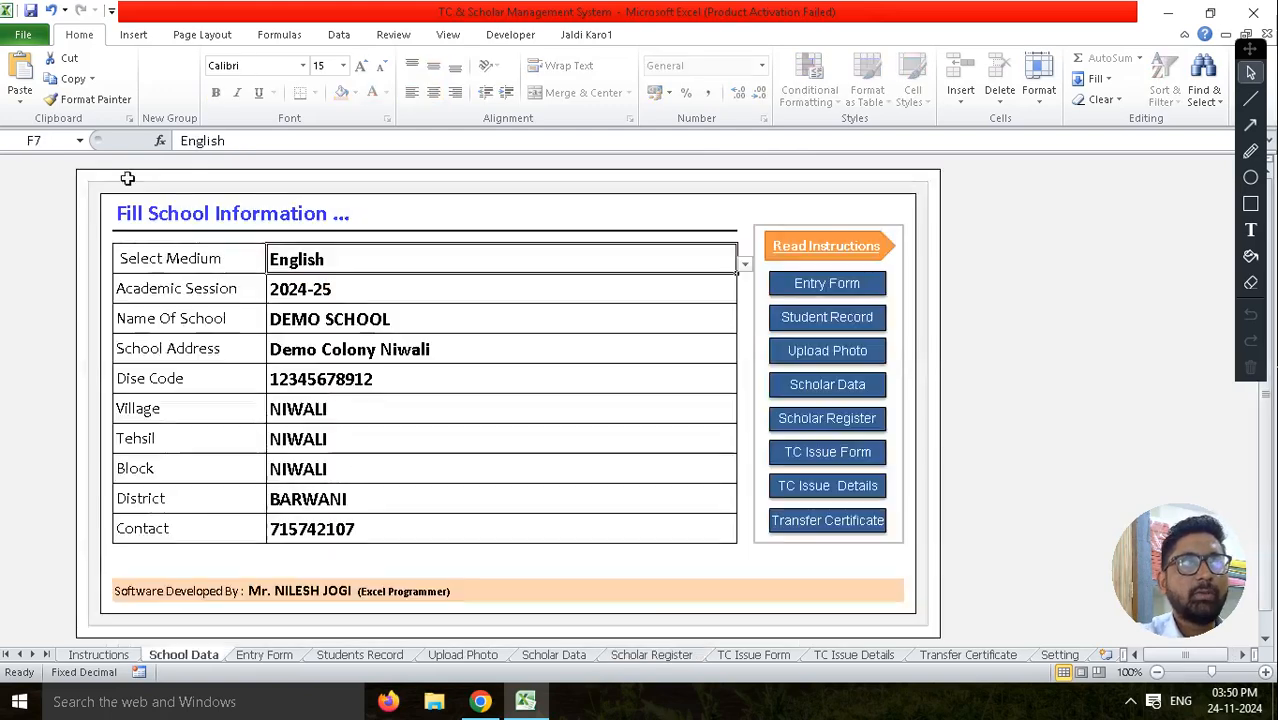
left_click(817, 321)
left_click(505, 287)
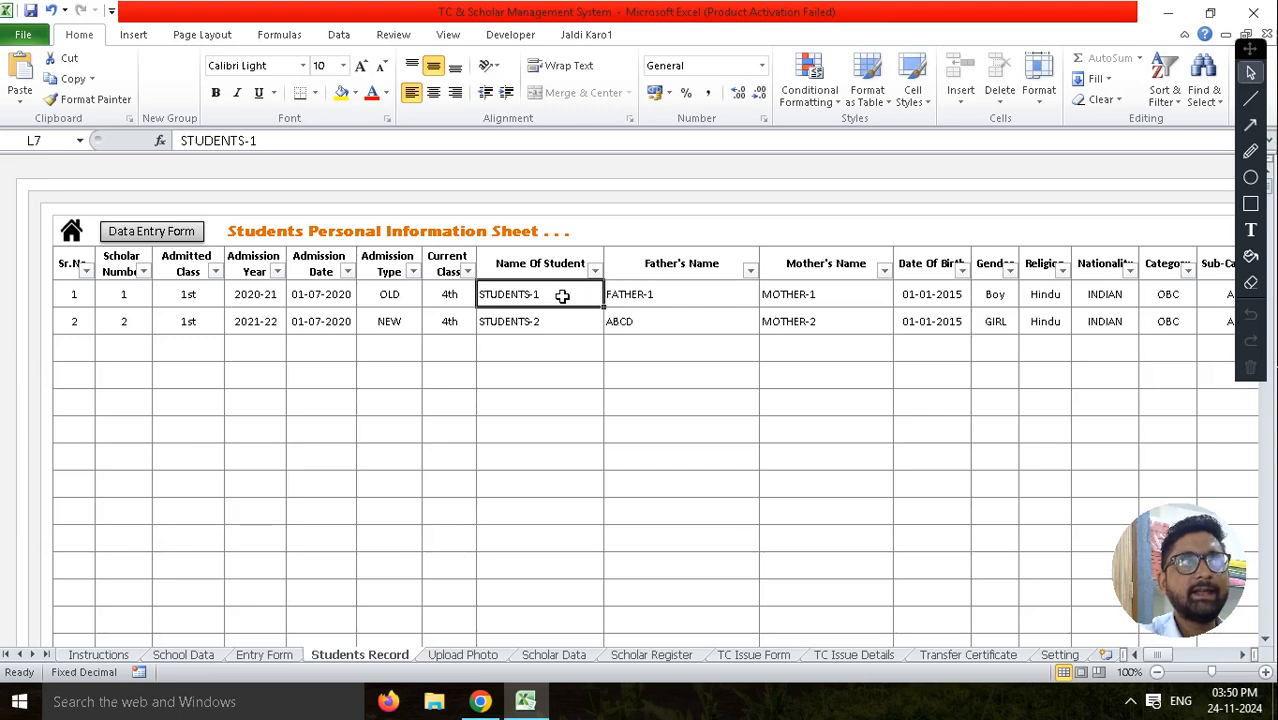
Return to the Scholar Register and correct the student name lookup to Students-1.
left_click(71, 230)
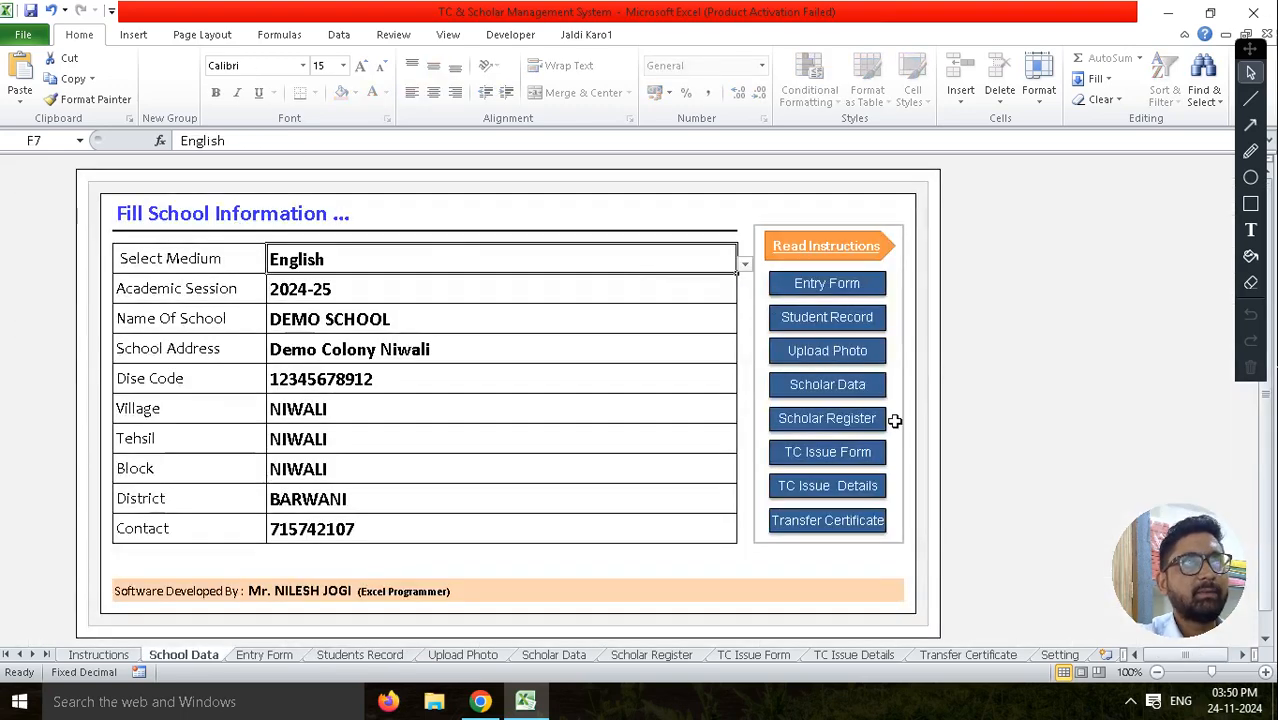
left_click(845, 418)
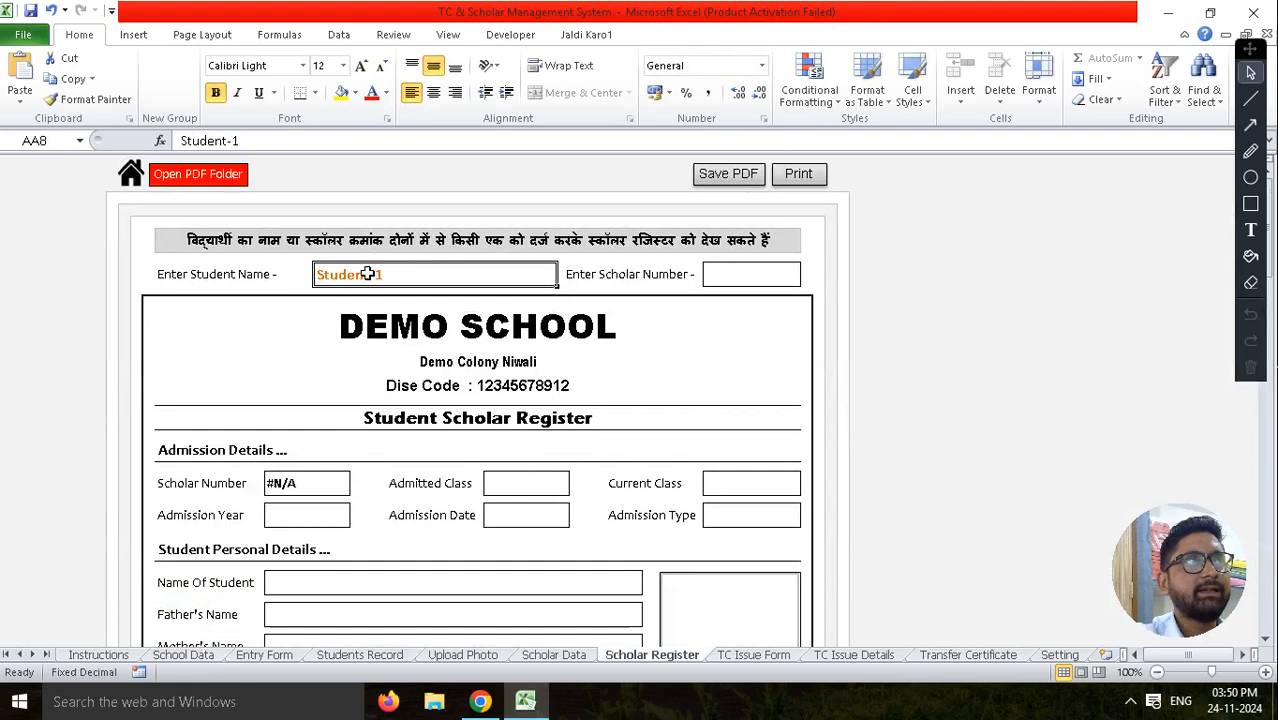
double_click(368, 274)
type("s")
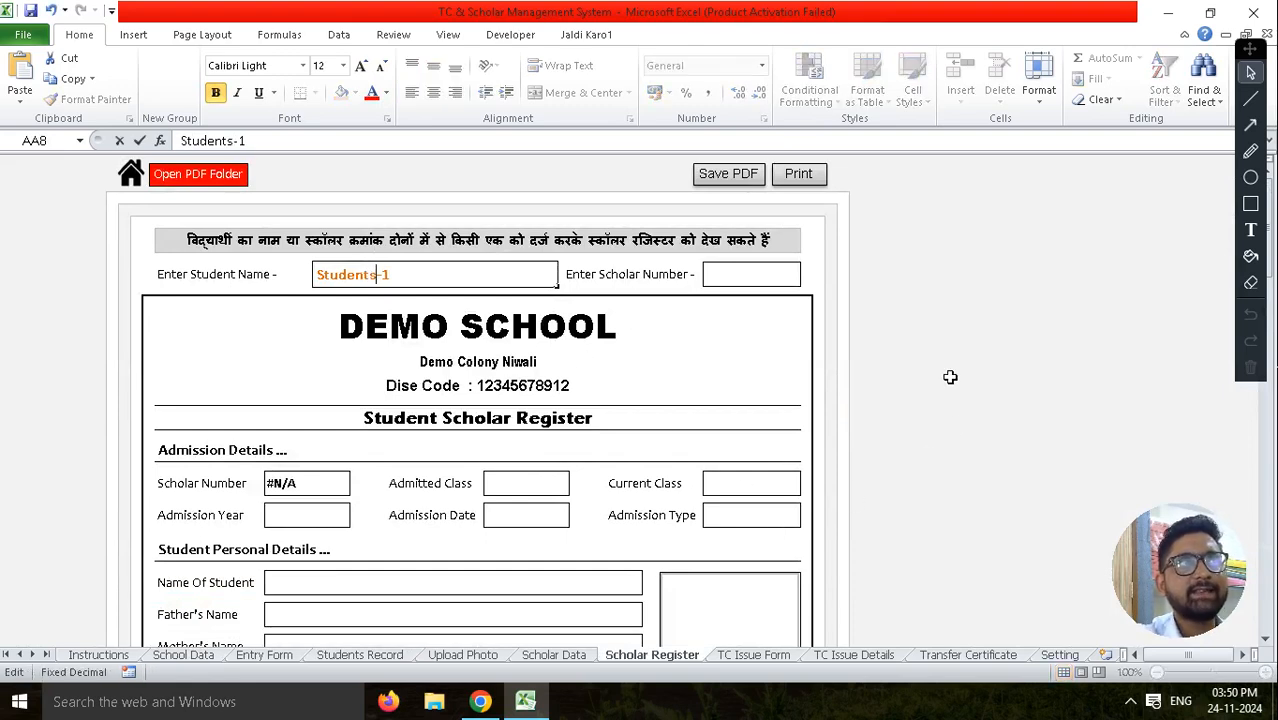
key("Return")
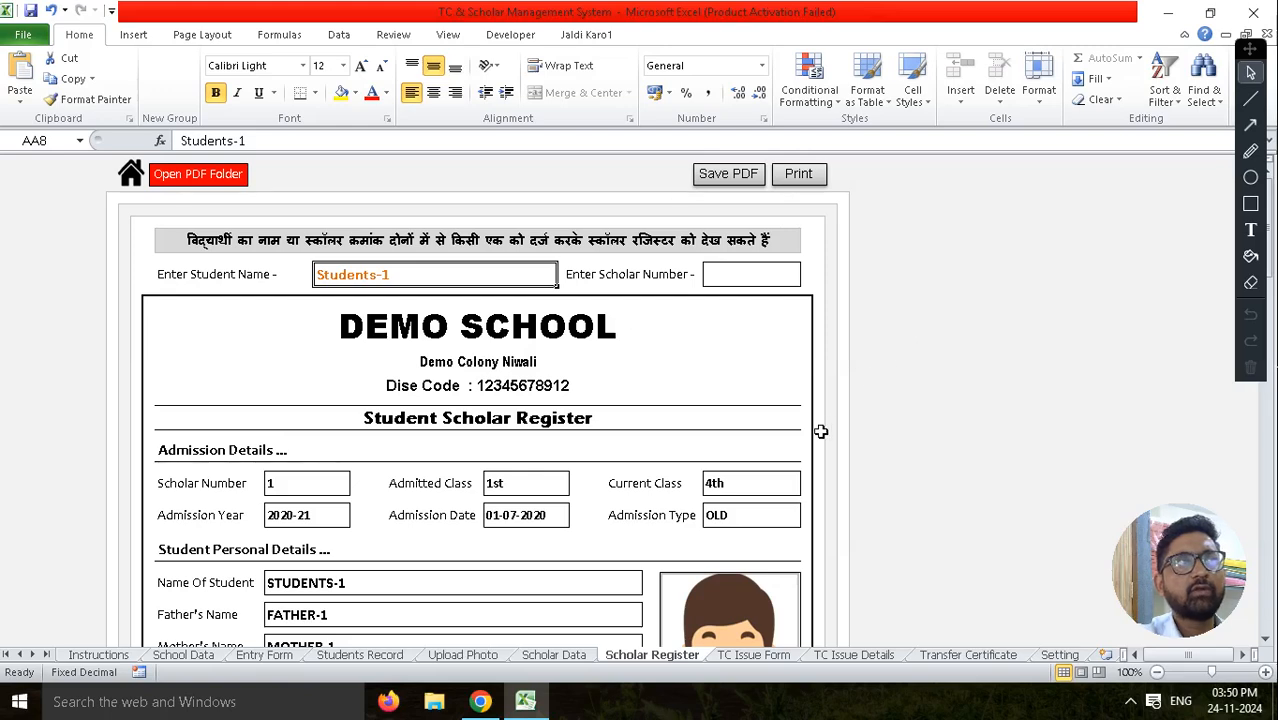
Examine the admission, personal, guardian, contact, bank and previous school details in Students-1's Scholar Register.
scroll(601, 369, "down", 1)
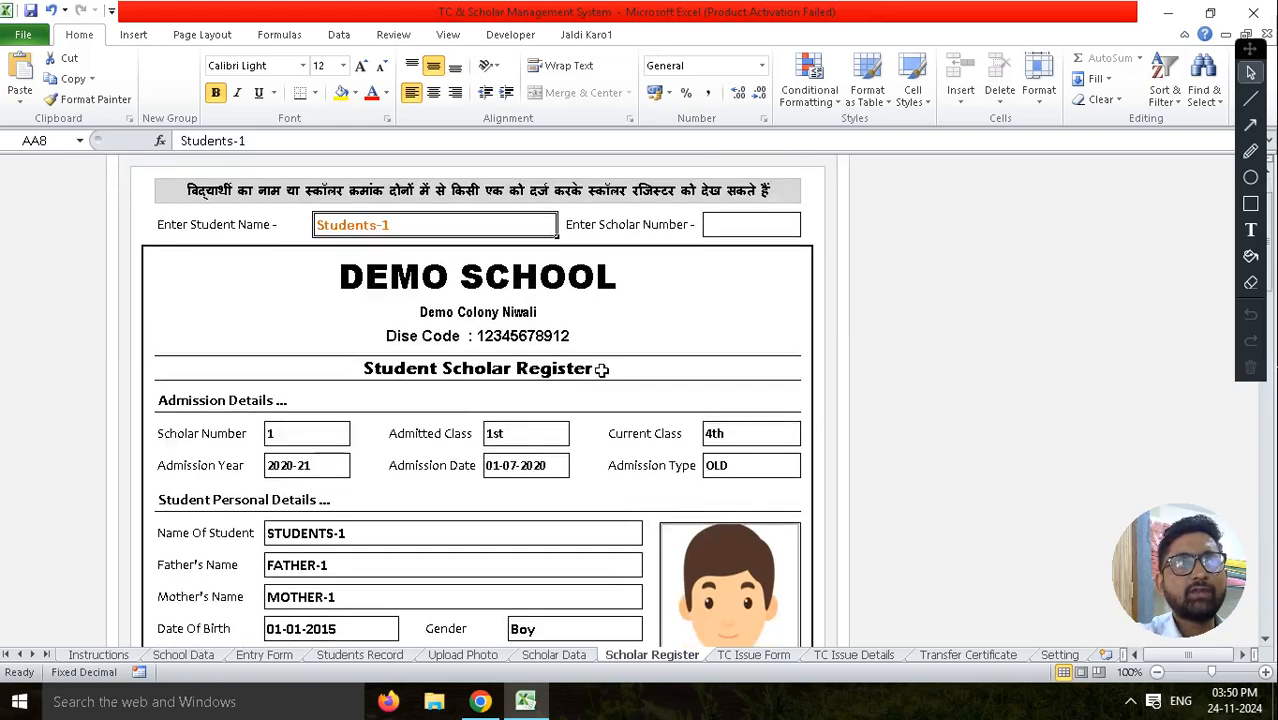
scroll(503, 344, "down", 2)
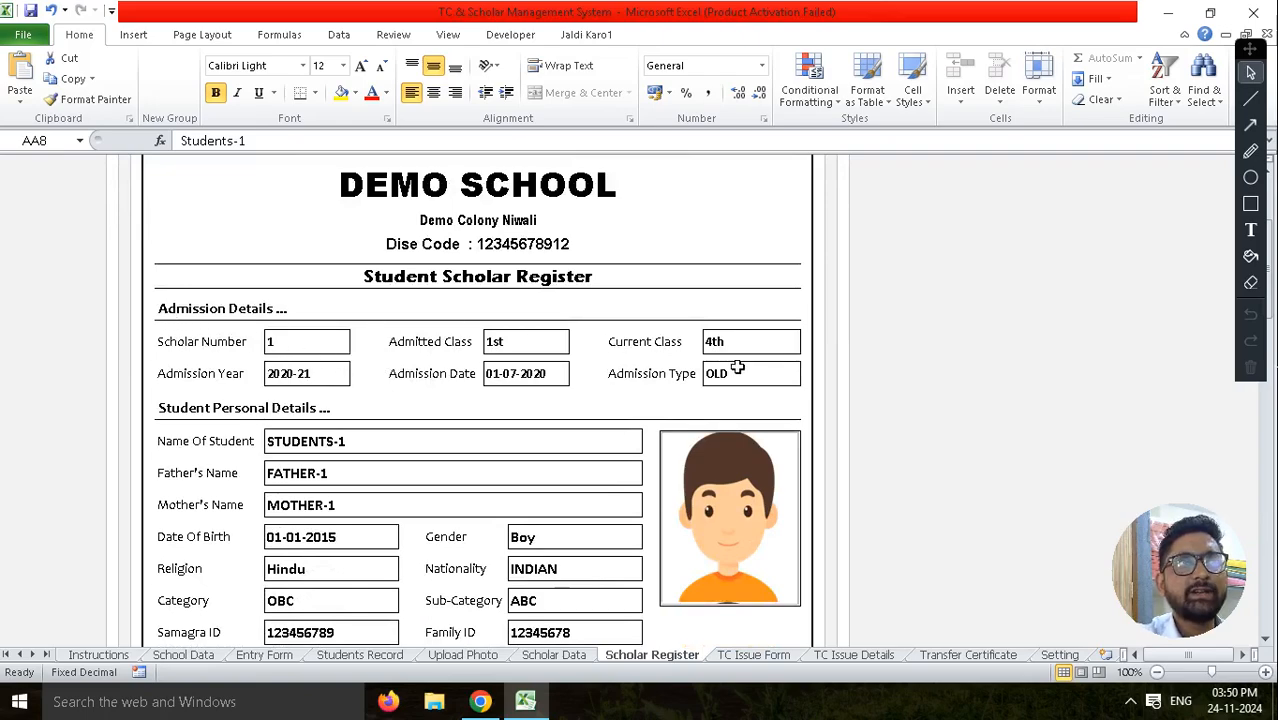
scroll(608, 379, "down", 3)
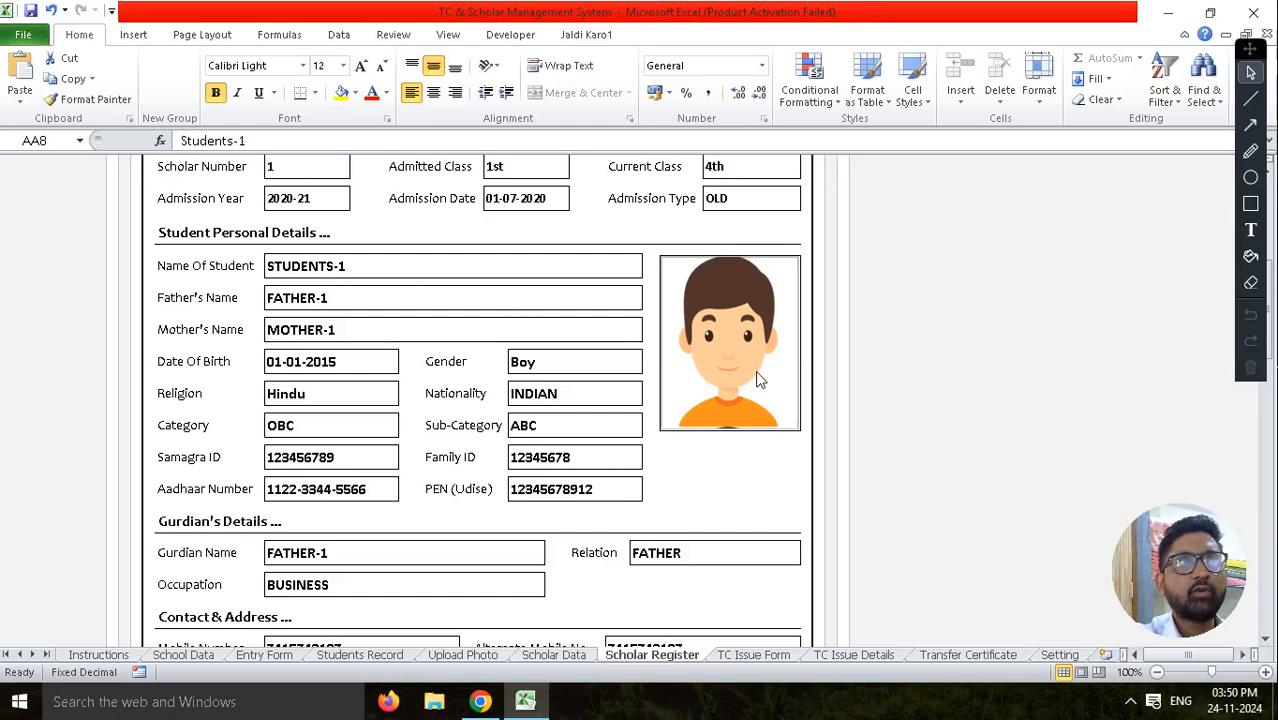
scroll(743, 374, "down", 2)
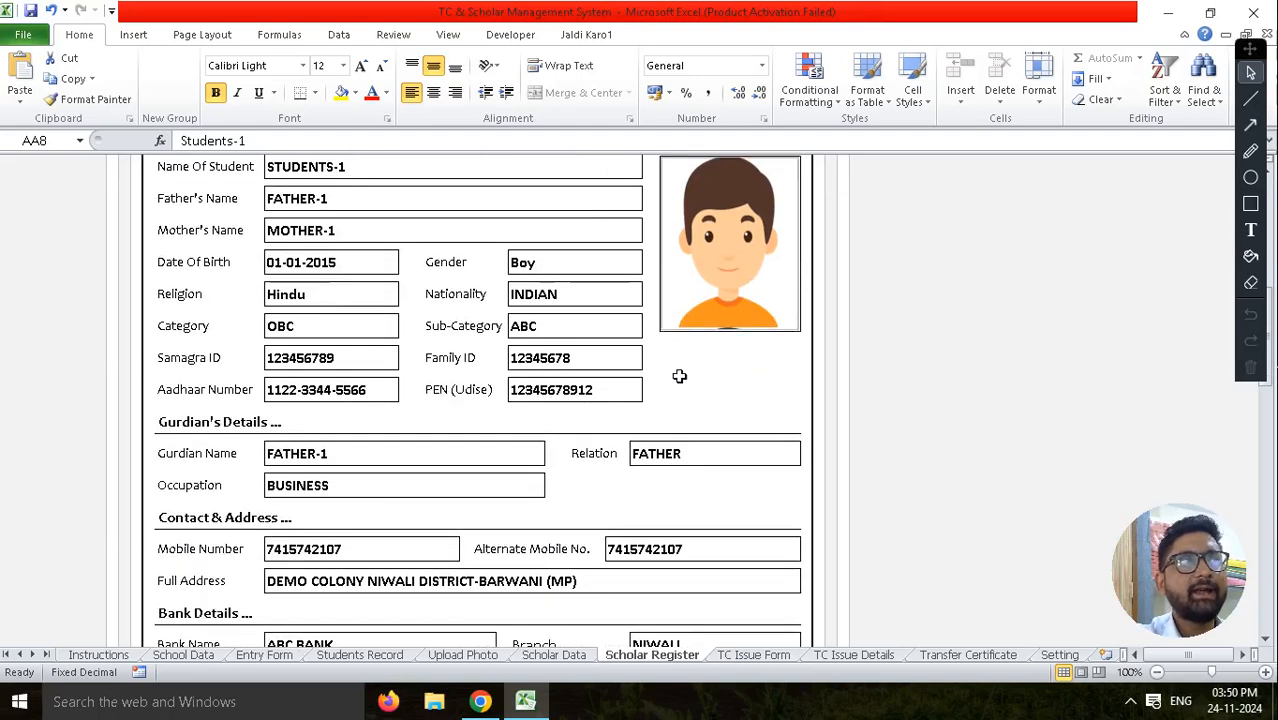
scroll(272, 421, "down", 1)
scroll(482, 414, "down", 2)
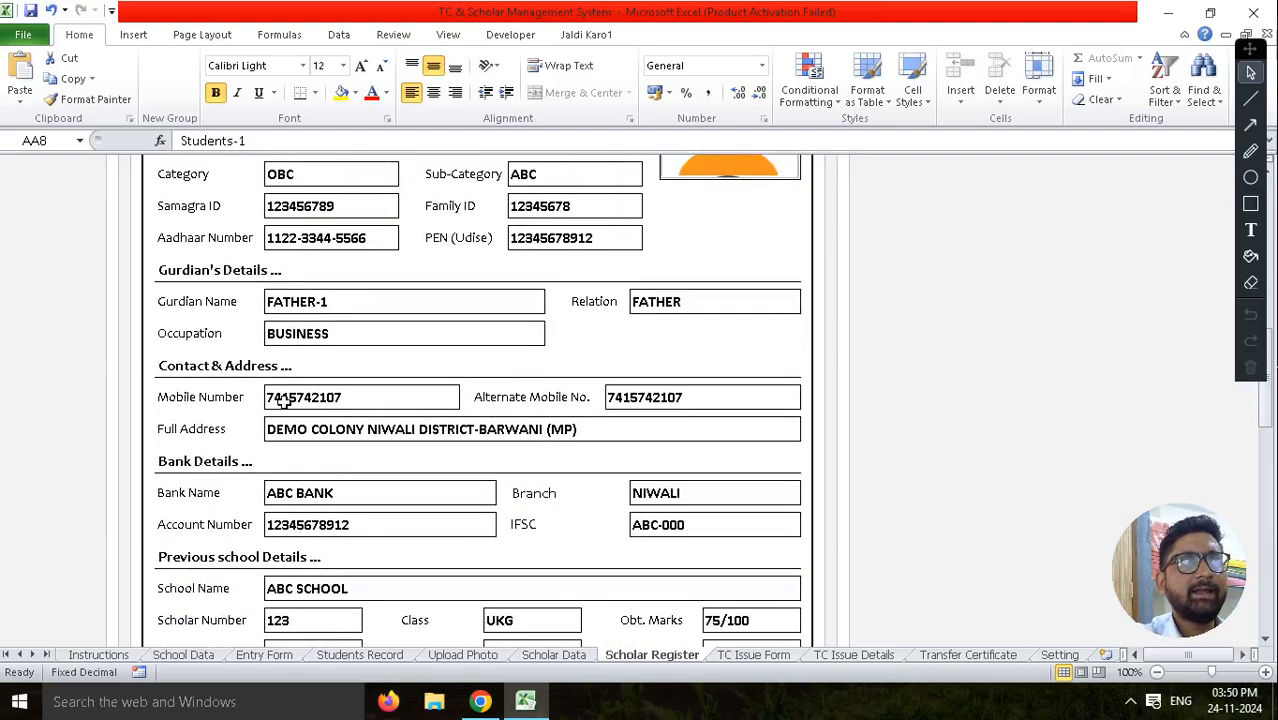
scroll(486, 428, "down", 3)
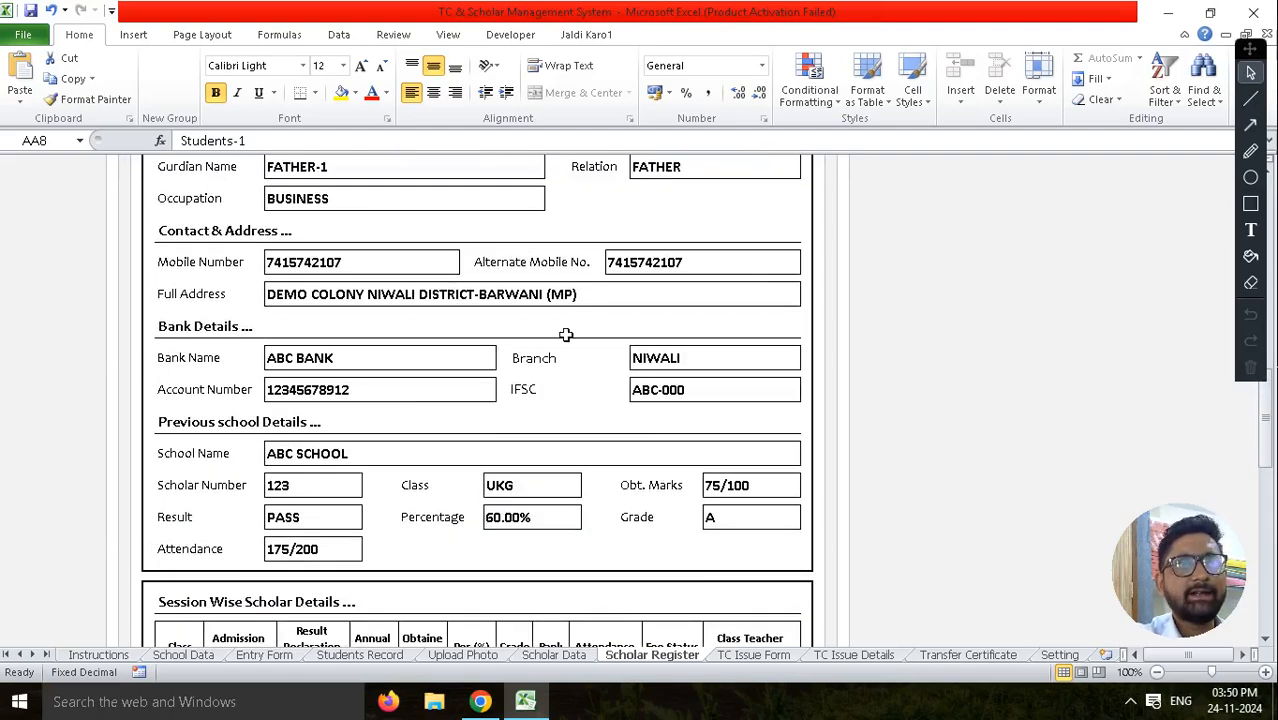
scroll(411, 328, "down", 2)
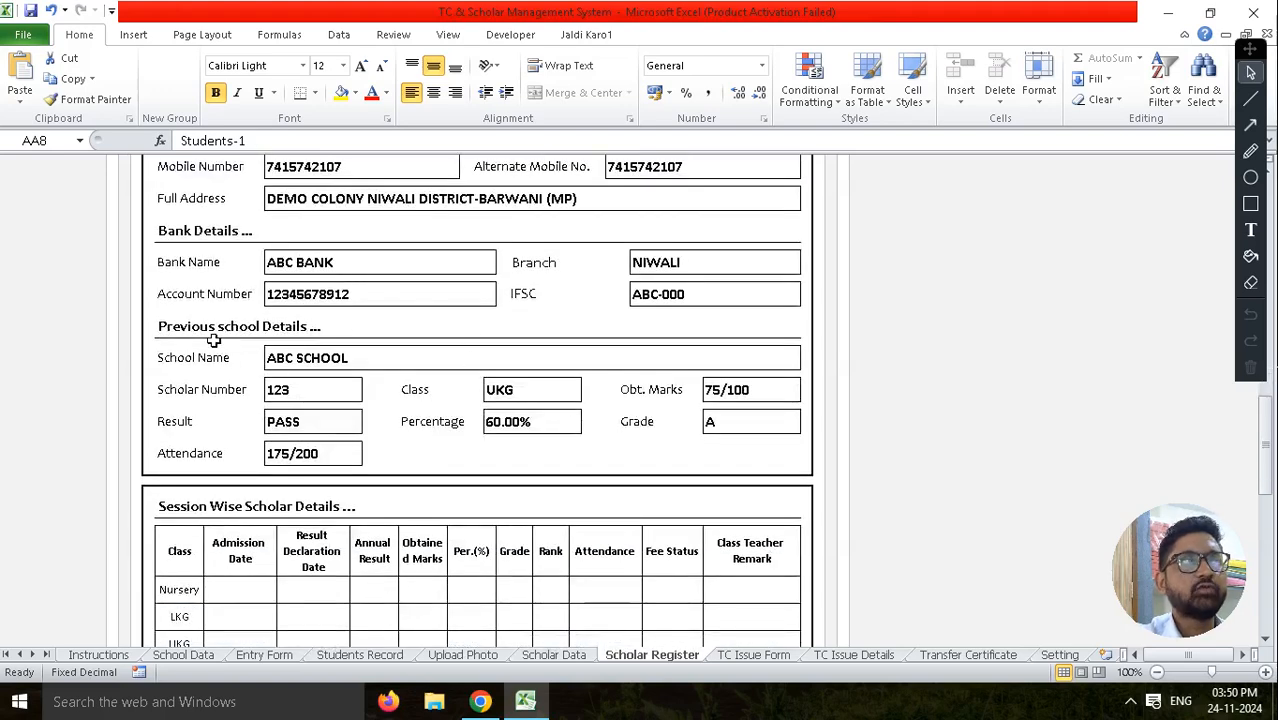
Examine the Session Wise Scholar Details table and the school leaving, fee status and signature sections below it.
scroll(587, 440, "down", 2)
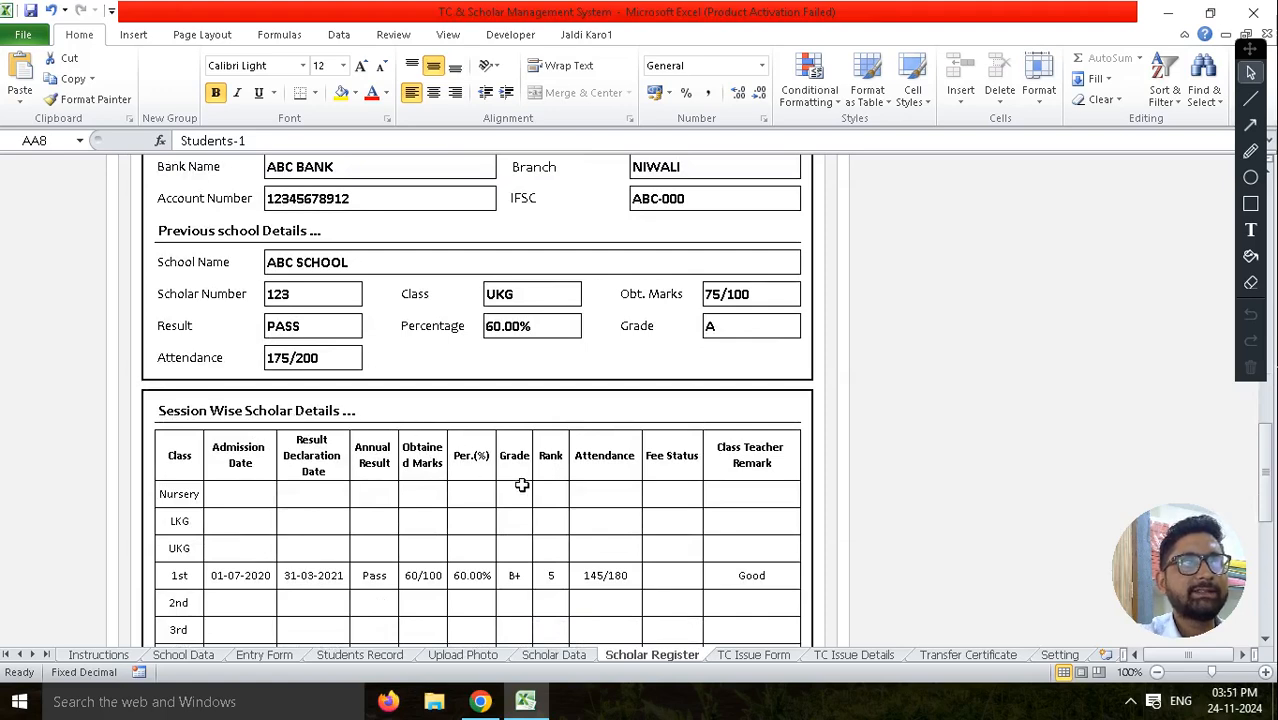
scroll(565, 487, "down", 2)
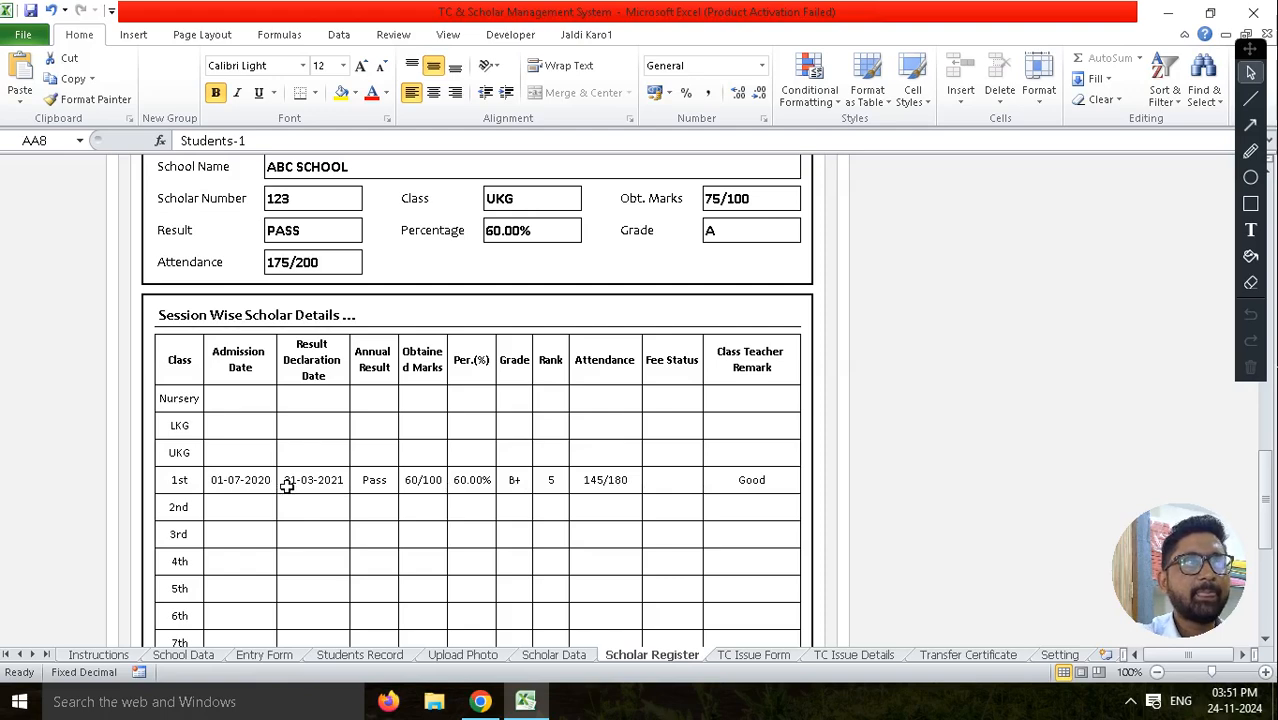
scroll(287, 484, "down", 2)
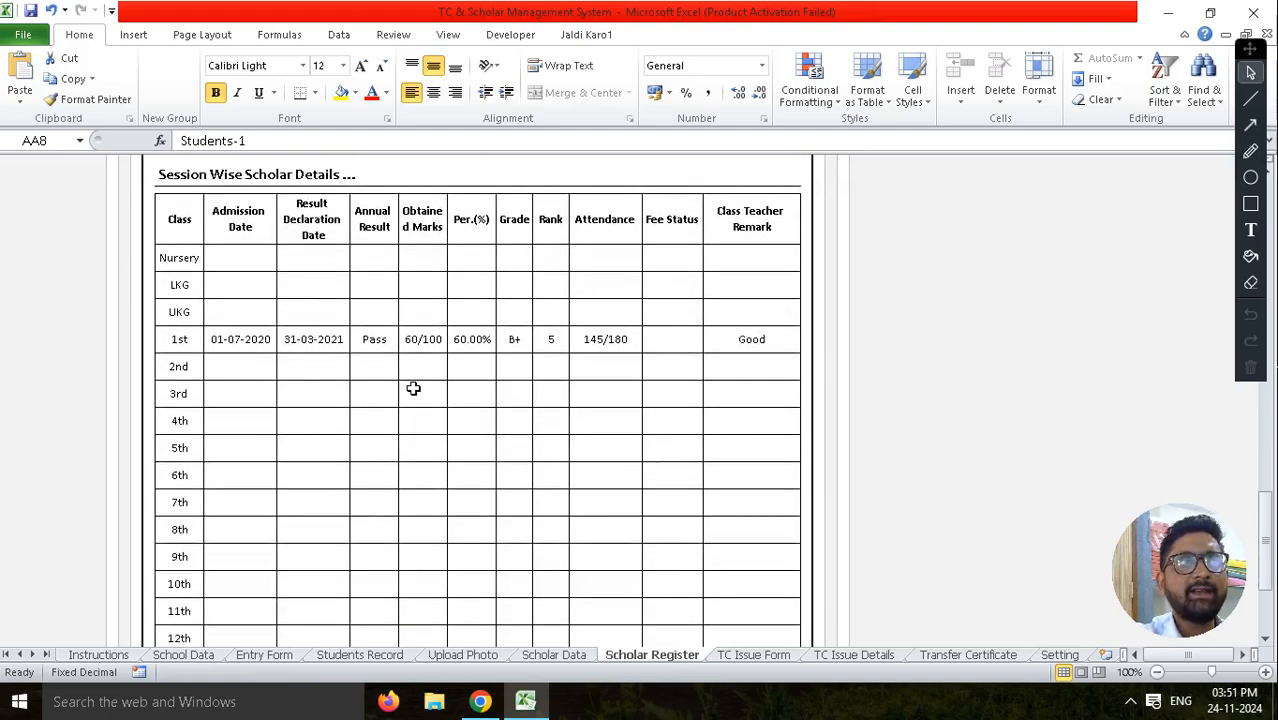
scroll(700, 572, "down", 3)
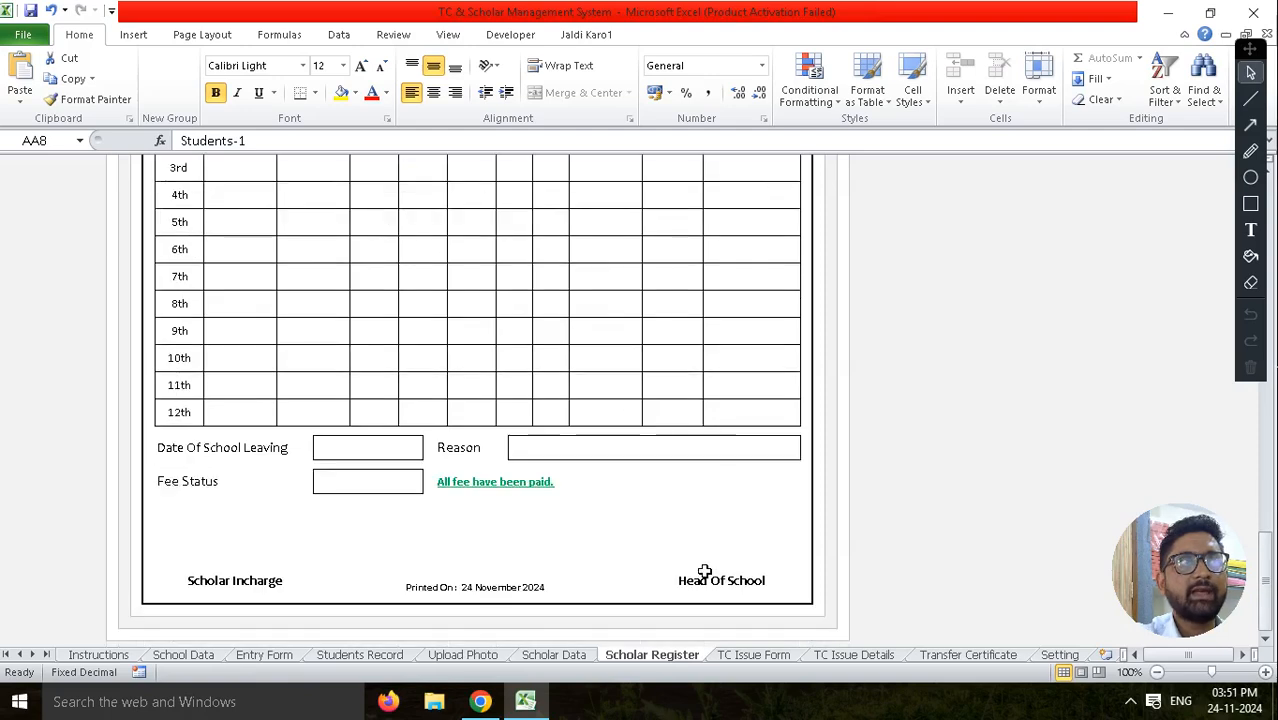
scroll(639, 529, "up", 4)
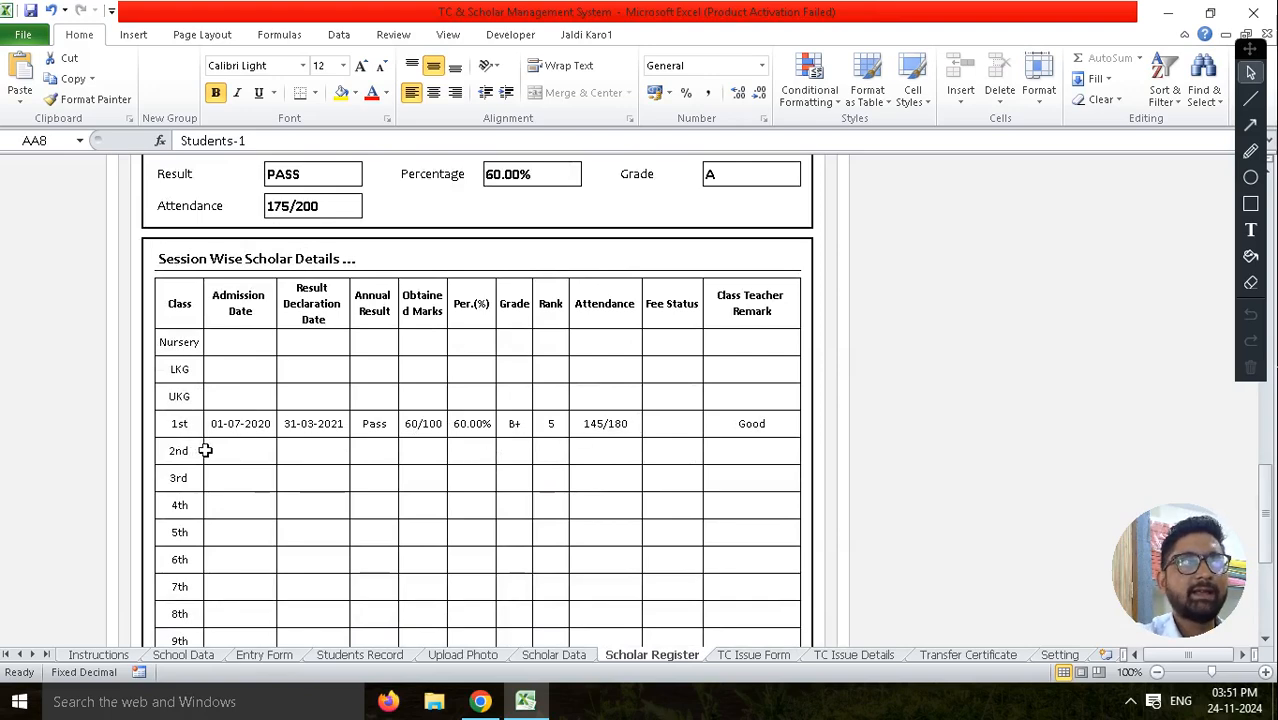
scroll(280, 448, "up", 10)
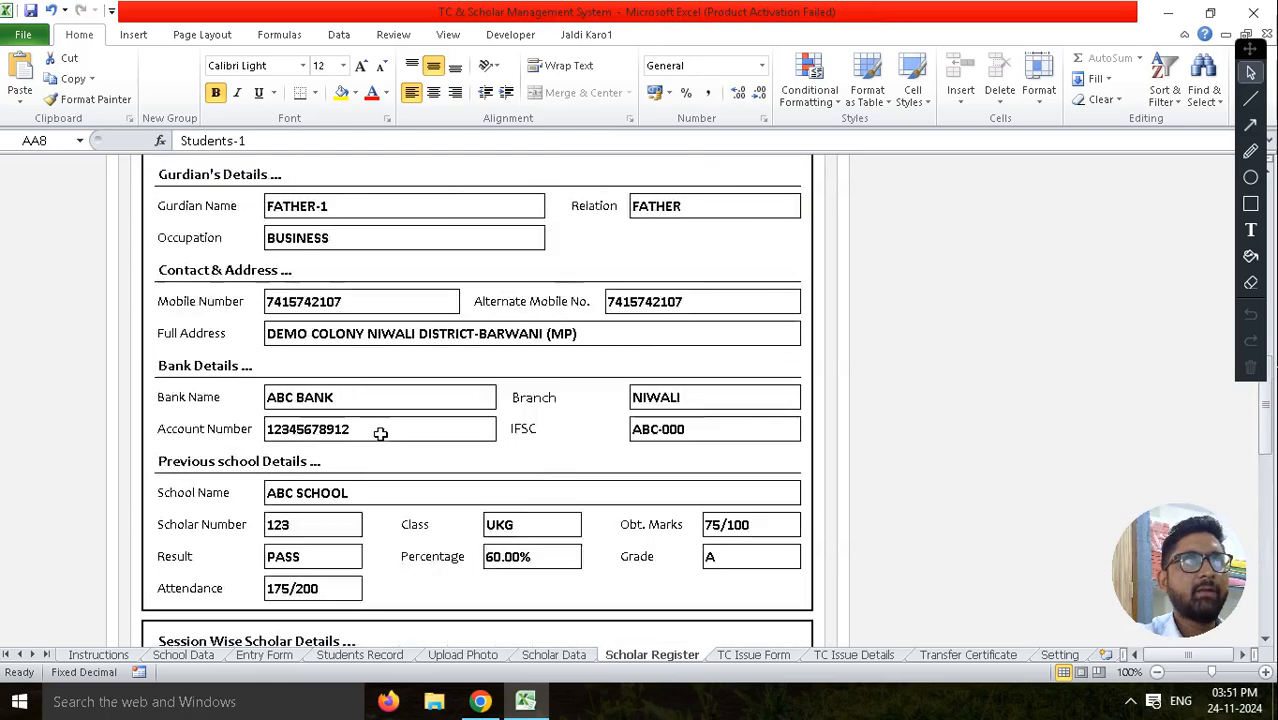
scroll(636, 248, "up", 3)
Return to the Scholar Data sheet and display the class-wise details for class 2nd.
left_click(130, 172)
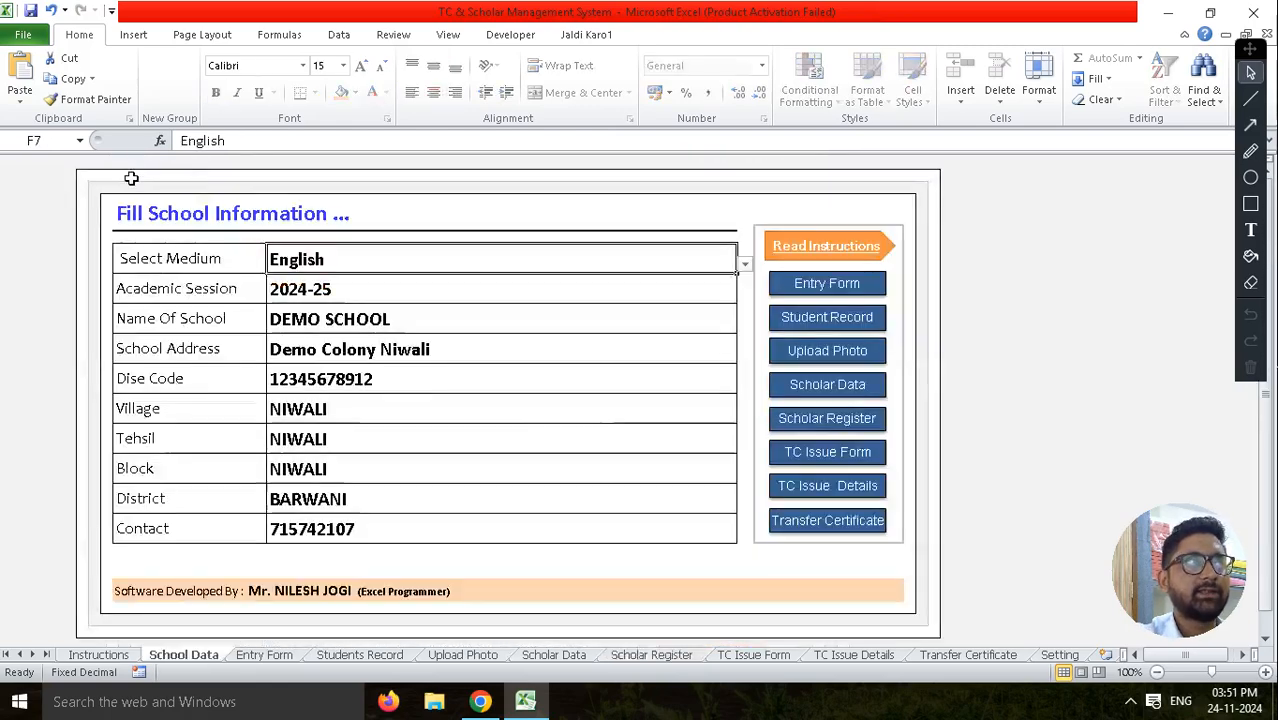
left_click(842, 385)
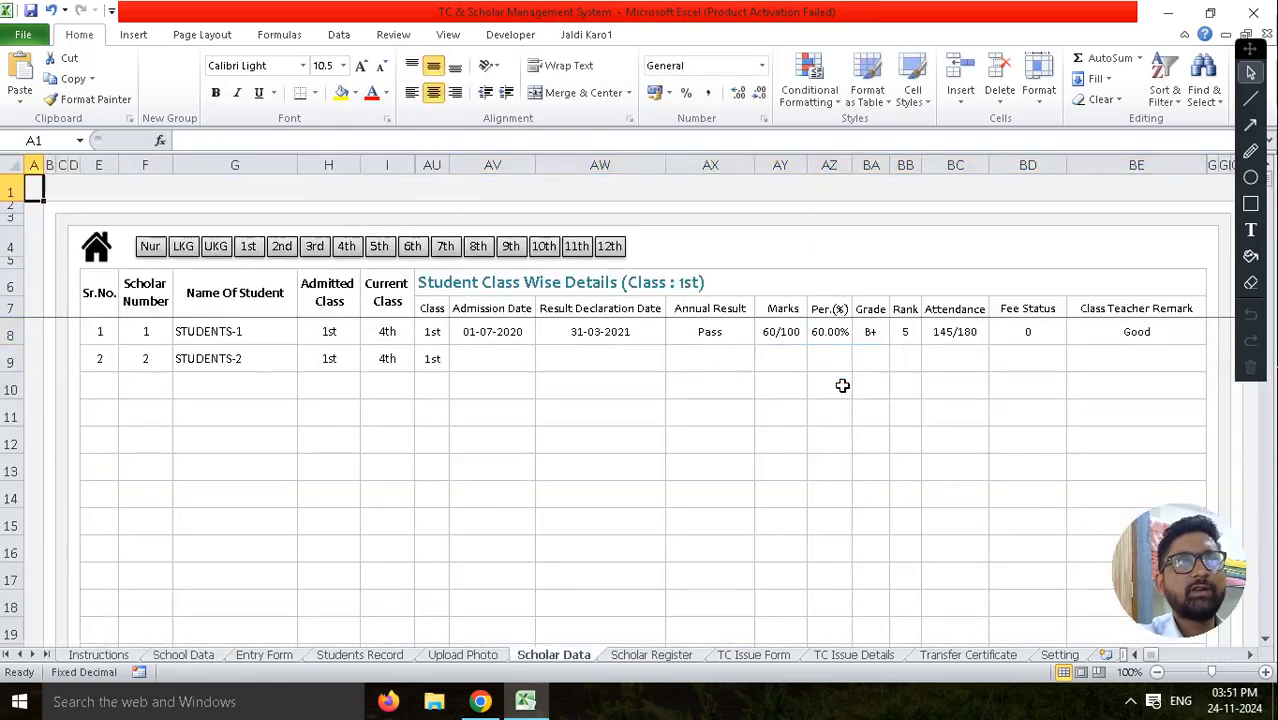
left_click(576, 367)
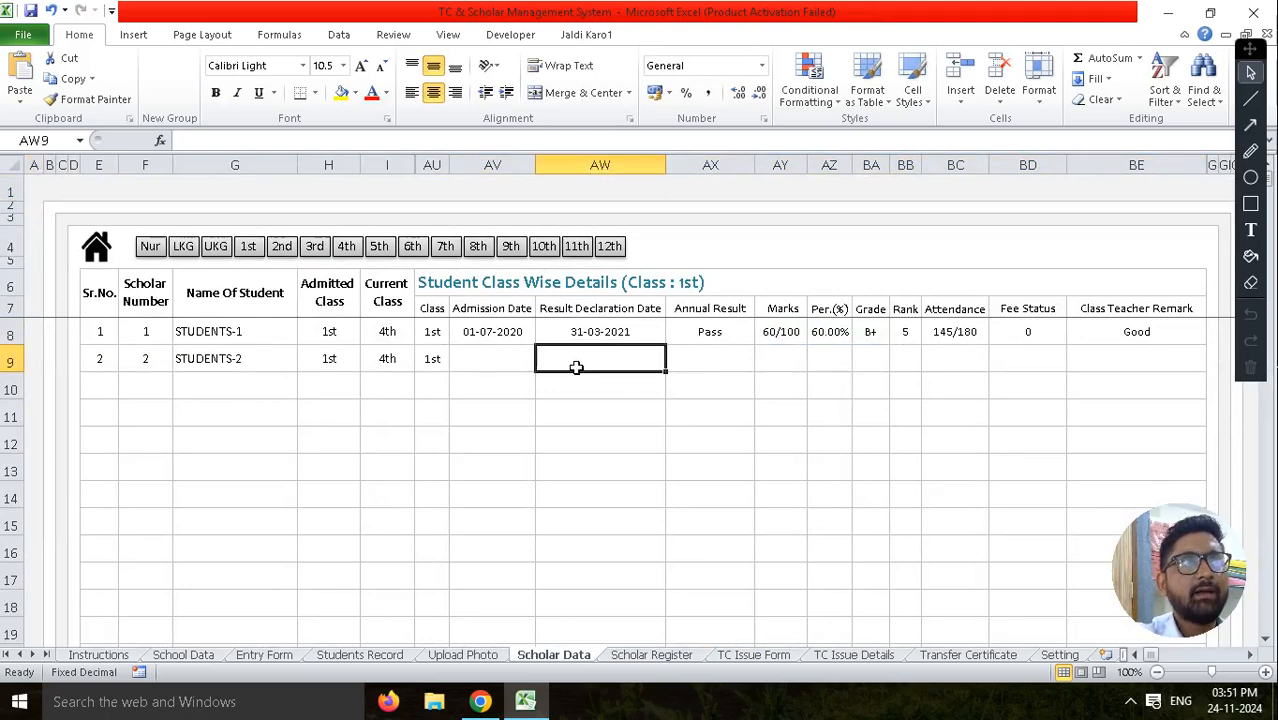
left_click(283, 250)
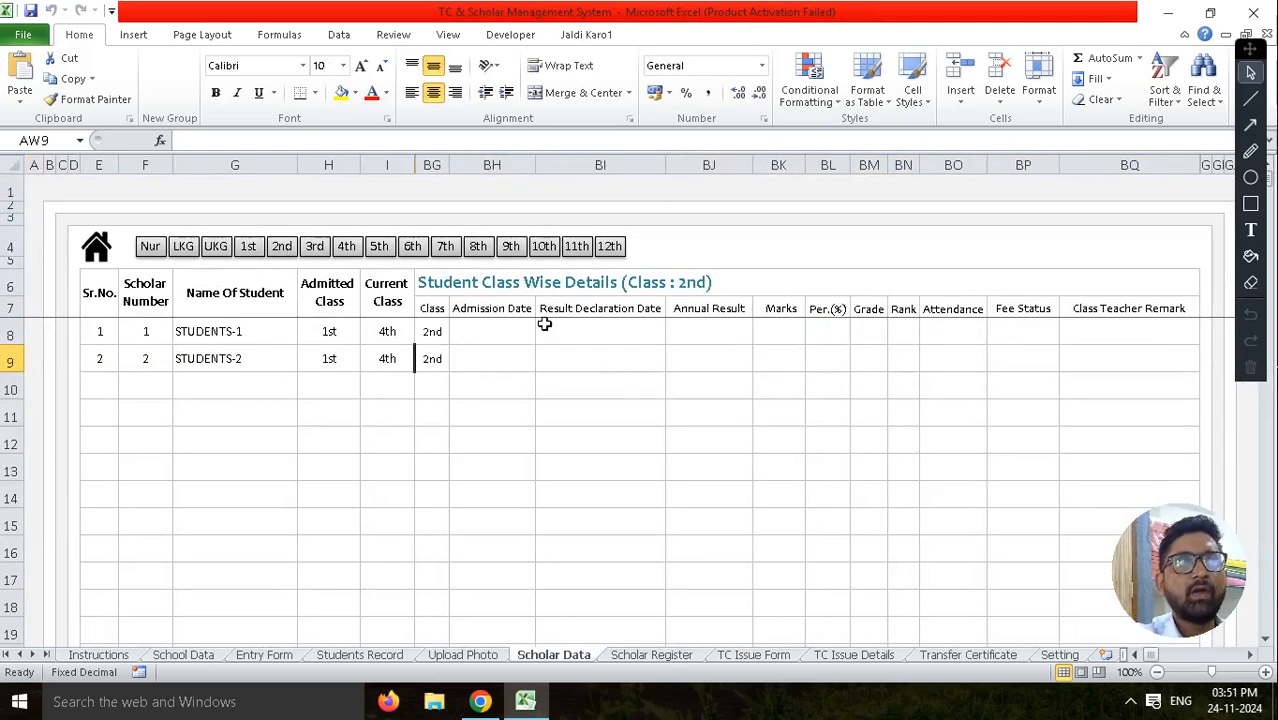
Enter Students-1's class 2nd admission date as 01/04/2021 and result declaration date as 31/03/2022.
left_click_drag(515, 328, 1016, 328)
left_click(480, 324)
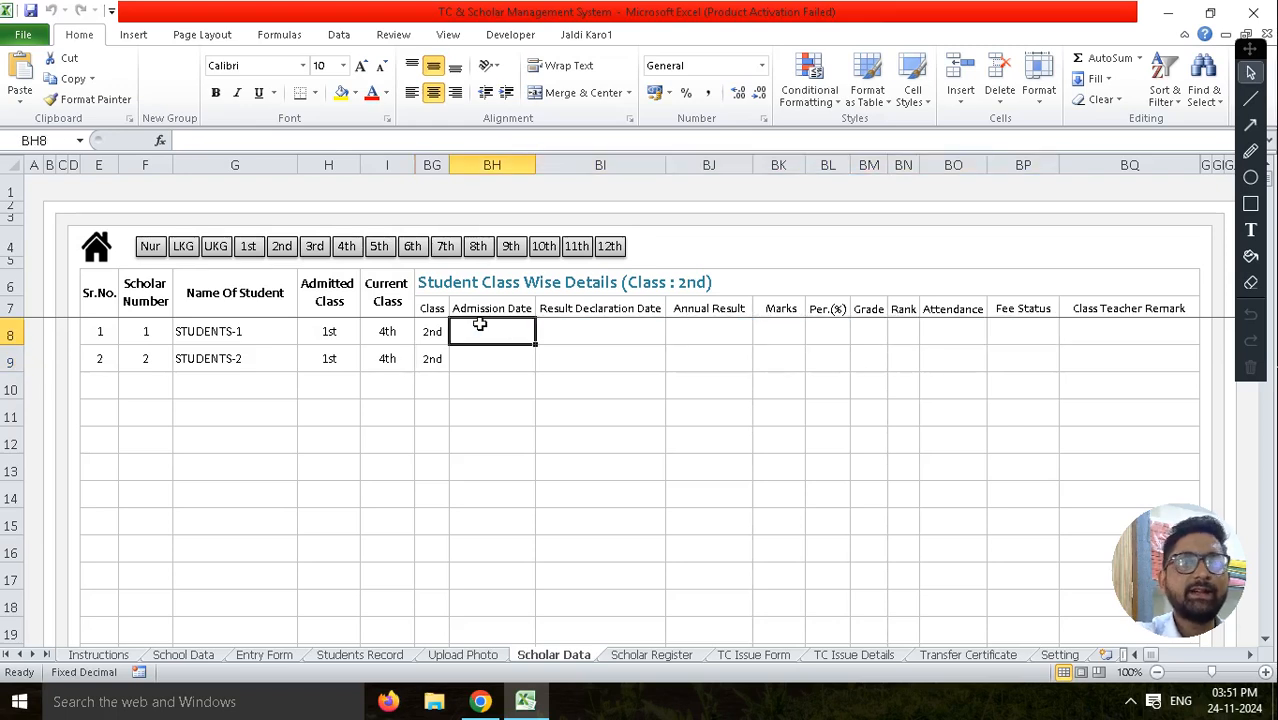
type("01/04/2021")
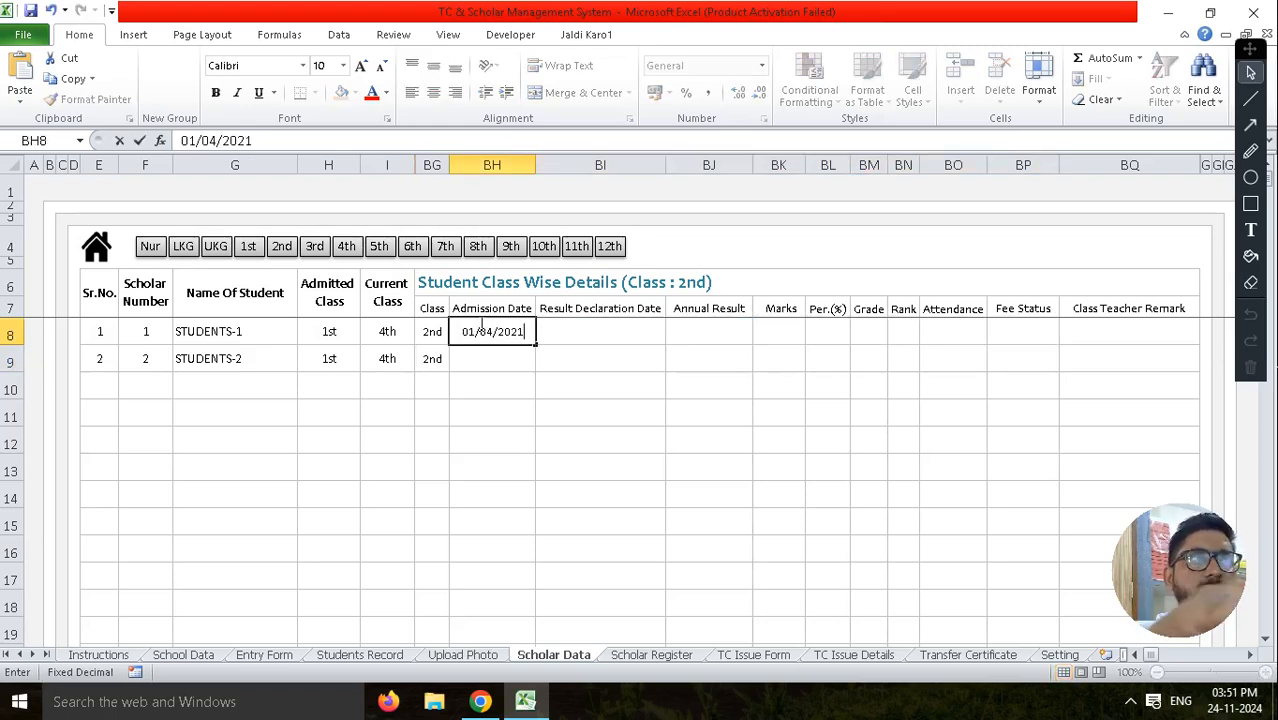
key("Tab")
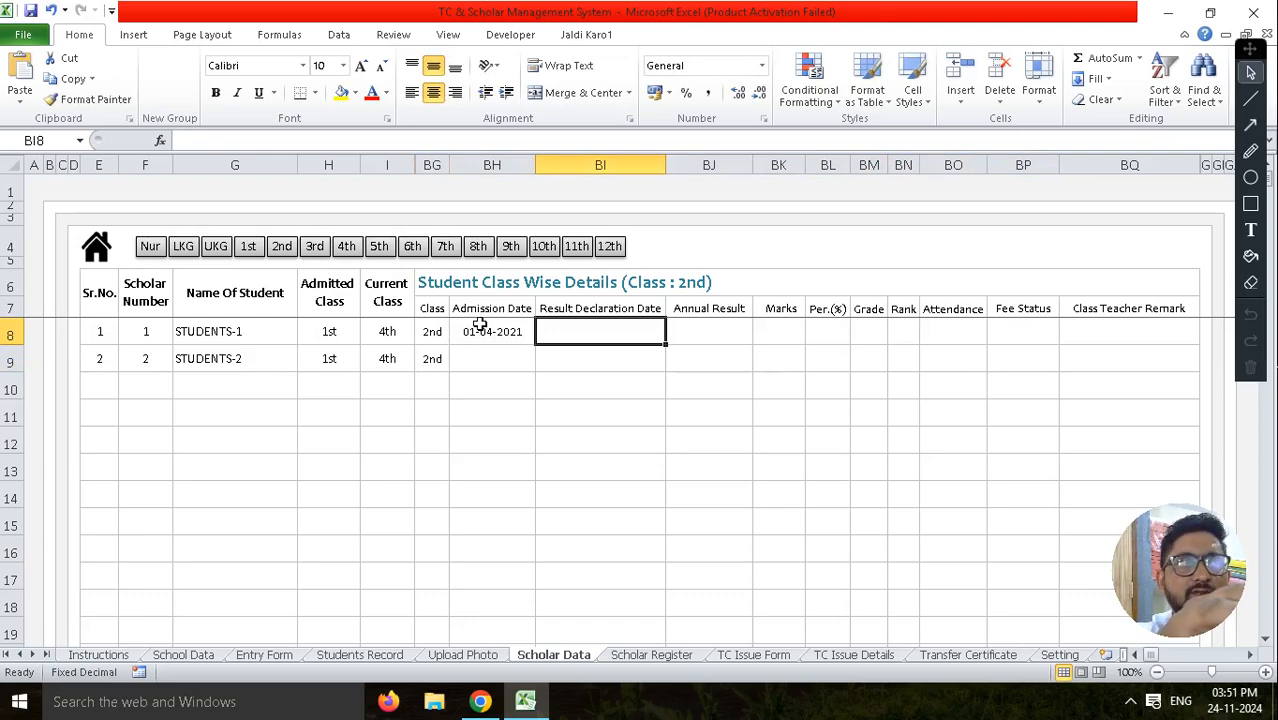
type("31/03/2022")
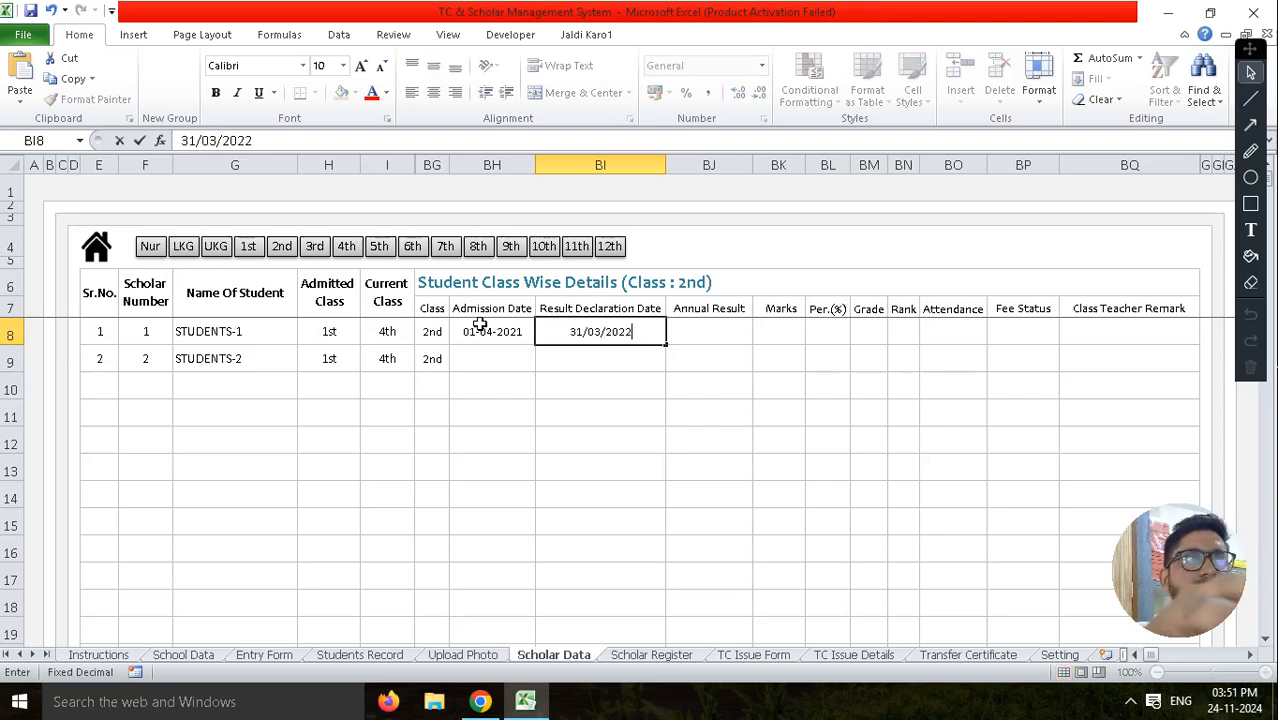
key("Tab")
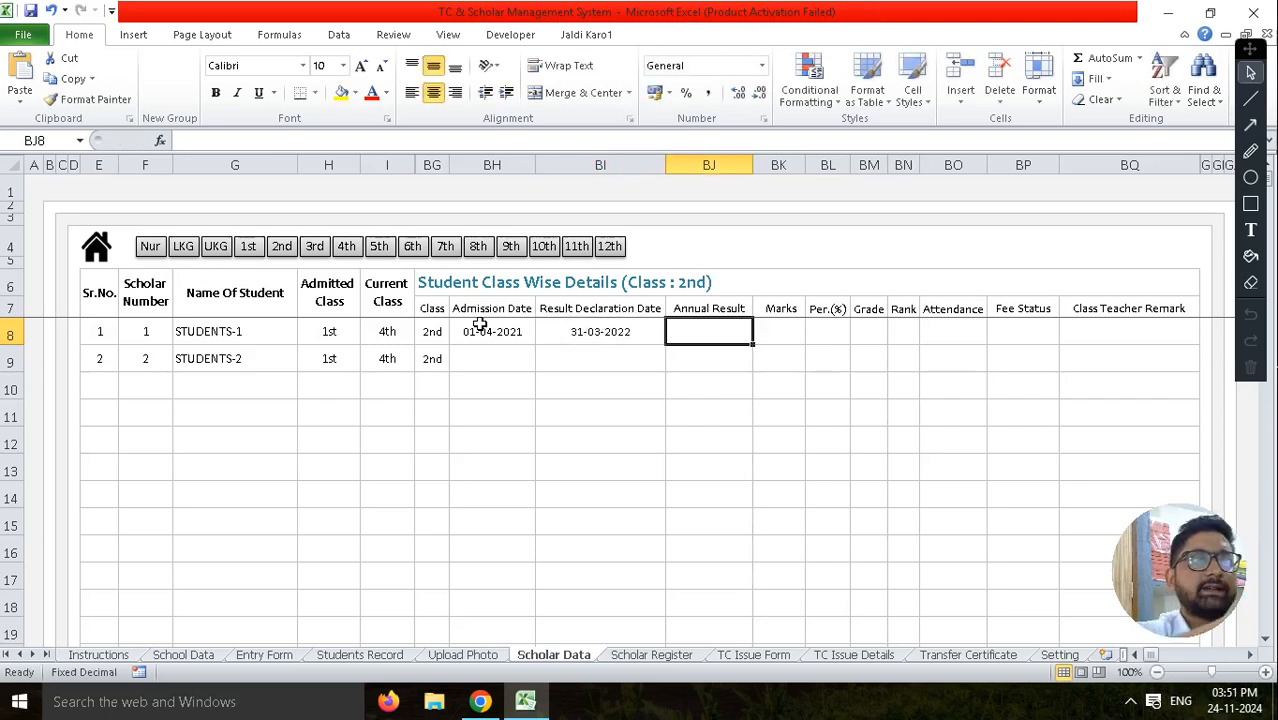
Enter Students-1's class 2nd annual result as Pass, marks as 50/100 and percentage as 50.
type("Pass")
key("Tab")
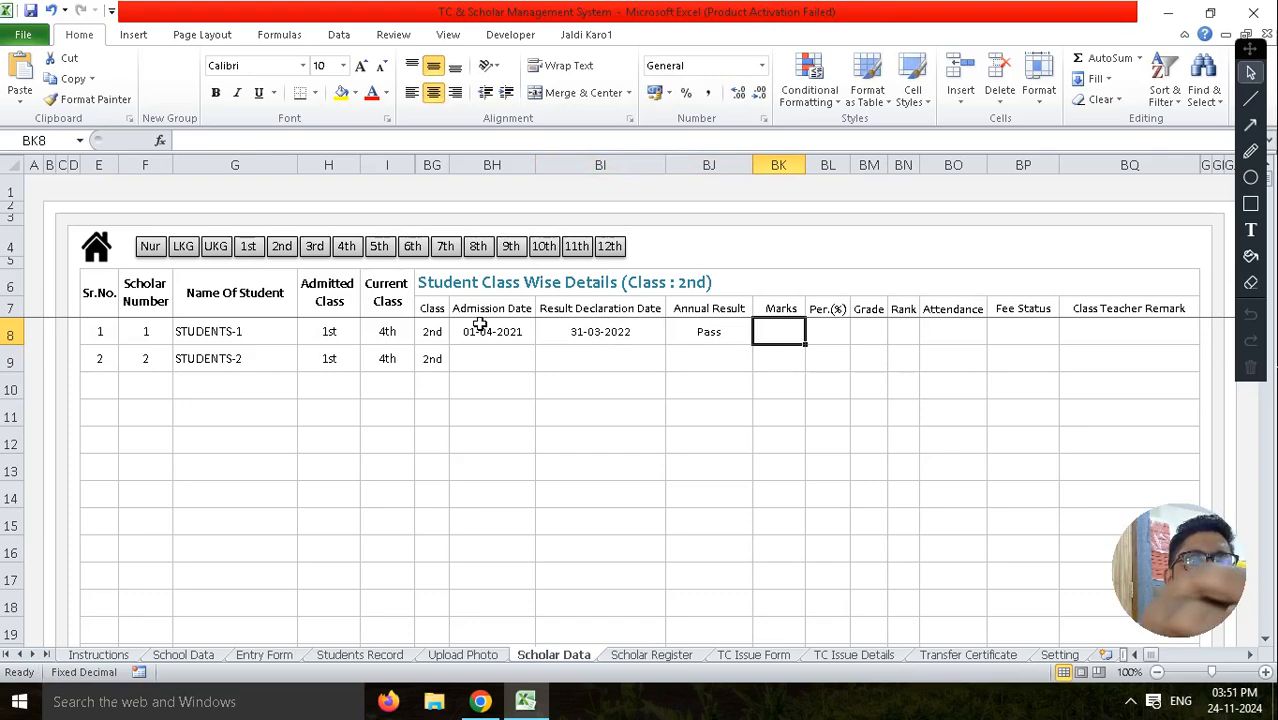
type("50/100")
key("Tab")
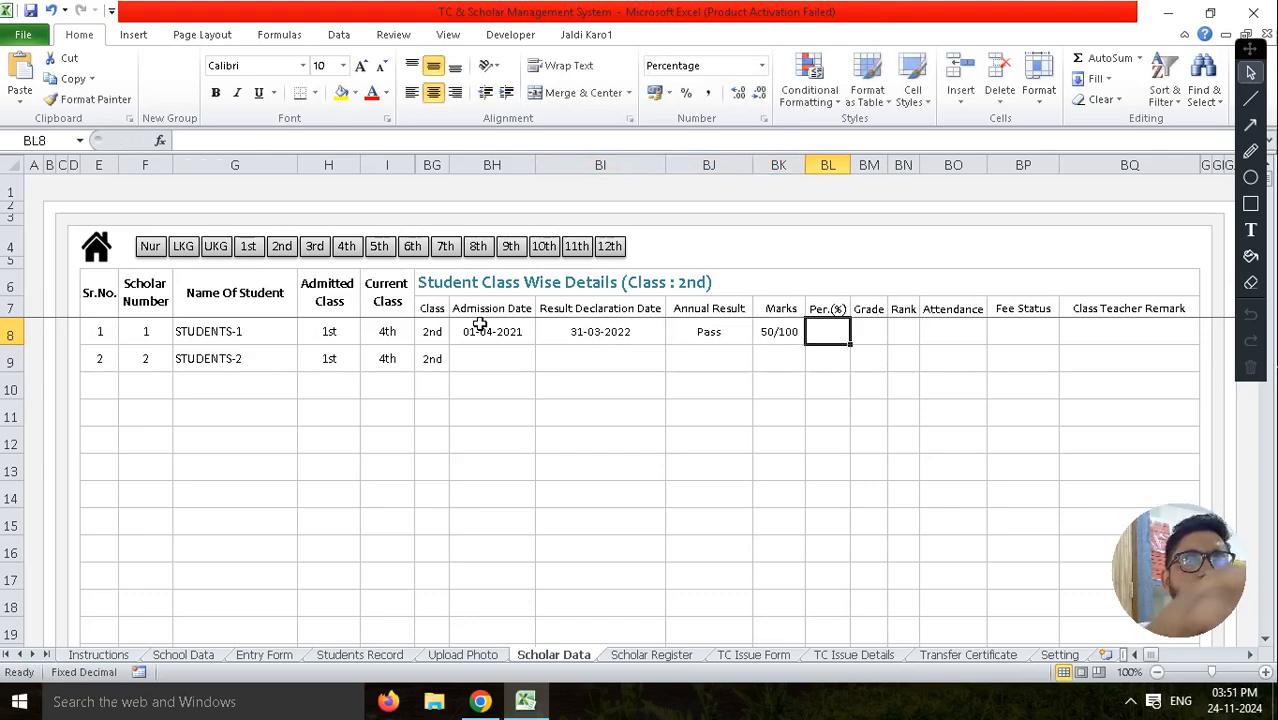
type("50")
key("Tab")
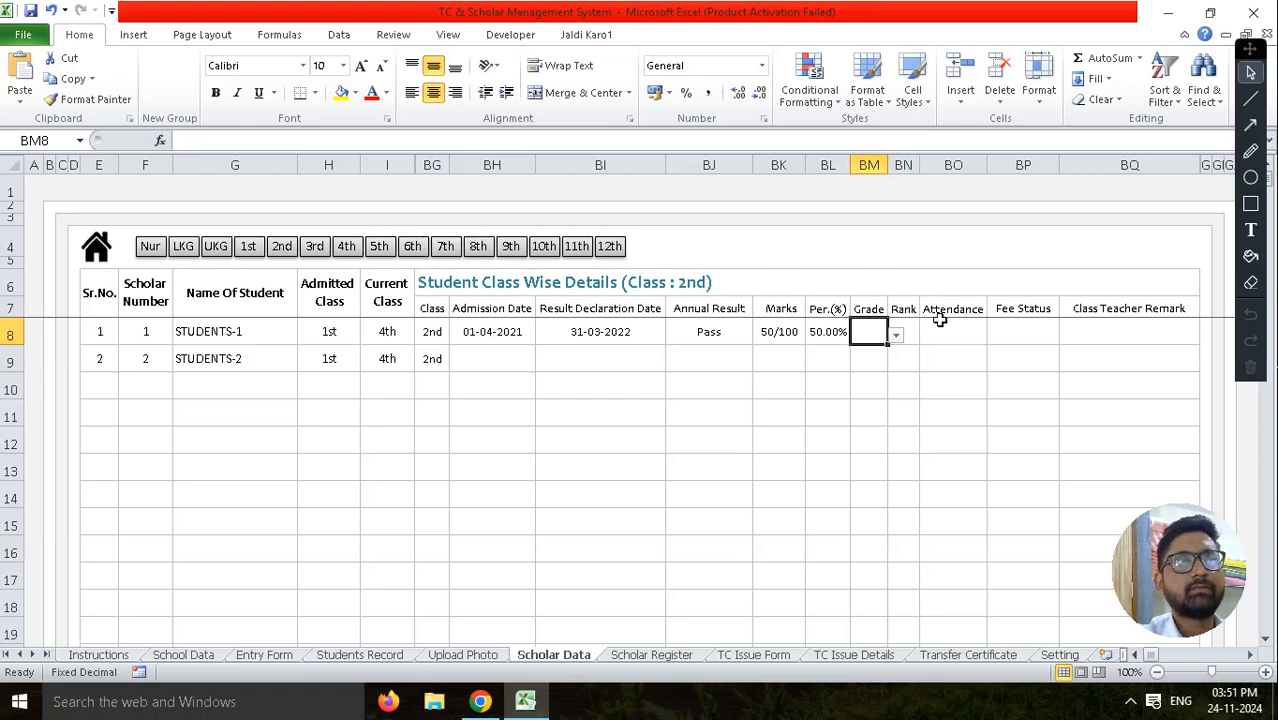
Set Students-1's class 2nd grade to B and rank to 2.
left_click(896, 335)
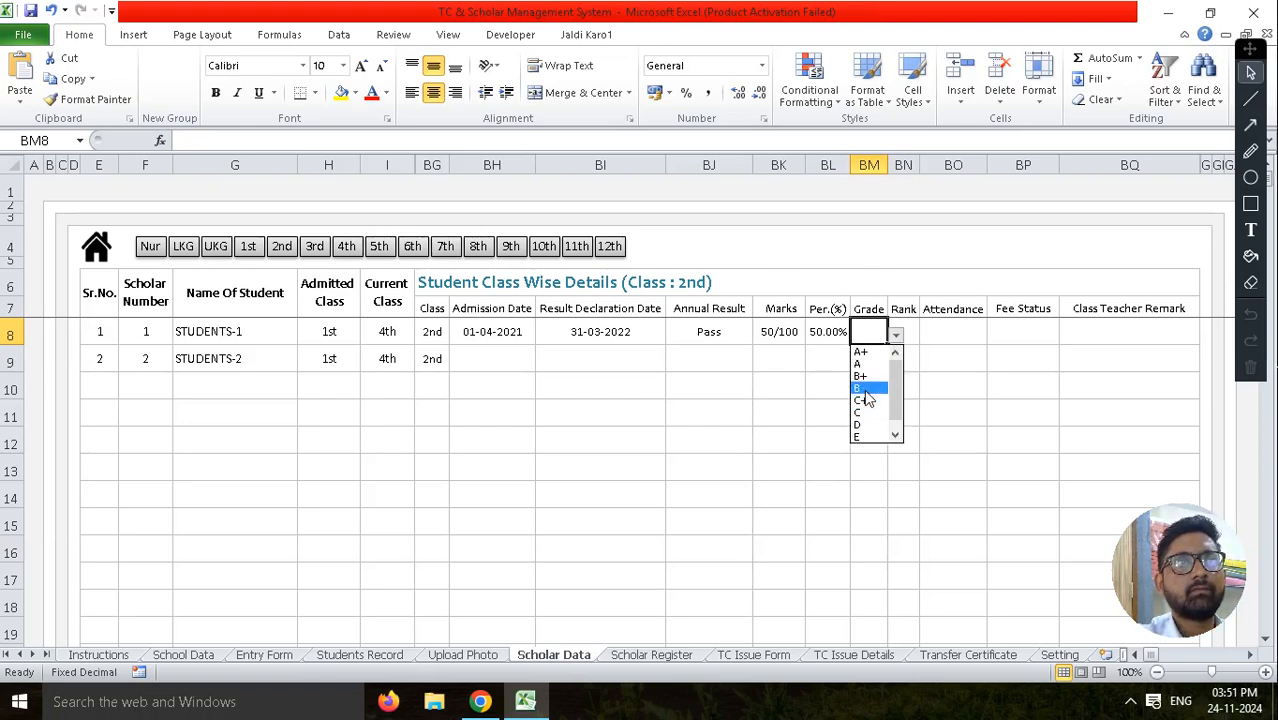
left_click(868, 388)
left_click(908, 336)
type("2")
key("Tab")
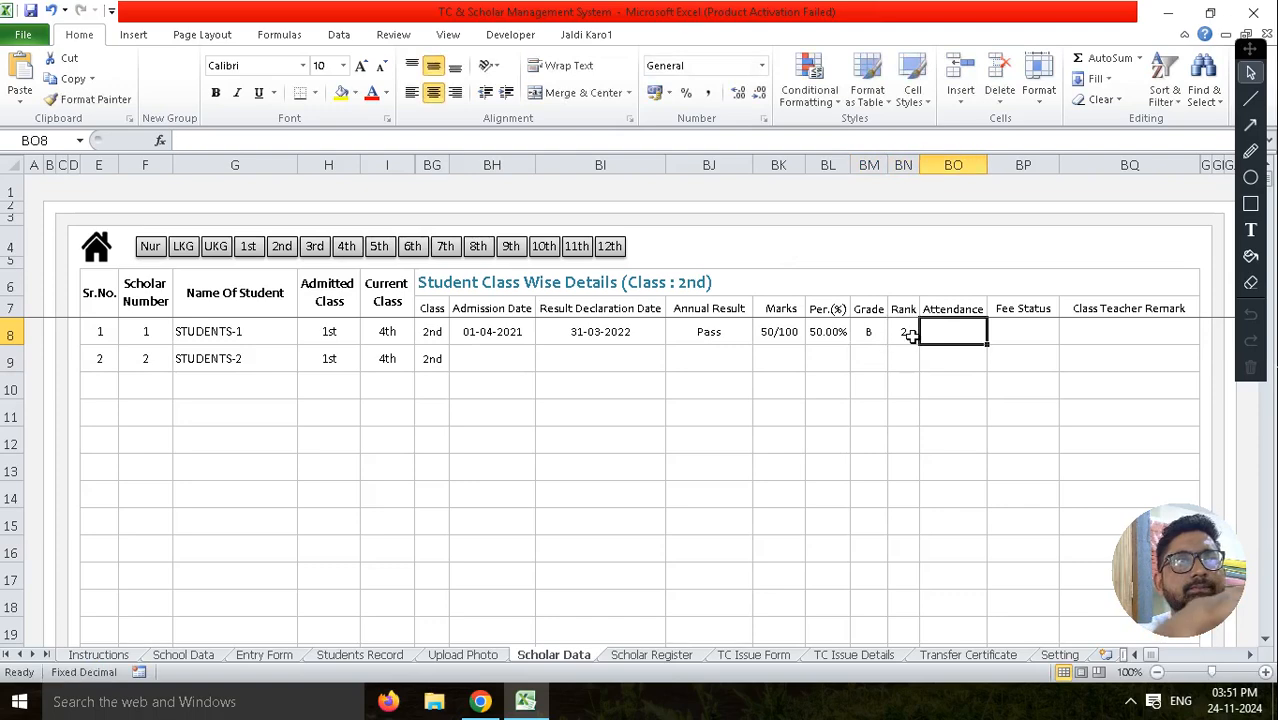
Enter Students-1's class 2nd attendance as 150/200 and fee status as 1500.
type("150/")
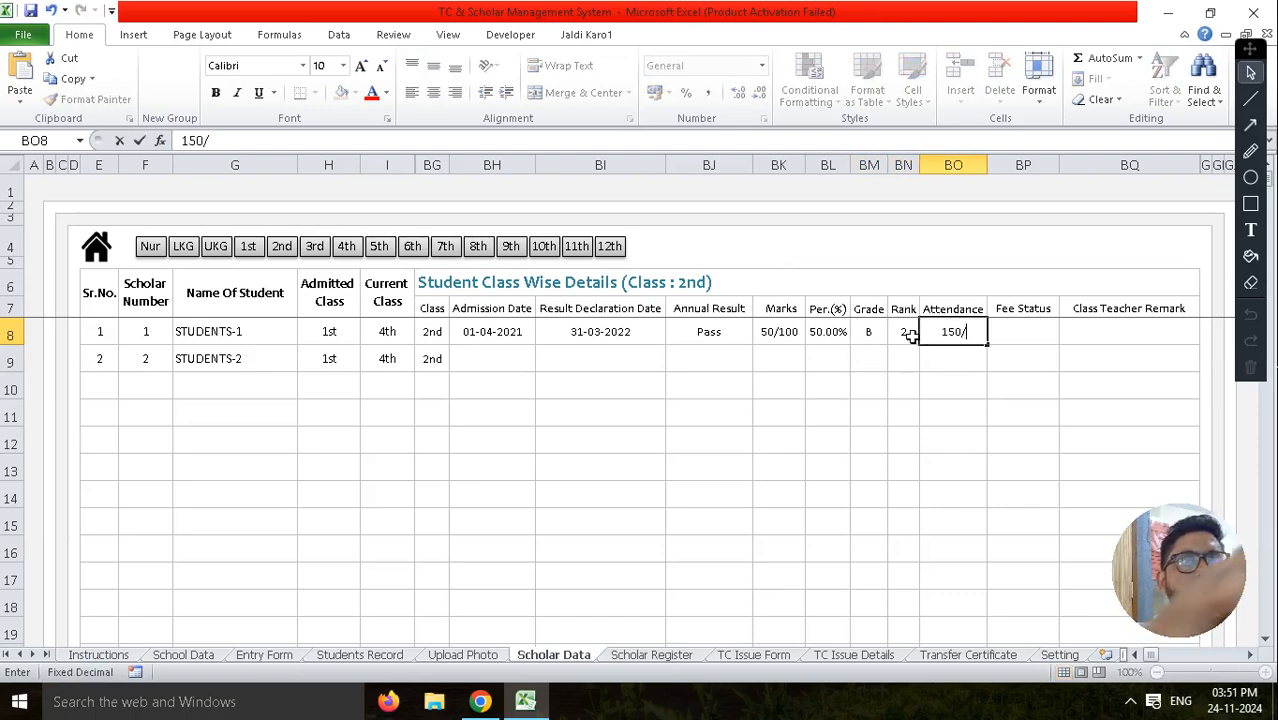
type("200")
key("Tab")
type("15")
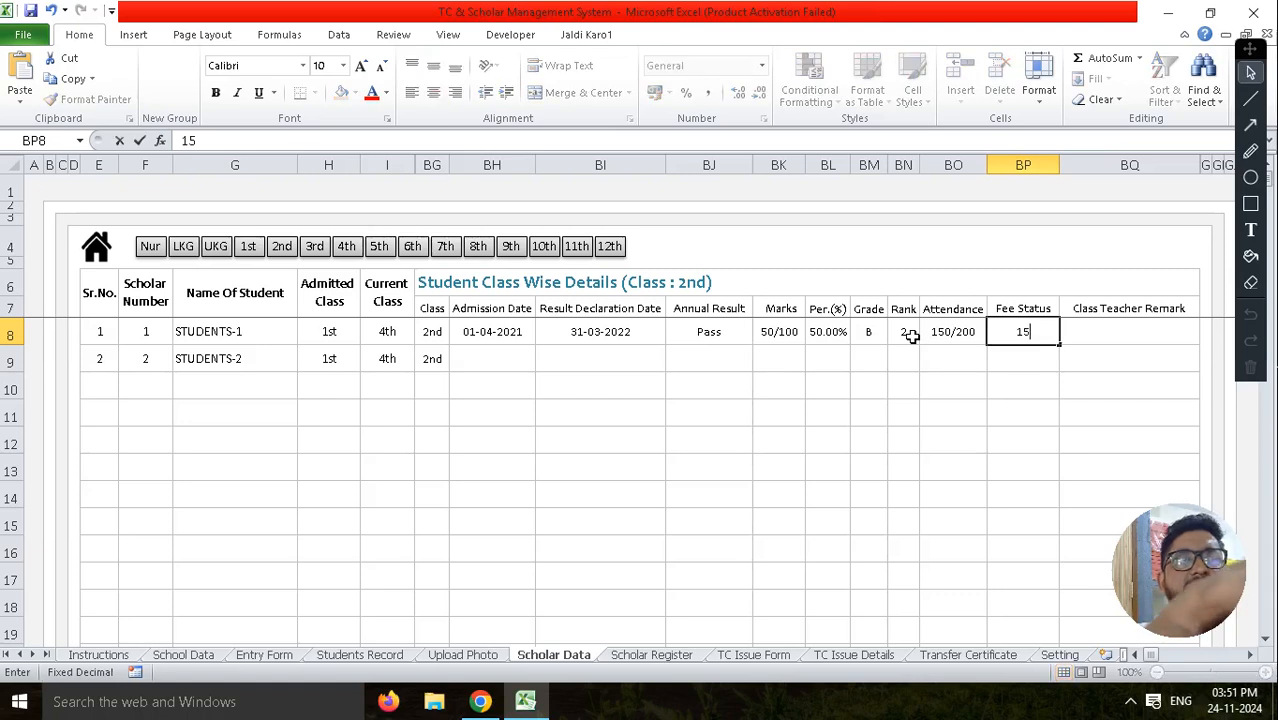
type("00")
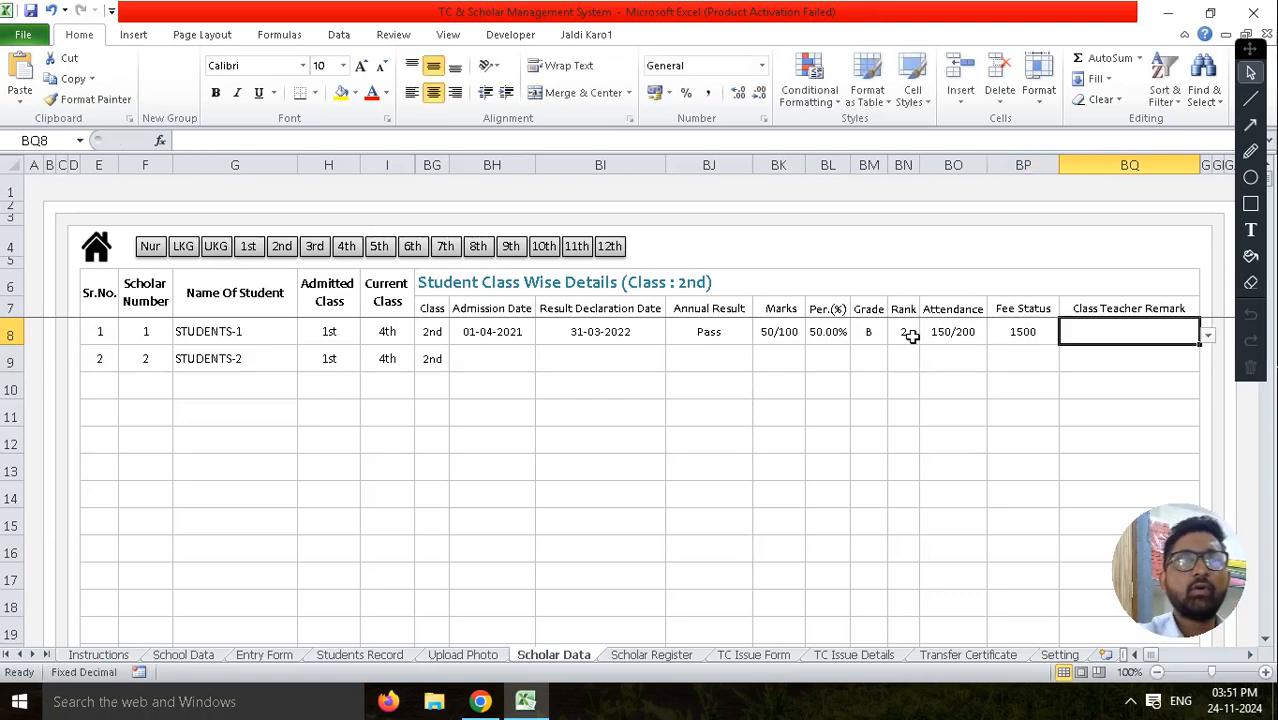
Set the class teacher remark for Students-1 in class 2nd to Excellent.
left_click(1208, 336)
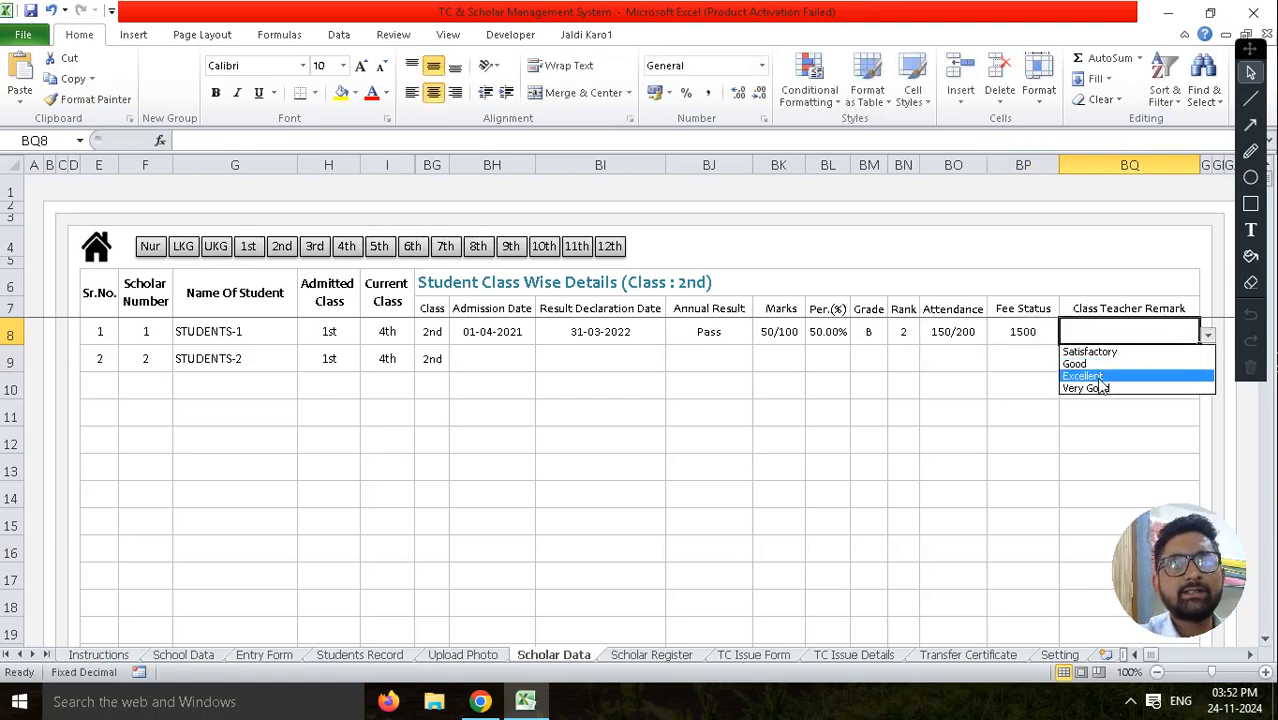
left_click(1080, 364)
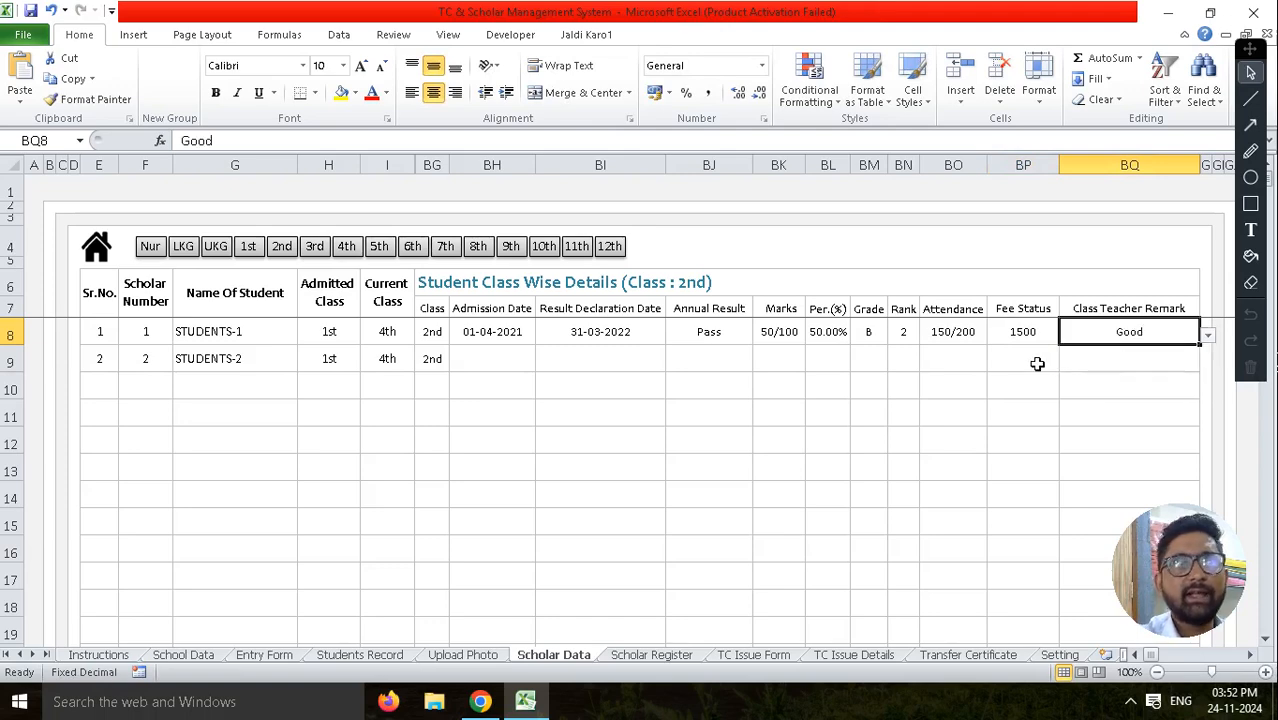
left_click(1207, 338)
left_click(1138, 377)
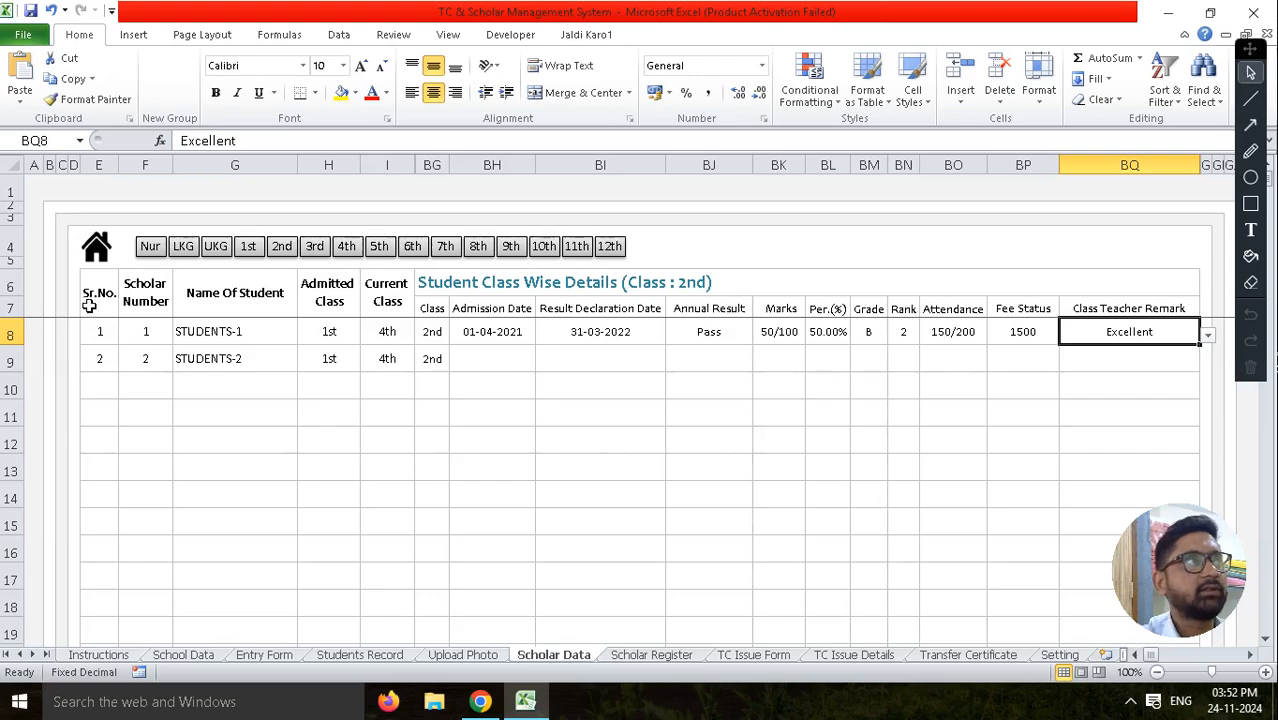
Examine the session-wise class rows and the fee status section of Students-1 in the Scholar Register.
left_click(97, 252)
left_click(818, 418)
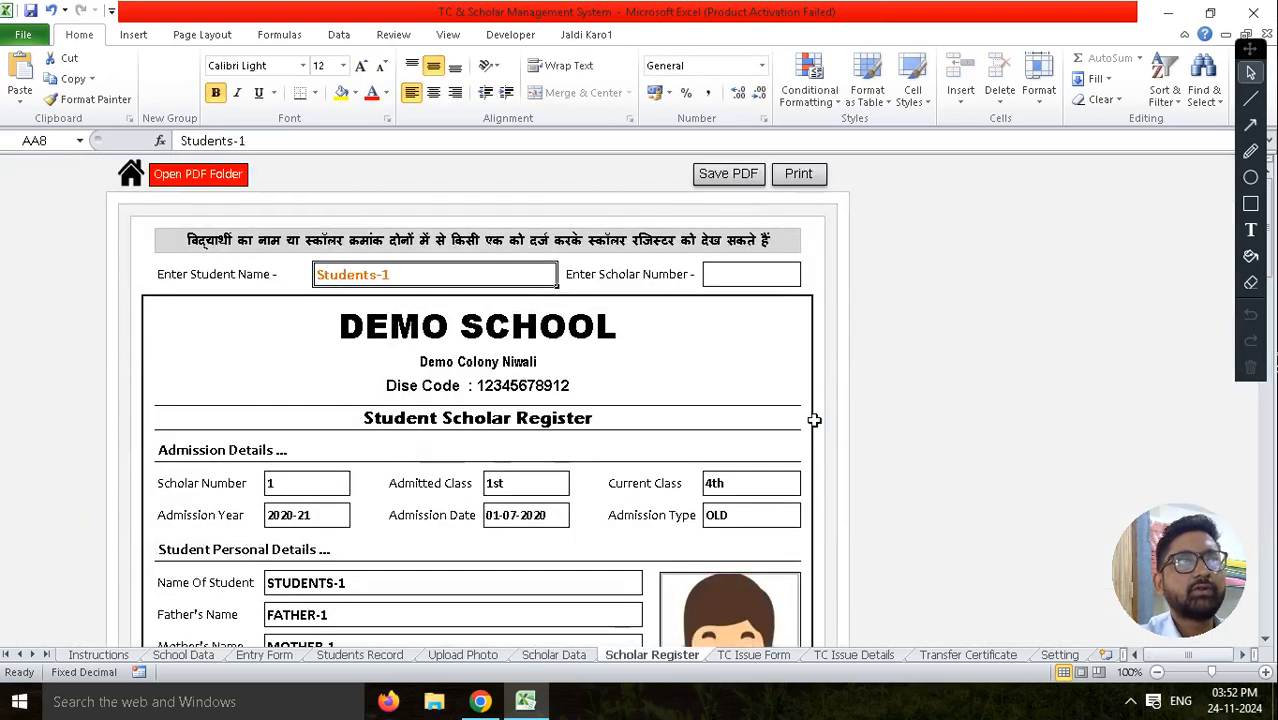
scroll(814, 425, "down", 5)
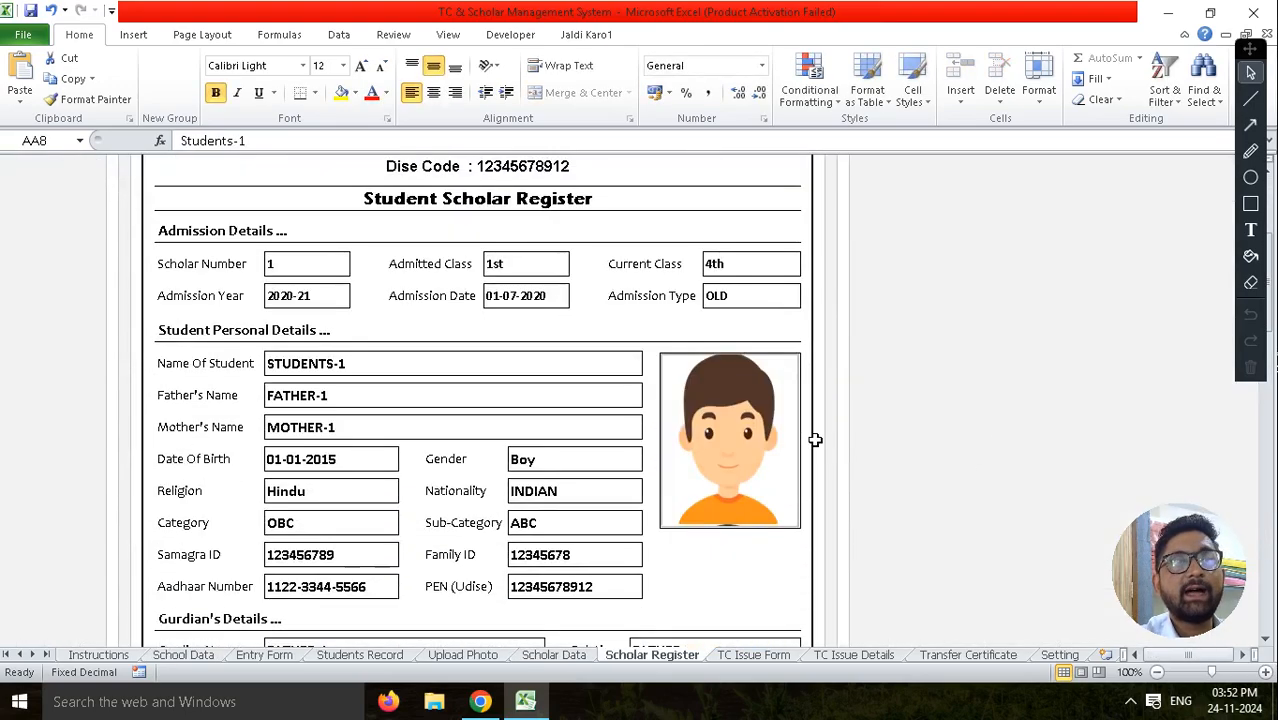
scroll(814, 437, "down", 4)
scroll(814, 438, "down", 6)
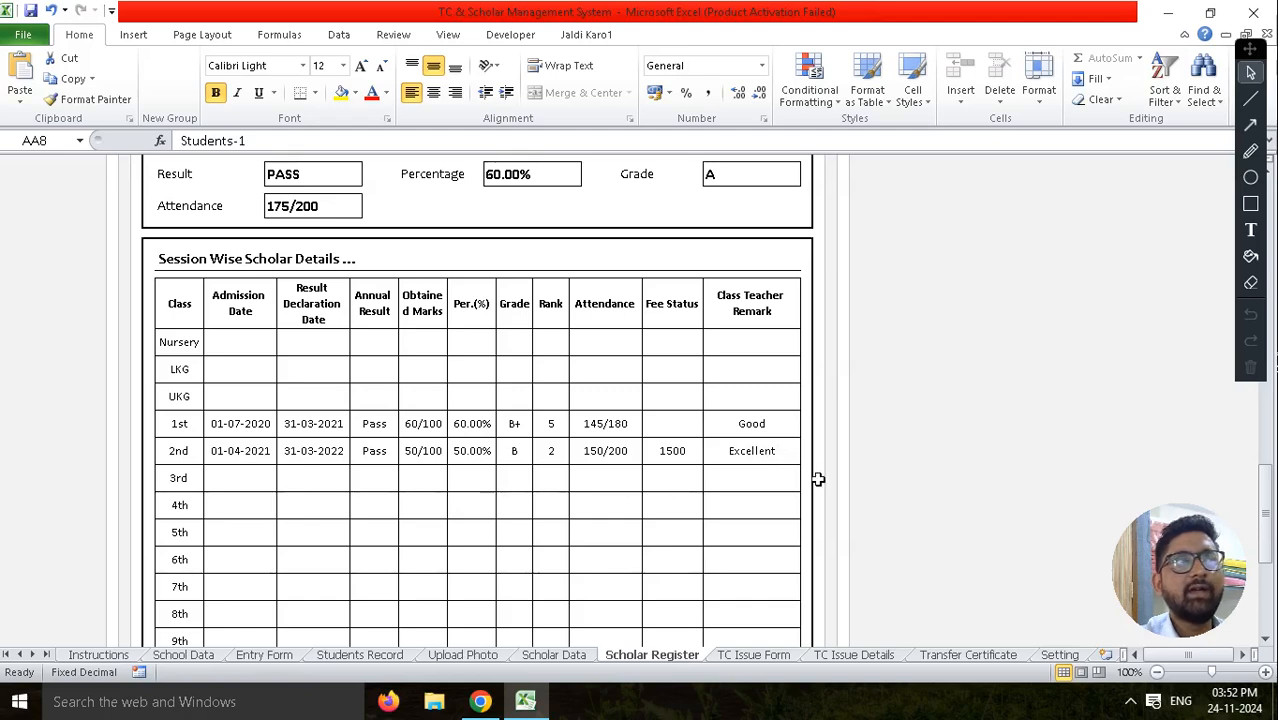
scroll(392, 451, "down", 1)
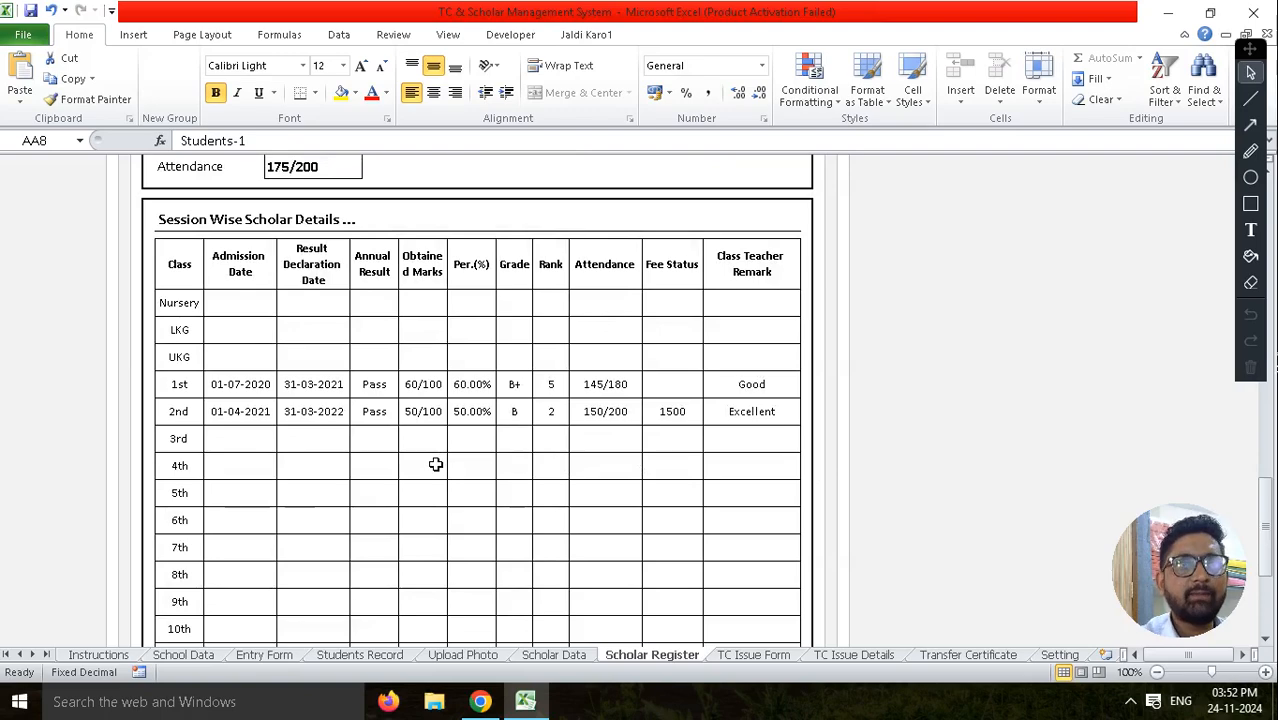
scroll(471, 466, "down", 4)
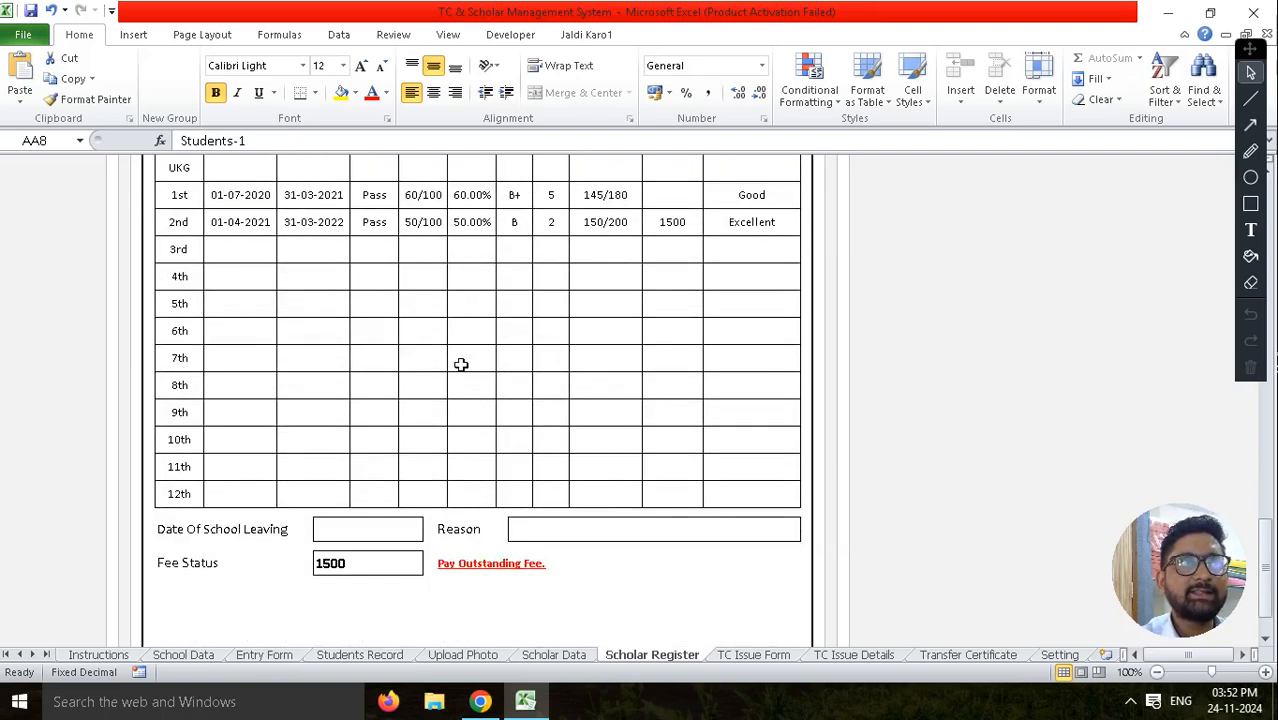
scroll(511, 424, "up", 5)
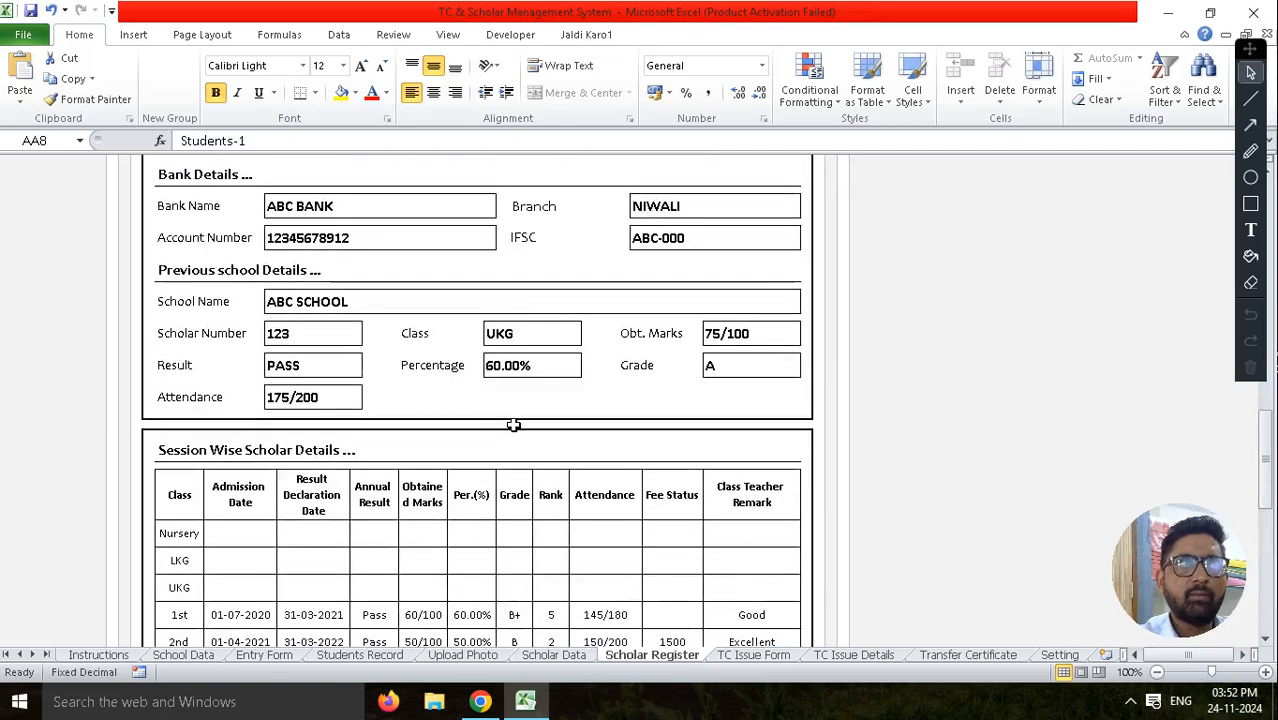
scroll(556, 414, "up", 12)
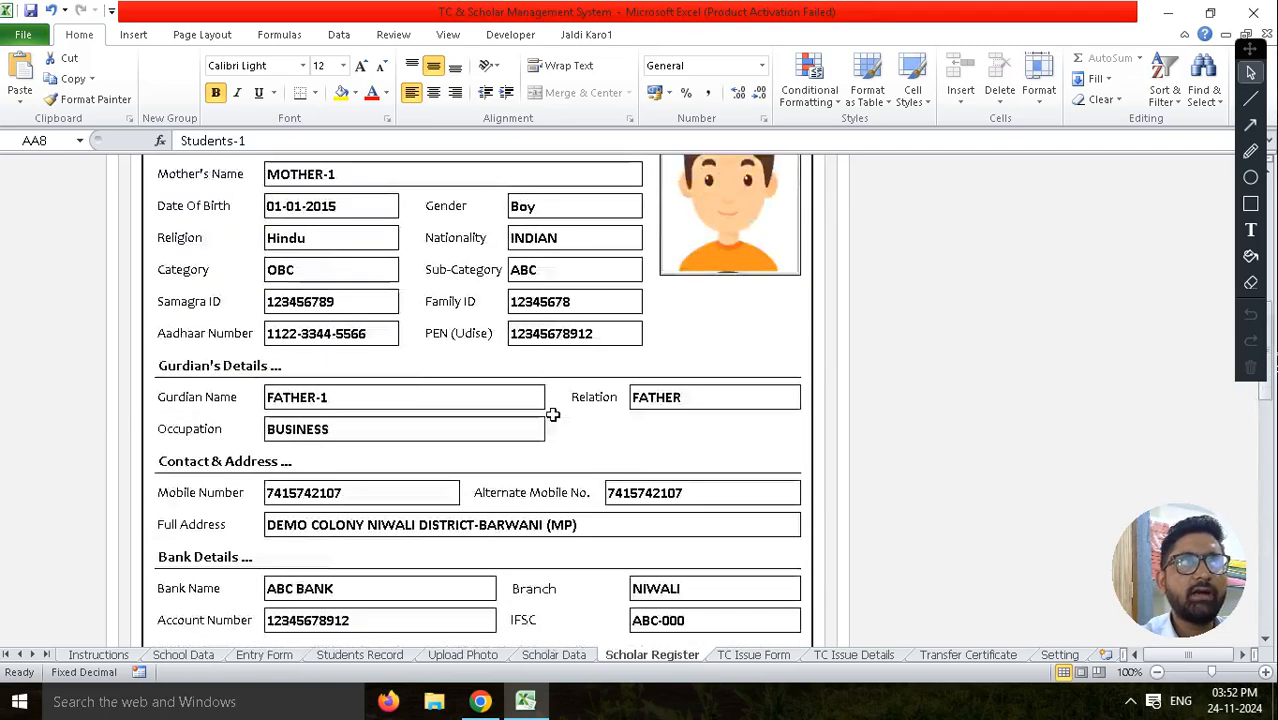
scroll(700, 485, "down", 20)
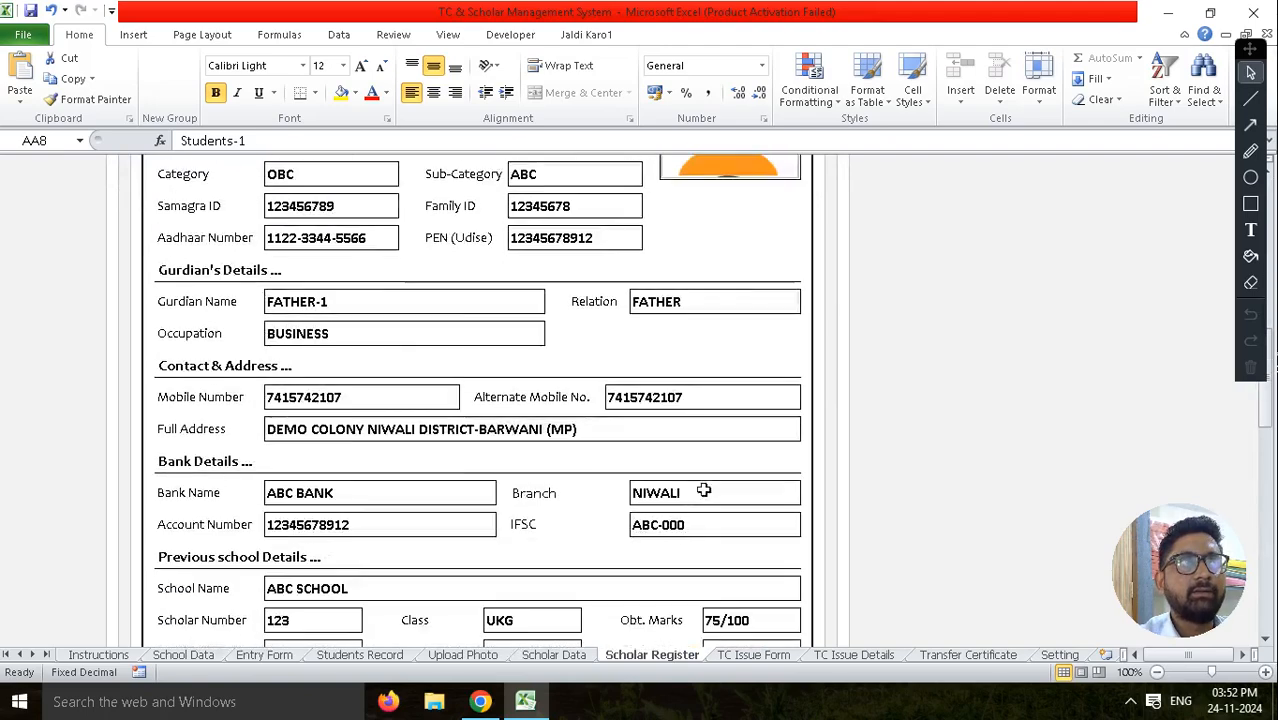
scroll(642, 473, "up", 3)
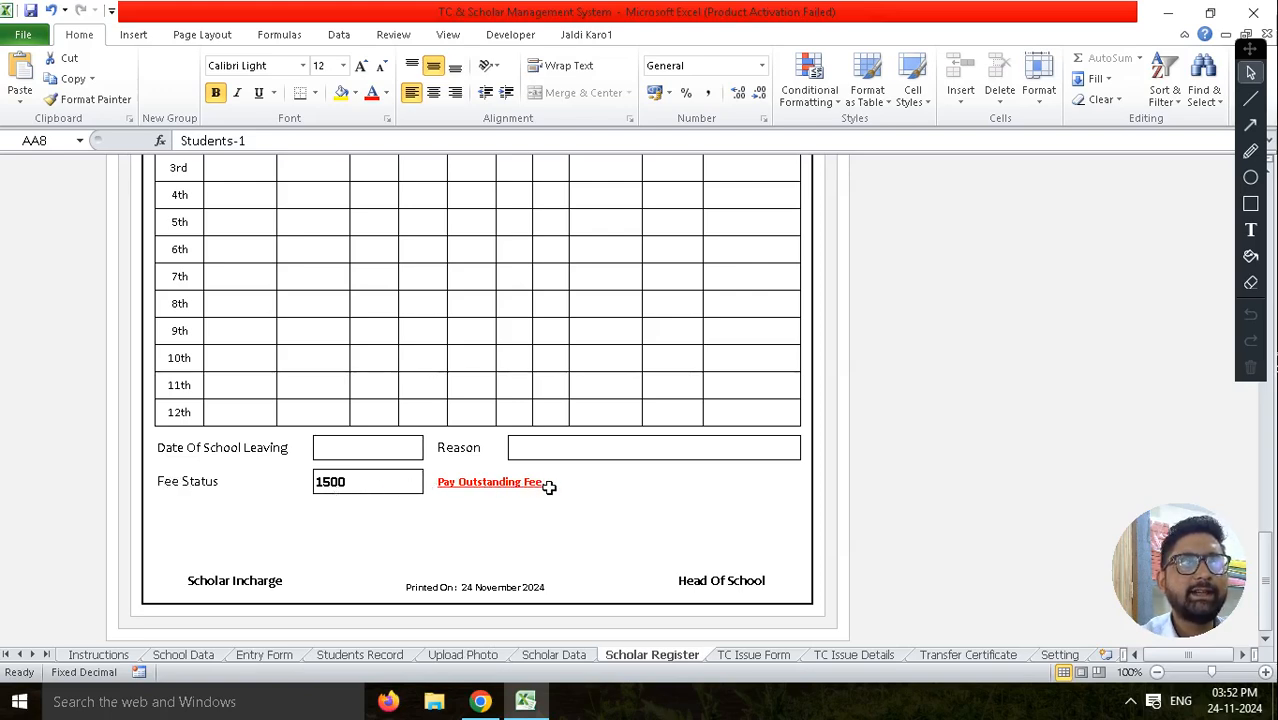
Change the student name lookup in the Scholar Register to Students-2.
scroll(553, 488, "up", 15)
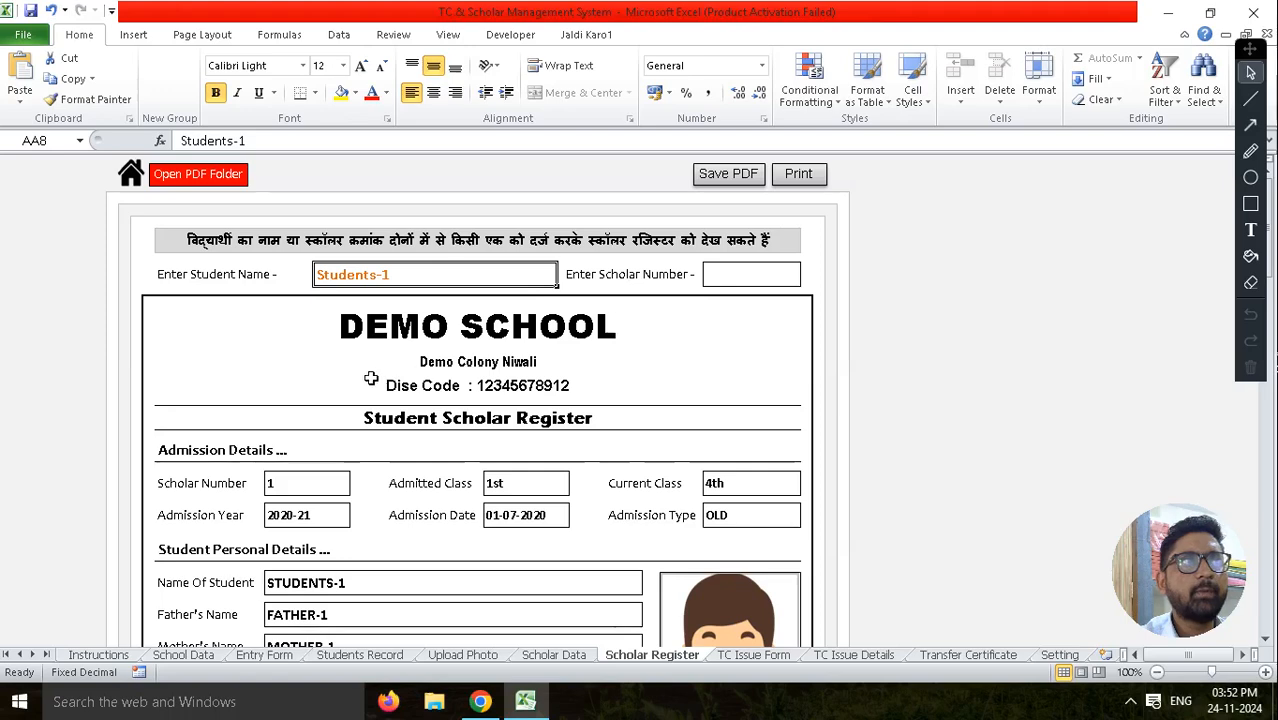
double_click(396, 275)
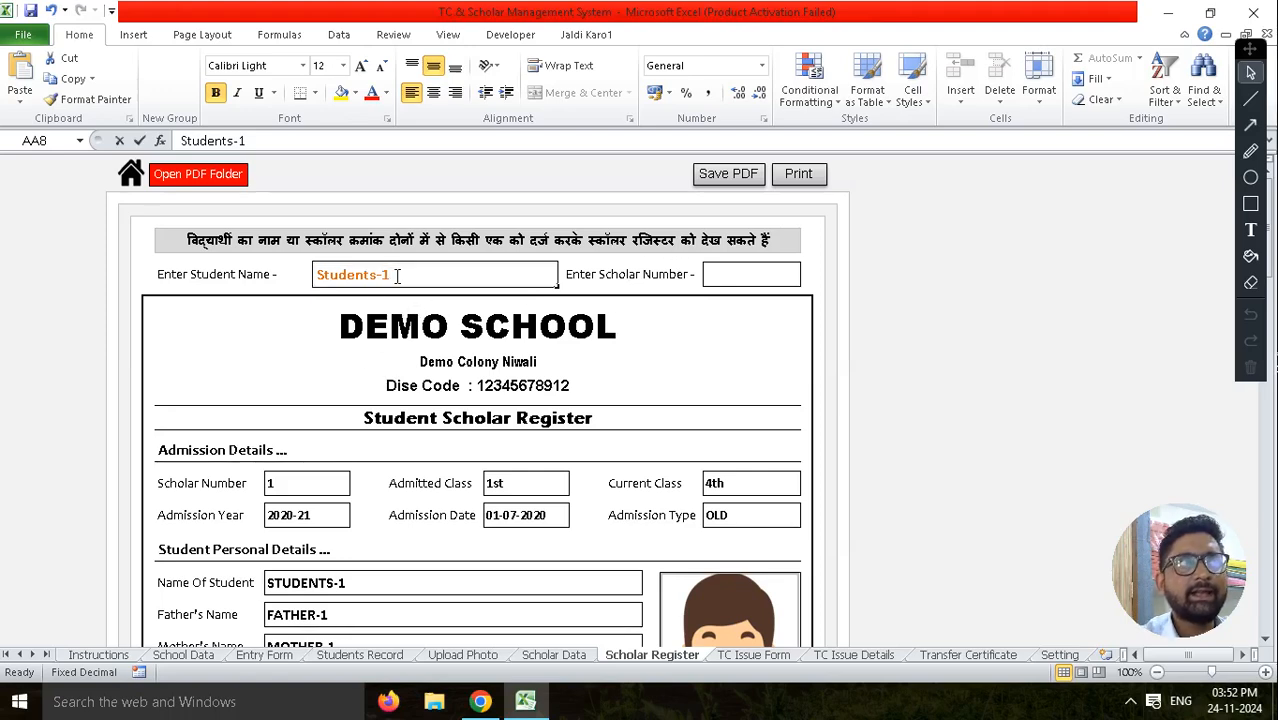
key("Tab")
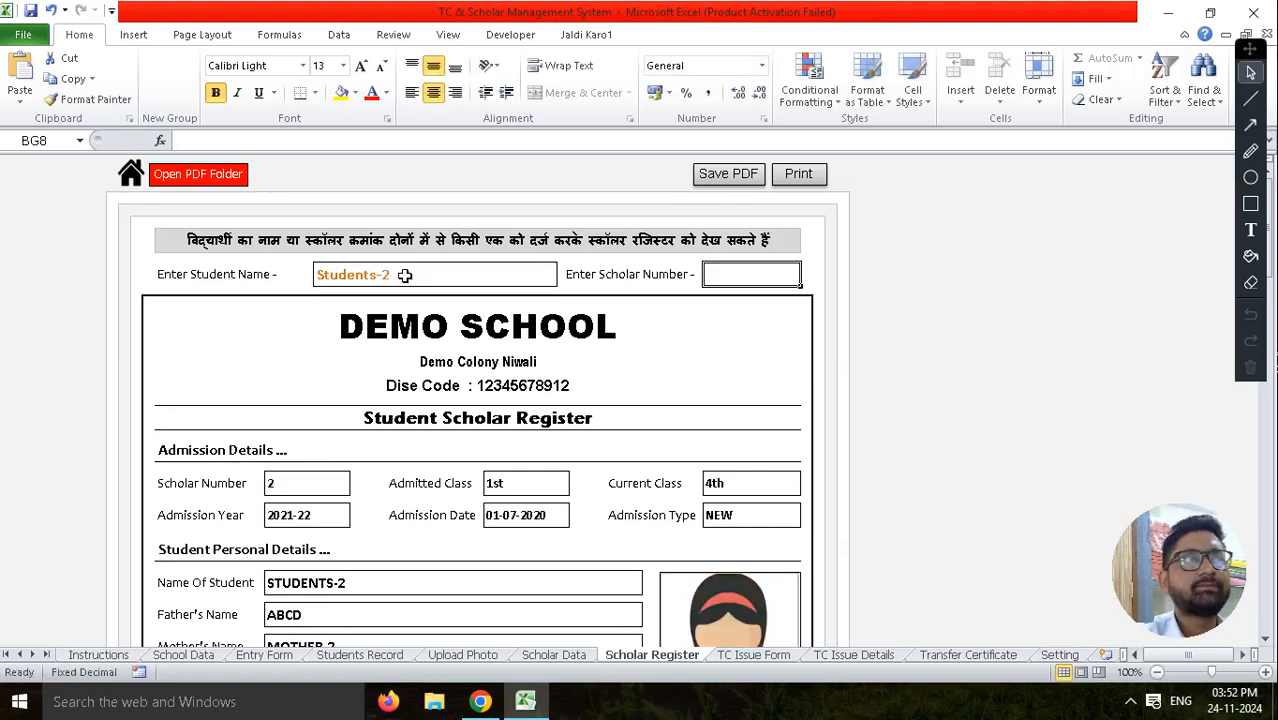
Examine the photo and the admission, personal, guardian and contact details in Students-2's Scholar Register.
scroll(500, 386, "down", 5)
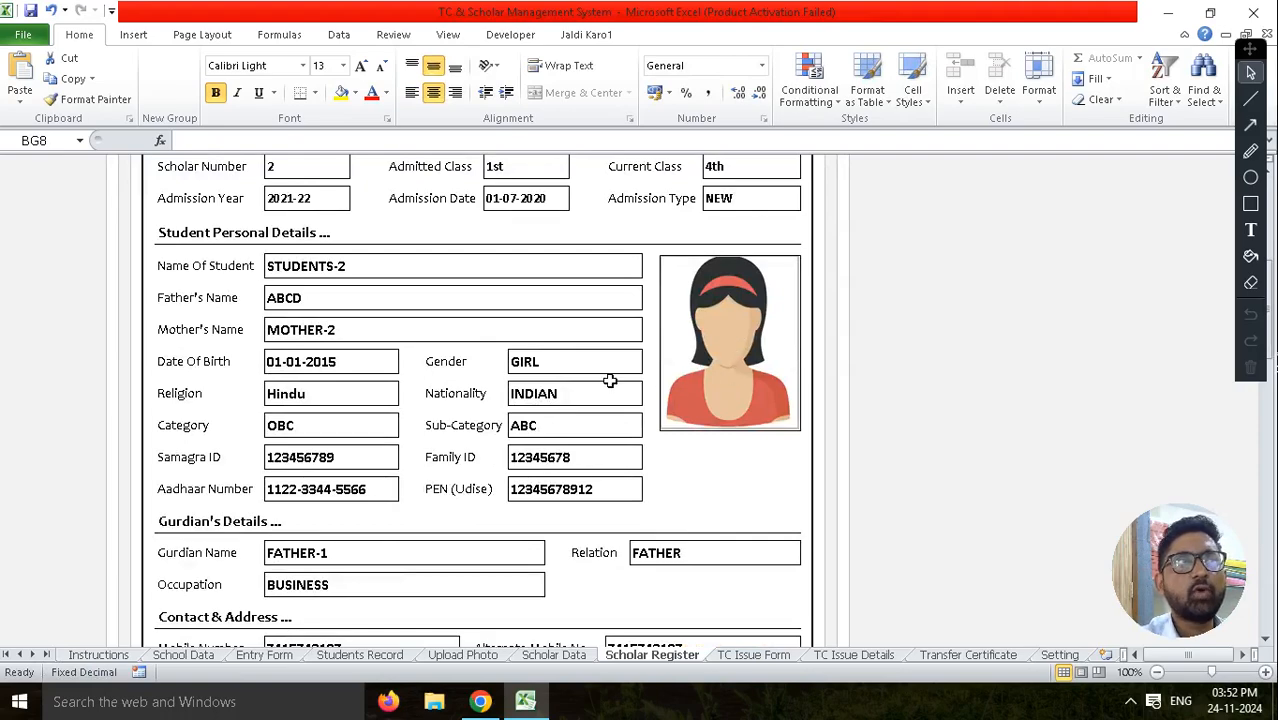
scroll(609, 380, "up", 2)
scroll(626, 364, "down", 2)
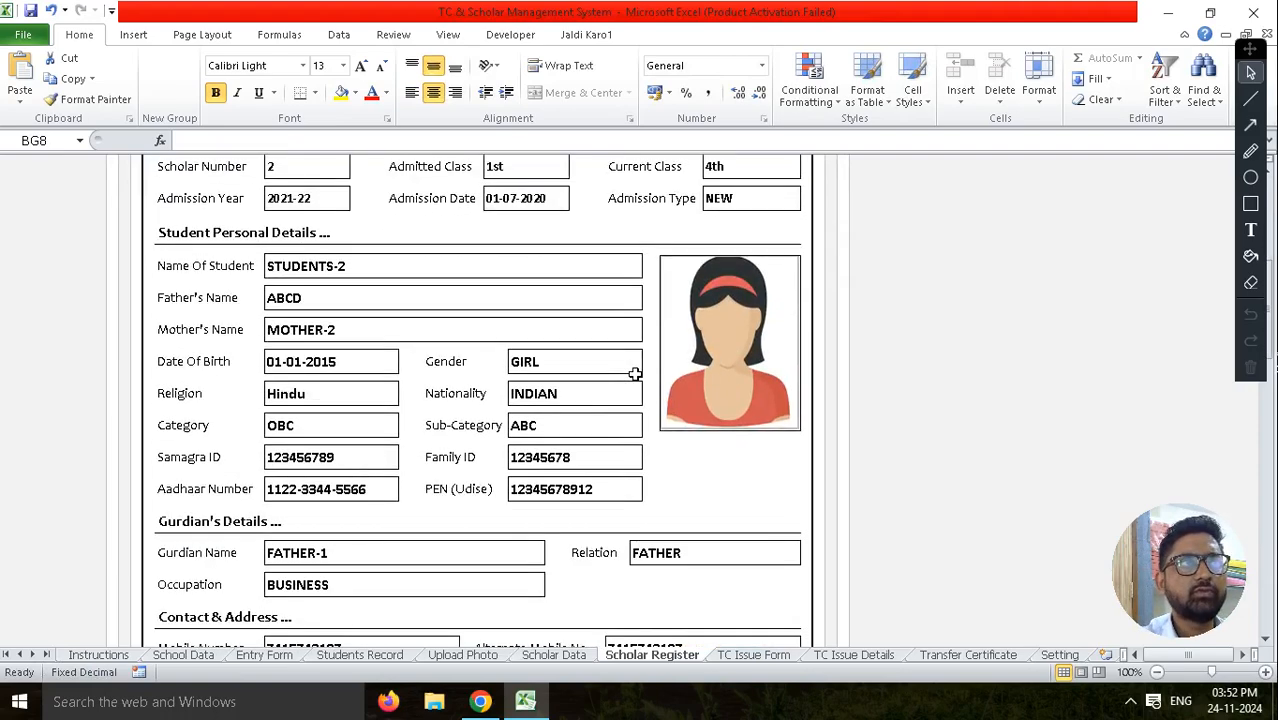
scroll(436, 322, "down", 2)
scroll(499, 368, "up", 3)
scroll(590, 440, "down", 3)
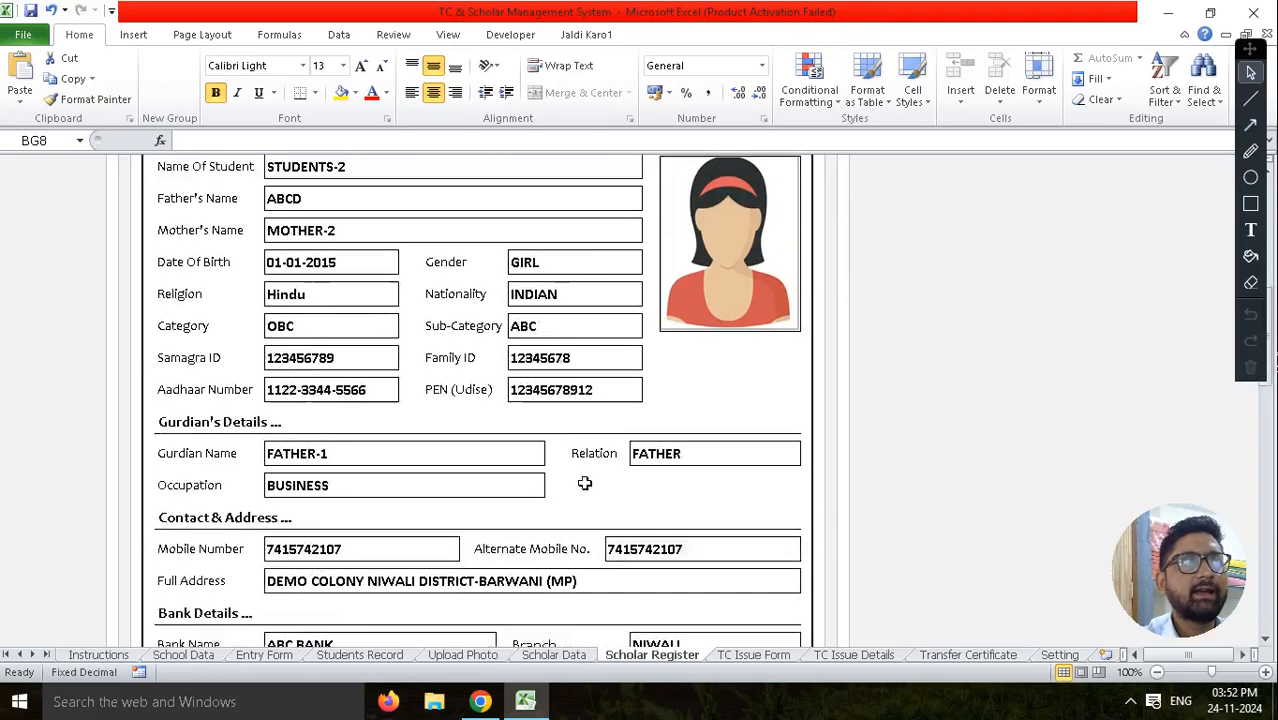
Examine the bank, previous school, session-wise and school leaving details of Students-2 in the Scholar Register.
scroll(476, 465, "down", 8)
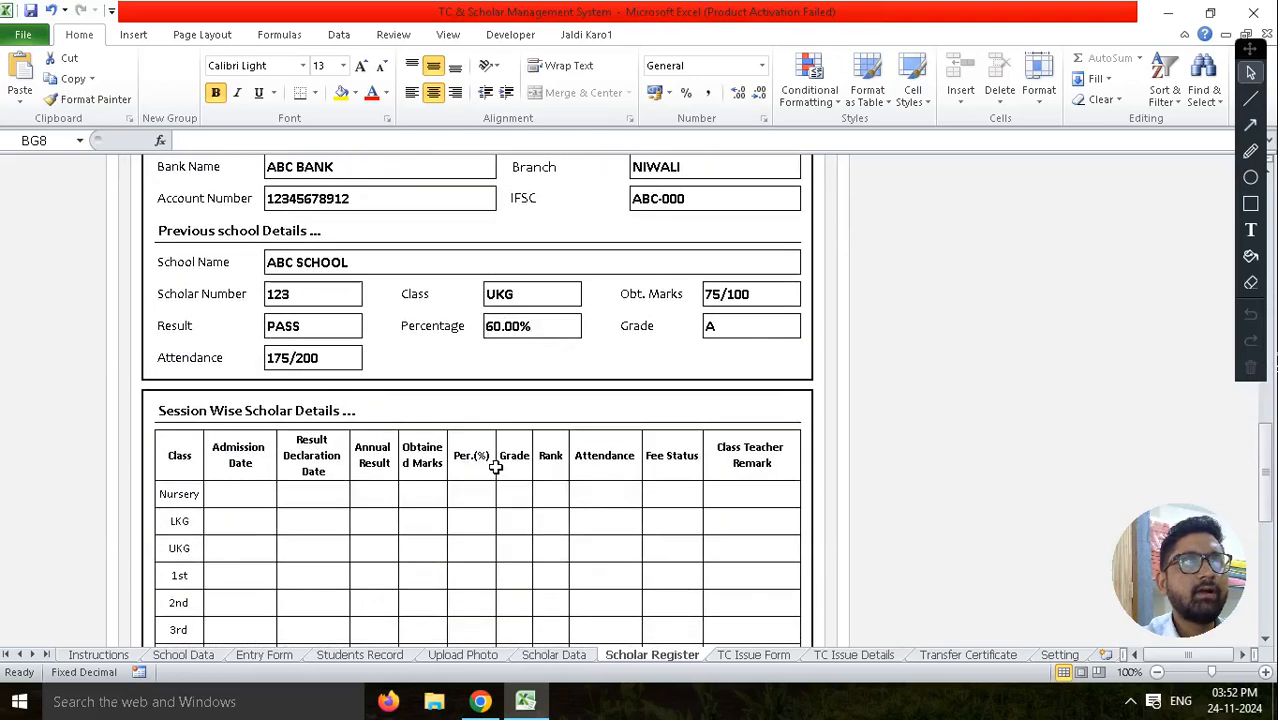
scroll(495, 466, "down", 3)
scroll(704, 540, "down", 3)
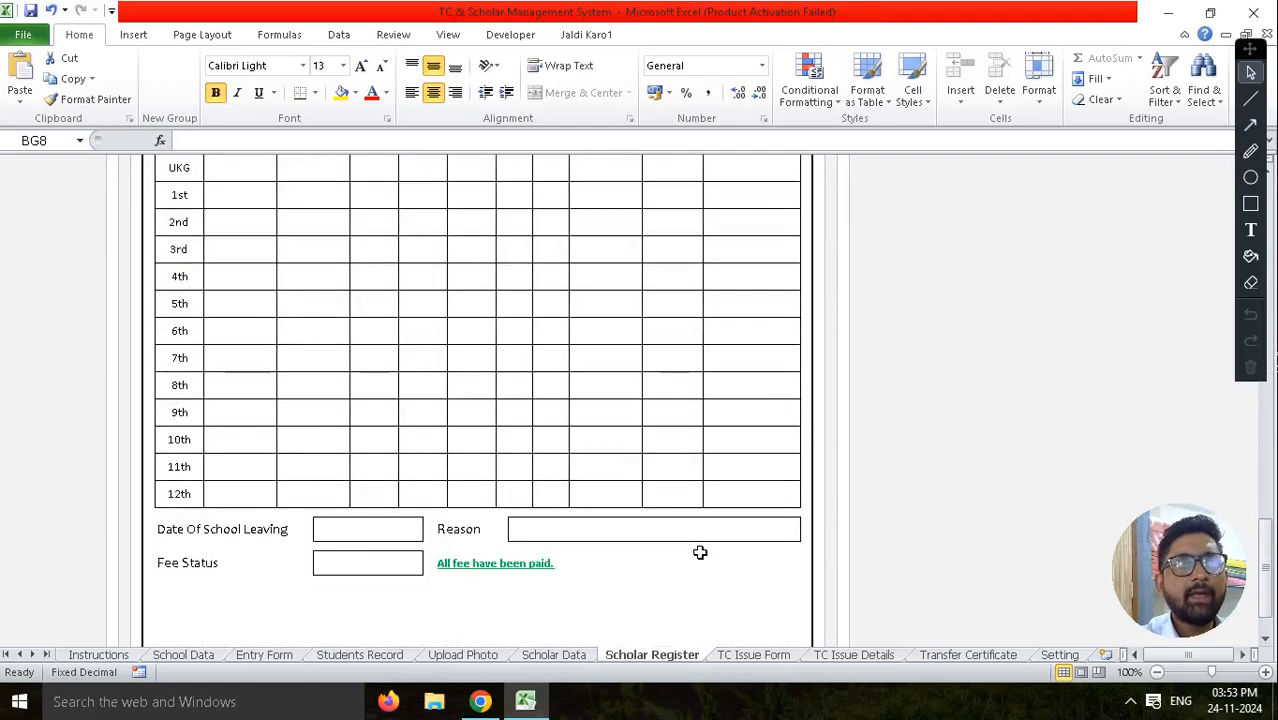
scroll(700, 552, "up", 20)
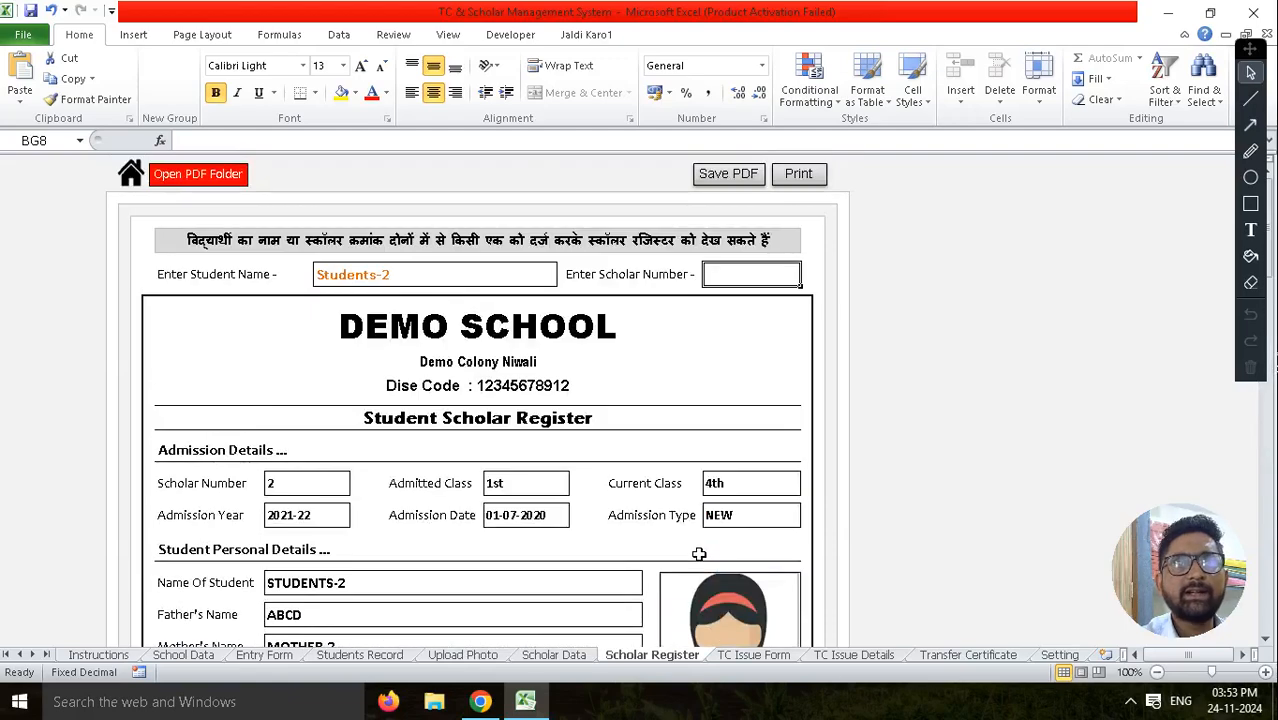
Return to the Scholar Data sheet and display the class-wise details for class 6th.
left_click(130, 188)
left_click(840, 386)
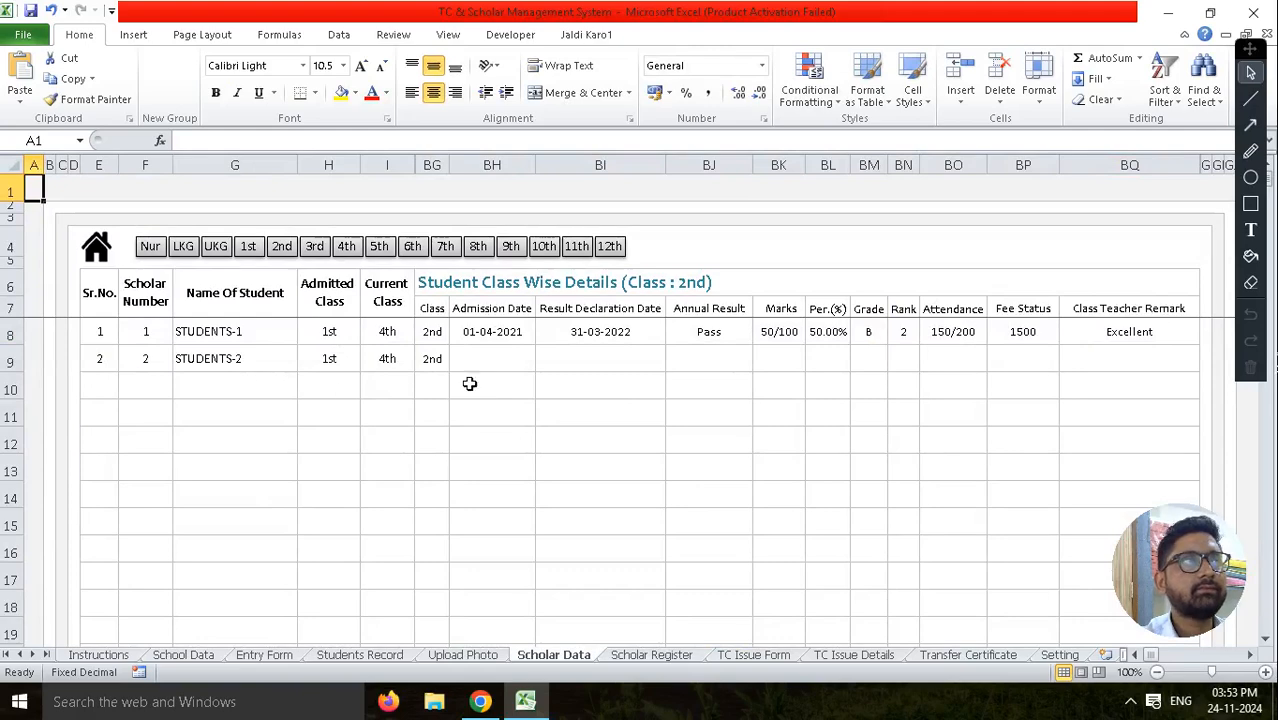
left_click(217, 364)
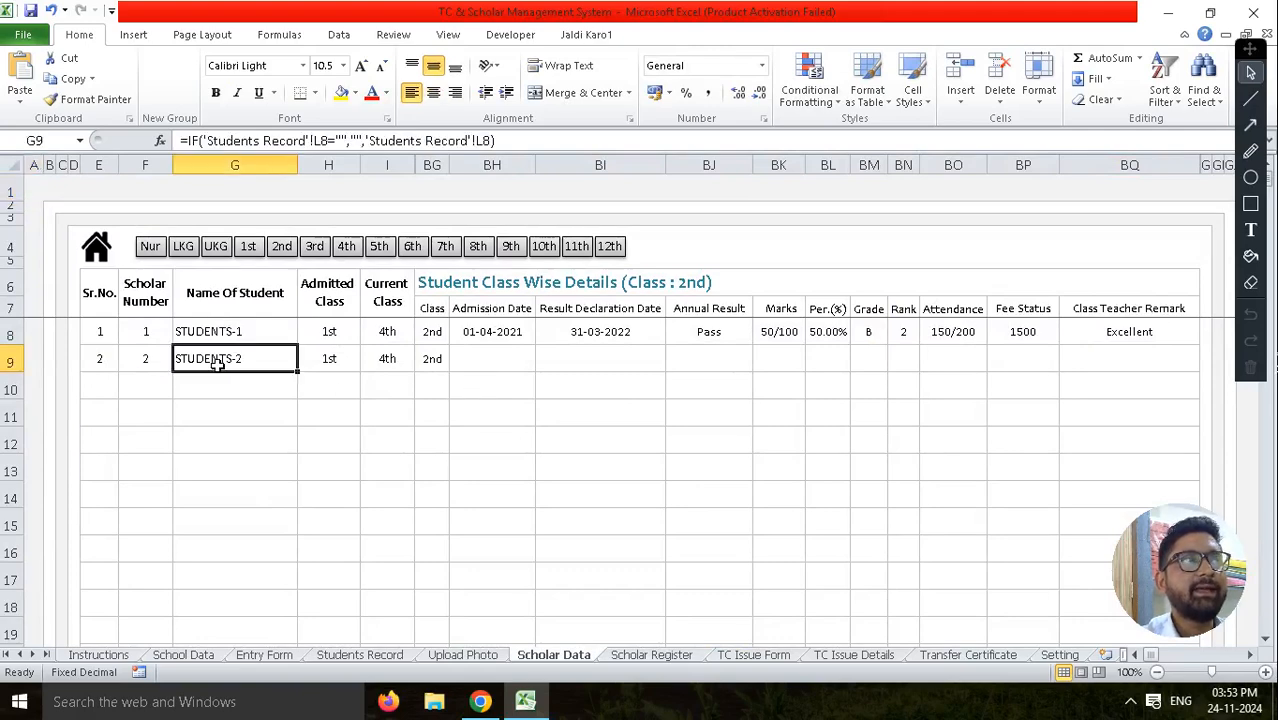
left_click(413, 248)
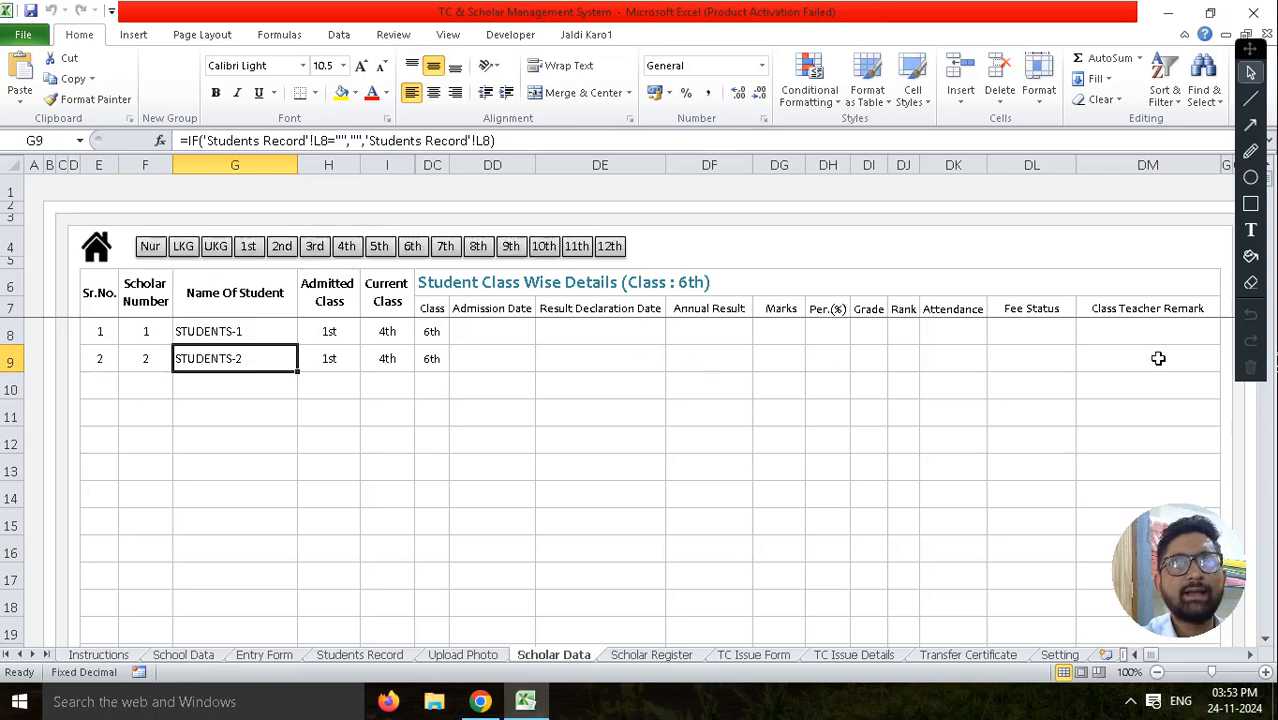
Enter admission date 01-04-2024 and result declaration date 31-03-2024 for Students-1 in class 6th.
left_click(476, 332)
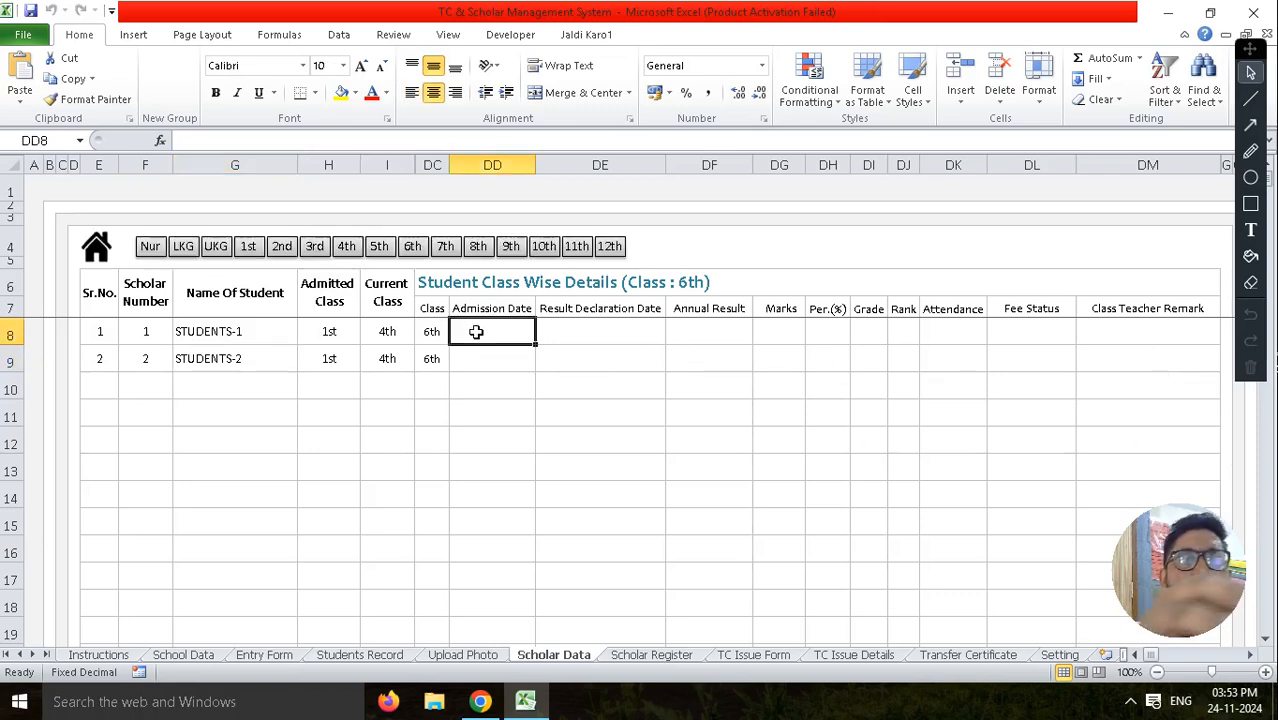
type("01/04")
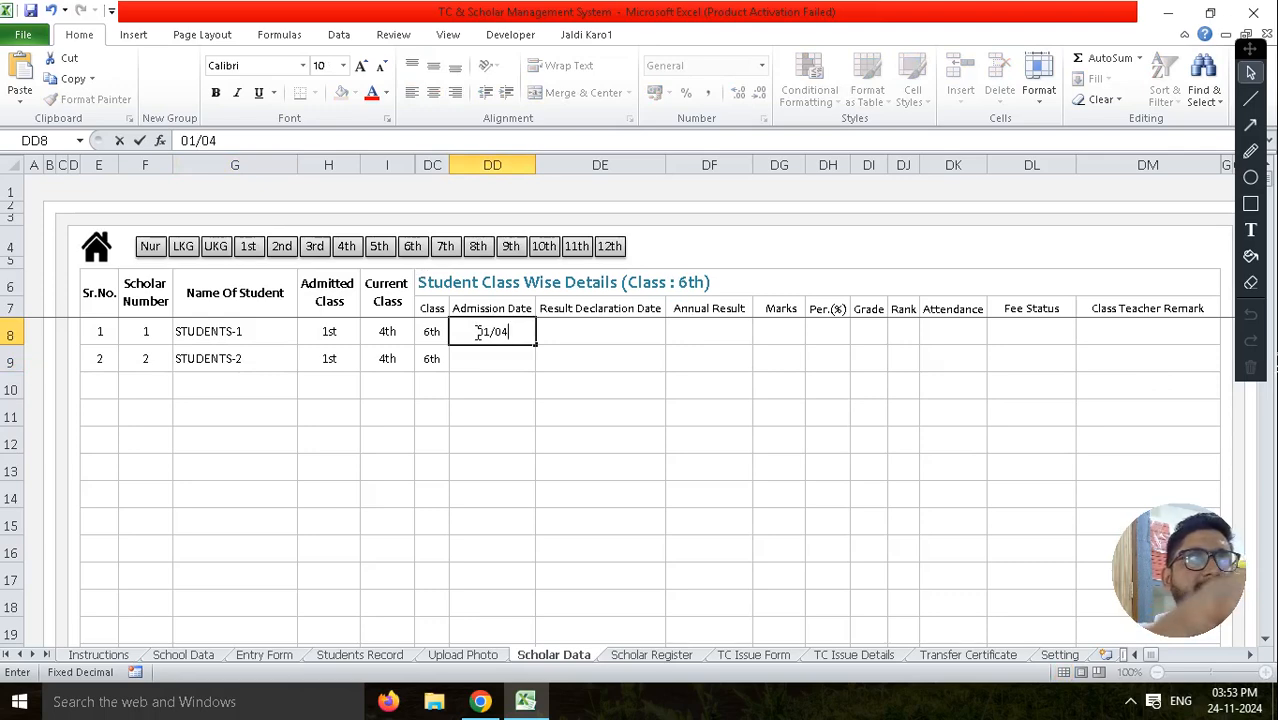
type("/2024")
key("Tab")
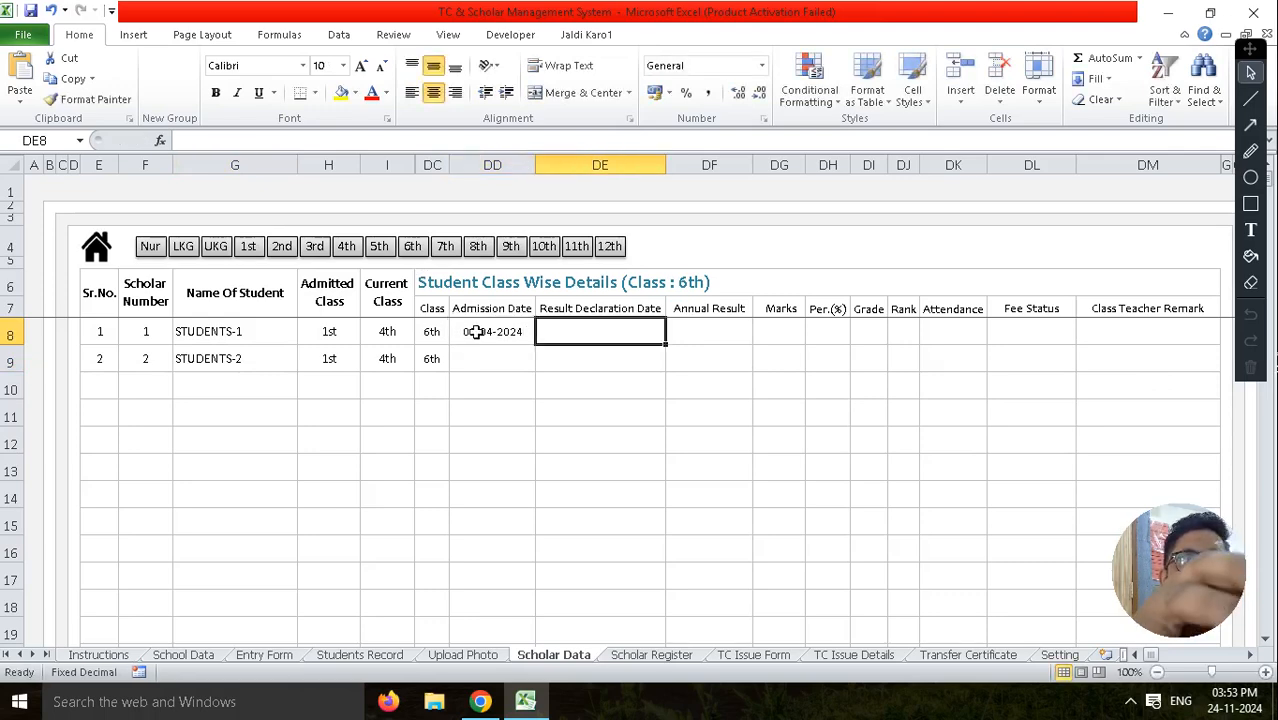
type("31")
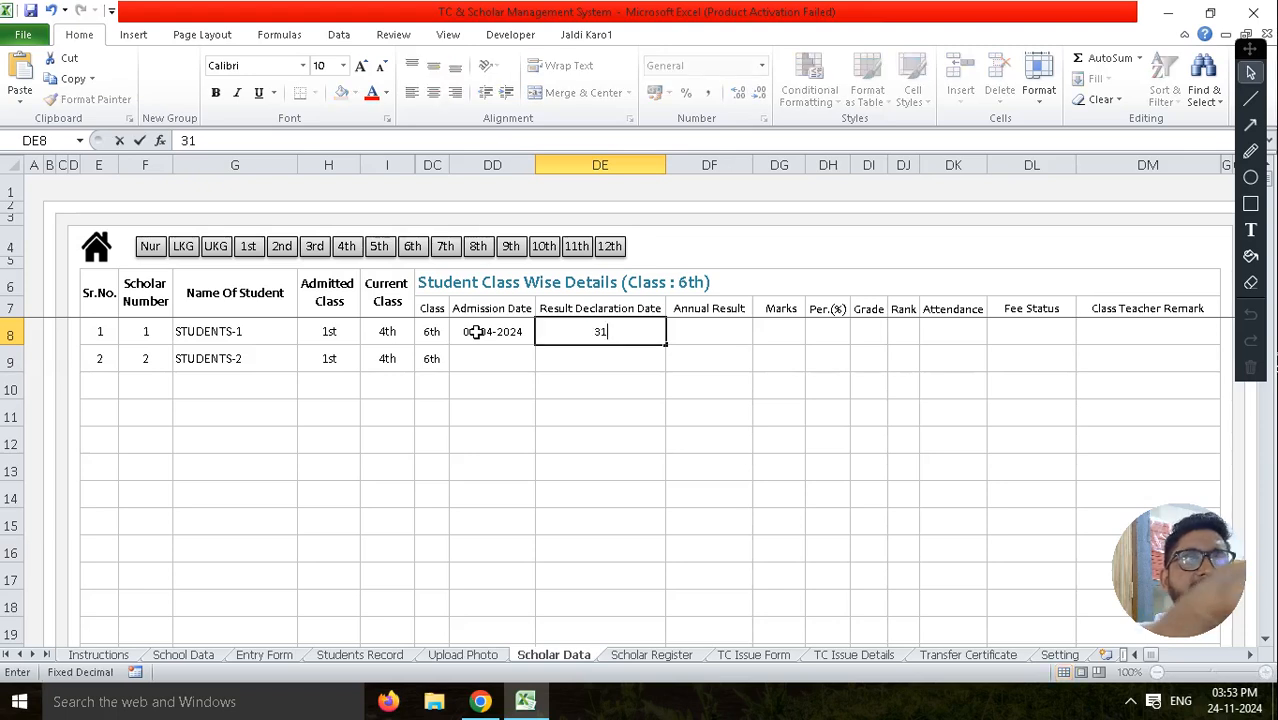
type("/03/2024")
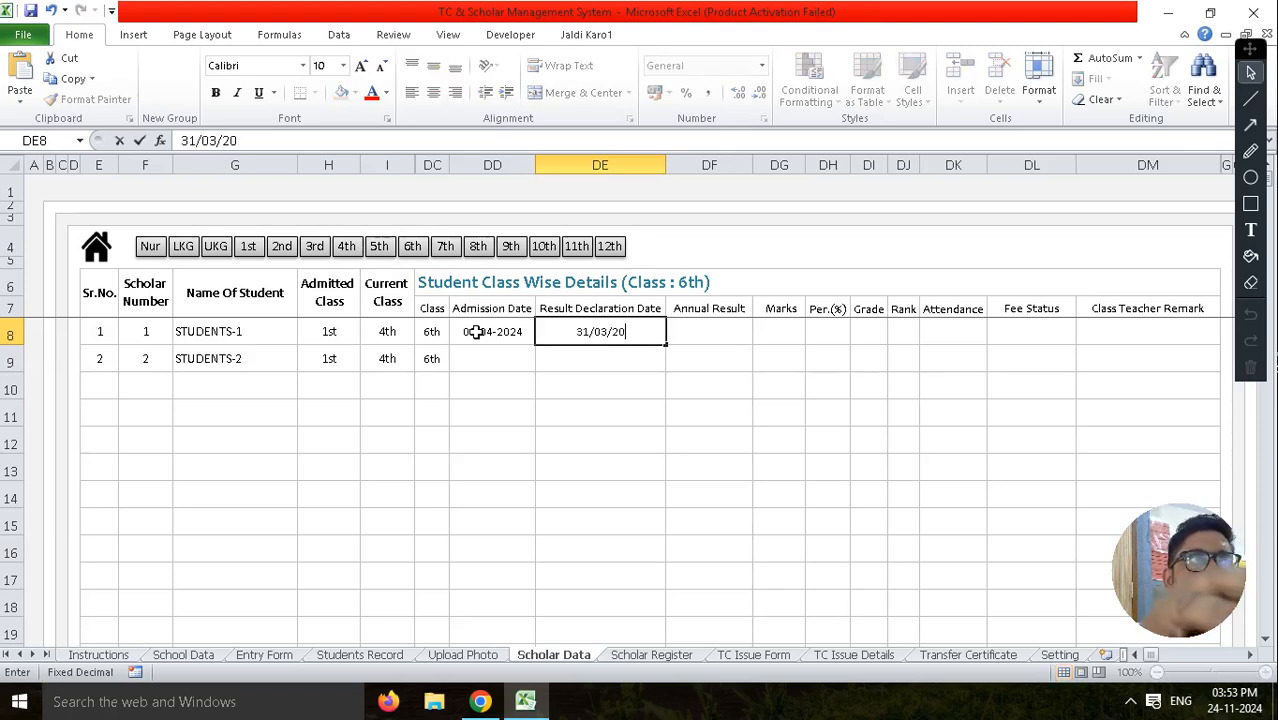
key("Tab")
Enter annual result Pass, marks 450/600 and percentage 52 for Students-1 in class 6th.
type("Pa")
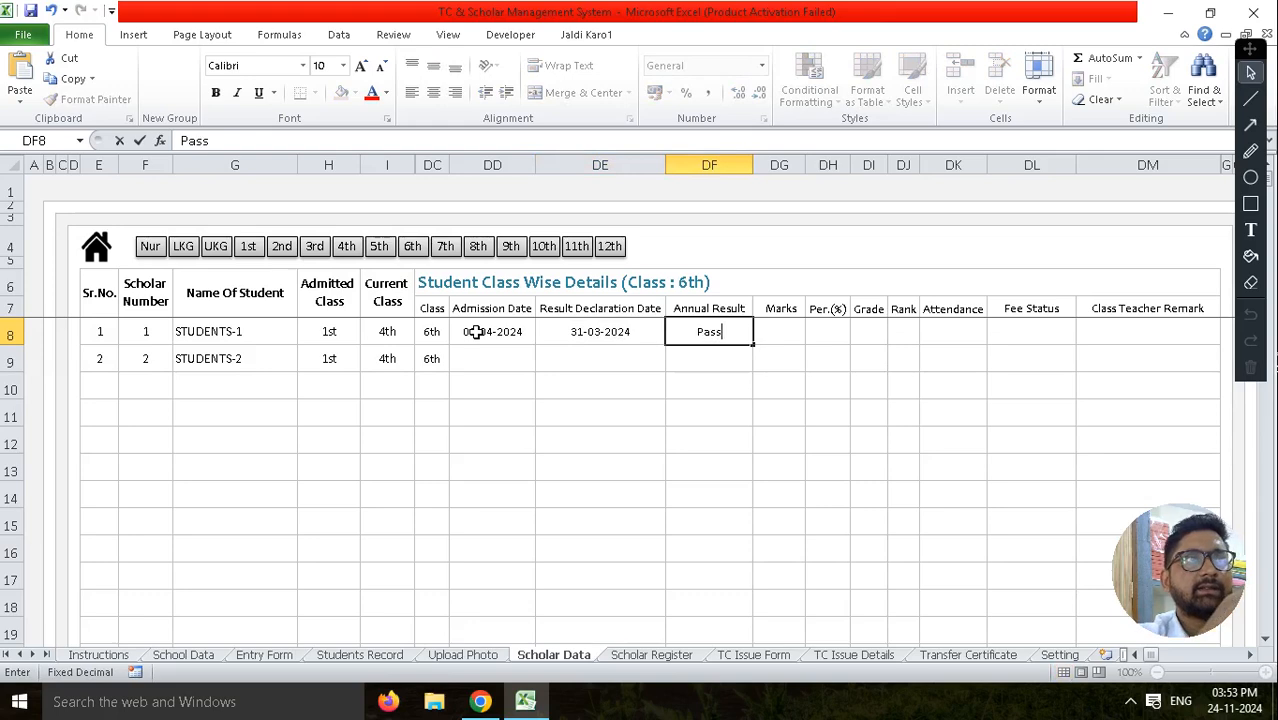
key("Tab")
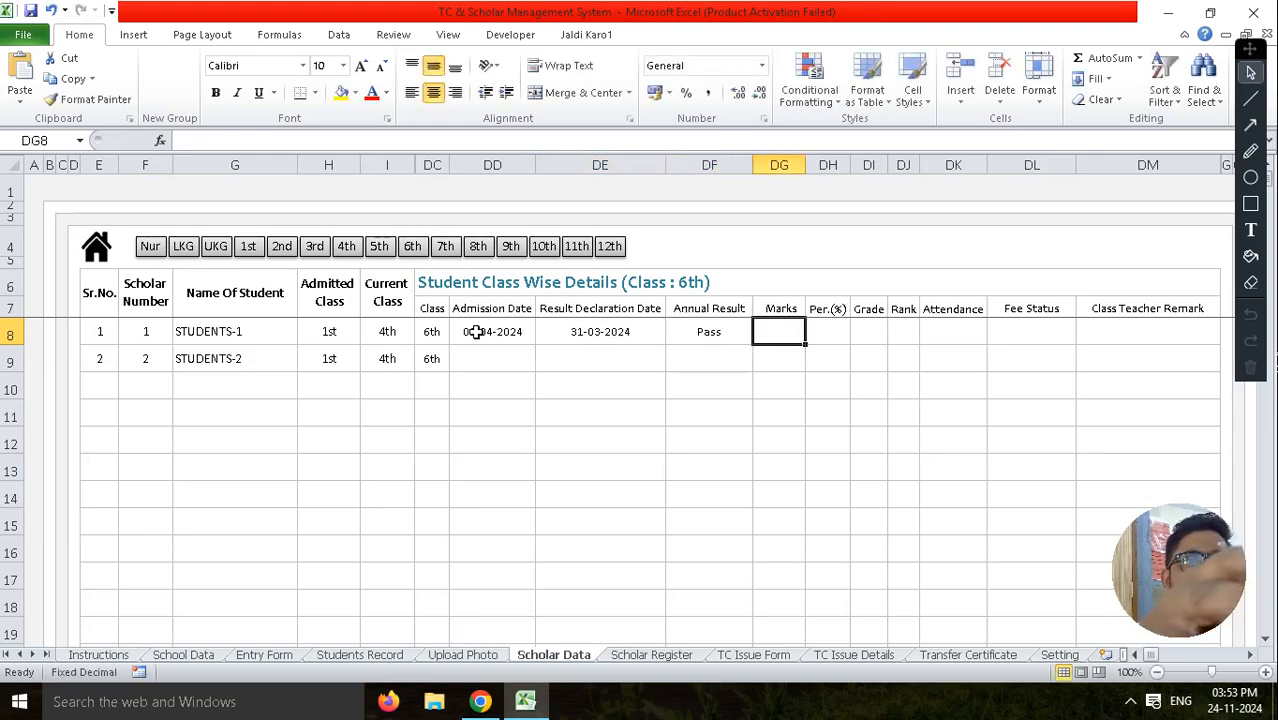
type("4")
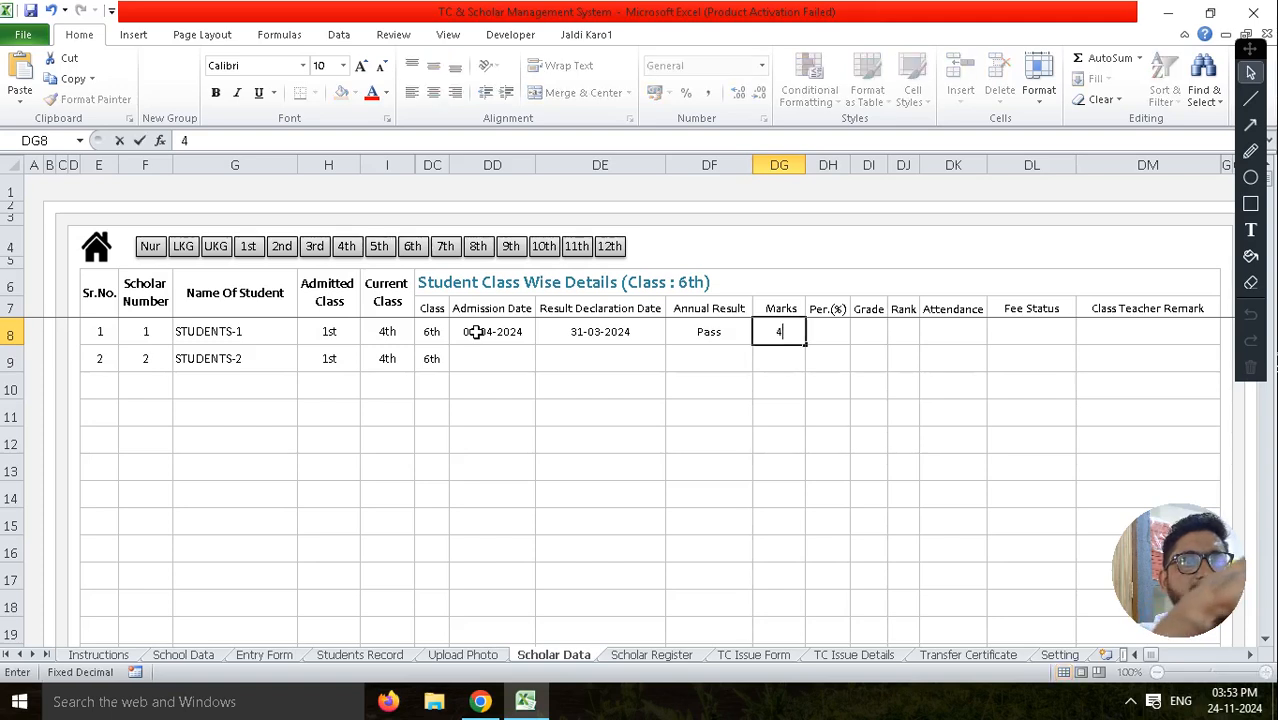
type("50/600")
key("Tab")
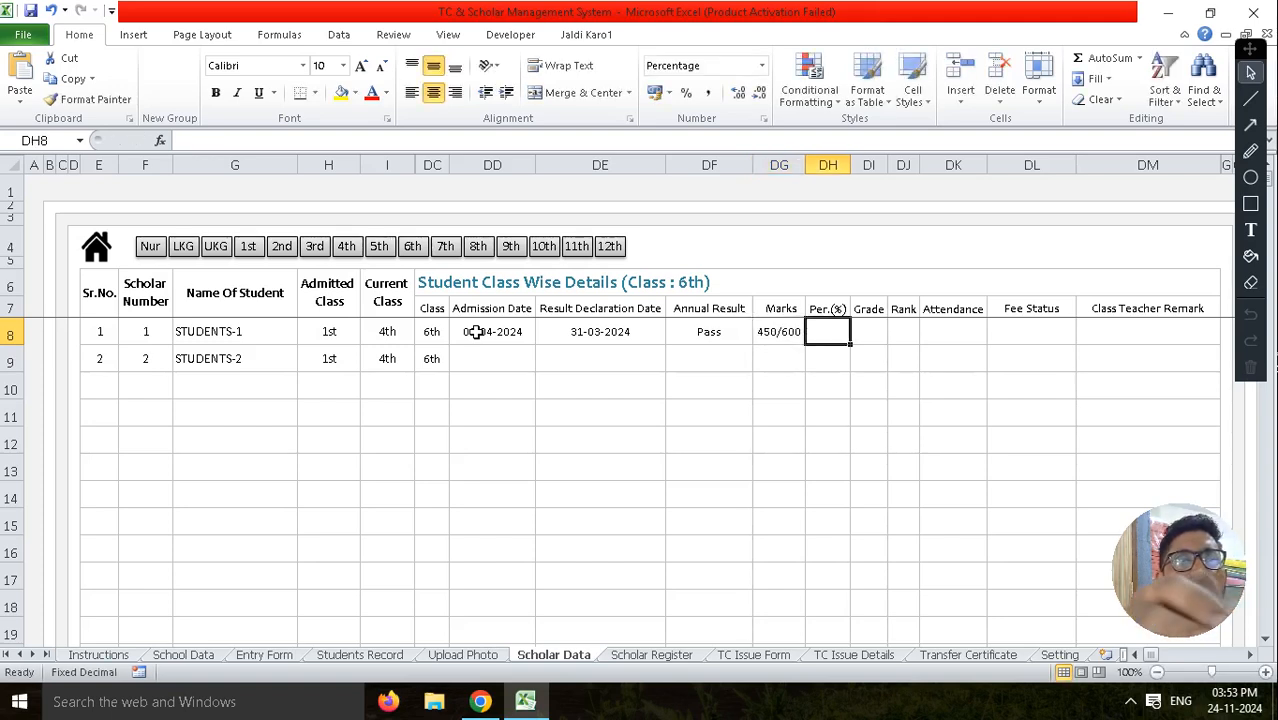
type("52")
key("Tab")
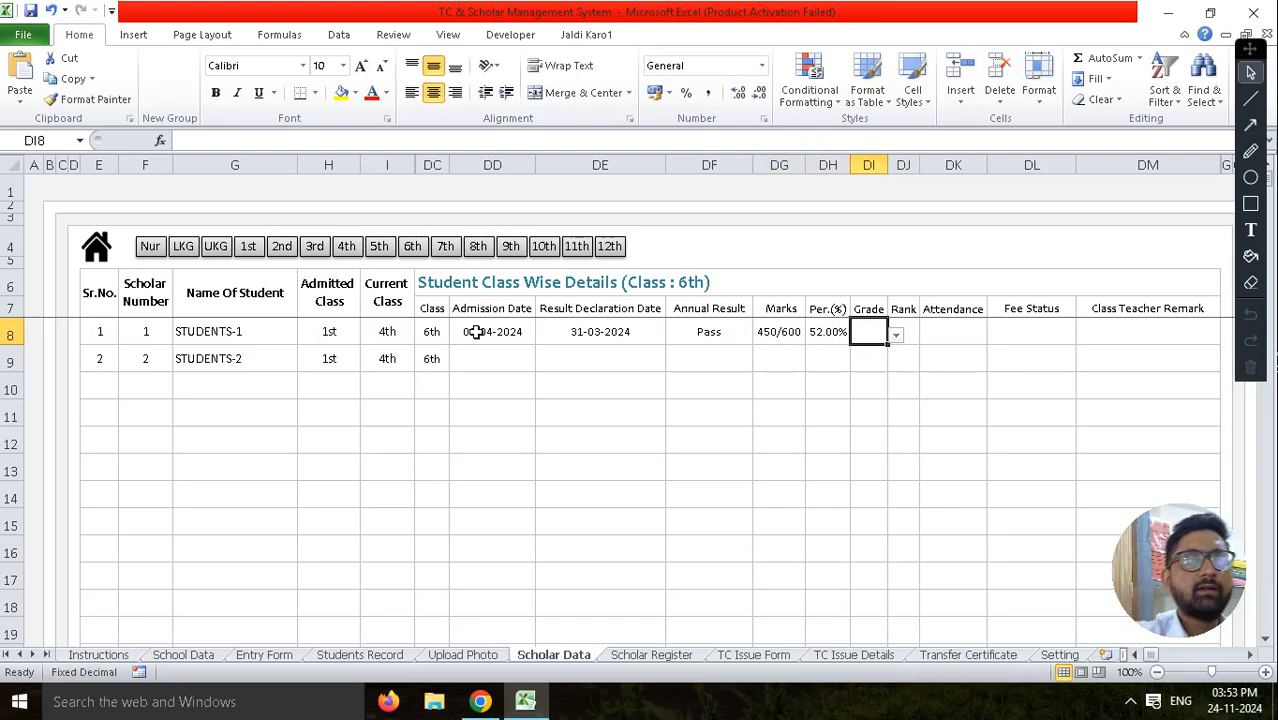
Set the grade of Students-1 in class 6th to C+ and the rank to 5.
left_click(897, 336)
left_click(895, 337)
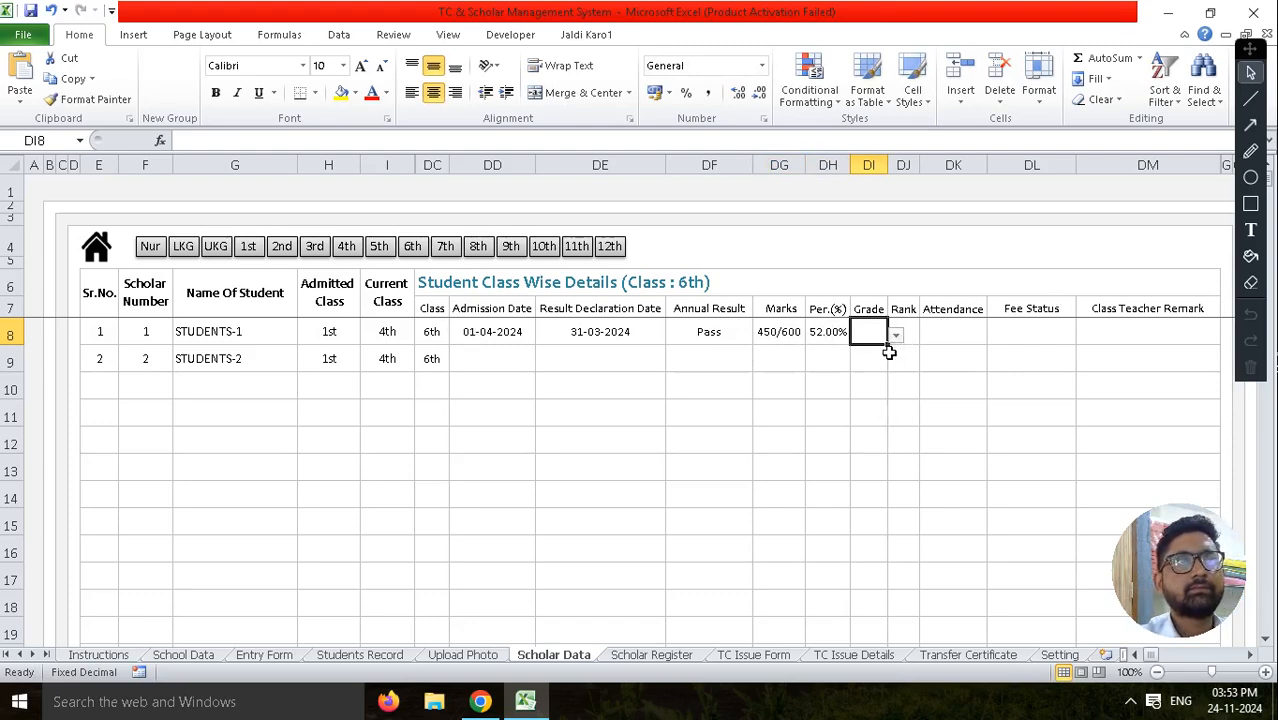
left_click(895, 338)
left_click(868, 400)
left_click(914, 331)
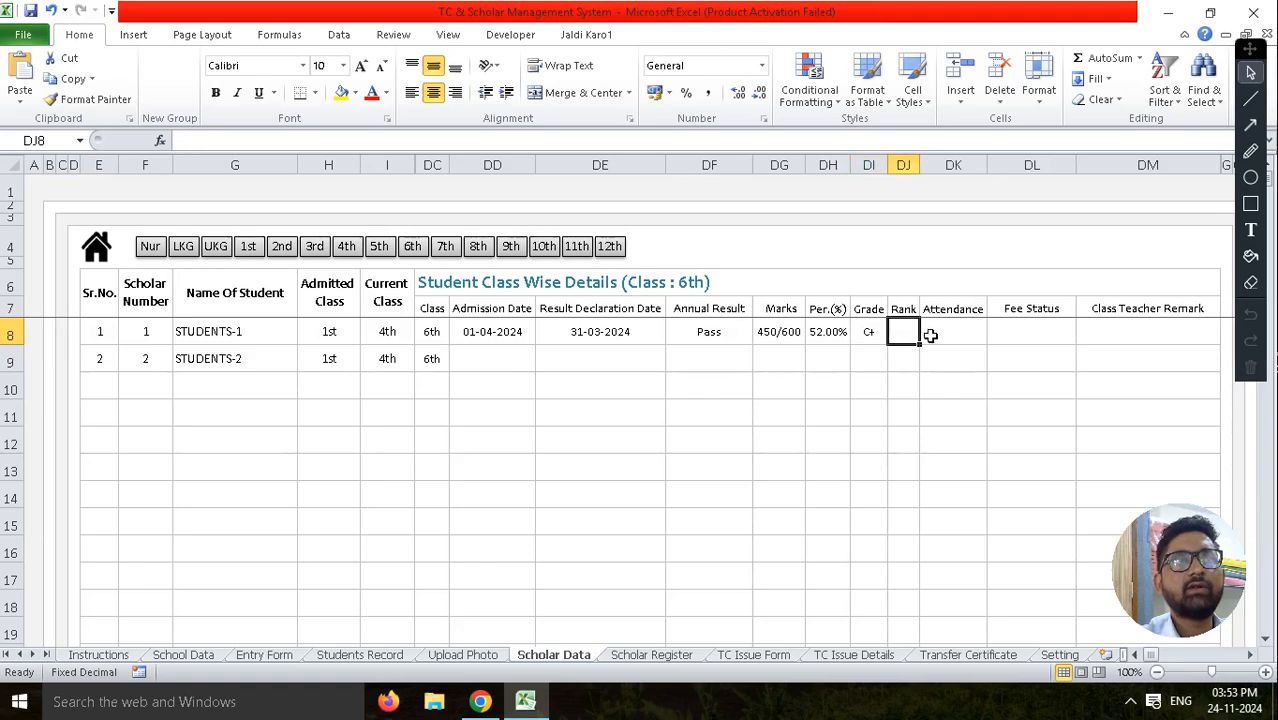
type("5")
Enter attendance 178/200 and fee status 2000 for Students-1 in class 6th.
left_click(930, 336)
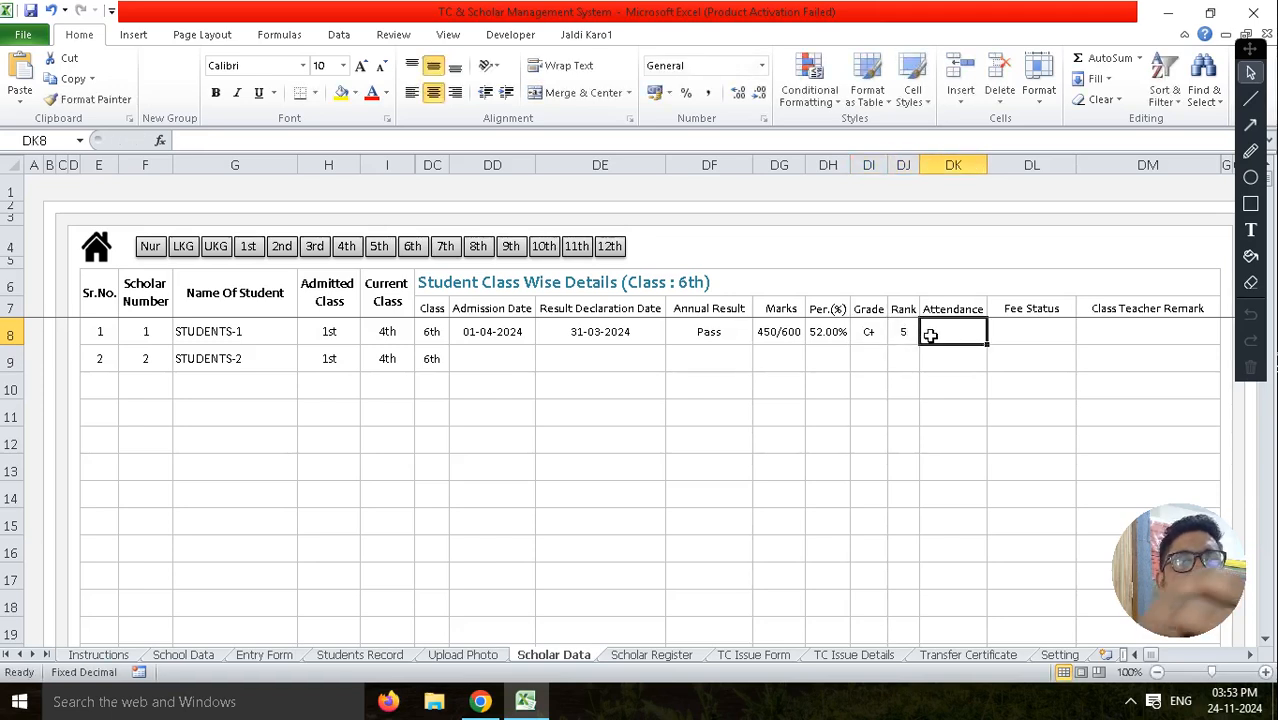
type("178/200")
key("Tab")
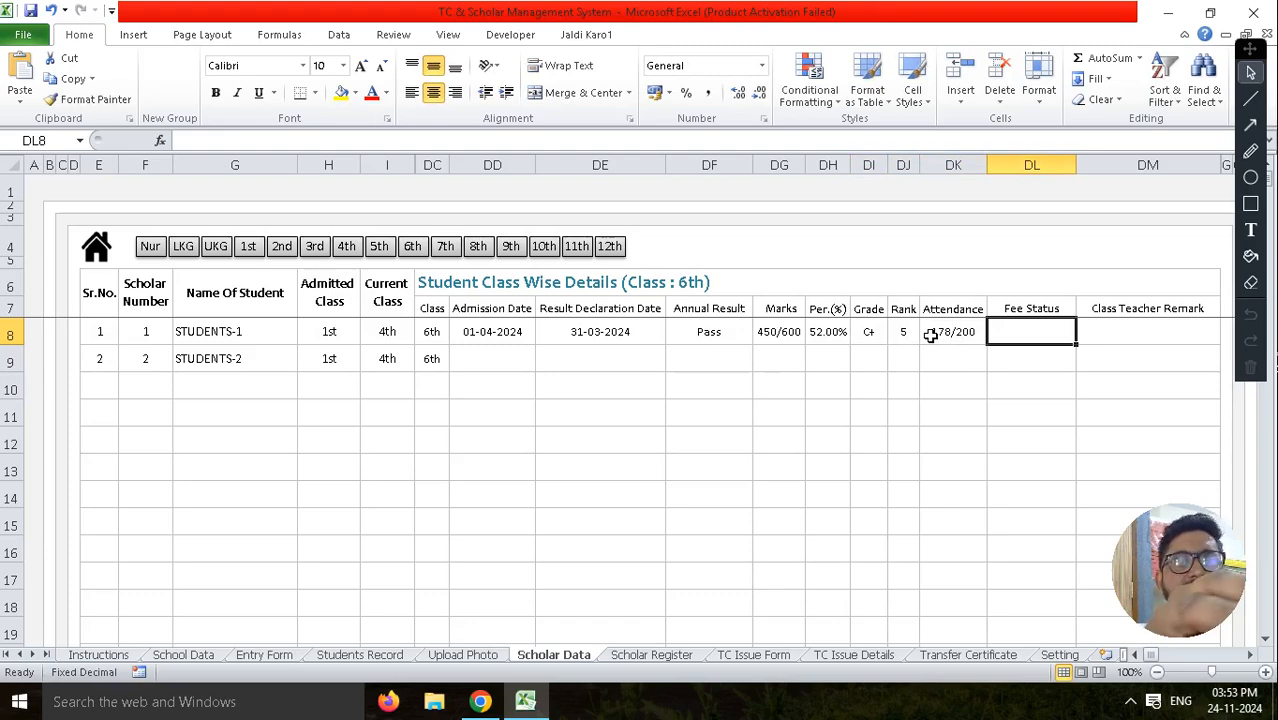
type("2000")
key("Tab")
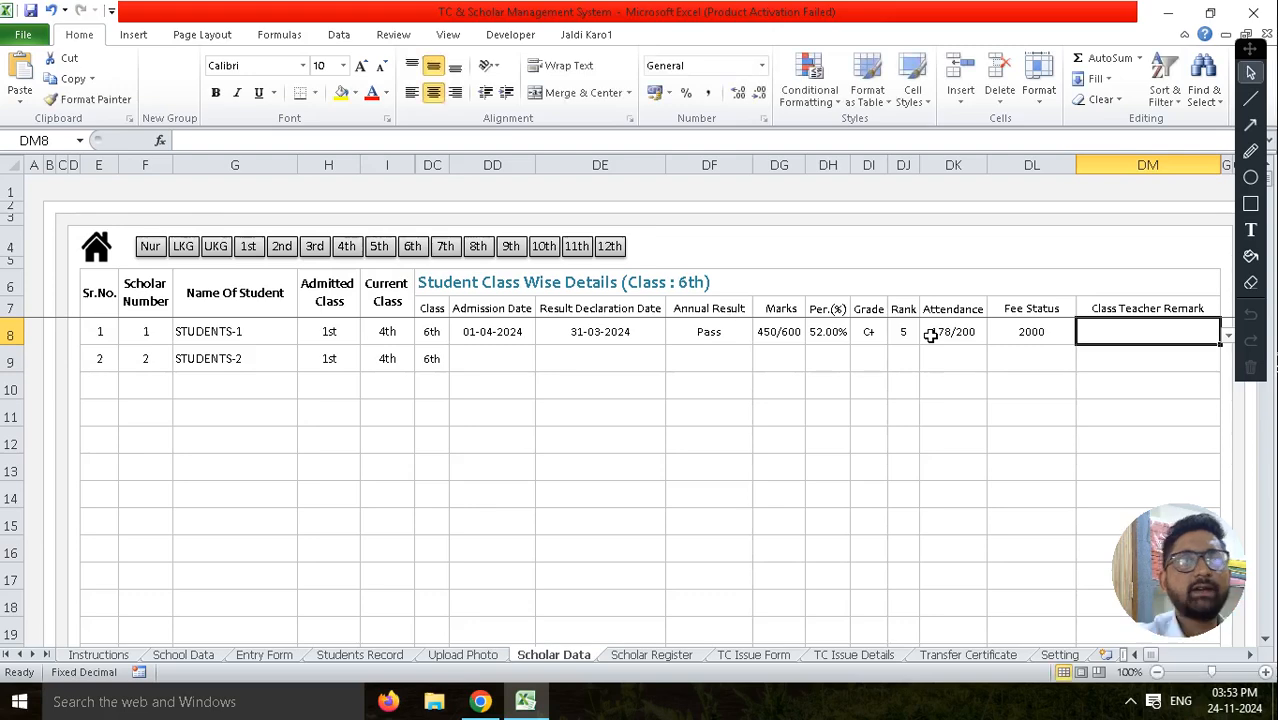
Set the class teacher remark for Students-1 in class 6th to Very Good.
left_click(1226, 336)
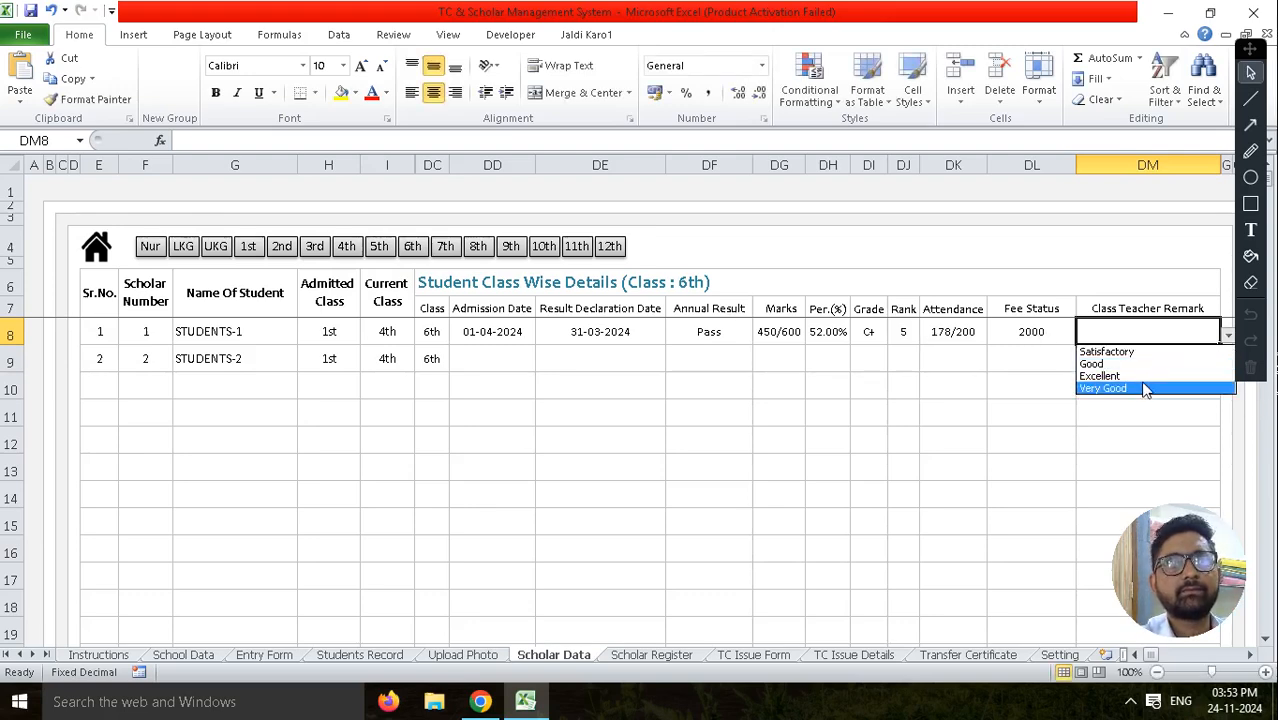
left_click(1144, 386)
left_click(651, 440)
left_click_drag(595, 340, 1045, 345)
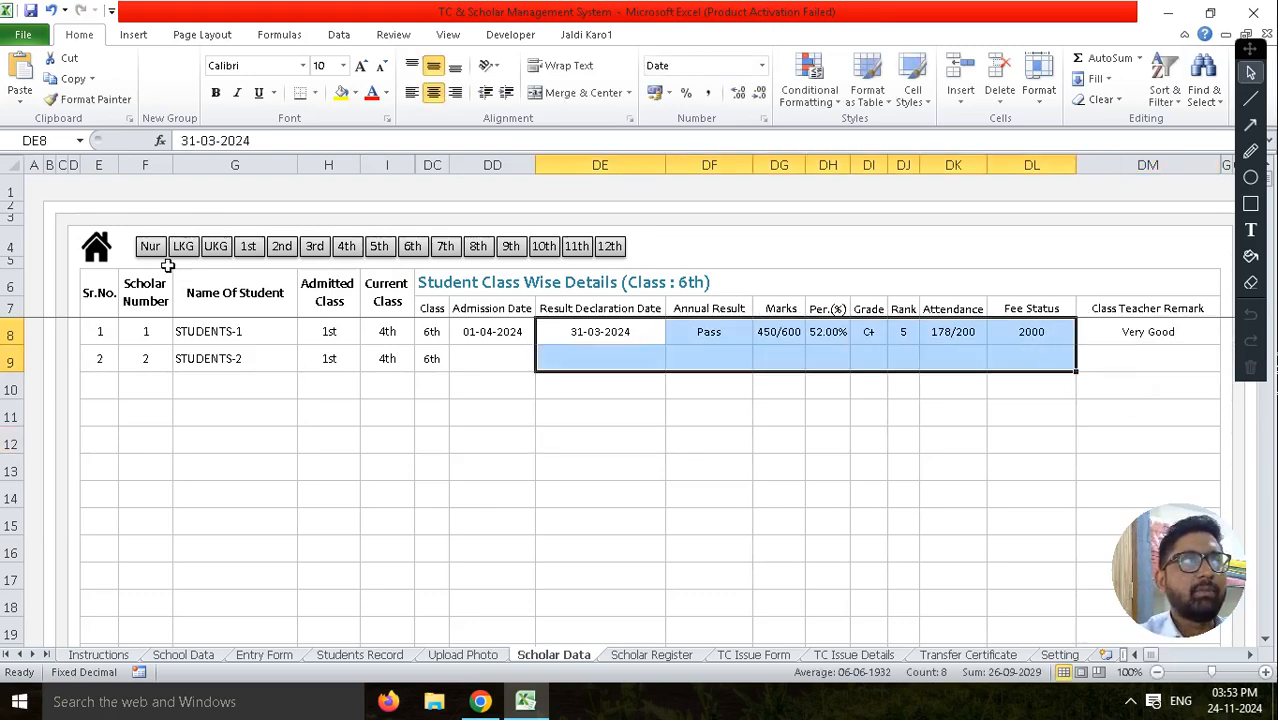
Open the Scholar Register and check the session-wise details of Students-2.
left_click(97, 248)
left_click(843, 423)
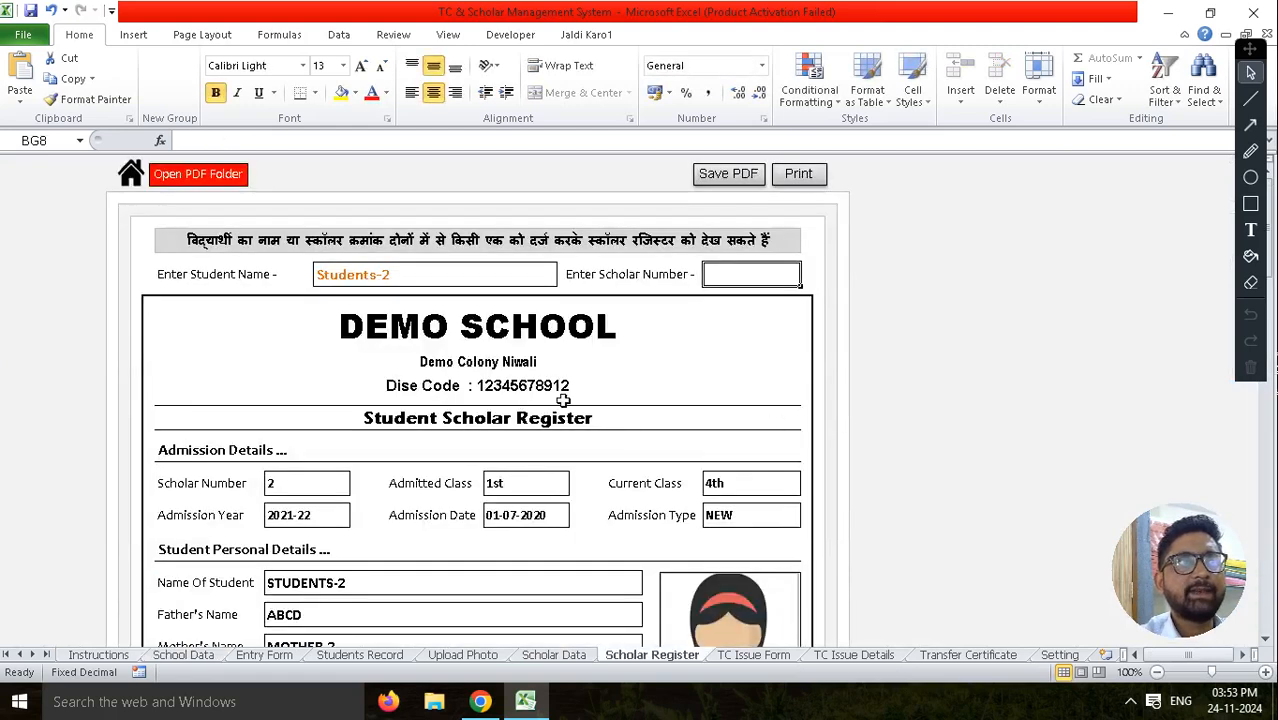
left_click(433, 276)
double_click(404, 276)
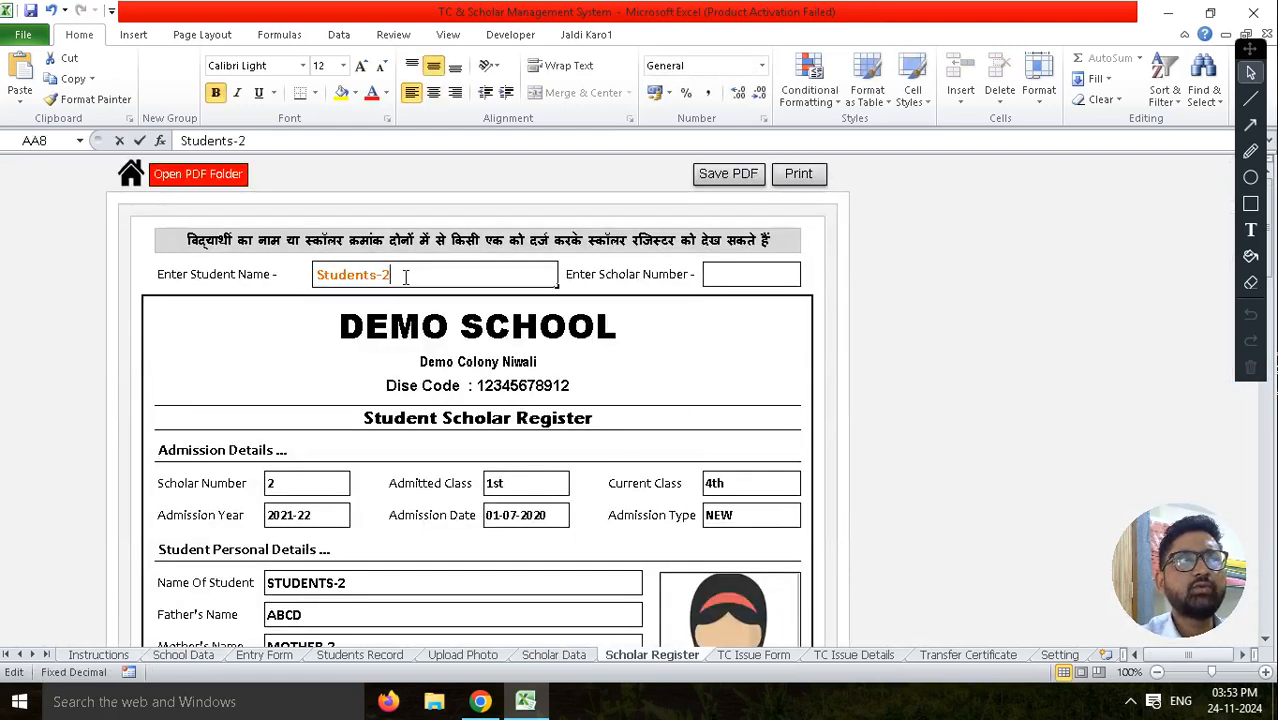
scroll(530, 380, "down", 10)
scroll(550, 405, "down", 12)
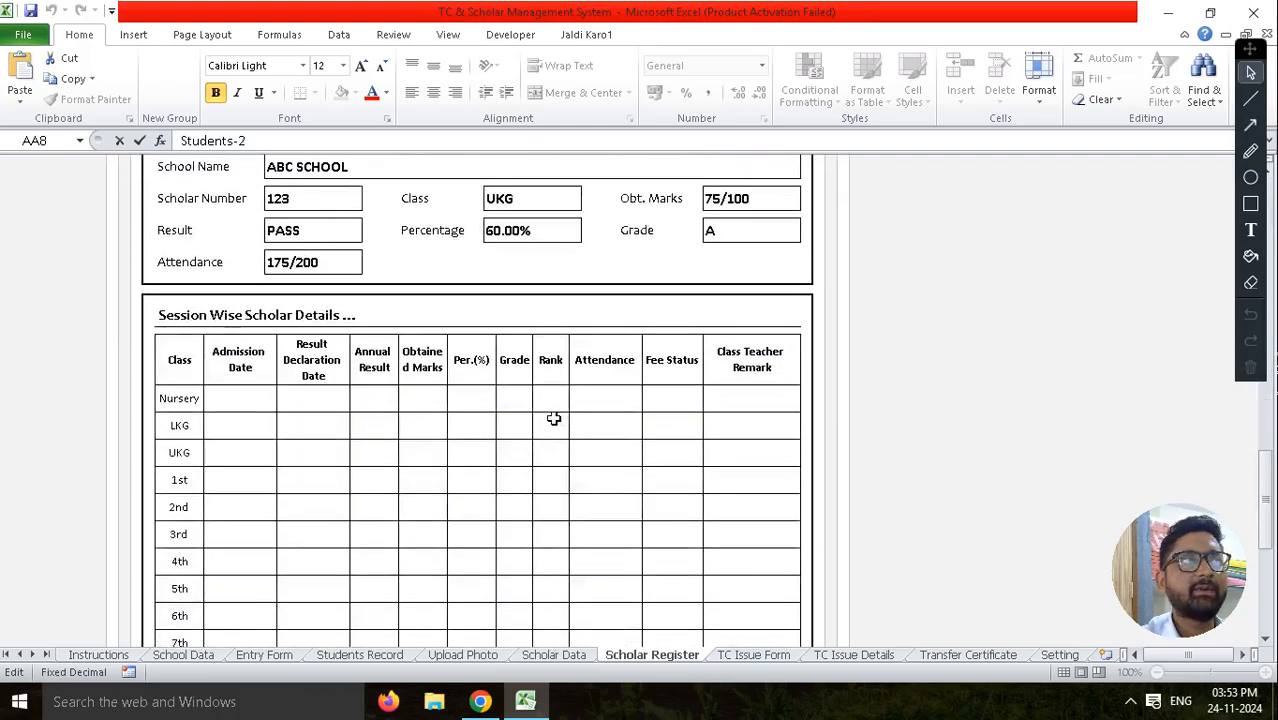
scroll(425, 434, "up", 5)
scroll(430, 437, "up", 12)
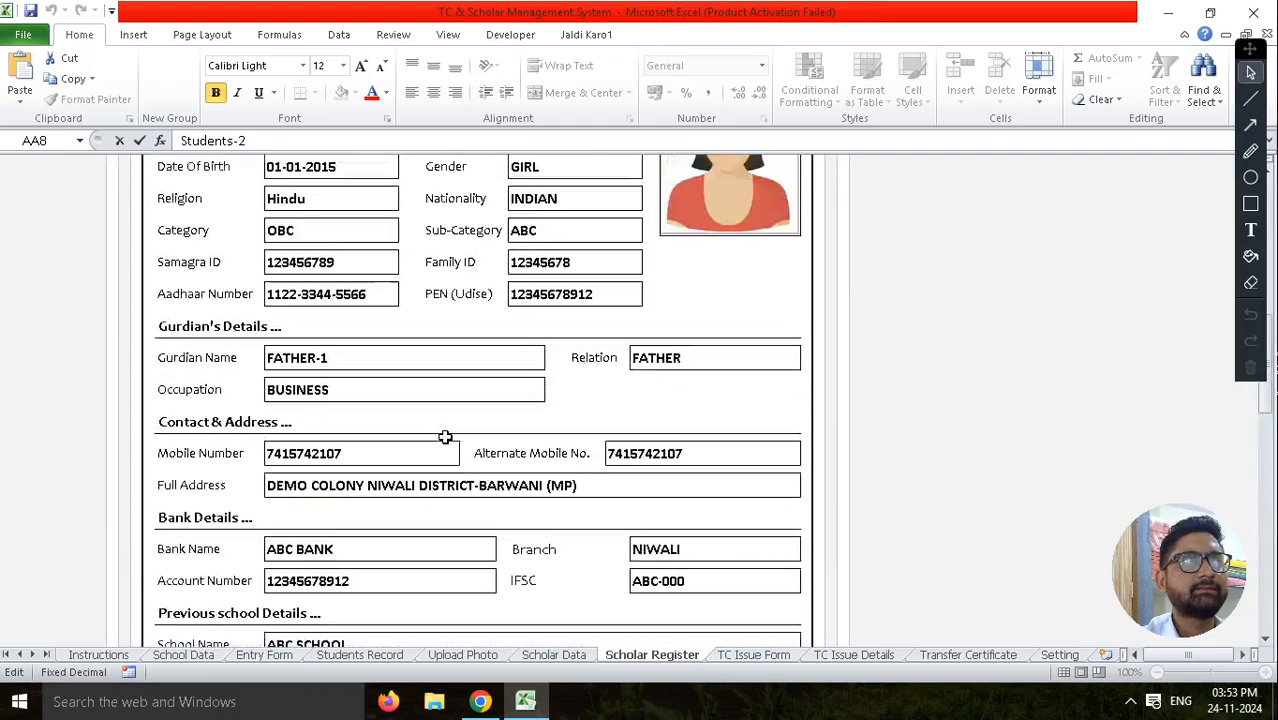
key("Escape")
Go back to the Scholar Data sheet and review the class 6th row of Students-1.
left_click(134, 180)
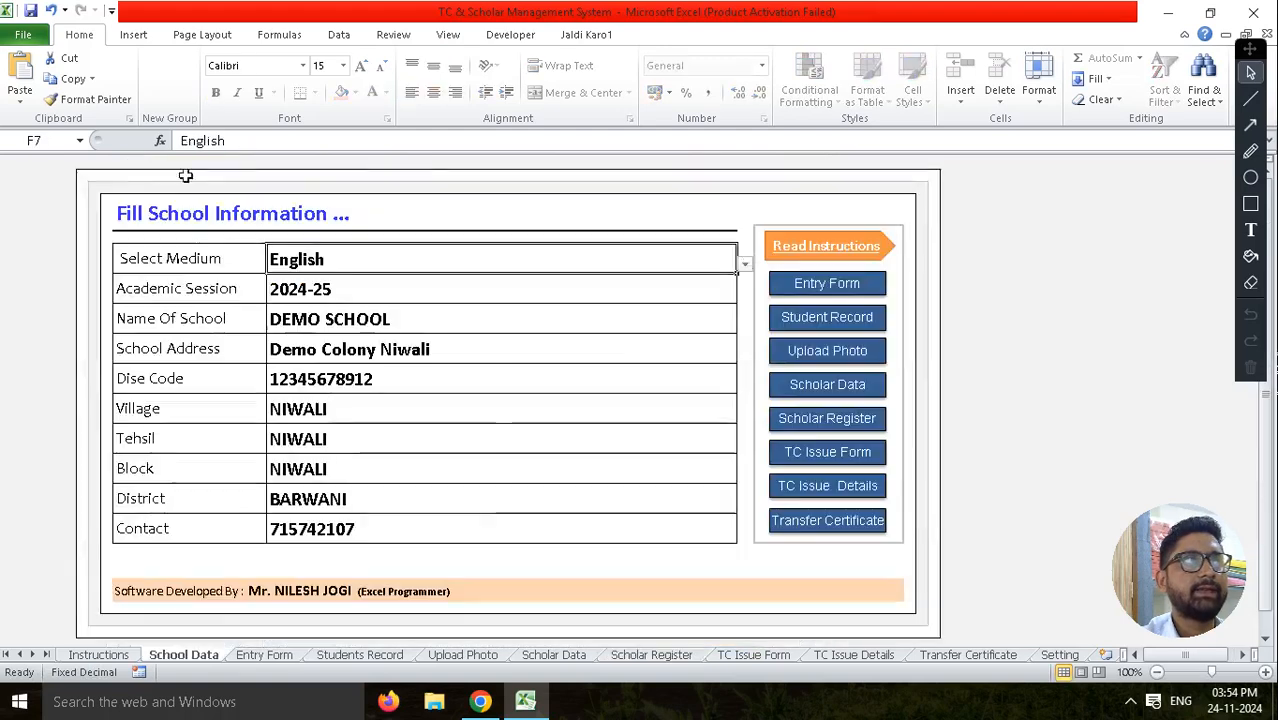
left_click(829, 388)
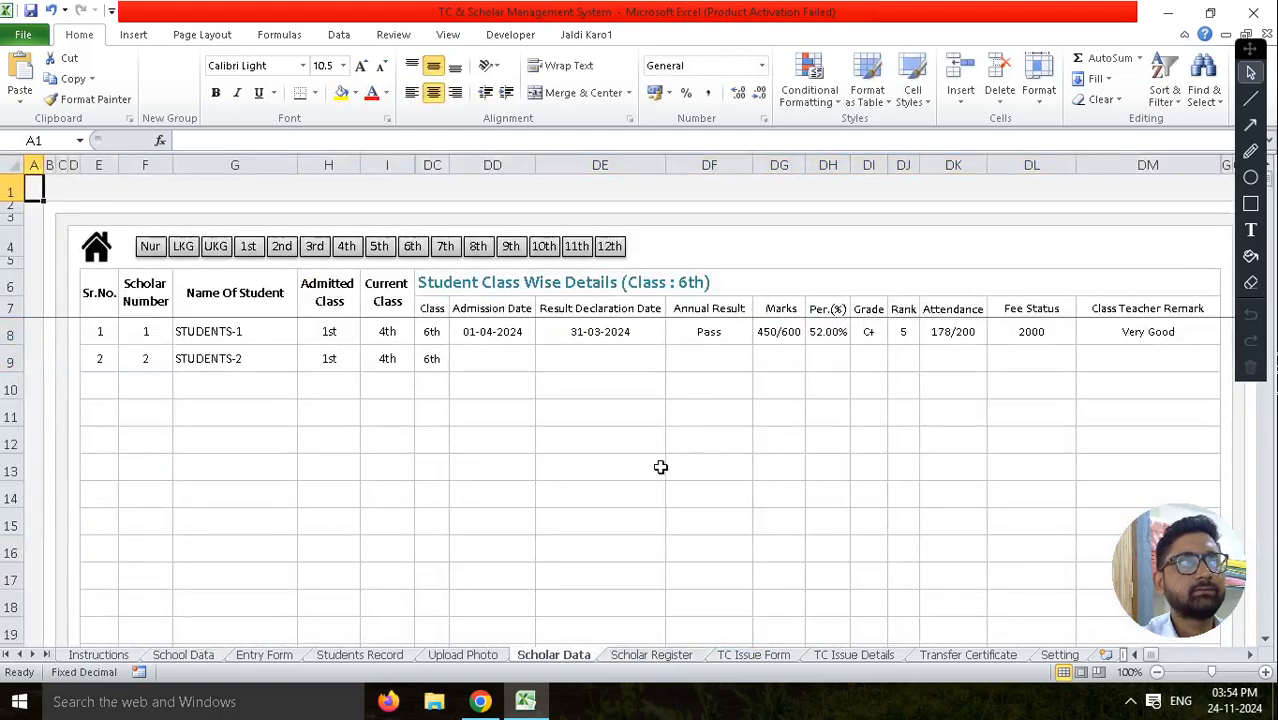
left_click(680, 364)
left_click(497, 336)
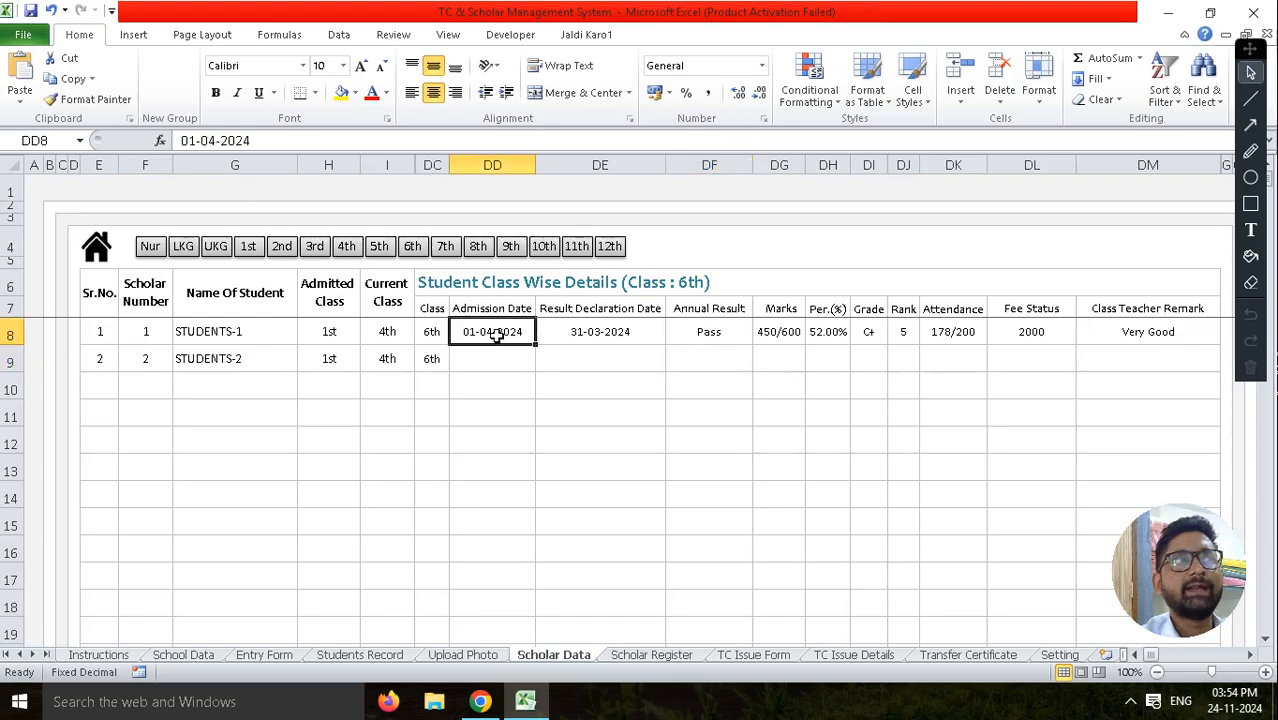
left_click_drag(497, 336, 1137, 336)
left_click_drag(490, 332, 1078, 337)
Reopen the Scholar Register and change the student name lookup to Students-1.
left_click(96, 246)
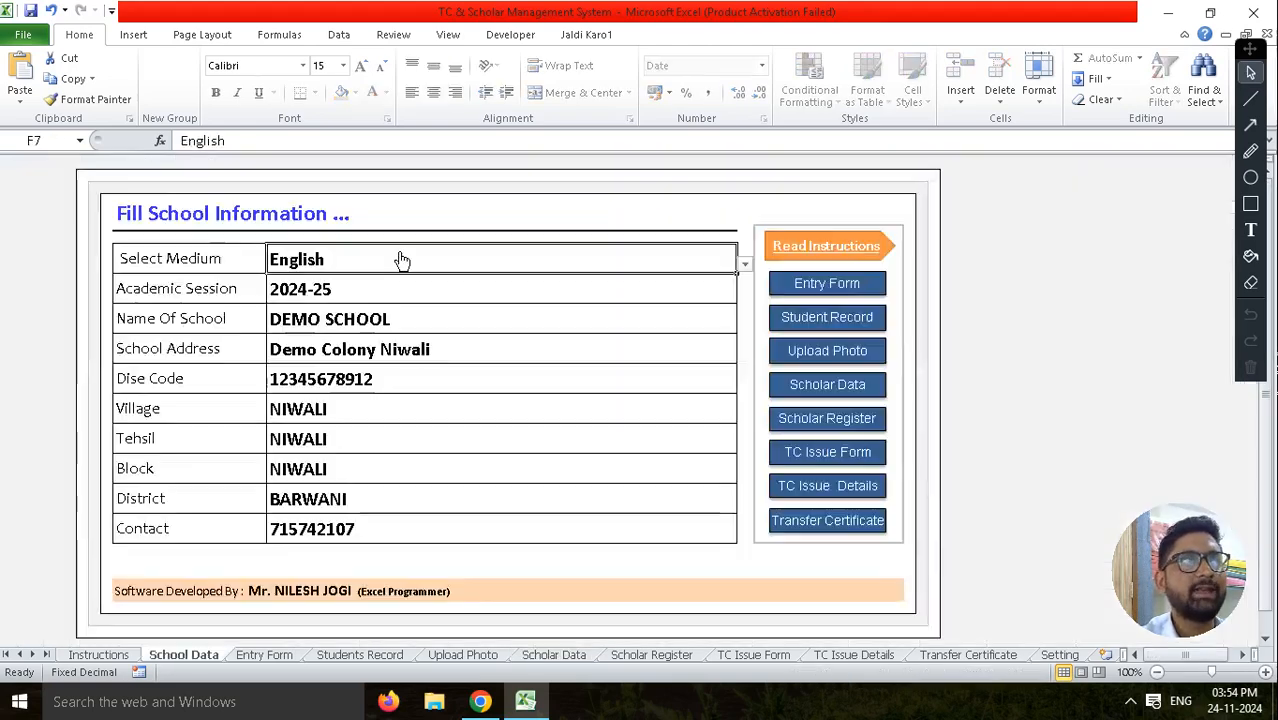
left_click(831, 422)
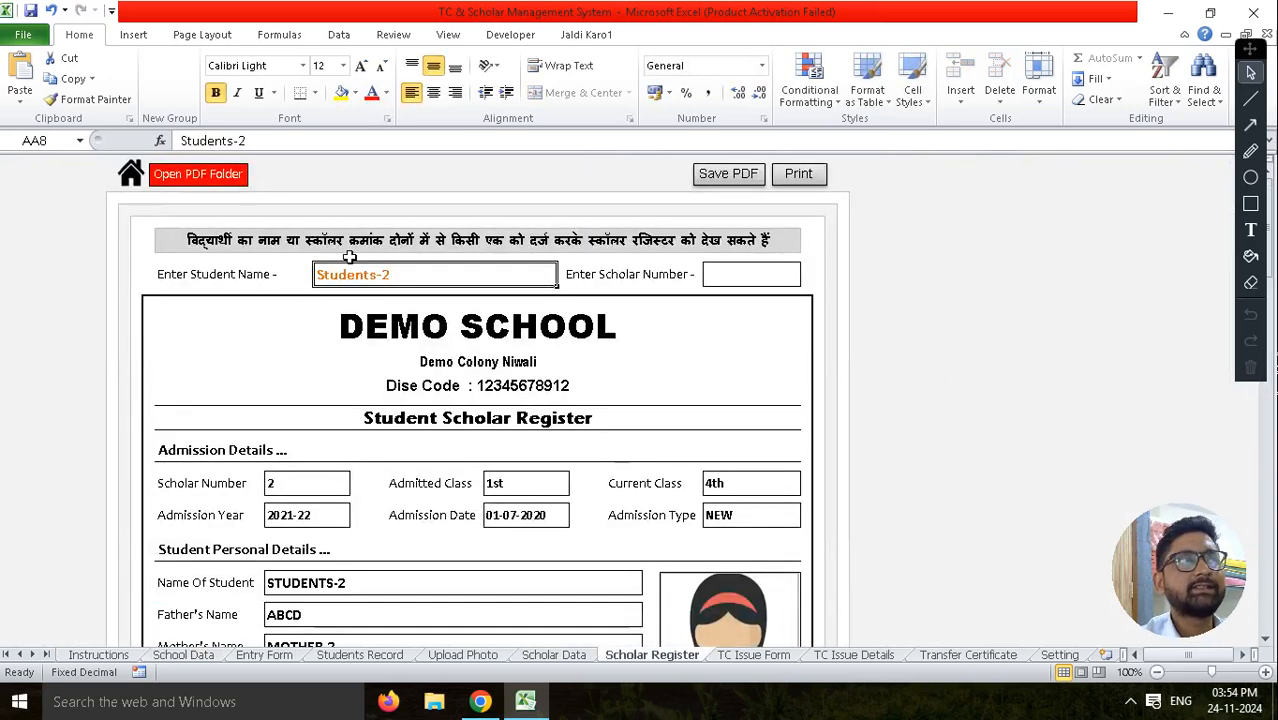
double_click(405, 273)
key("BackSpace")
type("1")
left_click(1033, 354)
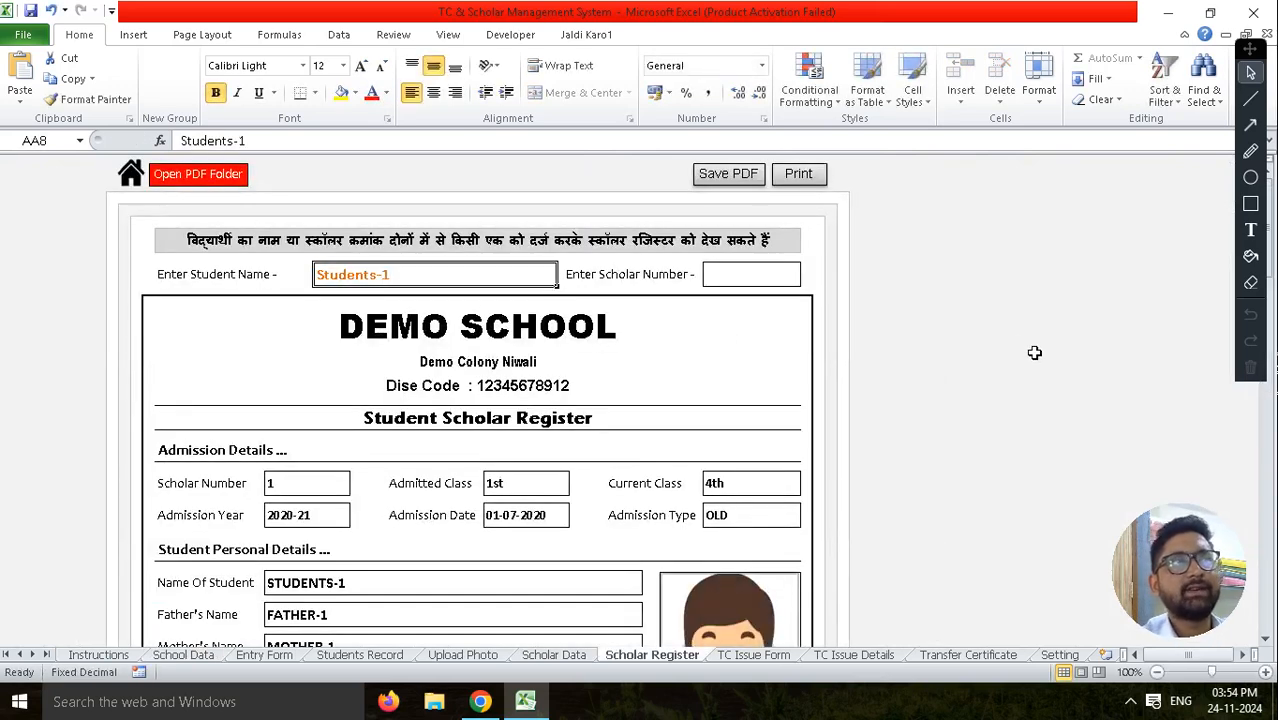
Examine the class 1st, 2nd and 6th rows in the session-wise details of Students-1.
scroll(959, 374, "down", 15)
scroll(915, 401, "down", 2)
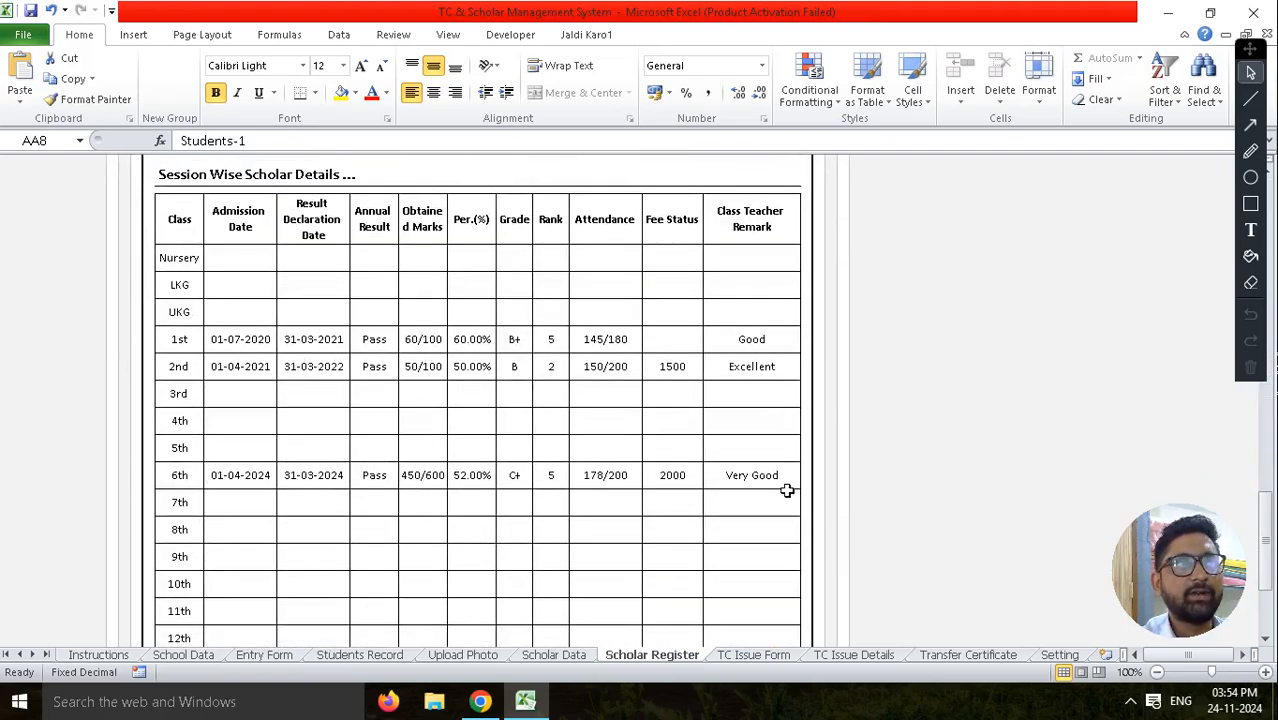
scroll(690, 408, "up", 15)
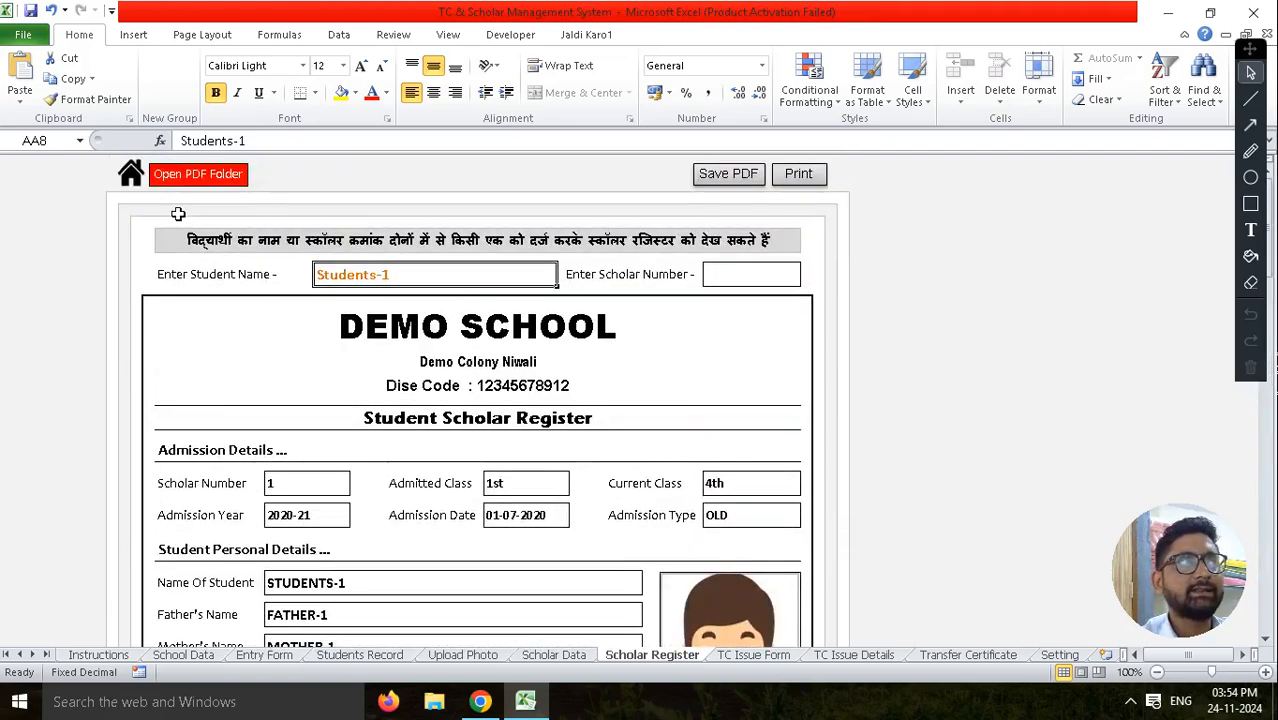
Copy Students-1's class 6th details, from admission date to class teacher remark, into the Students-2 row of the Scholar Data sheet.
left_click(131, 175)
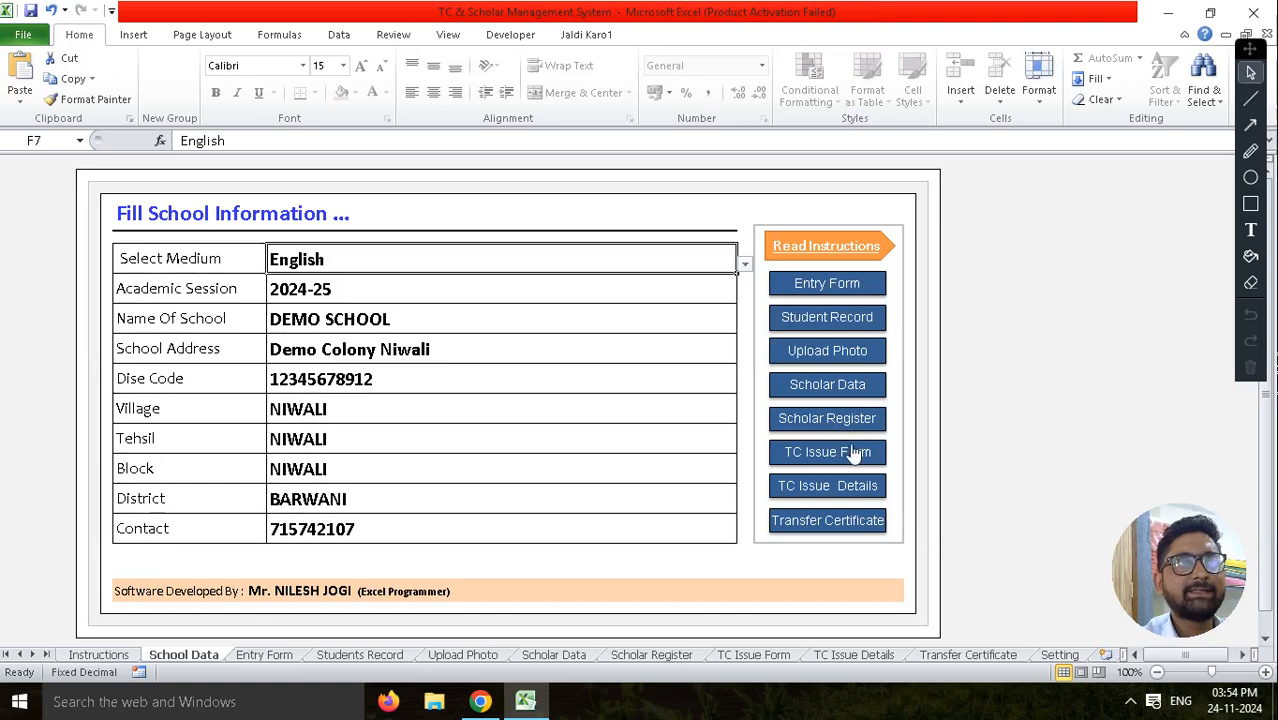
left_click(843, 392)
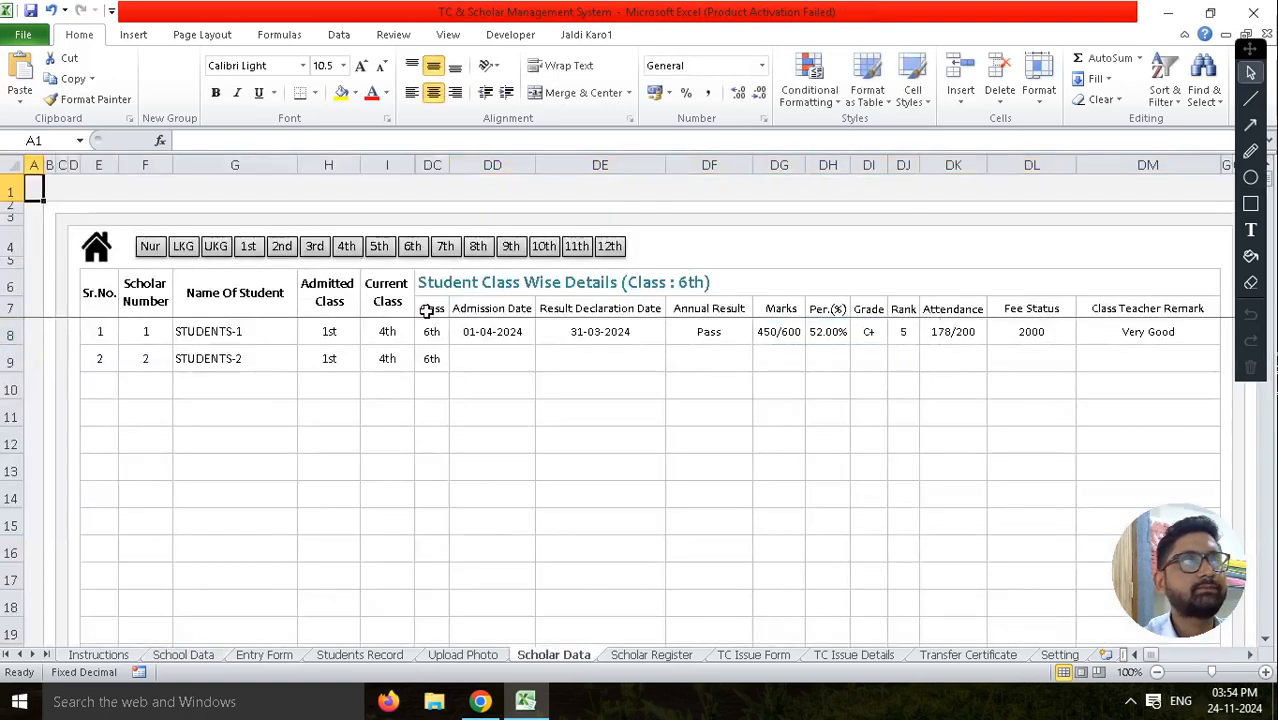
left_click(453, 363)
left_click_drag(456, 331, 1108, 336)
key("ctrl+c")
left_click(522, 357)
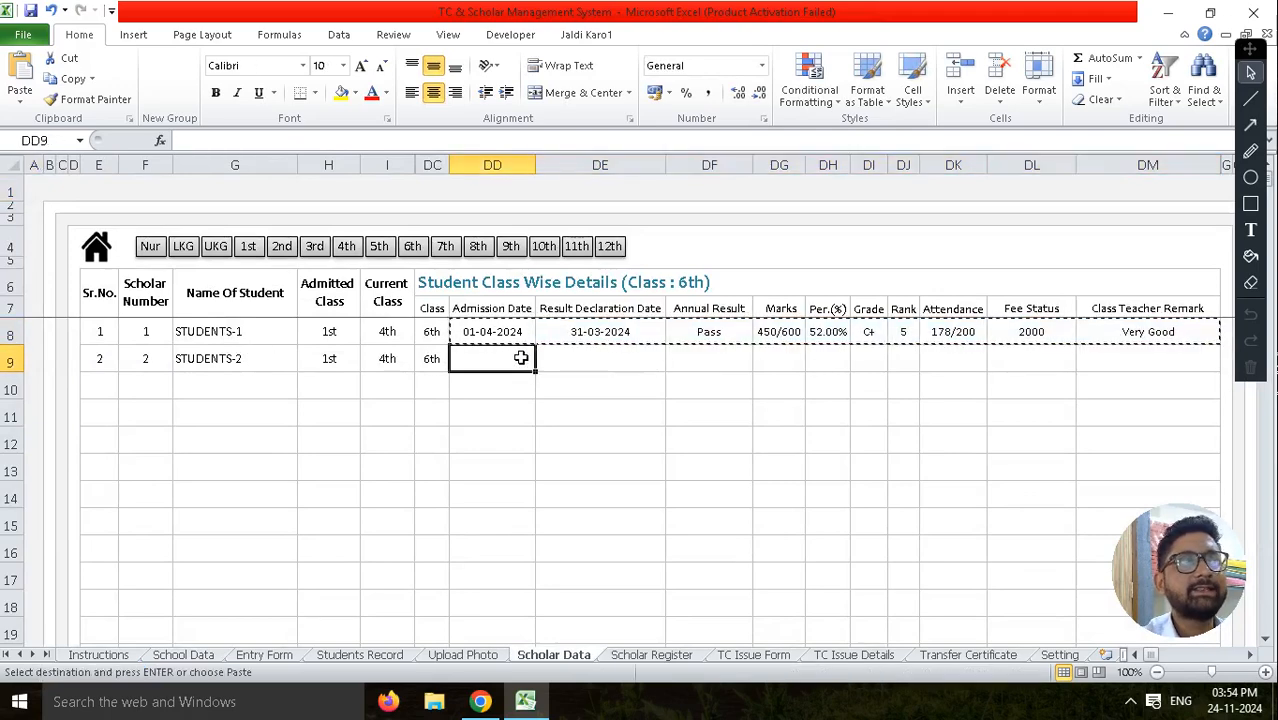
key("ctrl+v")
Clear the class 6th details of Students-1, from admission date through class teacher remark.
left_click_drag(493, 331, 1127, 333)
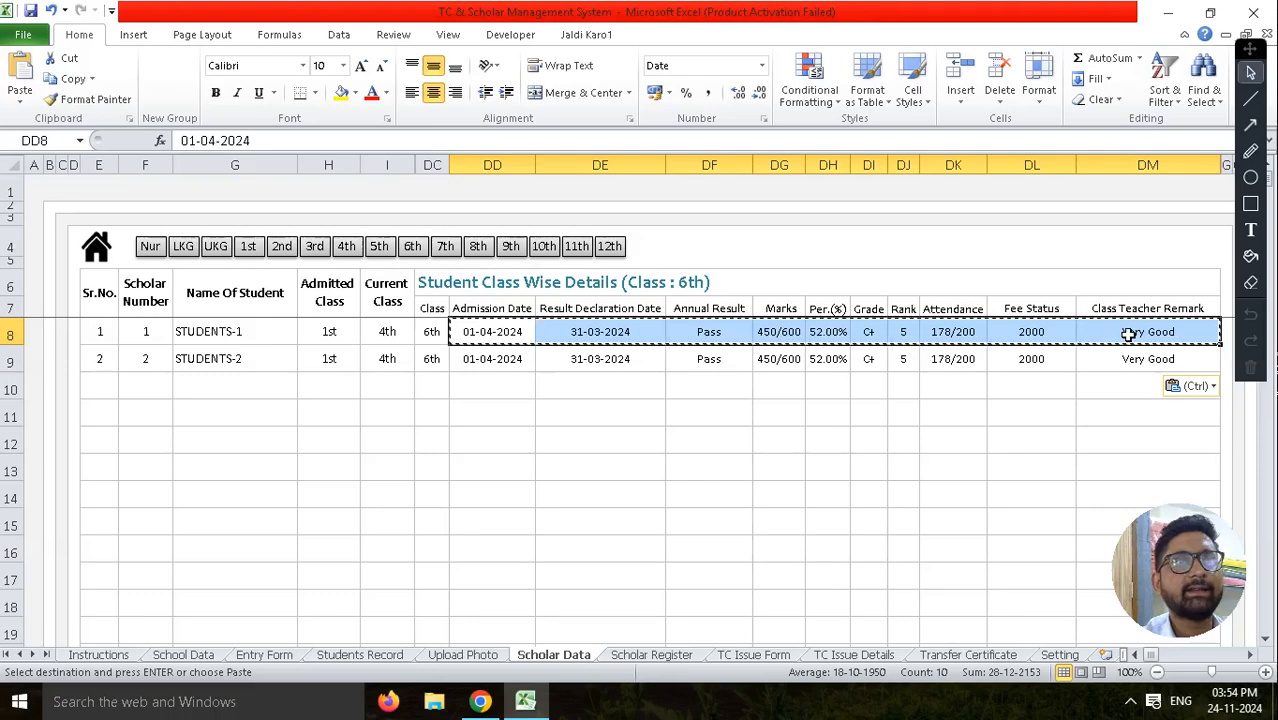
key("Delete")
left_click(842, 414)
left_click(492, 412)
Return to the Scholar Register, clear the student name lookup and look up scholar number 2 instead.
left_click(97, 249)
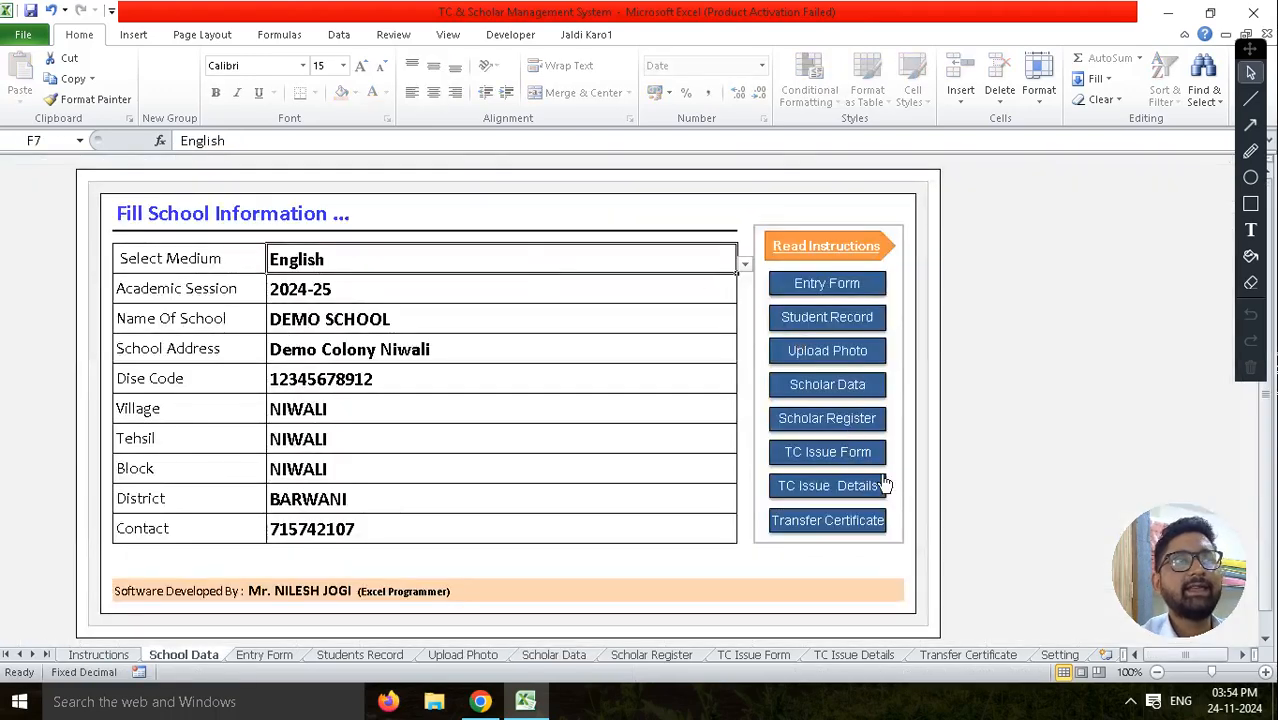
left_click(830, 424)
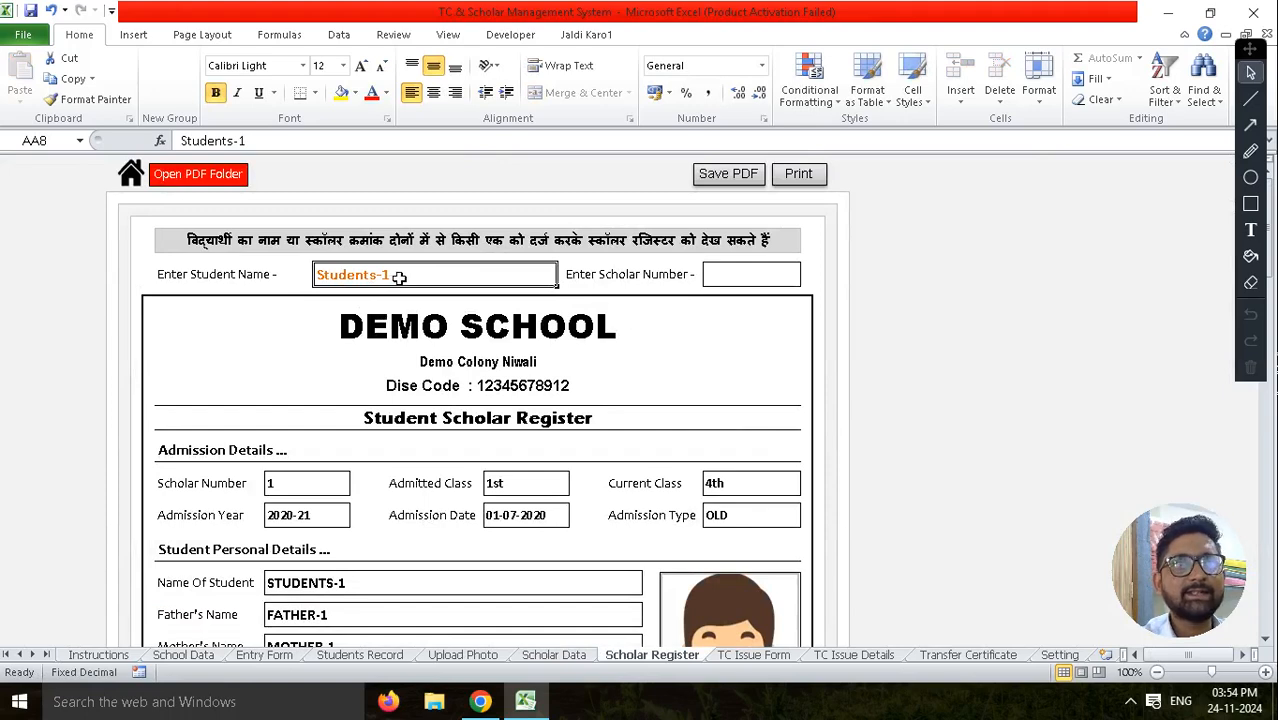
key("Delete")
left_click(752, 274)
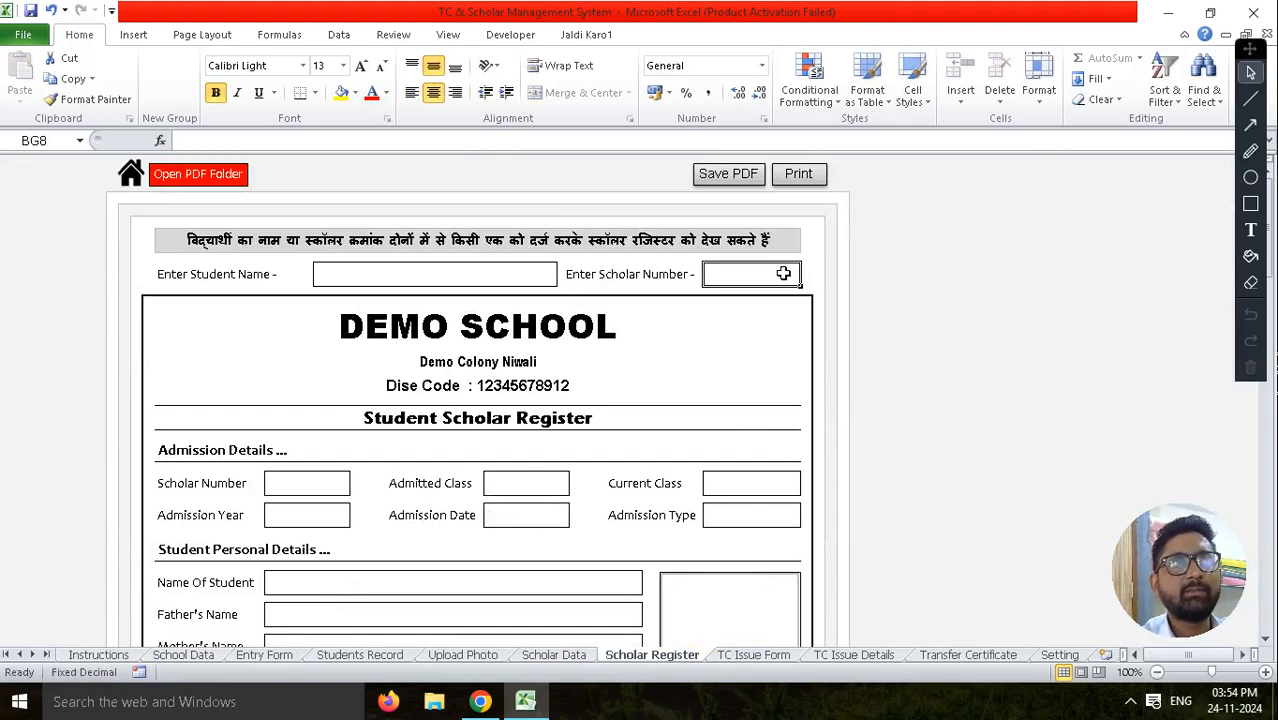
type("2")
key("Return")
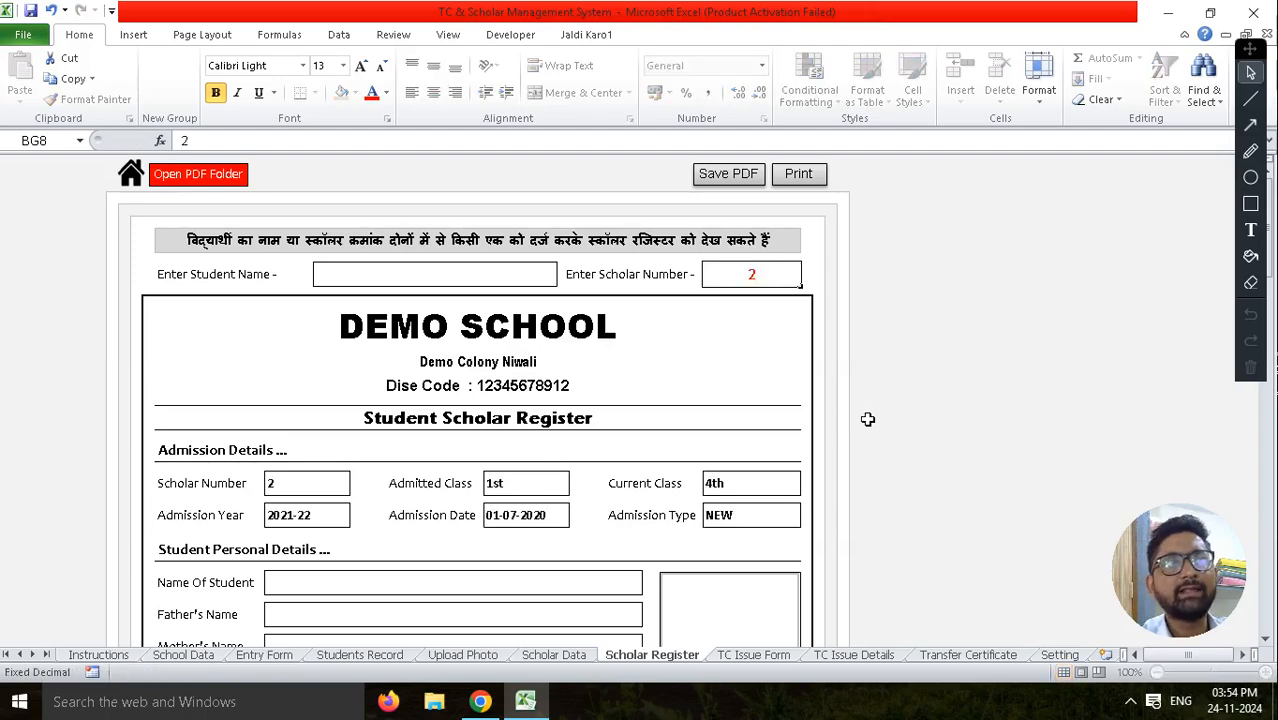
Review the personal details and the class 6th row in the session-wise details of Students-2.
scroll(813, 397, "down", 6)
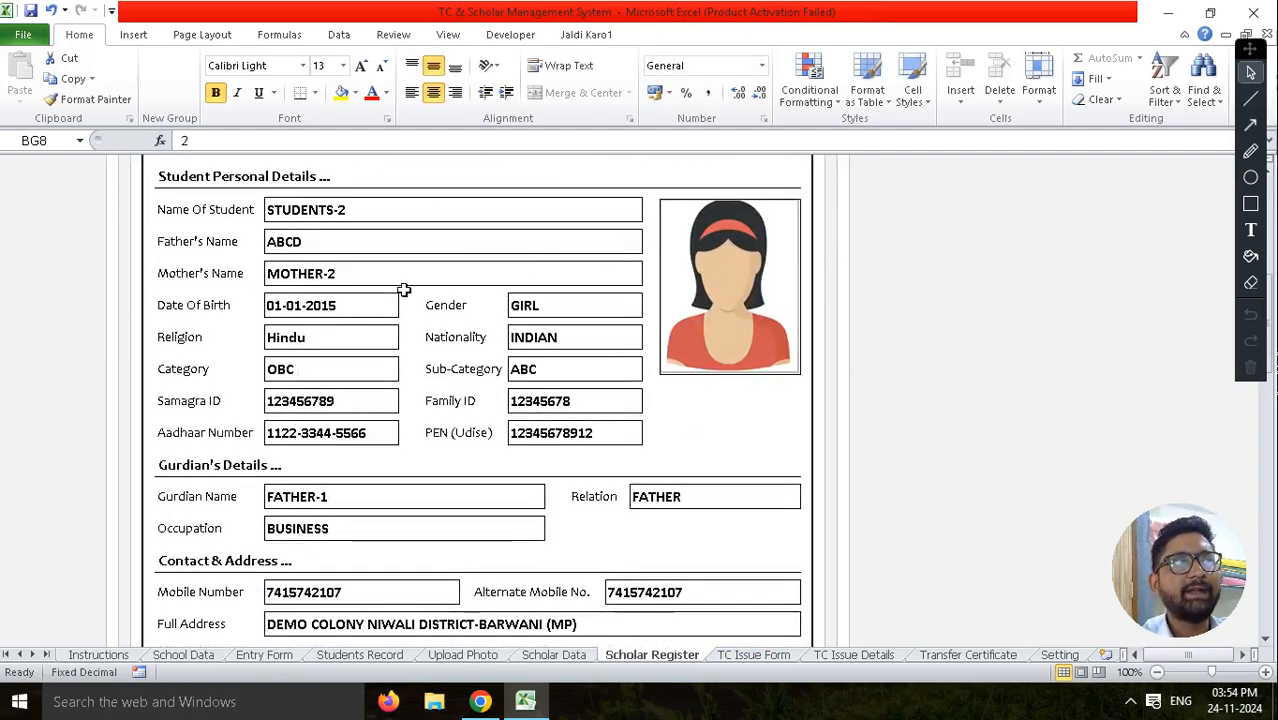
scroll(553, 429, "down", 5)
scroll(553, 429, "down", 5)
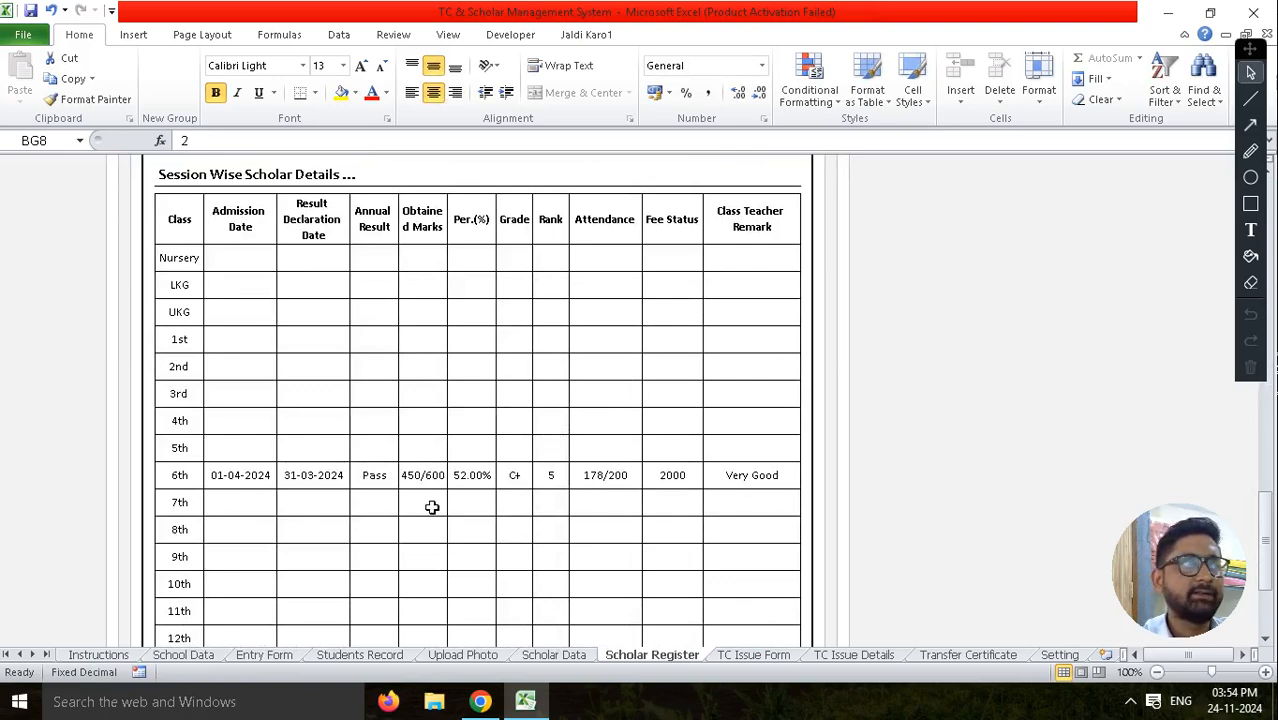
scroll(704, 481, "down", 1)
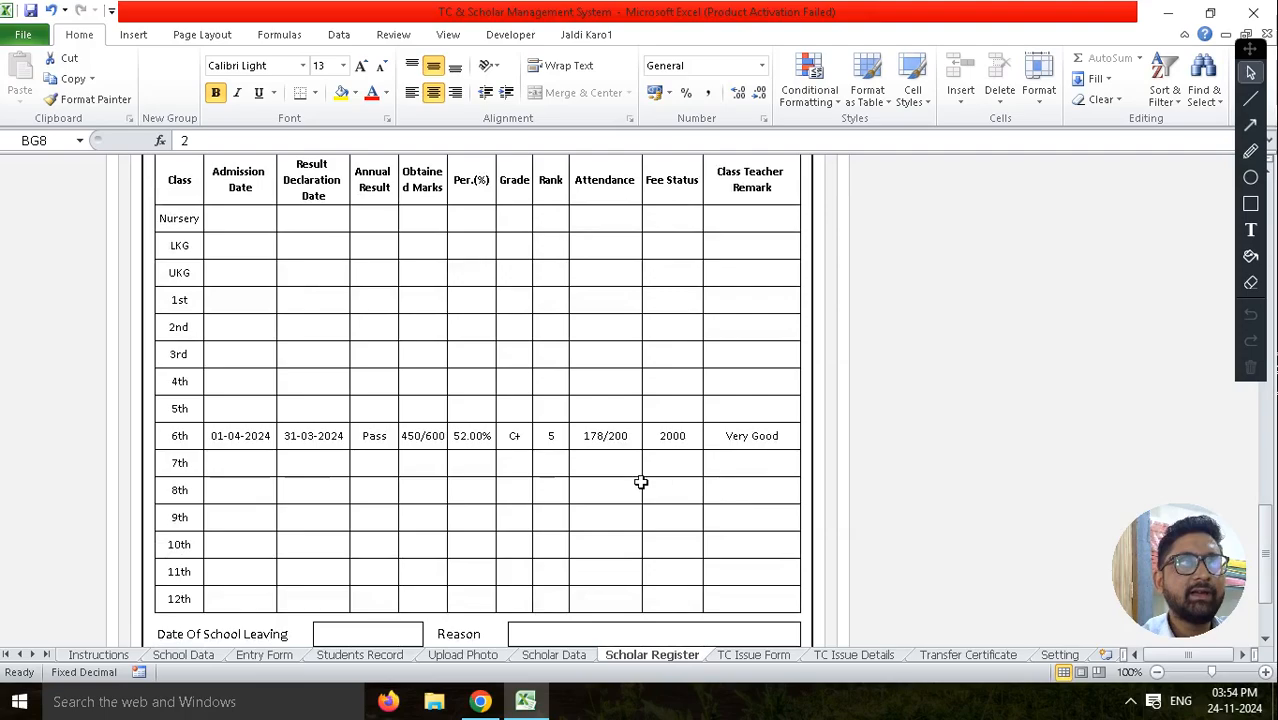
scroll(599, 480, "up", 10)
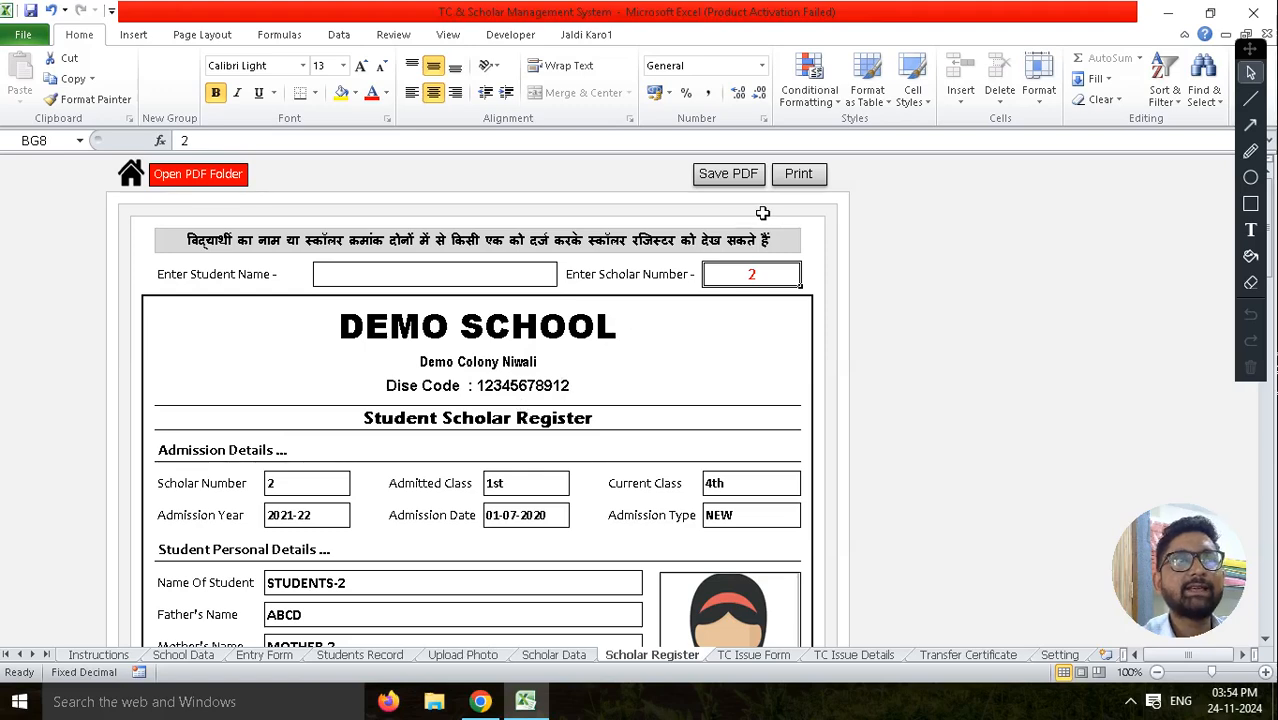
Open the print preview of the Students-2 register and inspect its first page at a larger zoom.
left_click(800, 175)
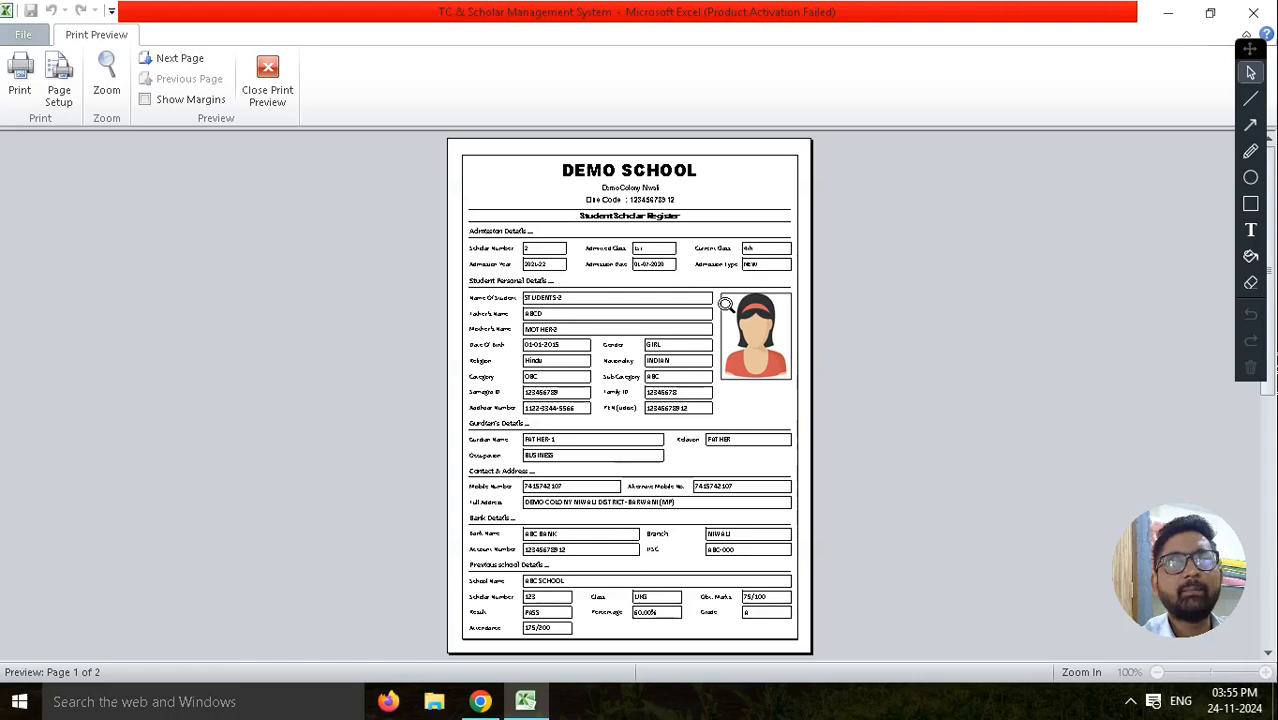
scroll(725, 304, "down", 1)
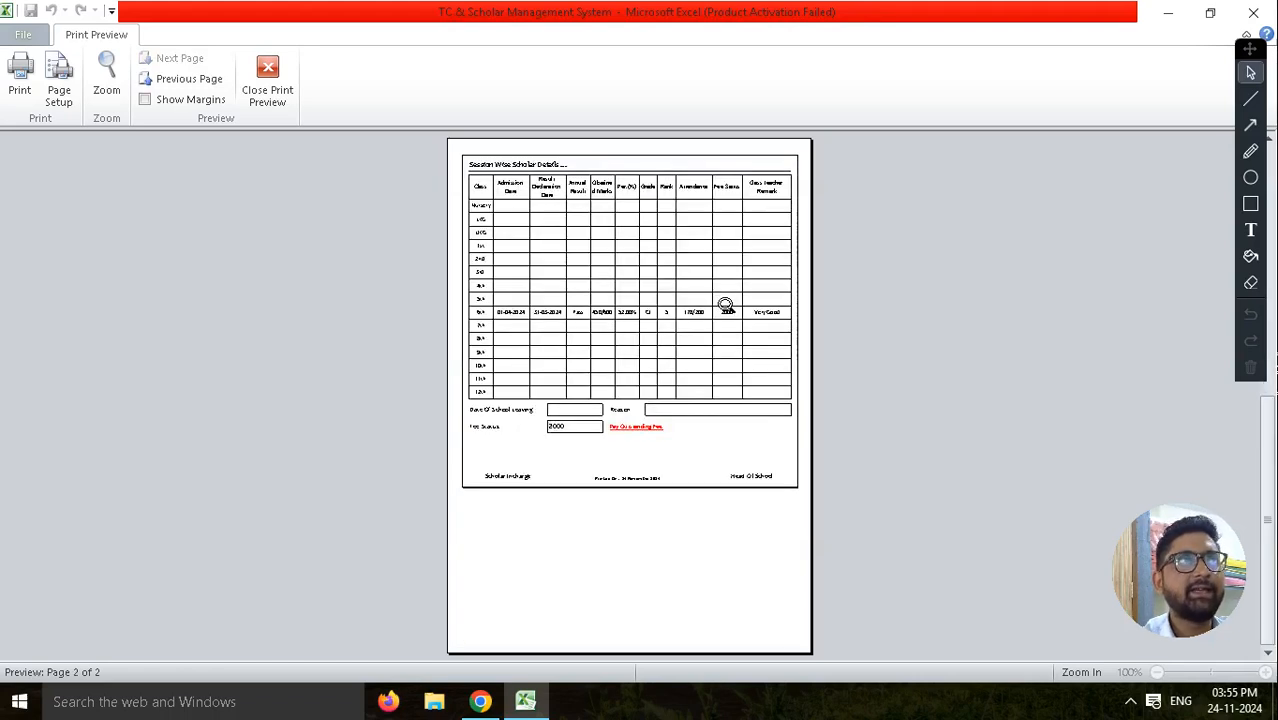
scroll(700, 280, "up", 1)
left_click(660, 240)
scroll(660, 260, "down", 8)
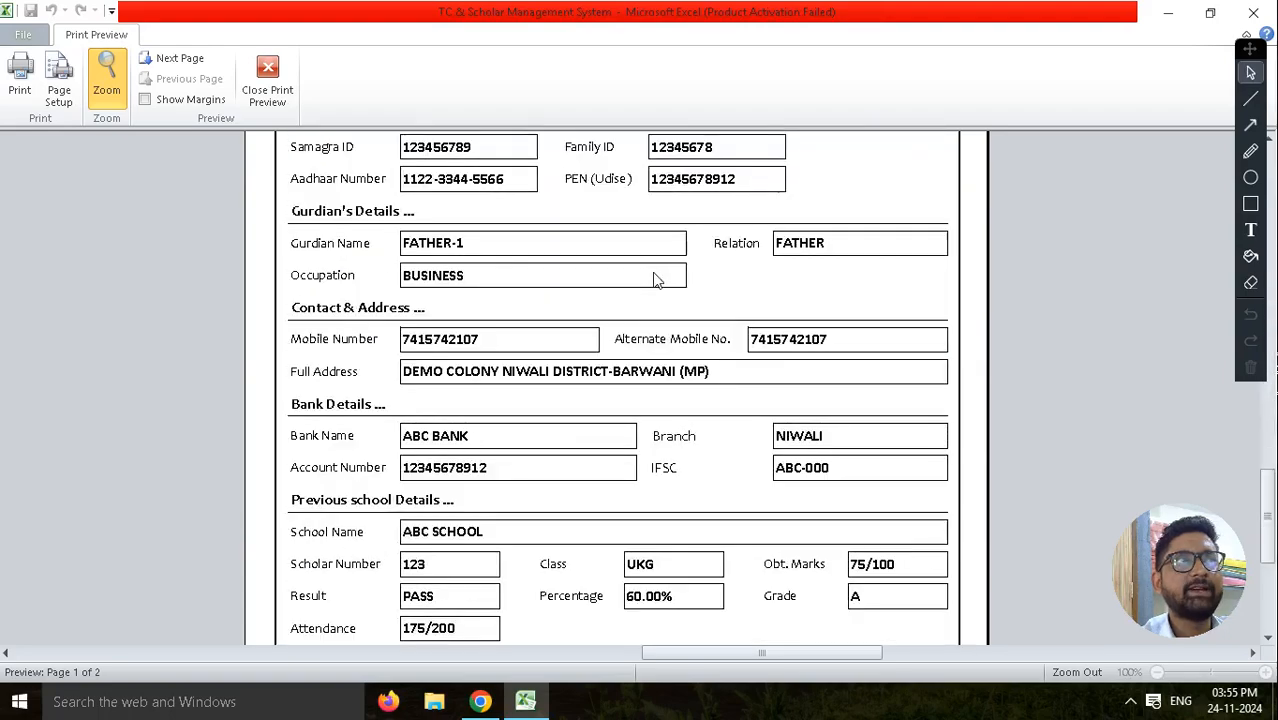
scroll(655, 290, "up", 4)
scroll(655, 290, "up", 5)
scroll(630, 380, "down", 1)
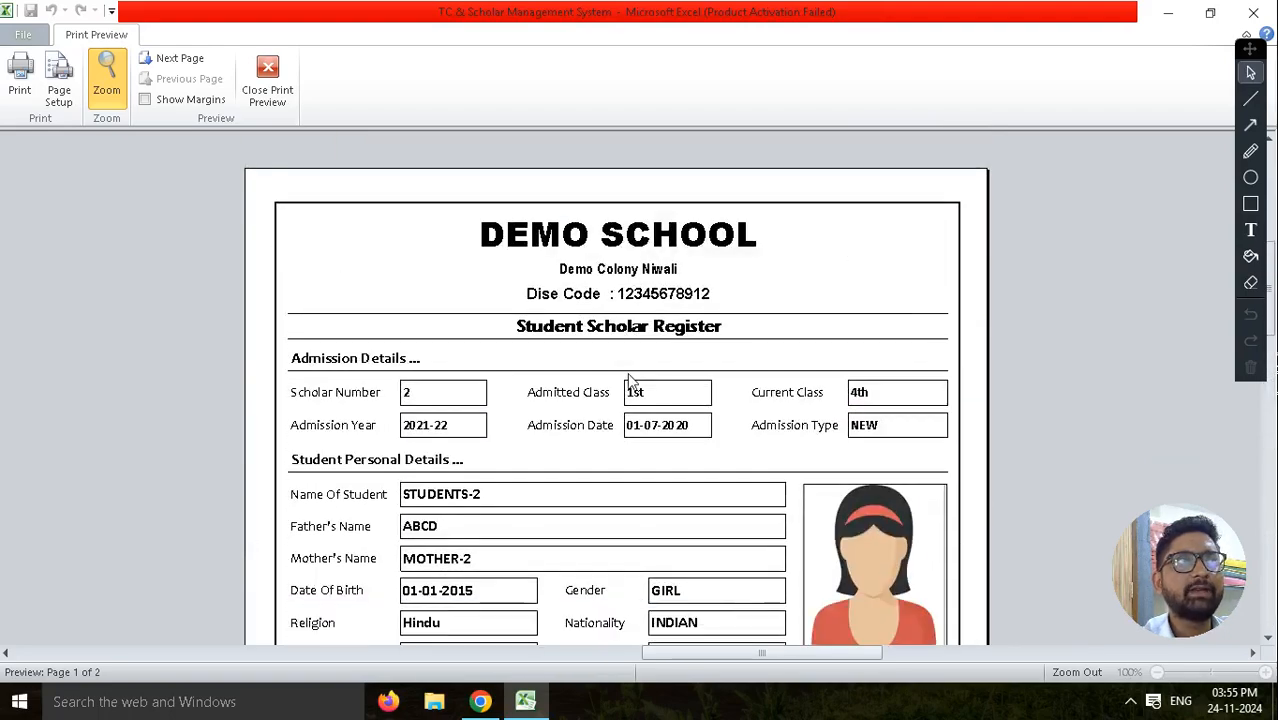
scroll(632, 374, "down", 1)
left_click(633, 371)
Inspect the session-wise details on the second preview page up close and close the print preview.
scroll(633, 366, "down", 1)
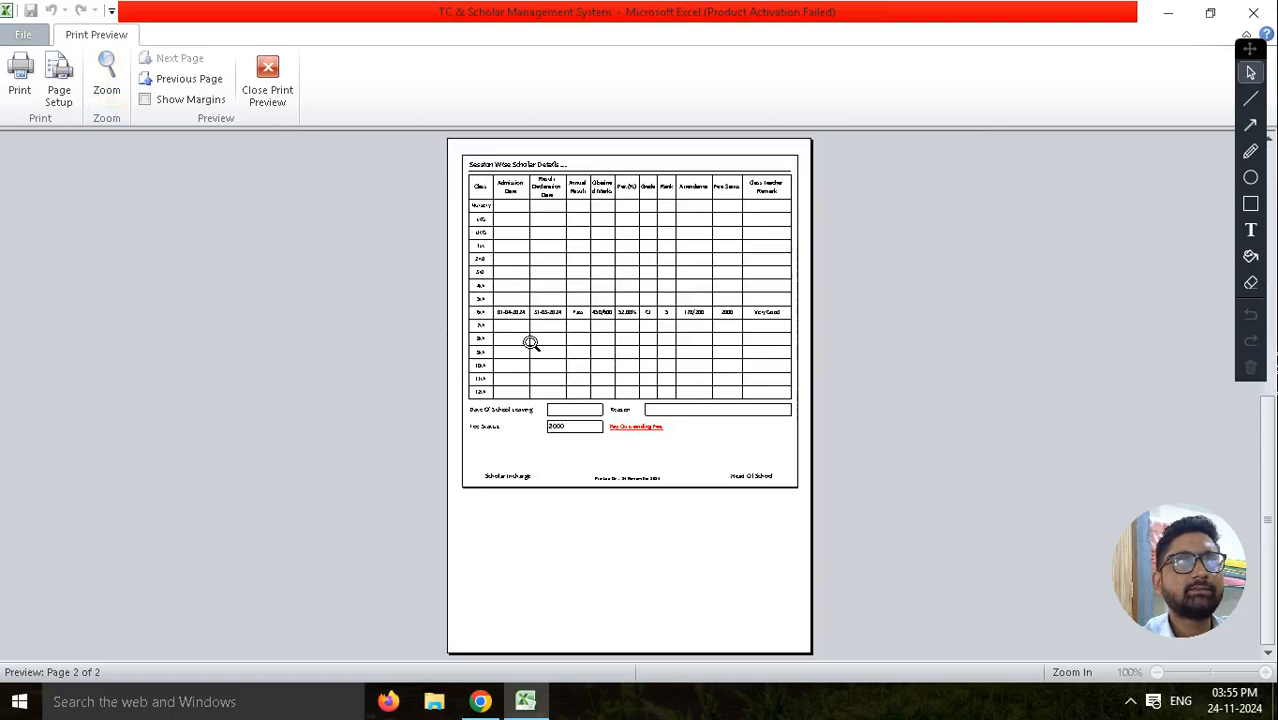
scroll(611, 356, "up", 1)
scroll(613, 357, "down", 1)
left_click(617, 357)
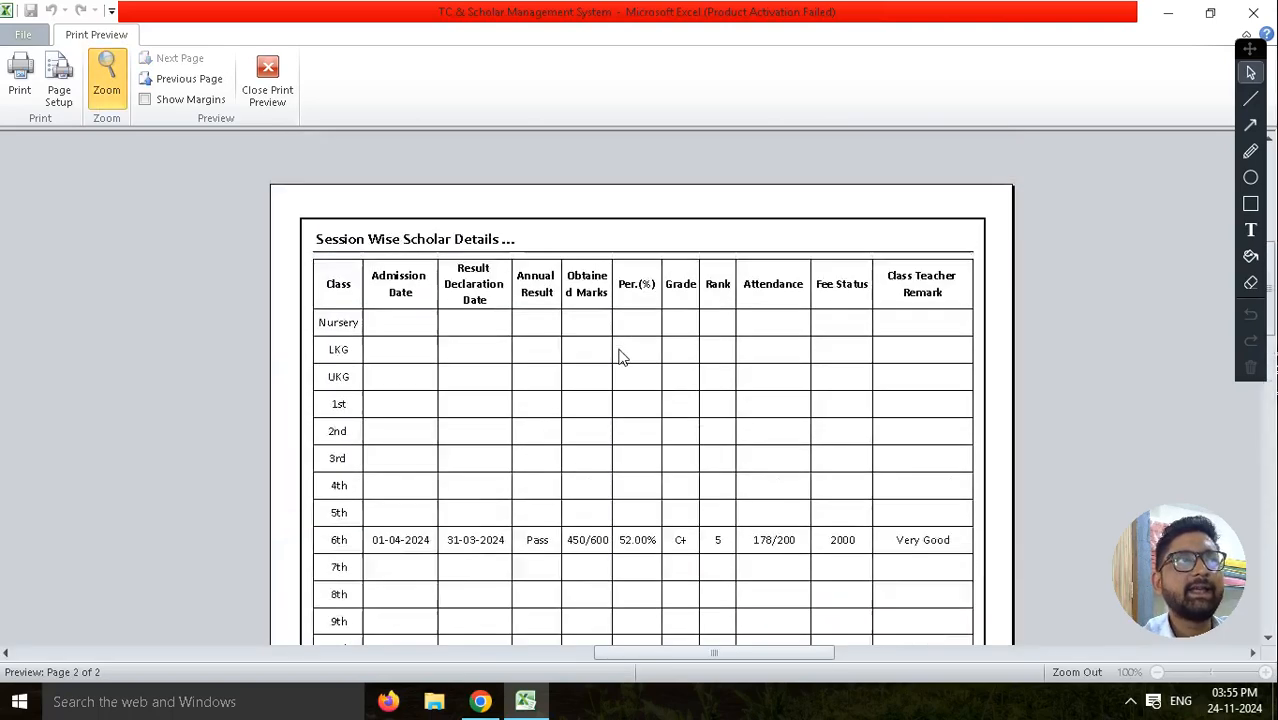
scroll(625, 362, "up", 1)
scroll(636, 375, "down", 3)
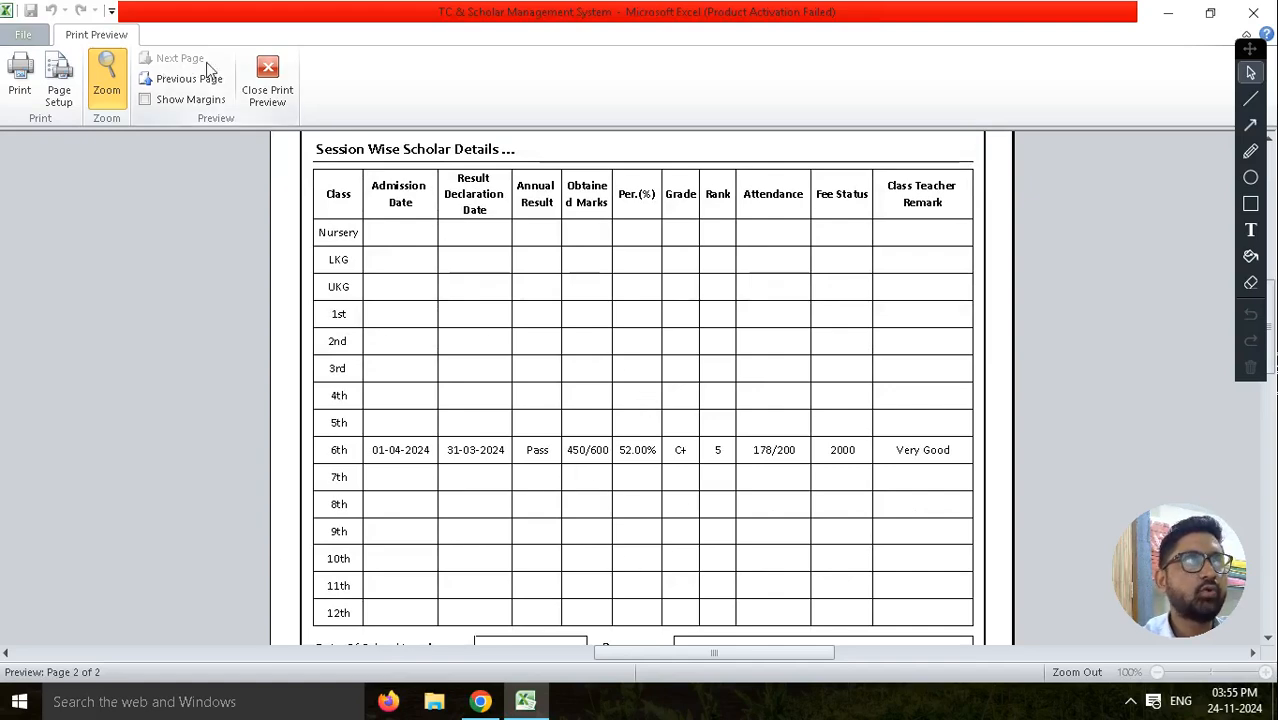
left_click(268, 70)
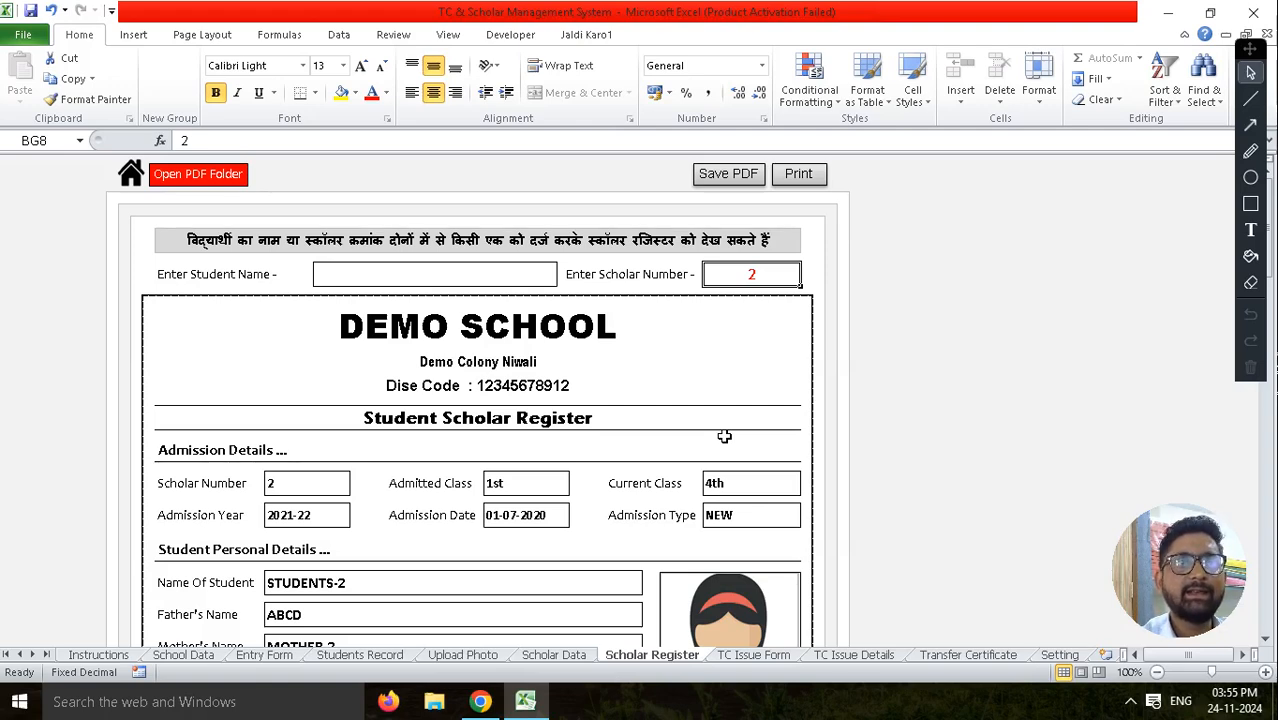
Save the Students-2 register as a PDF, look through both pages of 2.pdf and close the PDF viewer.
left_click(726, 175)
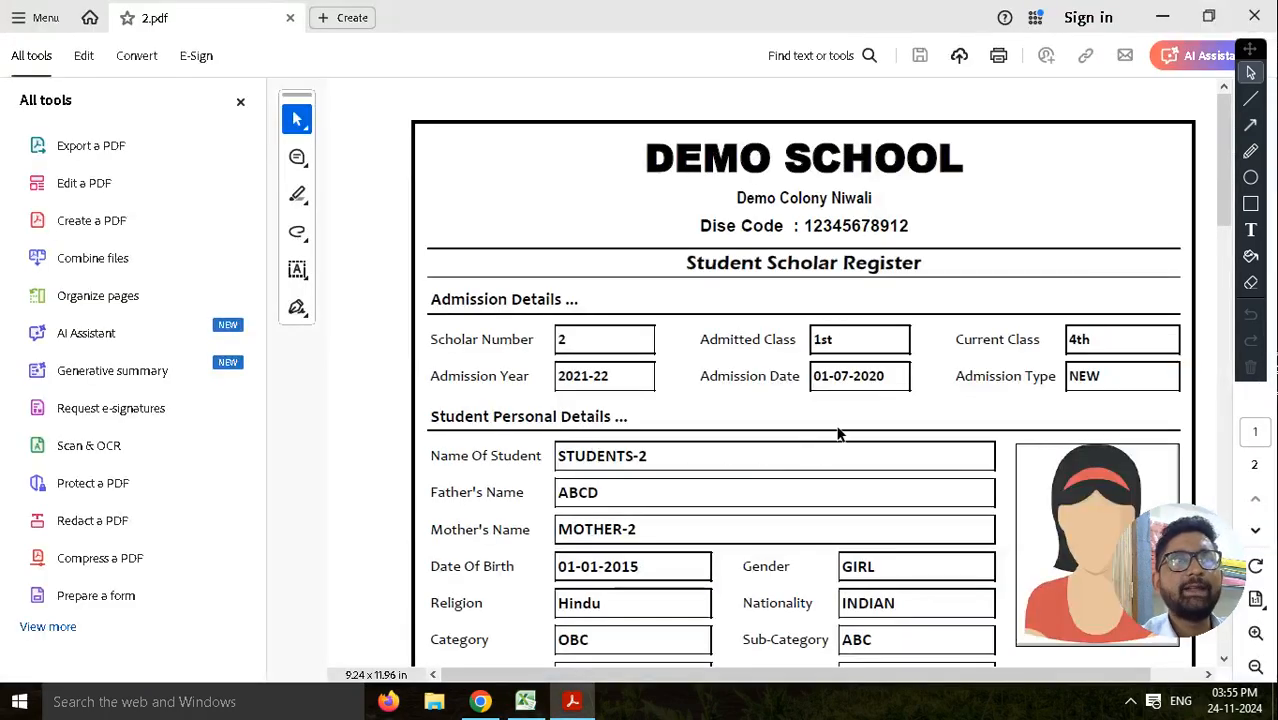
scroll(757, 313, "down", 4)
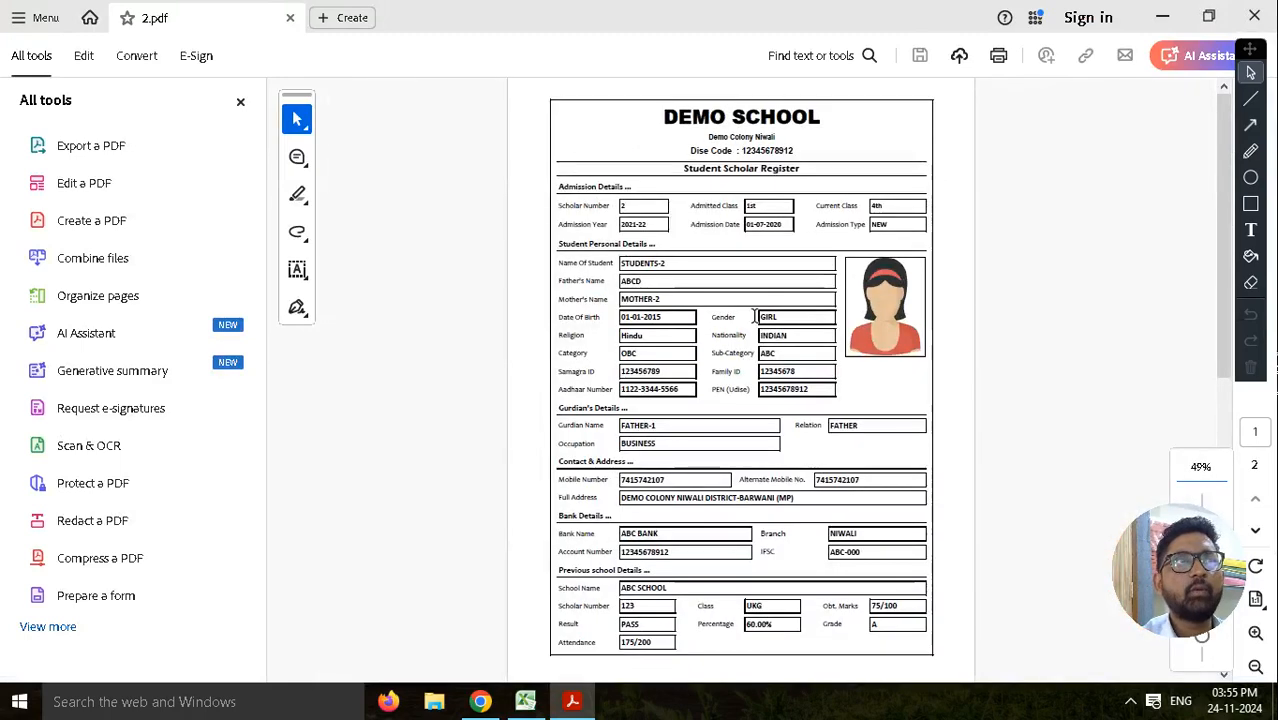
scroll(755, 260, "down", 2)
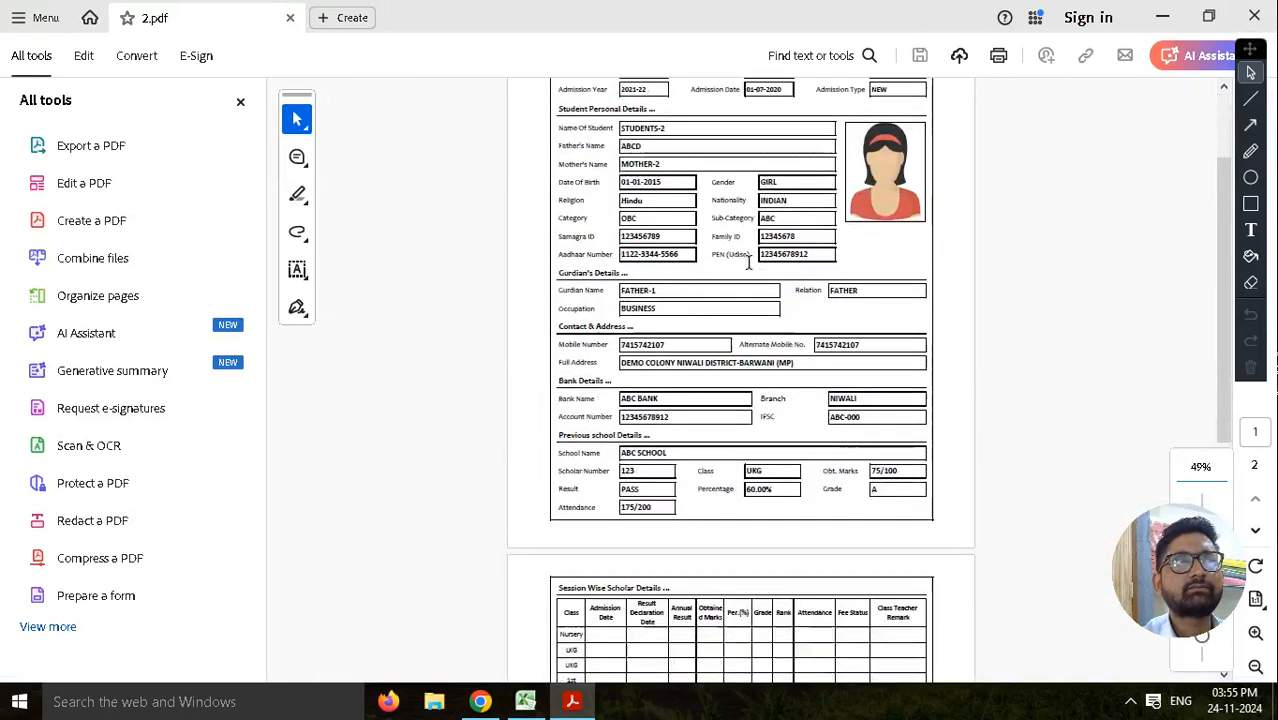
scroll(748, 262, "down", 7)
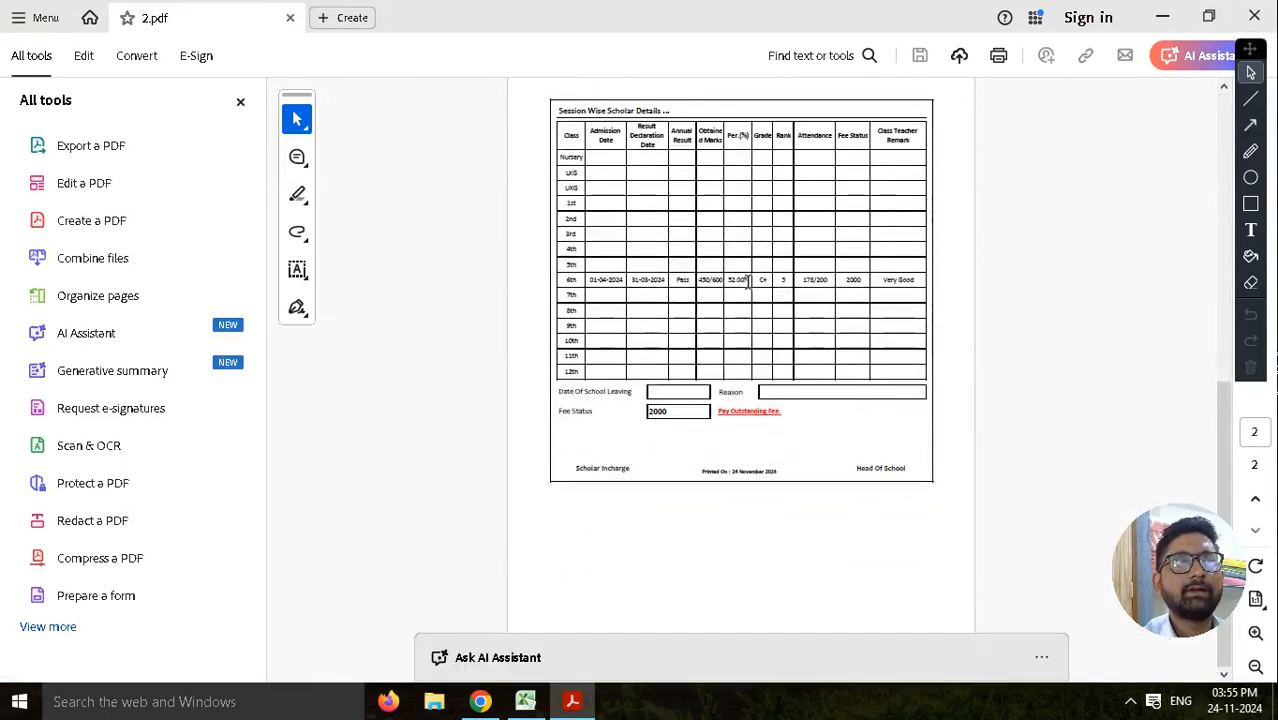
scroll(748, 281, "up", 10)
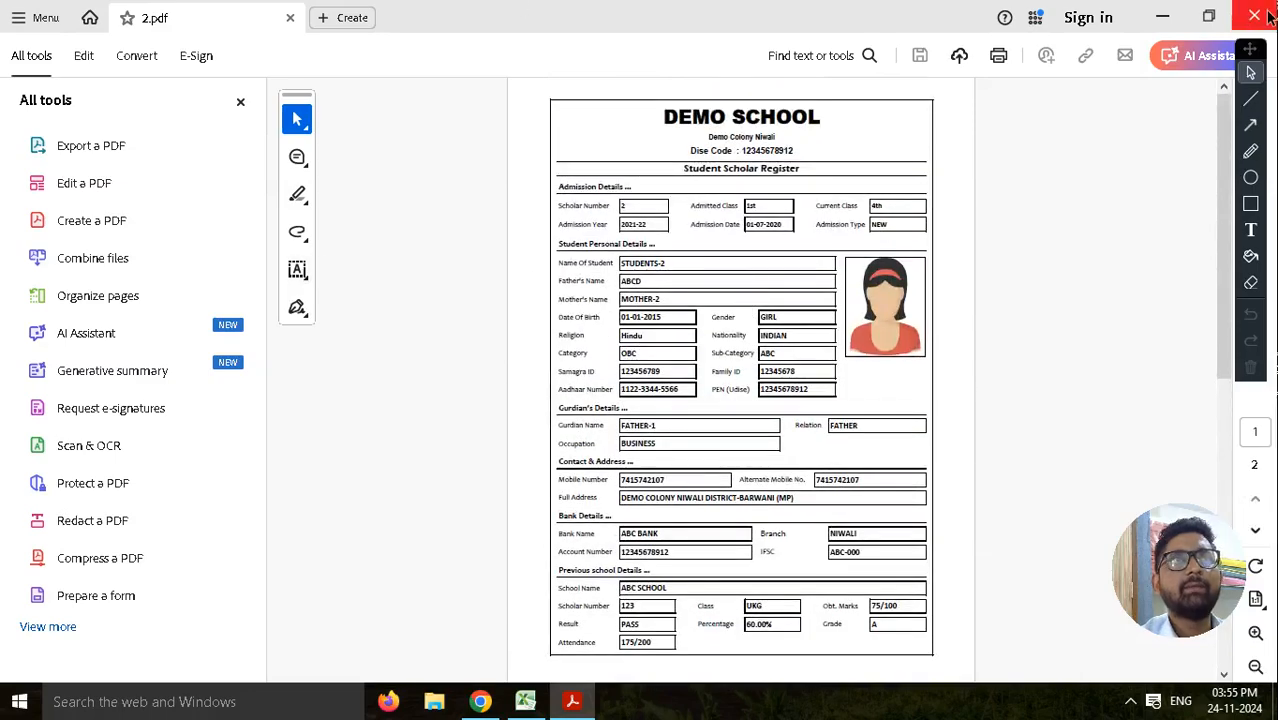
left_click(1255, 17)
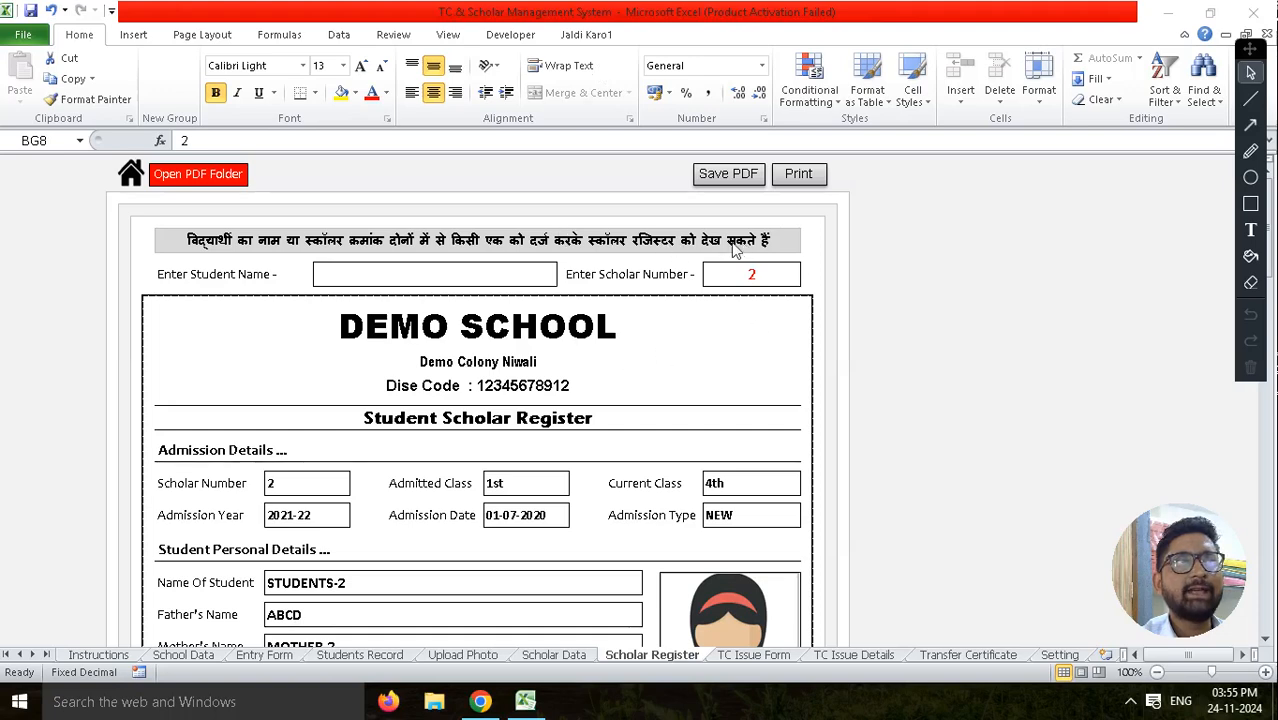
Open the PDF folder C:\Scholar Register, accepting the security notice, check the saved file and return to the Scholar Register sheet.
left_click(212, 185)
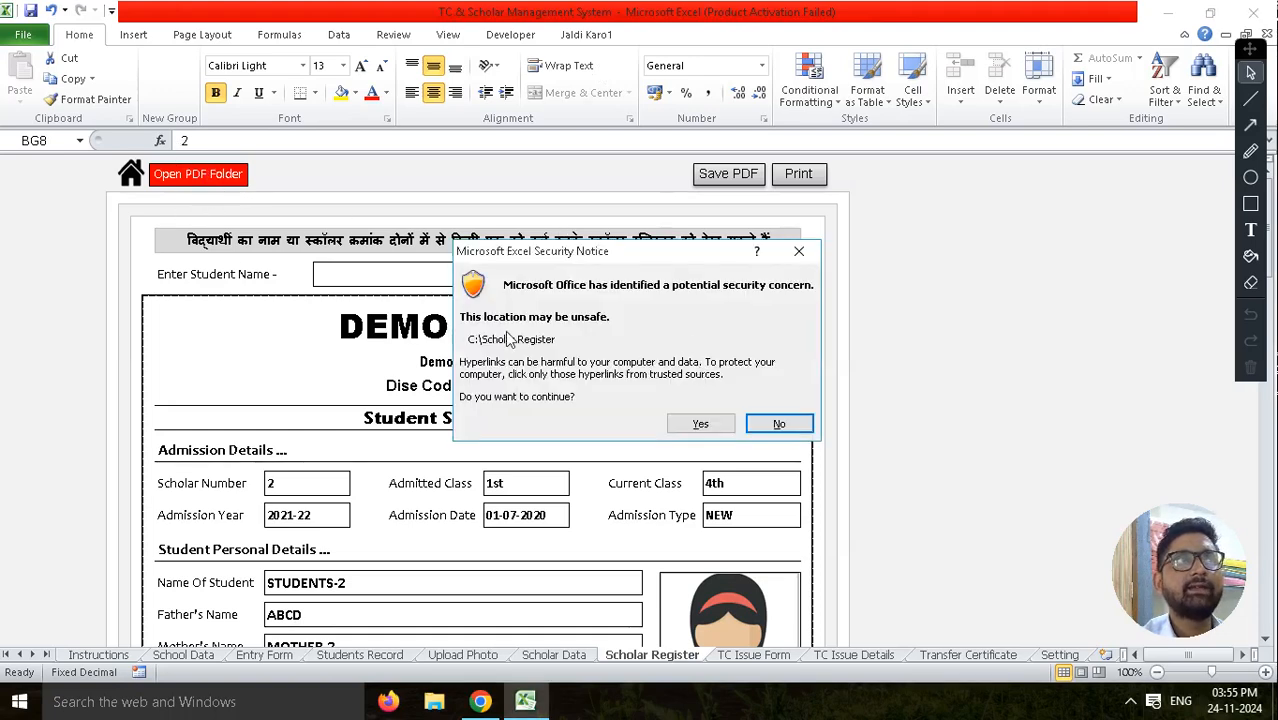
left_click(701, 425)
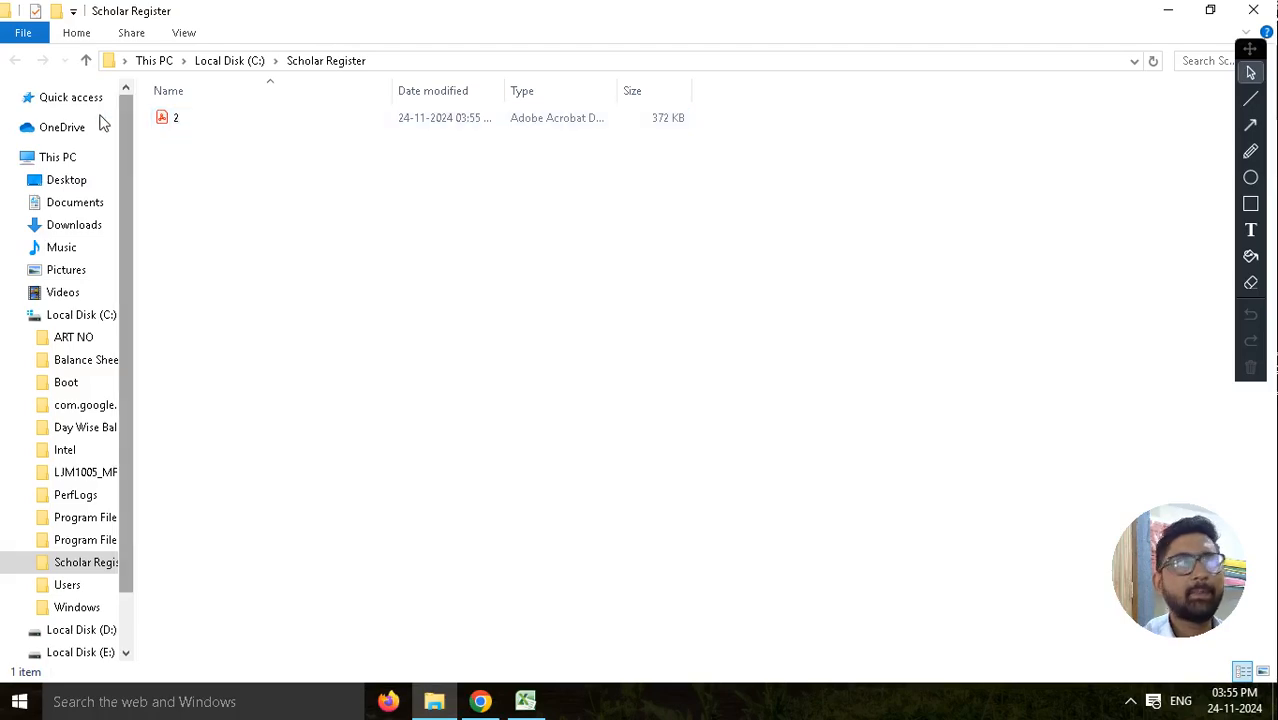
left_click(1212, 8)
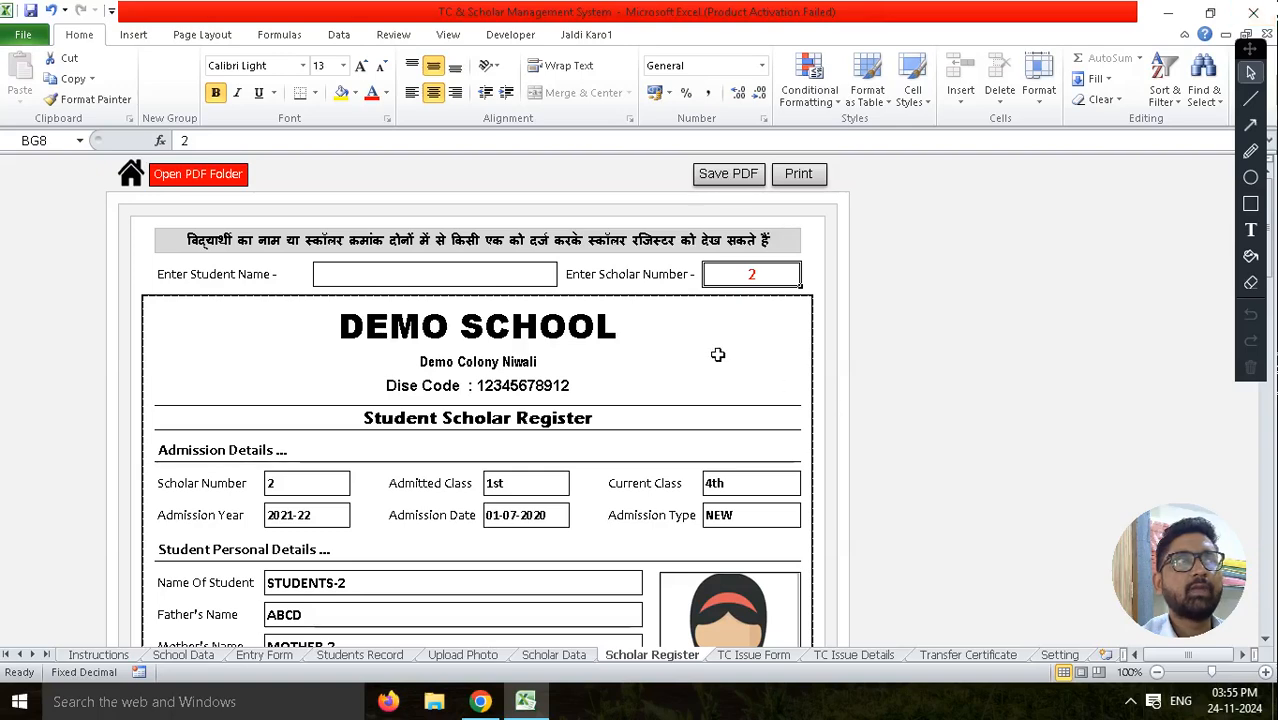
scroll(720, 358, "down", 5)
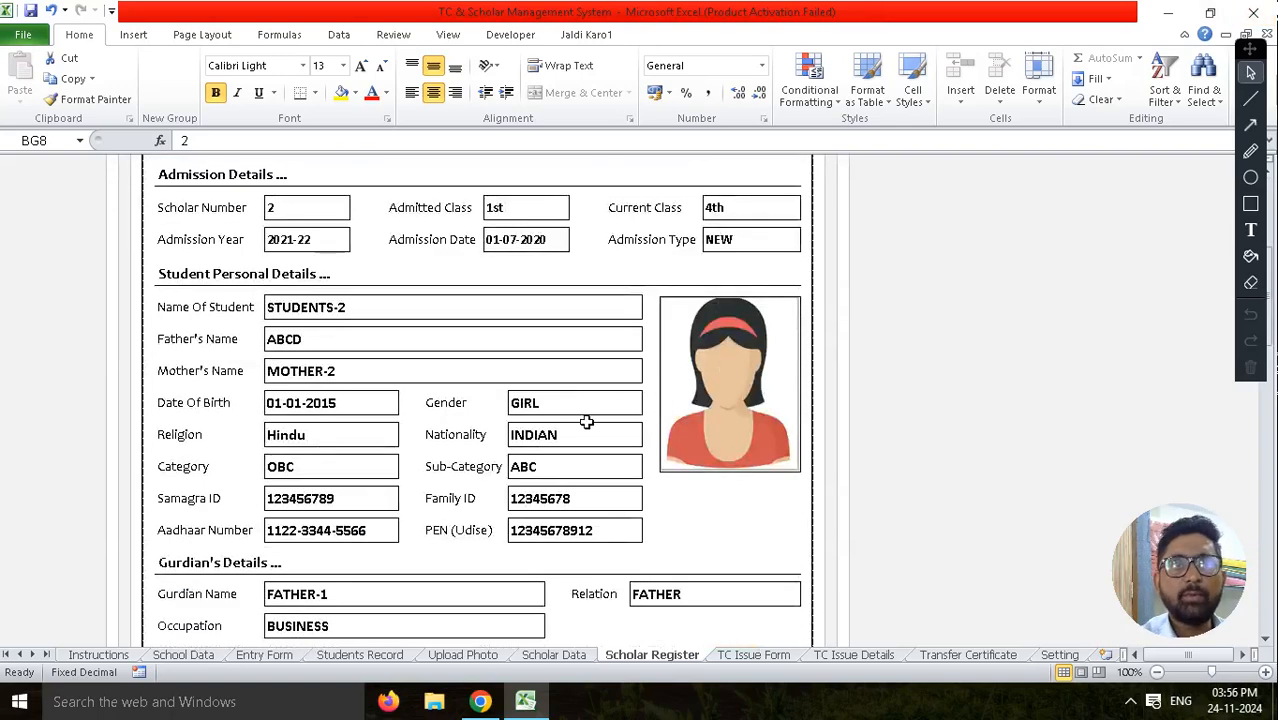